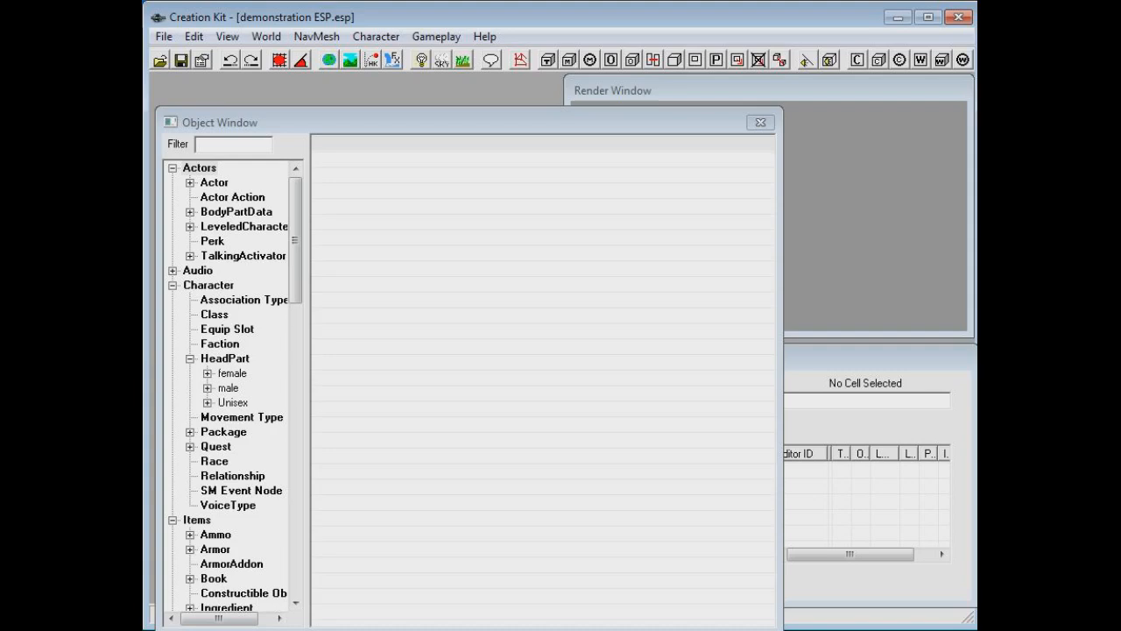
# Open the aTestracess race record and enable its full-body preview, accepting all warnings.
pyautogui.click(213, 462)
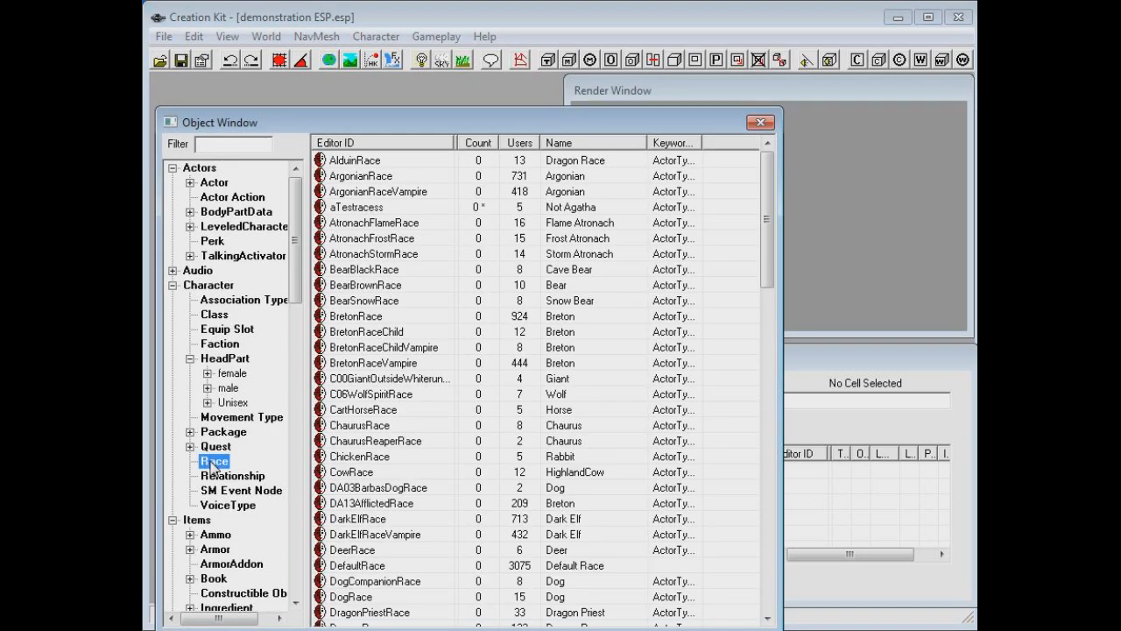
pyautogui.doubleClick(382, 209)
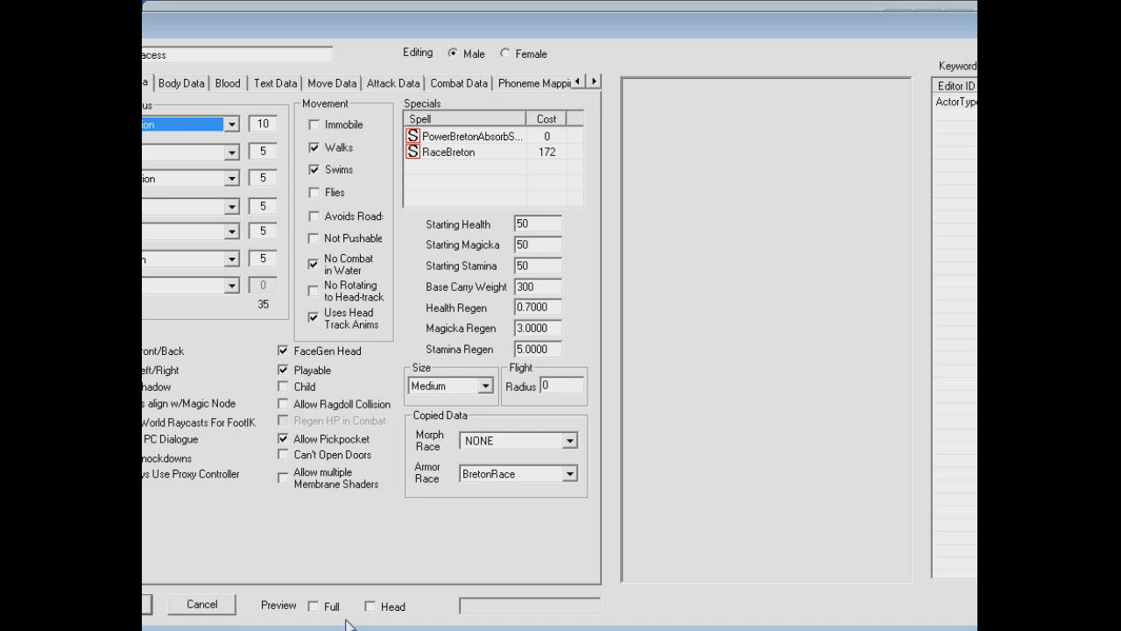
pyautogui.click(325, 607)
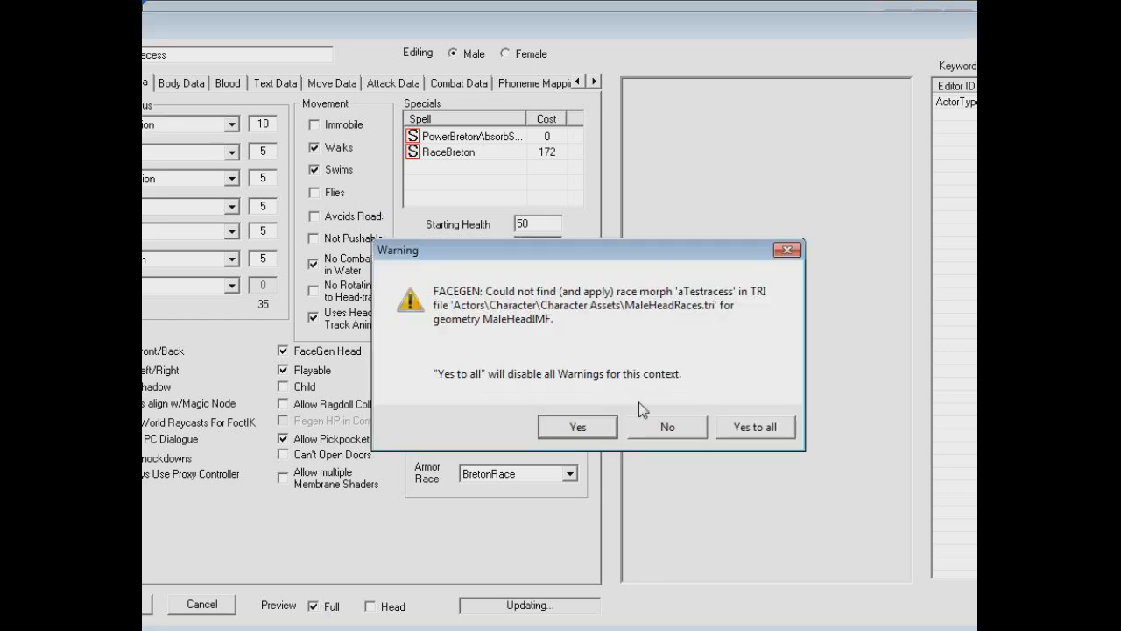
pyautogui.click(756, 430)
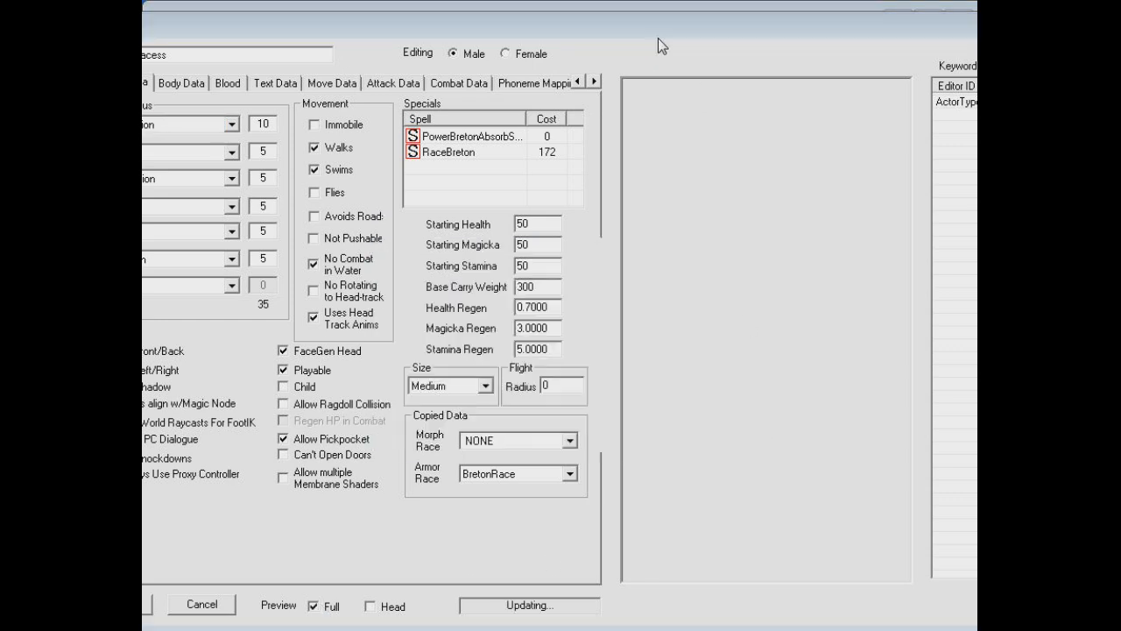
pyautogui.click(741, 428)
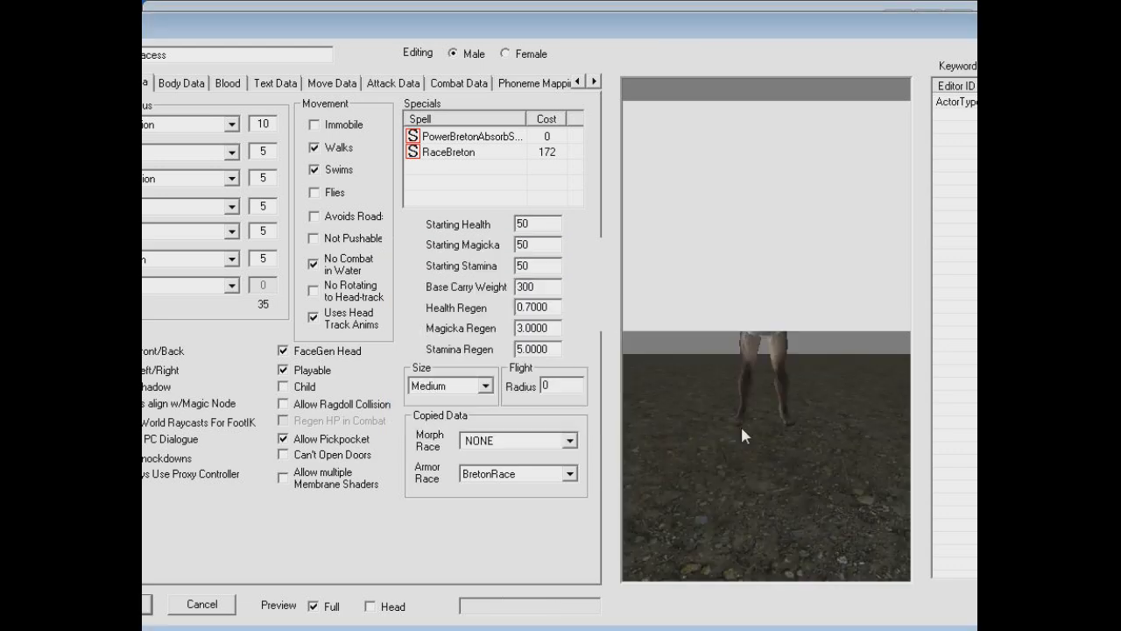
pyautogui.moveTo(717, 353); pyautogui.dragTo(689, 335)
pyautogui.moveTo(820, 37); pyautogui.dragTo(750, 96)
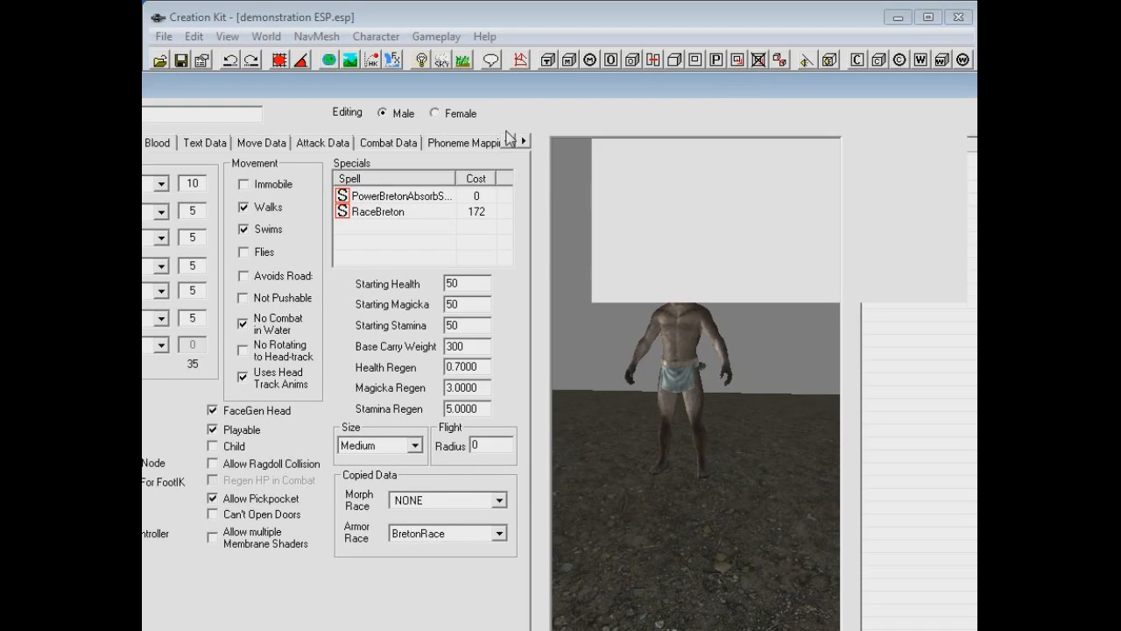
# Switch the race editing to Female, accept all texture warnings, and examine the female body in the preview.
pyautogui.click(471, 118)
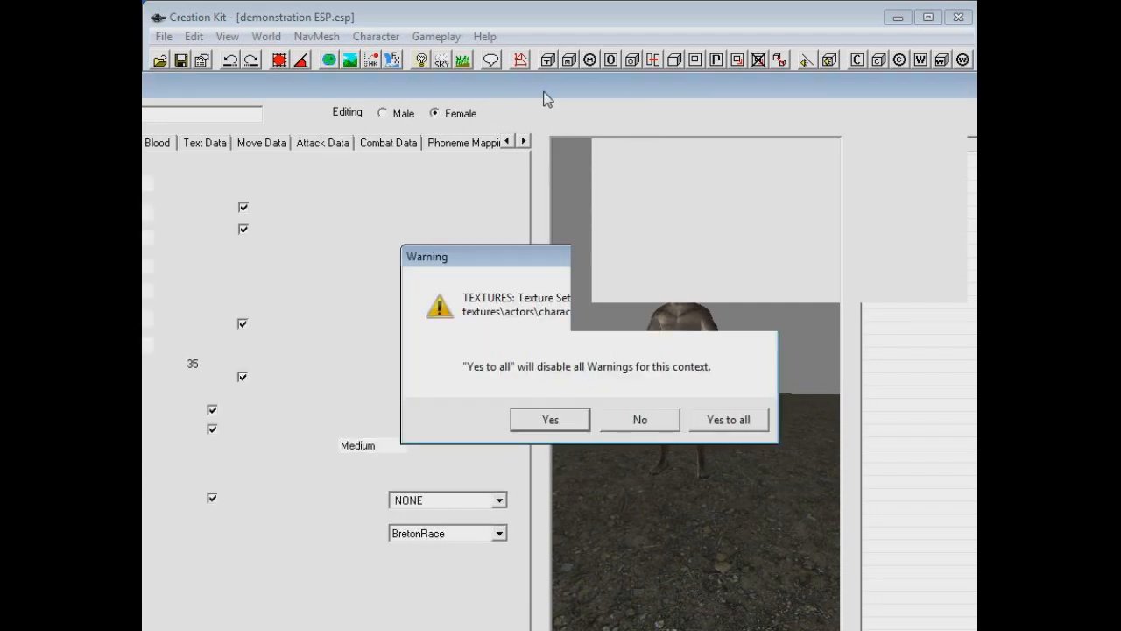
pyautogui.click(718, 427)
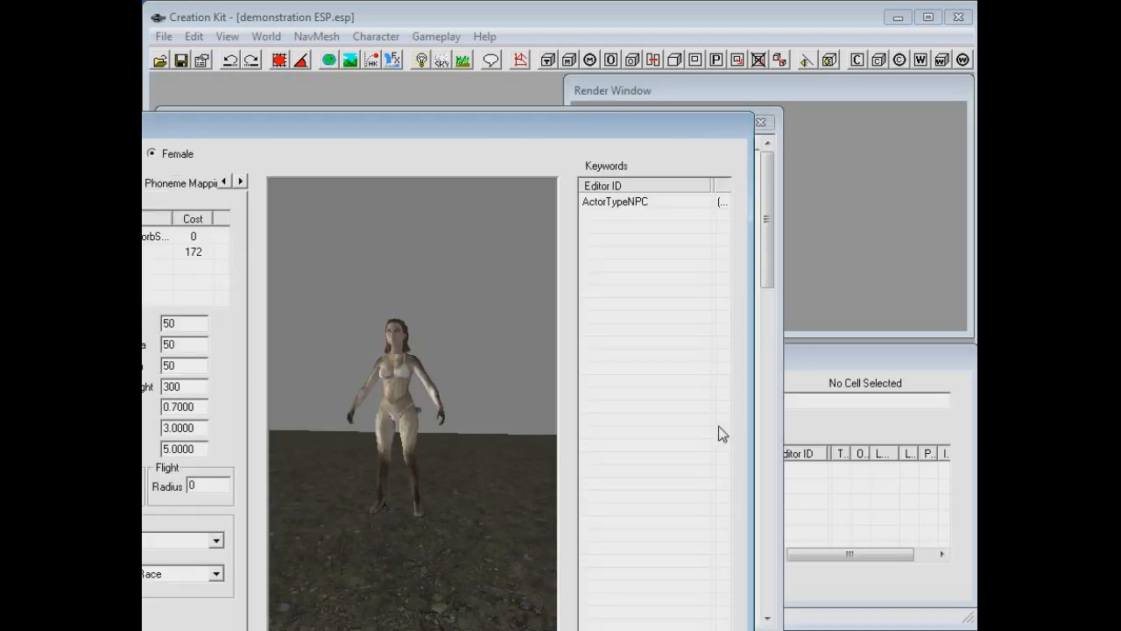
pyautogui.moveTo(563, 125); pyautogui.dragTo(696, 77)
pyautogui.scroll(5, 588, 251)
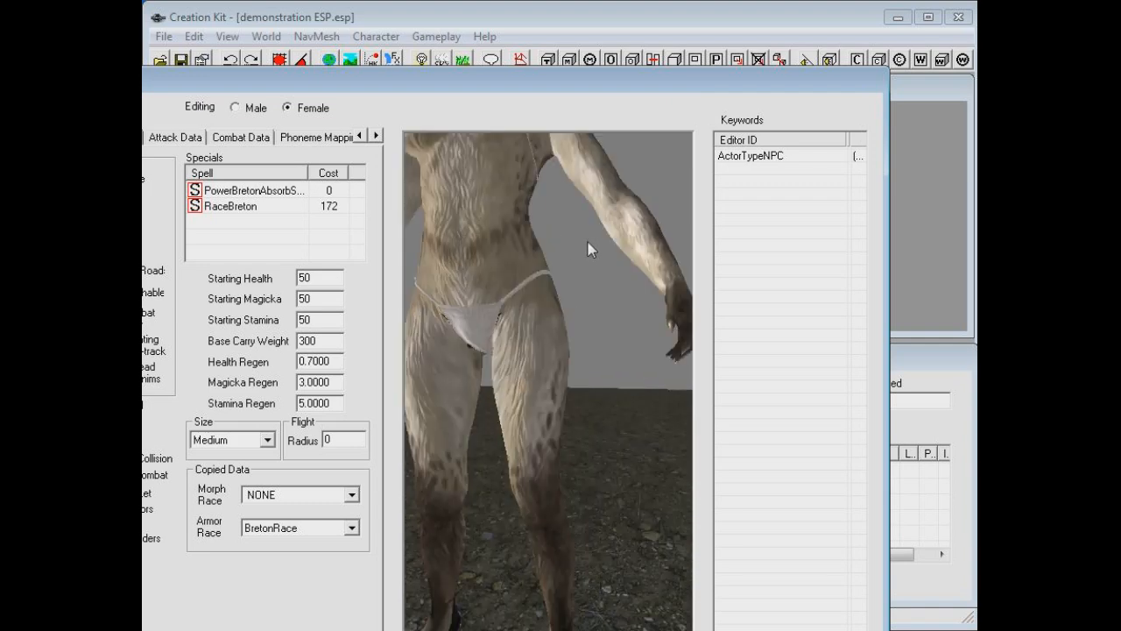
pyautogui.scroll(-5, 590, 248)
pyautogui.scroll(5, 589, 249)
pyautogui.moveTo(531, 285); pyautogui.dragTo(603, 261)
pyautogui.moveTo(576, 335); pyautogui.dragTo(532, 246)
pyautogui.moveTo(394, 88); pyautogui.dragTo(670, 82)
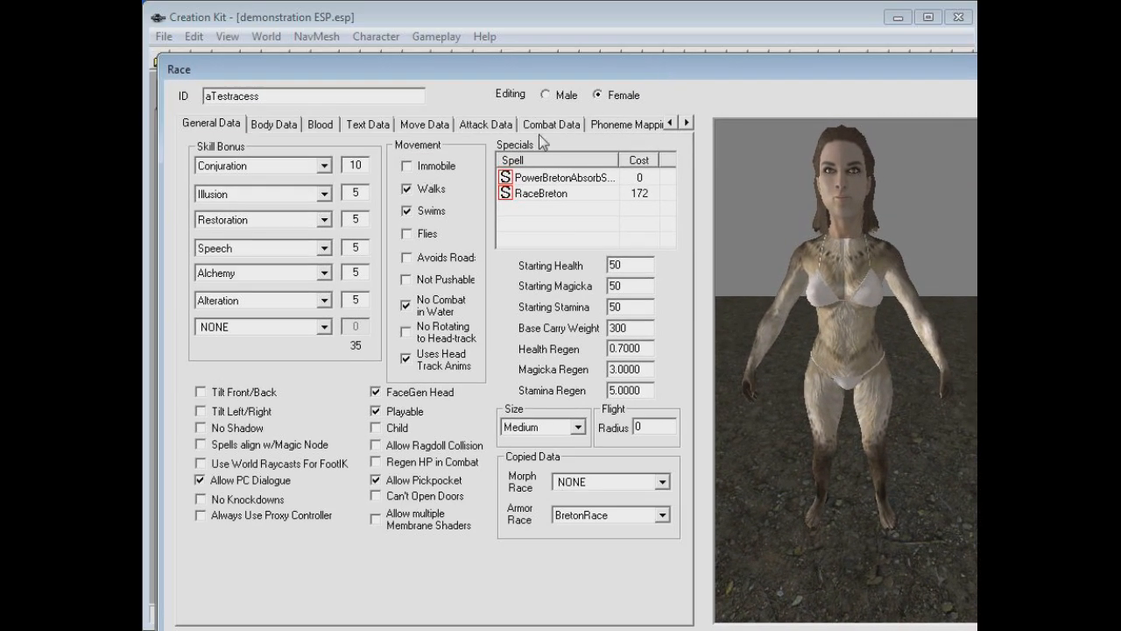
# Display the Face Data settings of the female aTestracess race.
pyautogui.click(688, 122)
pyautogui.click(687, 123)
pyautogui.click(688, 123)
pyautogui.click(688, 122)
pyautogui.moveTo(689, 71); pyautogui.dragTo(674, 224)
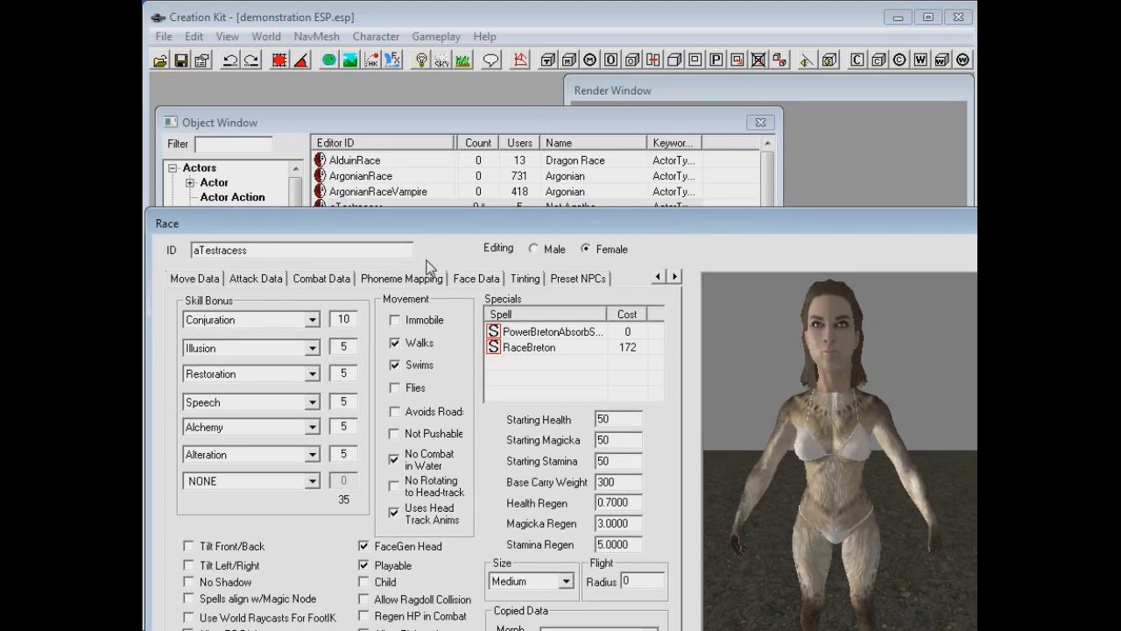
pyautogui.moveTo(739, 216); pyautogui.dragTo(759, 56)
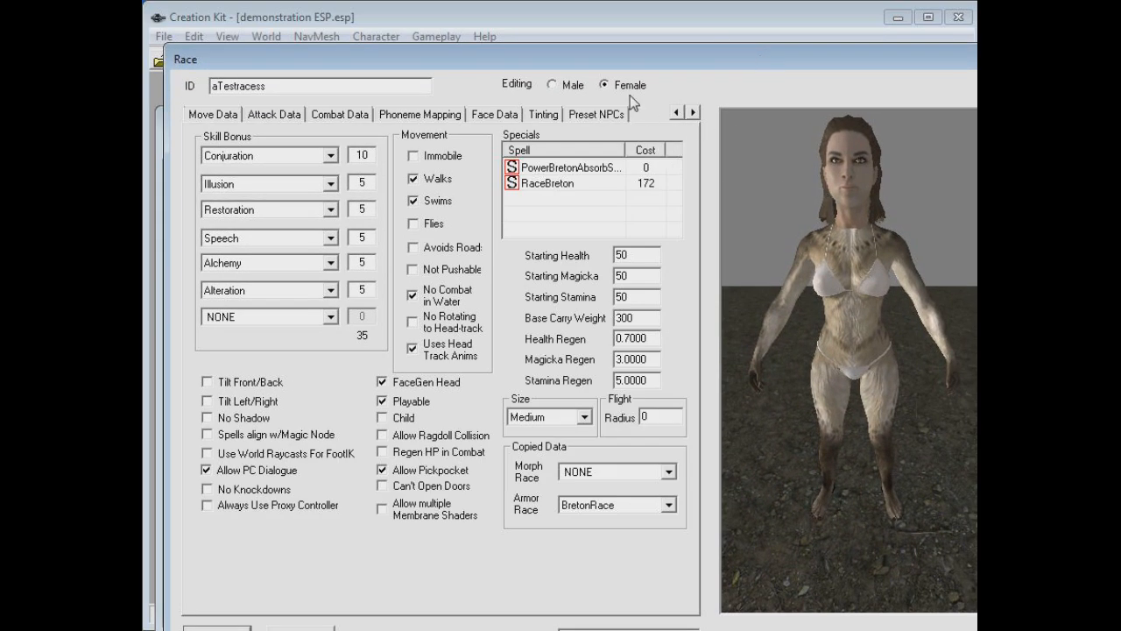
pyautogui.moveTo(808, 195); pyautogui.dragTo(807, 220, button='middle')
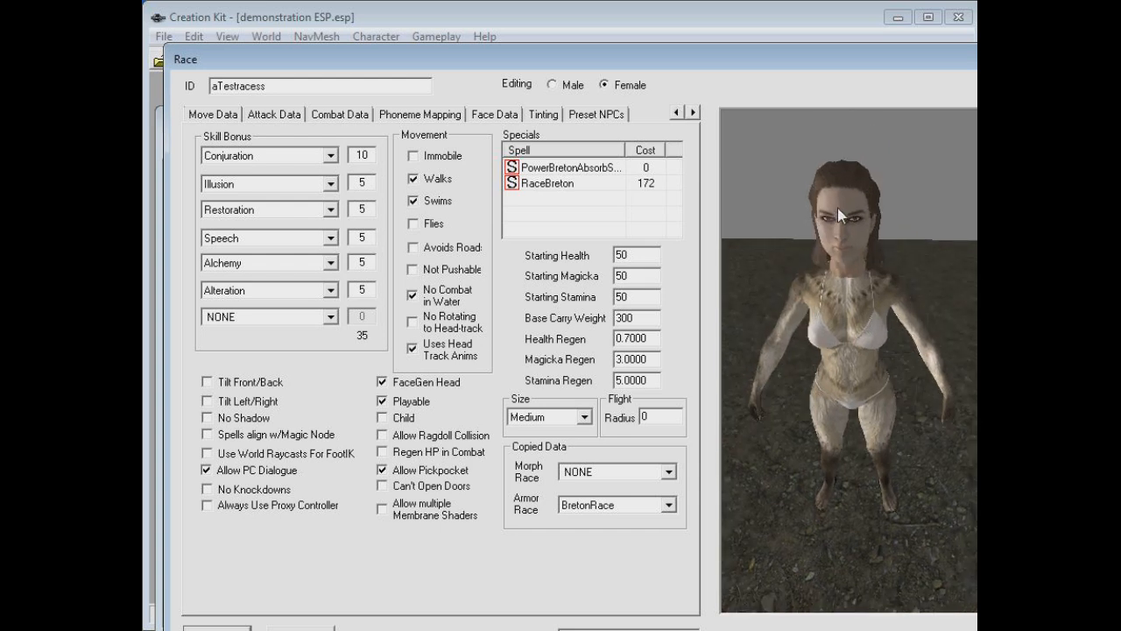
pyautogui.click(497, 113)
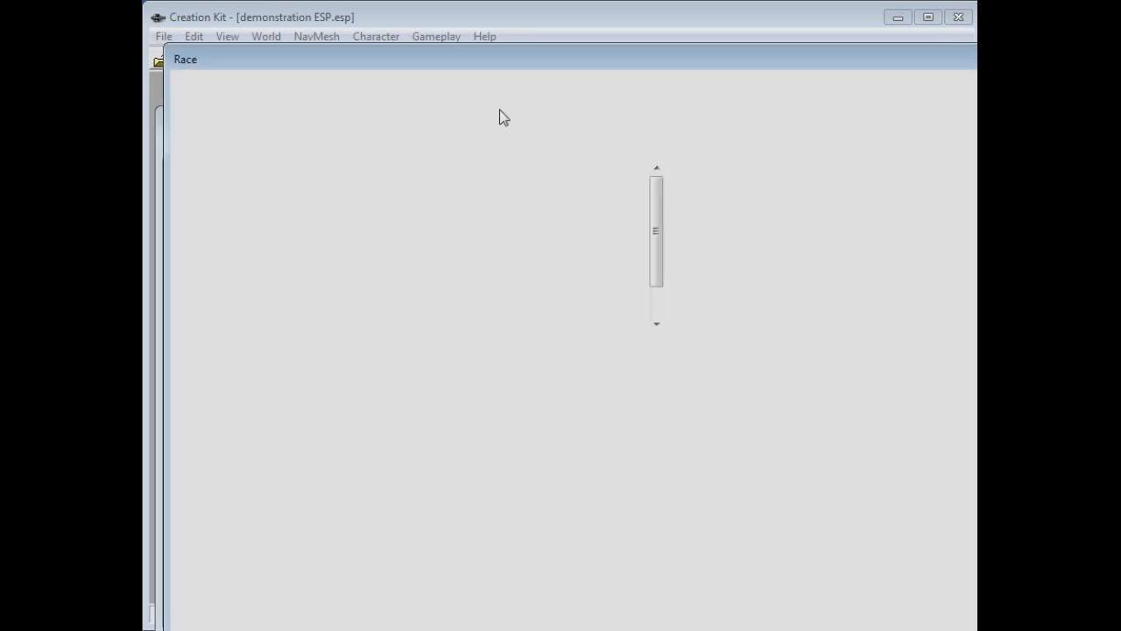
pyautogui.moveTo(403, 59); pyautogui.dragTo(510, 98)
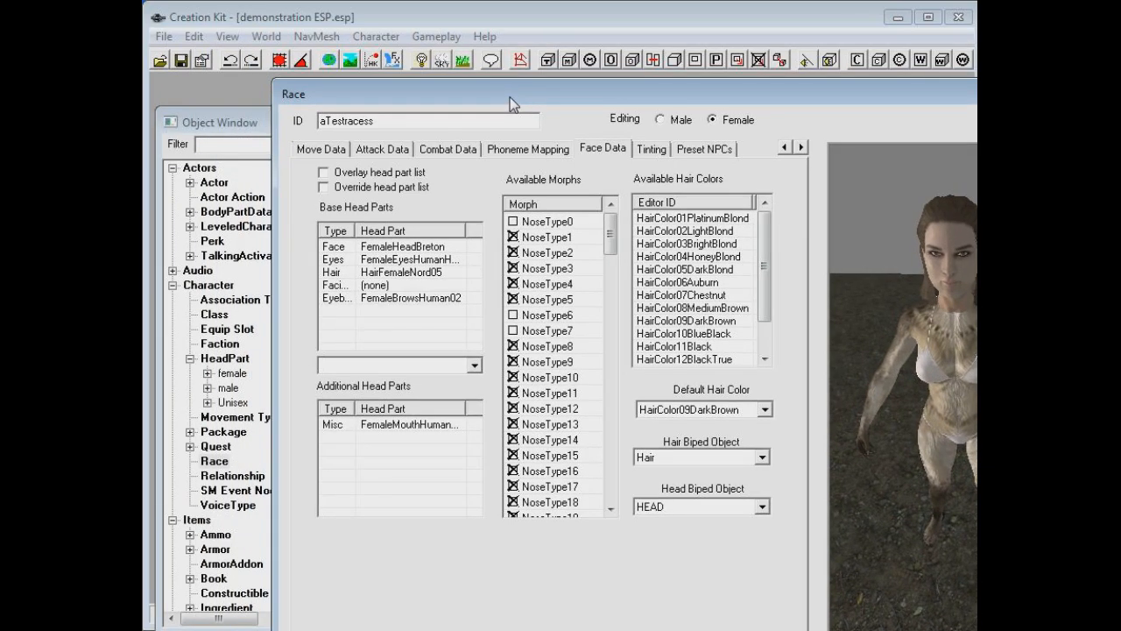
# Assign the aTestHead head part as the Face entry in the female race's Base Head Parts.
pyautogui.moveTo(200, 120); pyautogui.dragTo(189, 117)
pyautogui.scroll(-3, 276, 187)
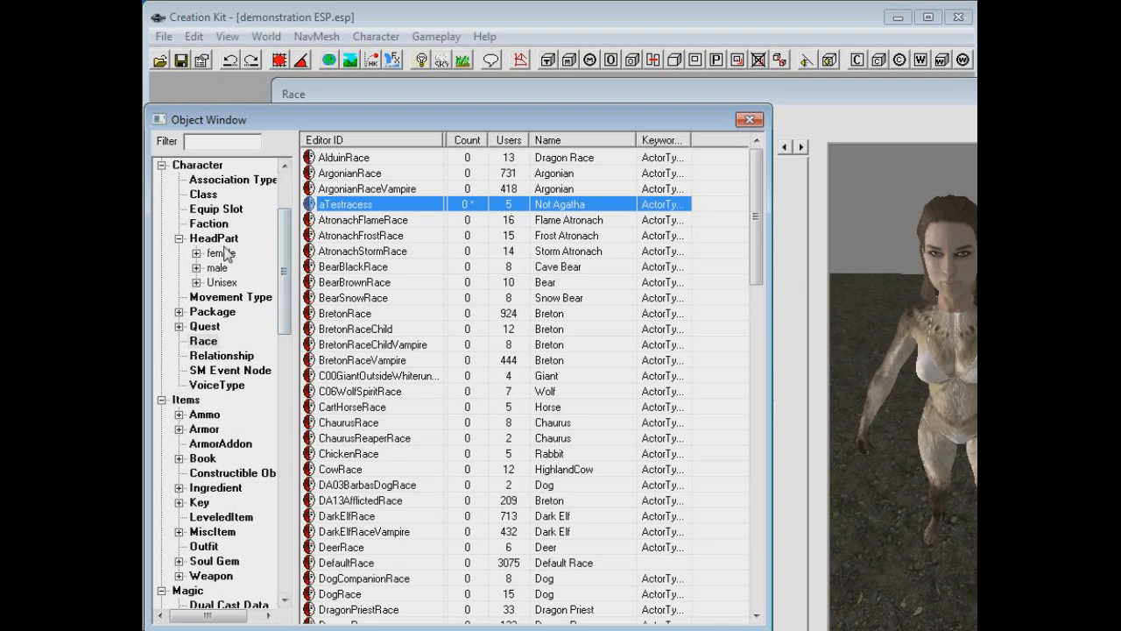
pyautogui.click(221, 253)
pyautogui.click(845, 169)
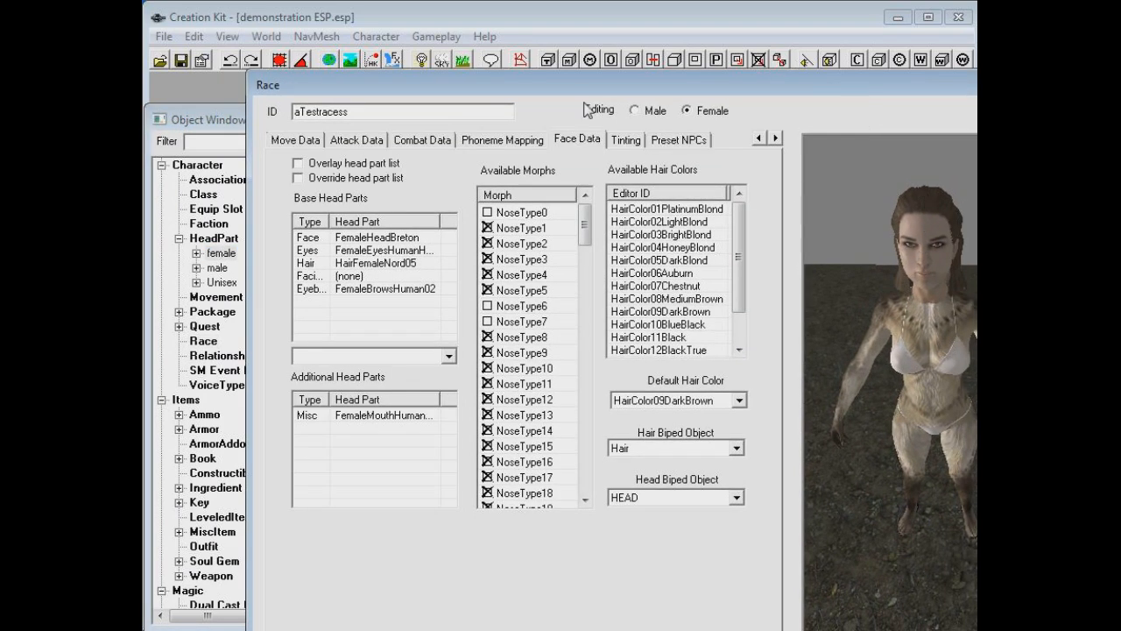
pyautogui.click(240, 122)
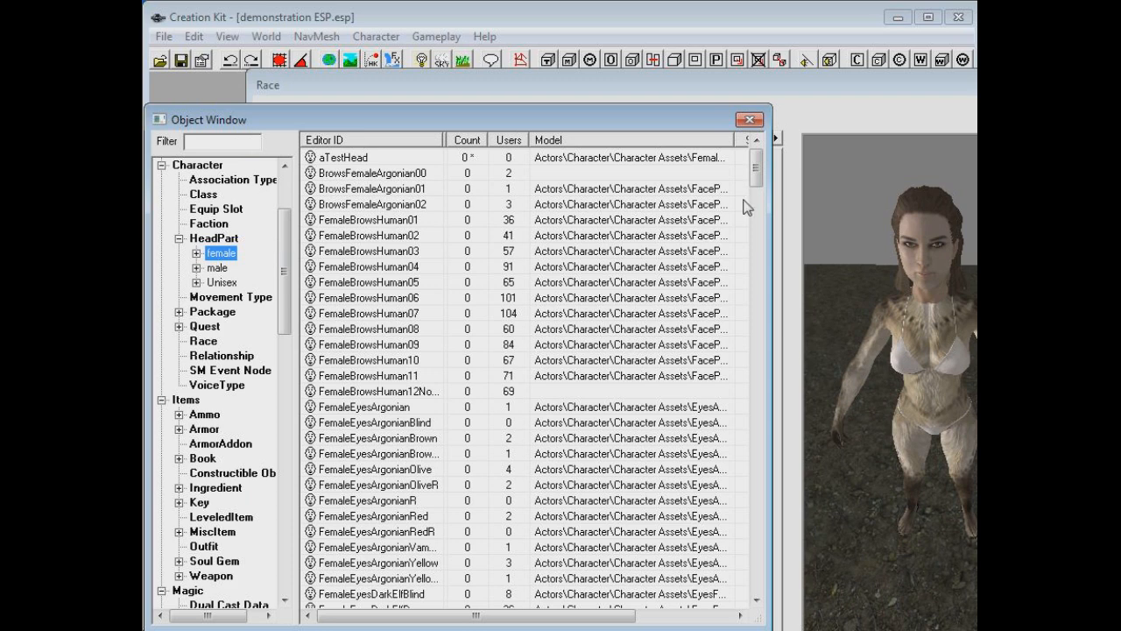
pyautogui.moveTo(754, 174); pyautogui.dragTo(764, 366)
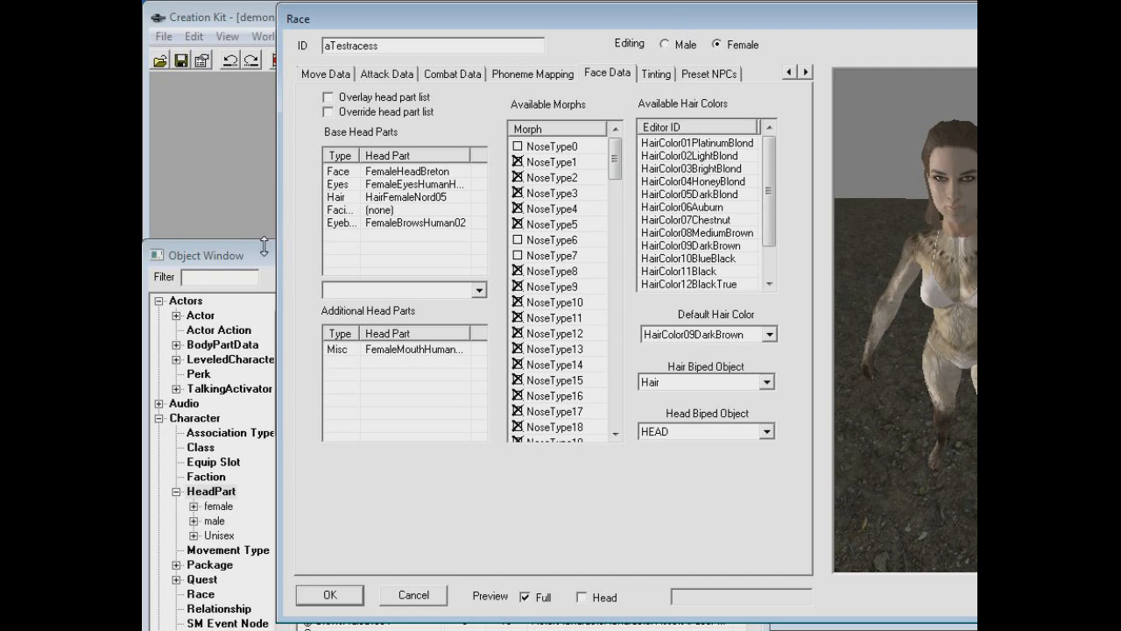
pyautogui.click(264, 248)
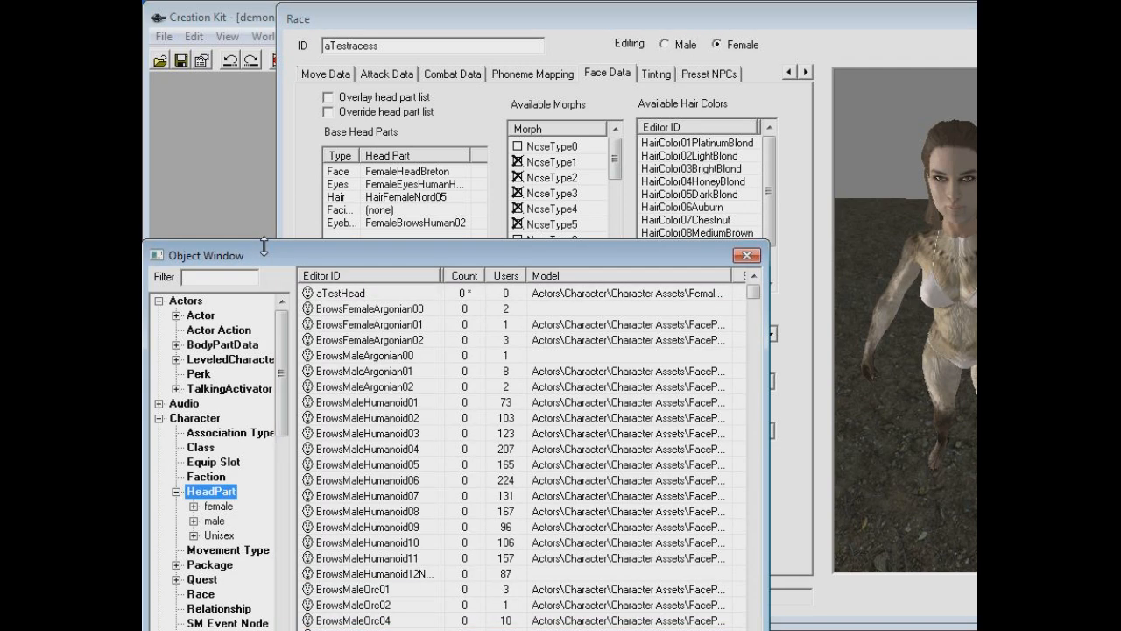
pyautogui.moveTo(402, 184); pyautogui.dragTo(403, 176)
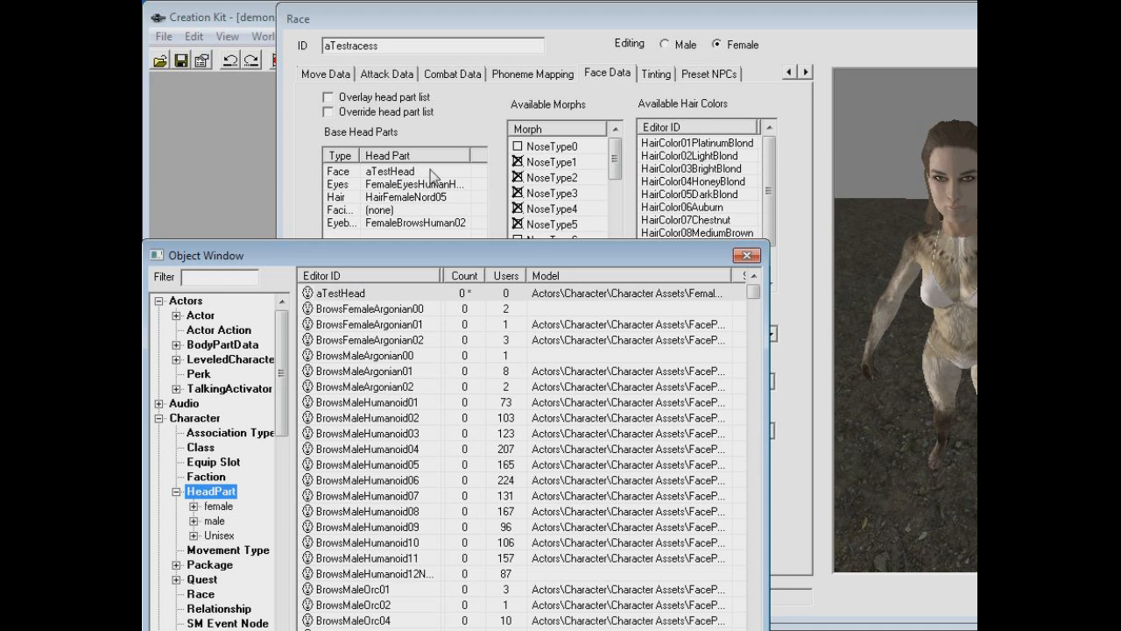
# Reload the full preview to inspect the model with the aTestHead face, and cancel the race edit.
pyautogui.click(895, 64)
pyautogui.moveTo(892, 25); pyautogui.dragTo(812, 21)
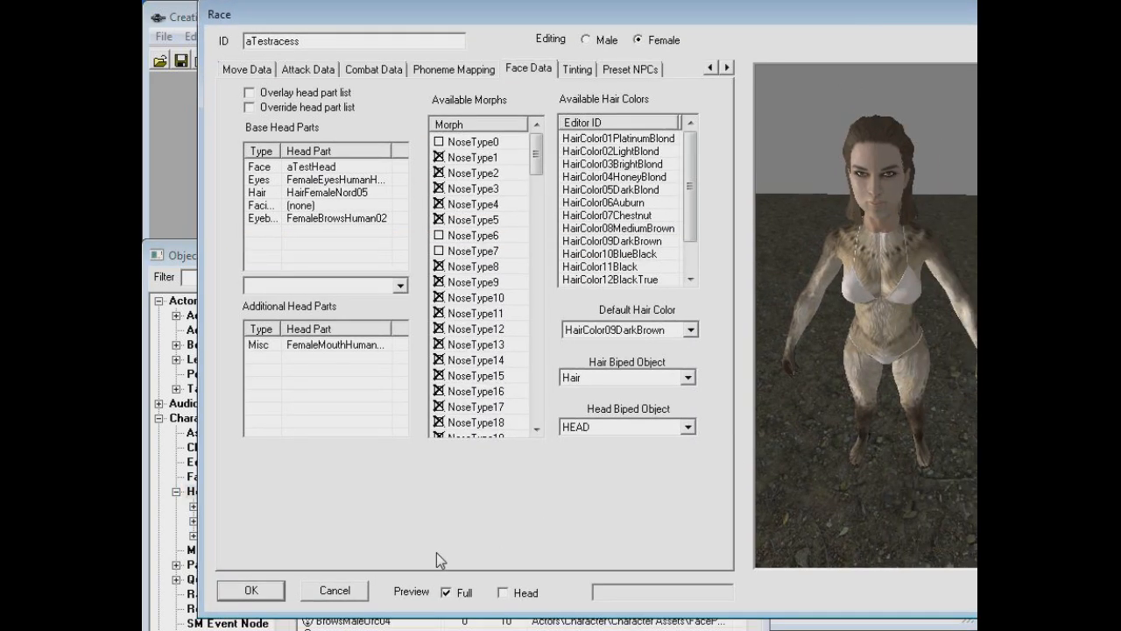
pyautogui.click(459, 594)
pyautogui.click(460, 593)
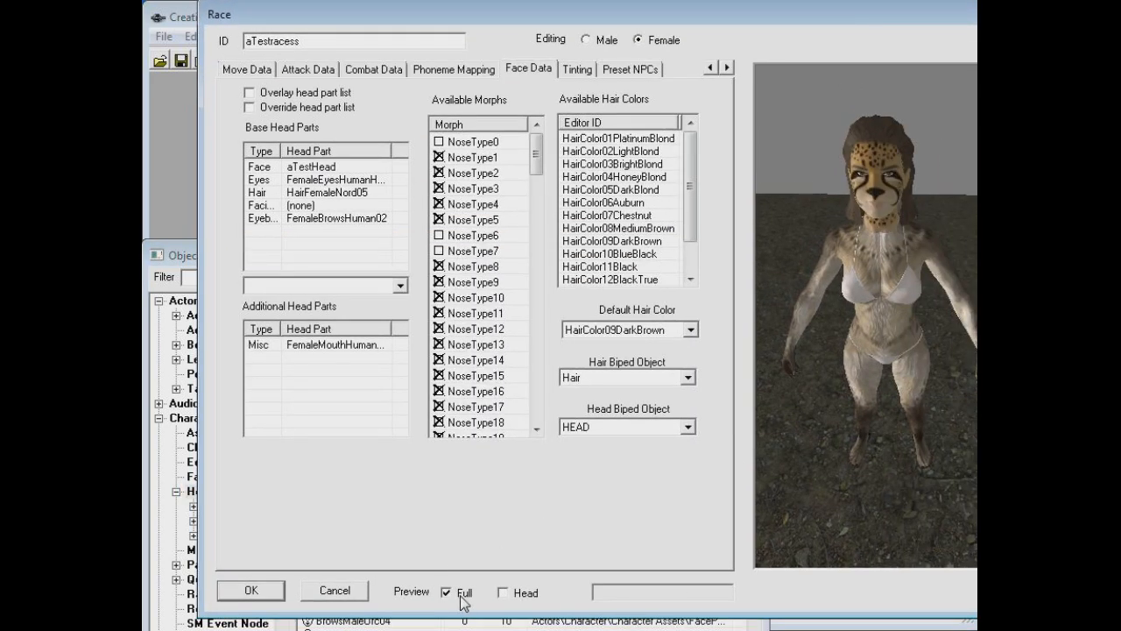
pyautogui.moveTo(850, 342); pyautogui.dragTo(860, 293)
pyautogui.moveTo(895, 161); pyautogui.dragTo(871, 190)
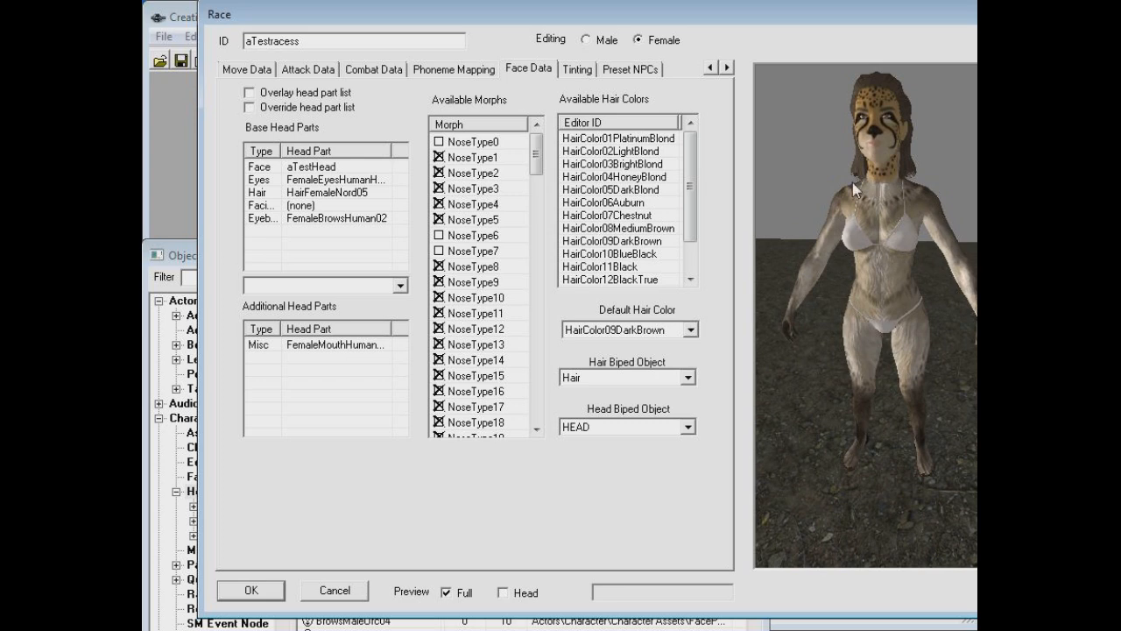
pyautogui.click(359, 590)
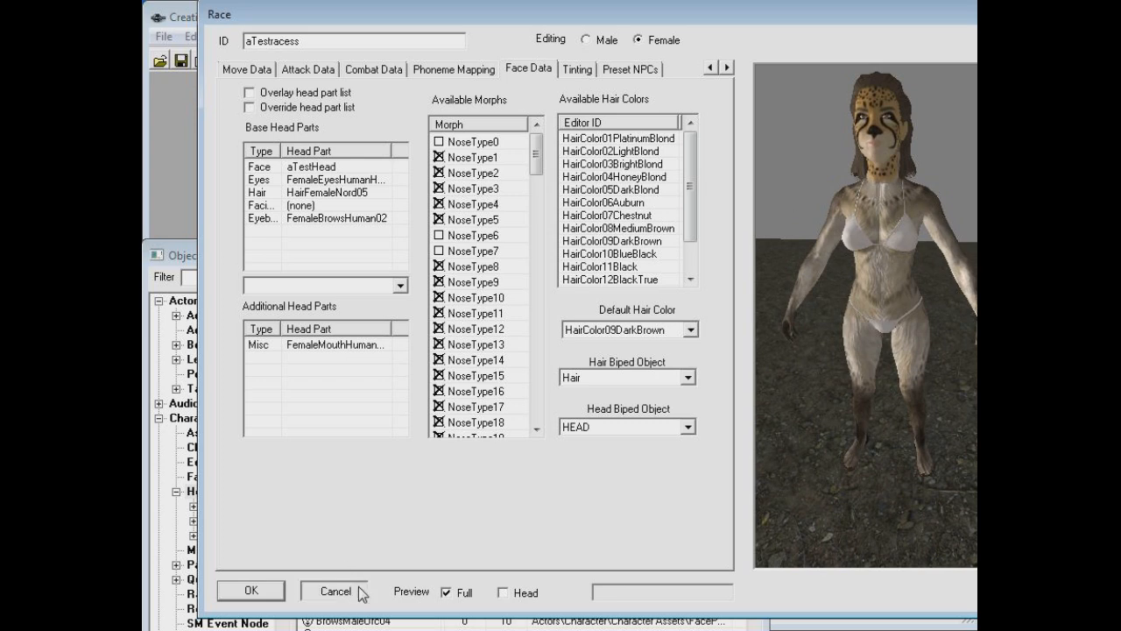
# Exit the editor session that has demonstration ESP.esp loaded.
pyautogui.moveTo(310, 240); pyautogui.dragTo(322, 89)
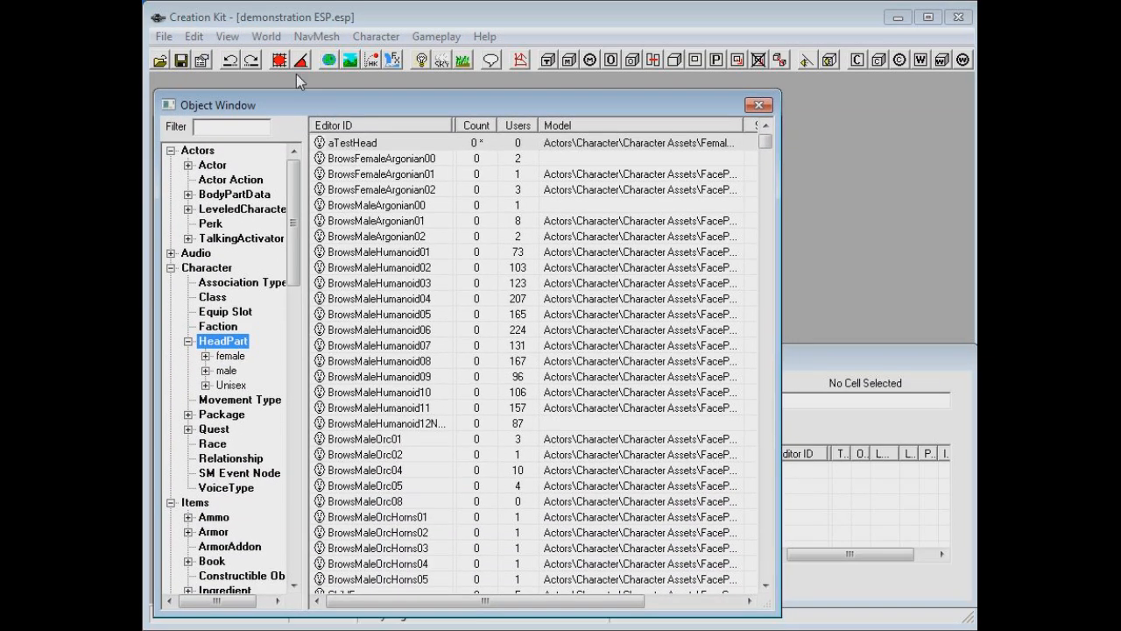
pyautogui.click(167, 38)
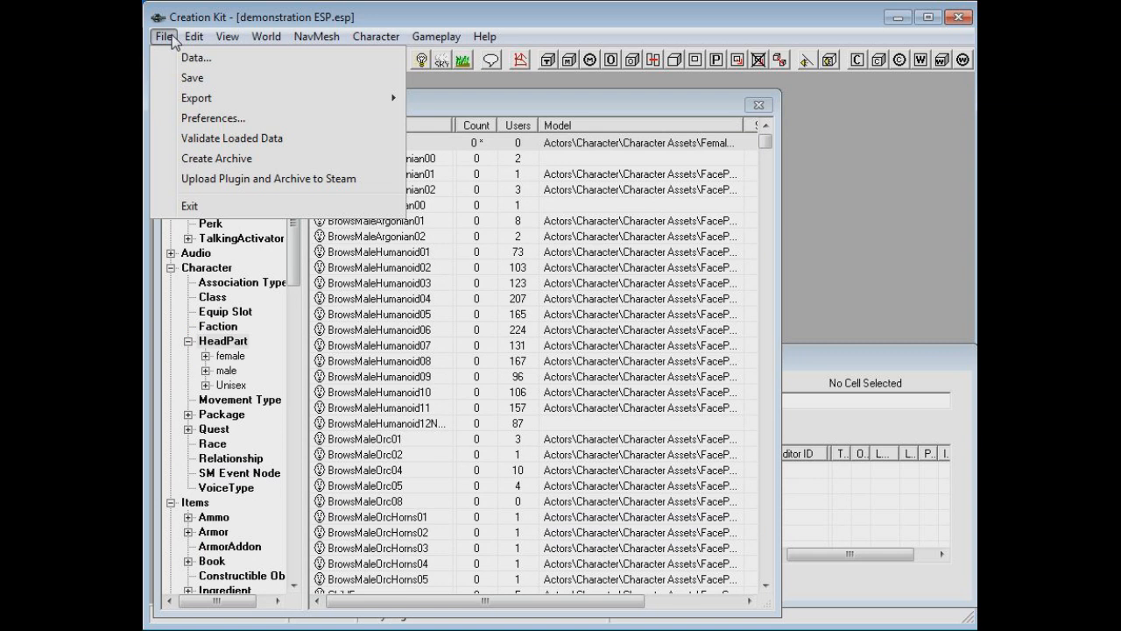
pyautogui.click(220, 209)
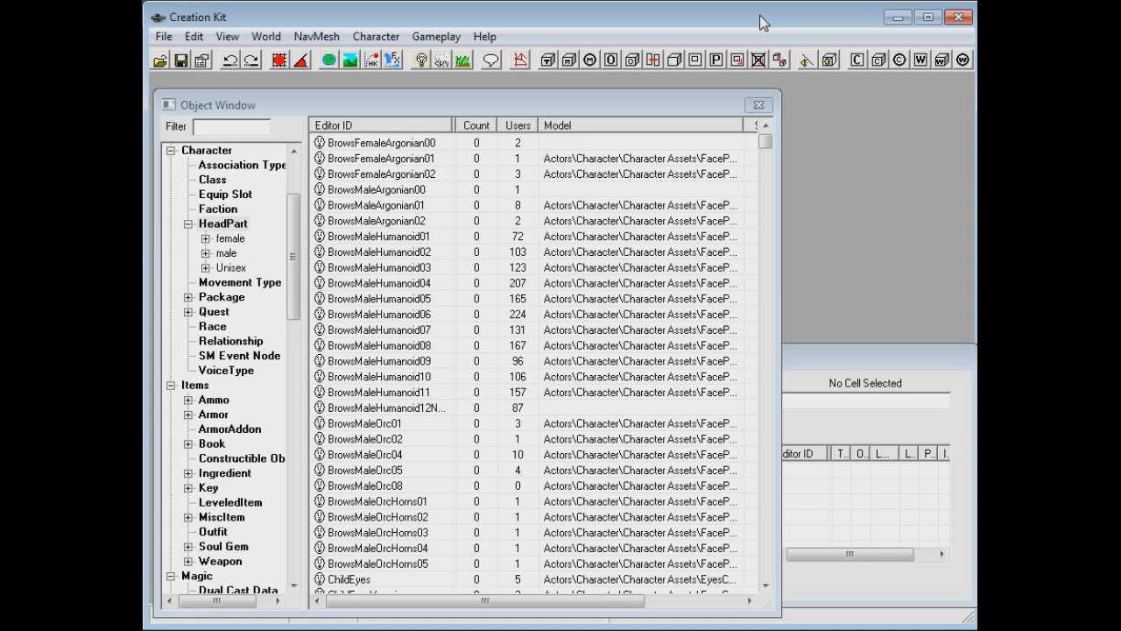
# Review the list of plugin and master files available for loading, and cancel without changing the selection.
pyautogui.click(164, 37)
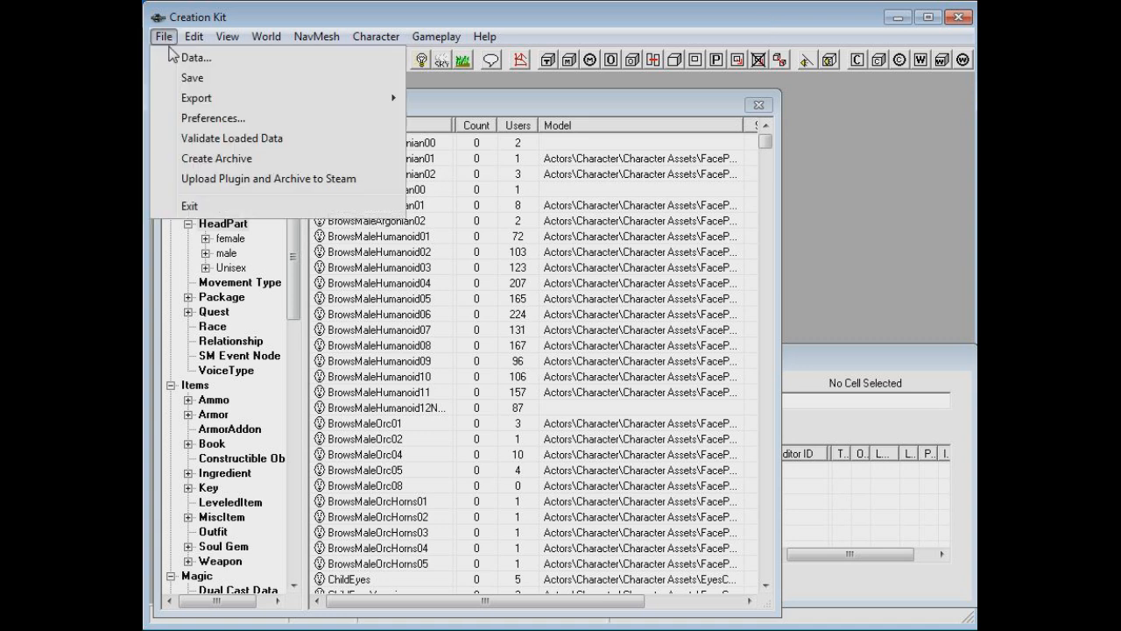
pyautogui.click(175, 57)
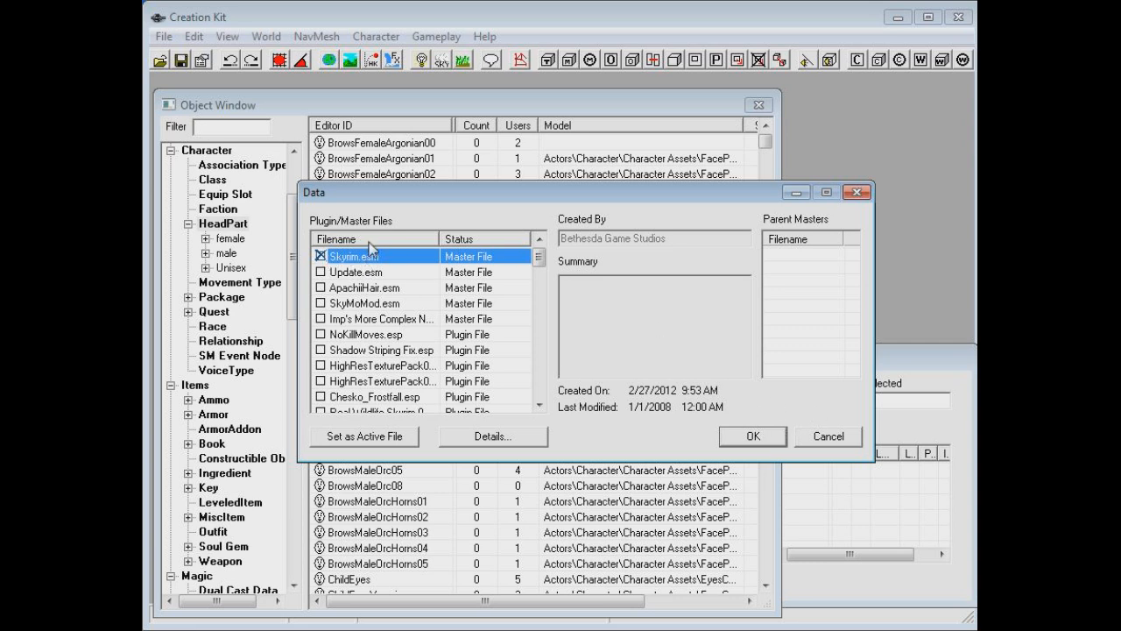
pyautogui.click(823, 436)
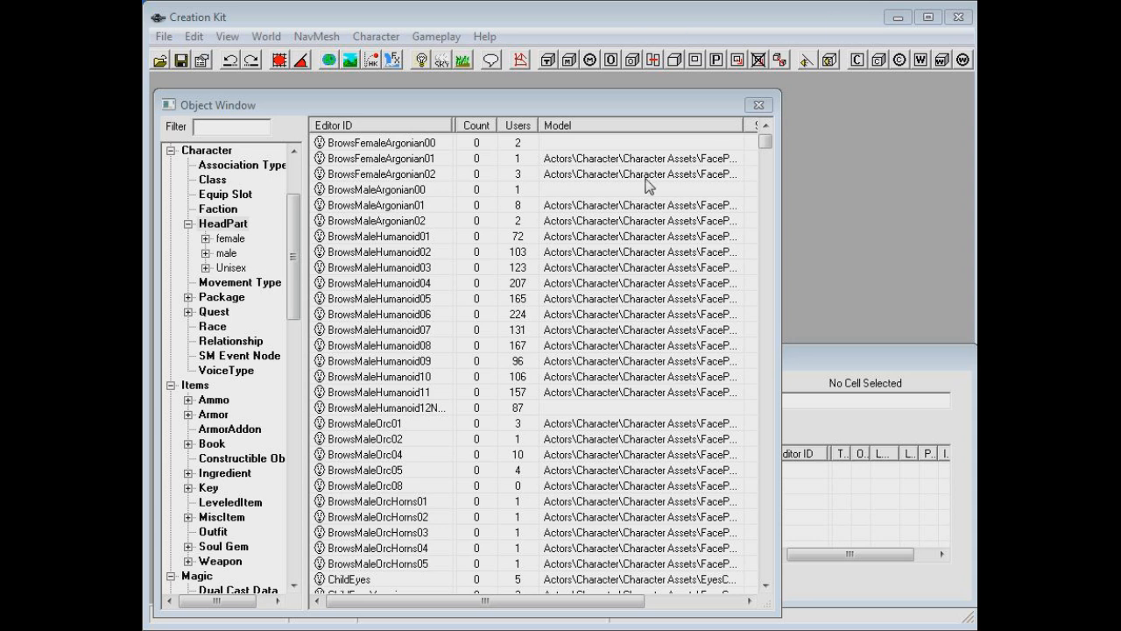
pyautogui.click(372, 116)
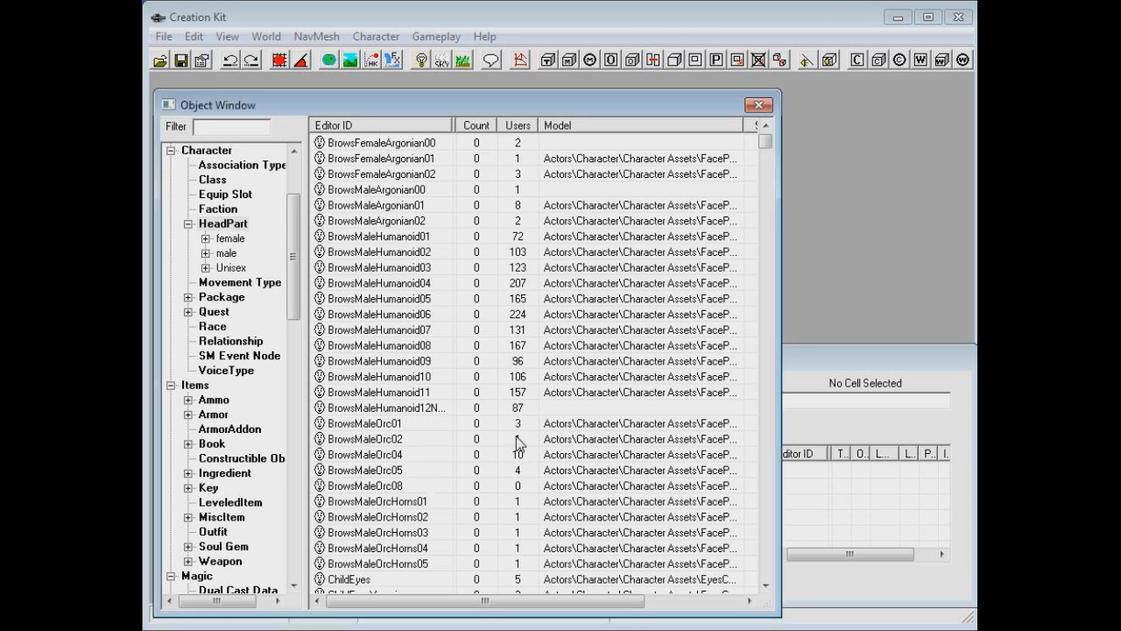
pyautogui.click(884, 233)
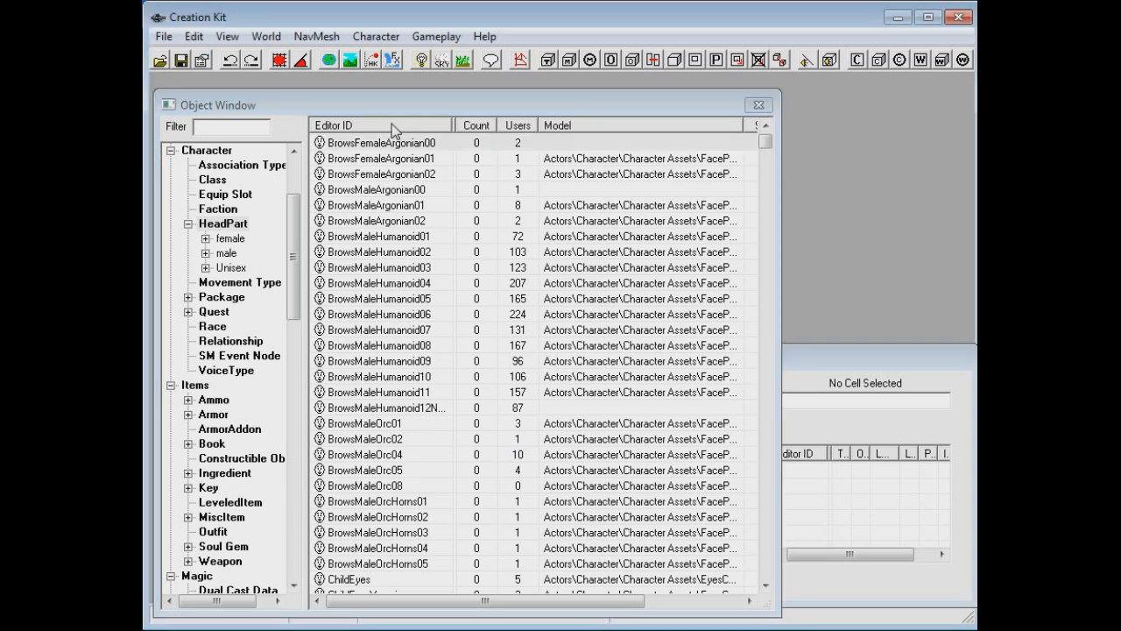
pyautogui.moveTo(292, 244); pyautogui.dragTo(295, 213)
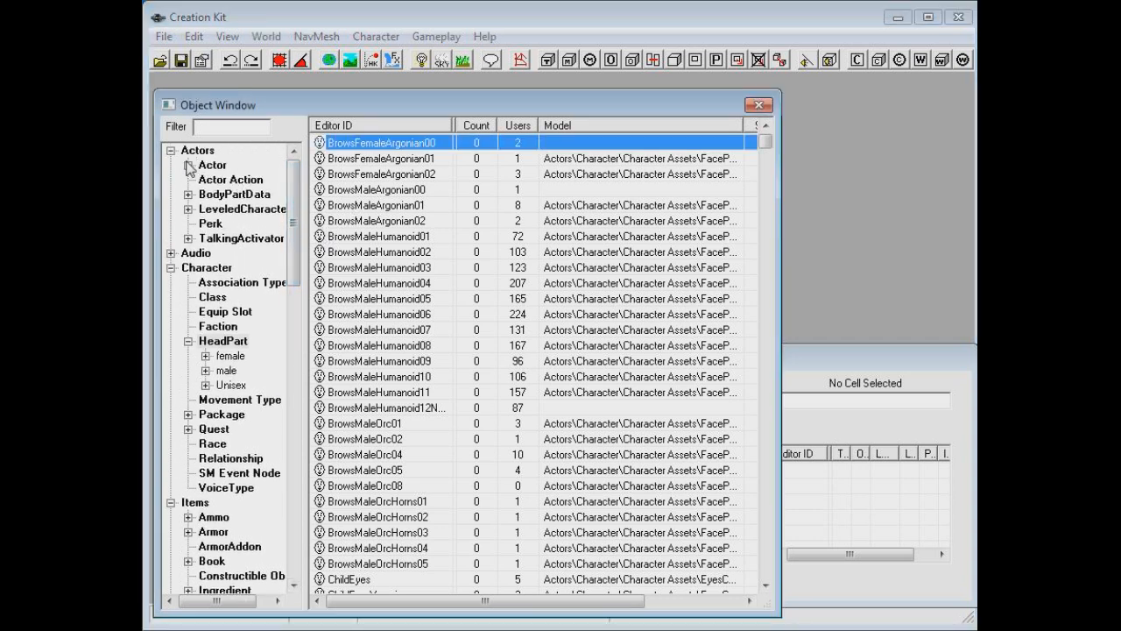
pyautogui.click(170, 267)
pyautogui.click(171, 267)
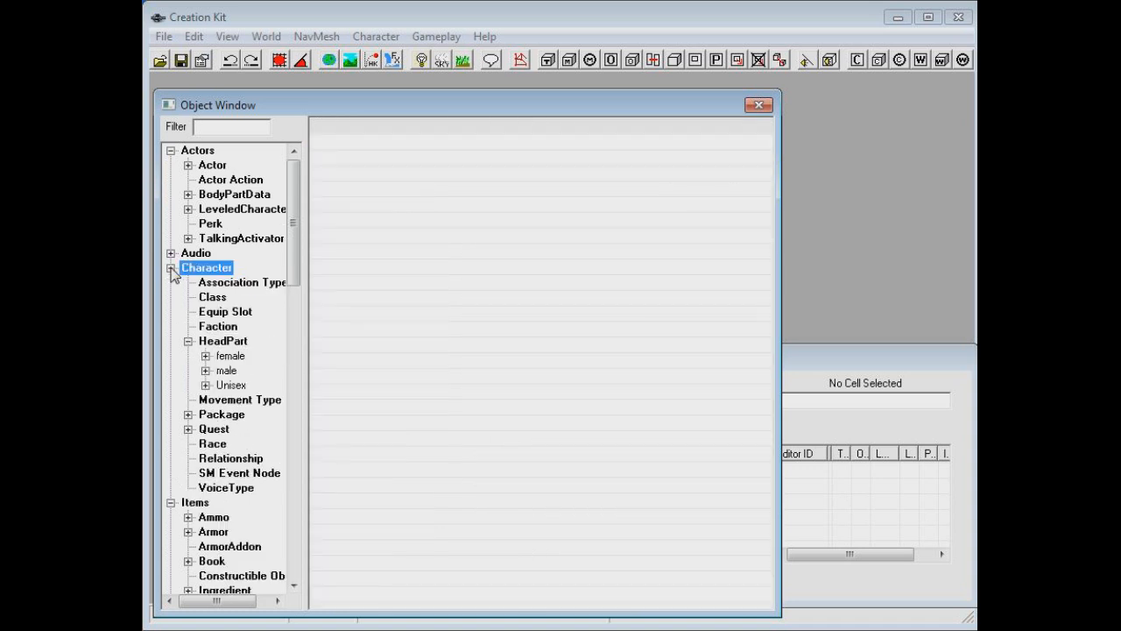
# Open the BretonRace record from the Character races and change its ID to NotAgathaRace.
pyautogui.moveTo(290, 187)
pyautogui.mouseDown()
pyautogui.moveTo(289, 201)
pyautogui.moveTo(291, 171)
pyautogui.mouseUp()
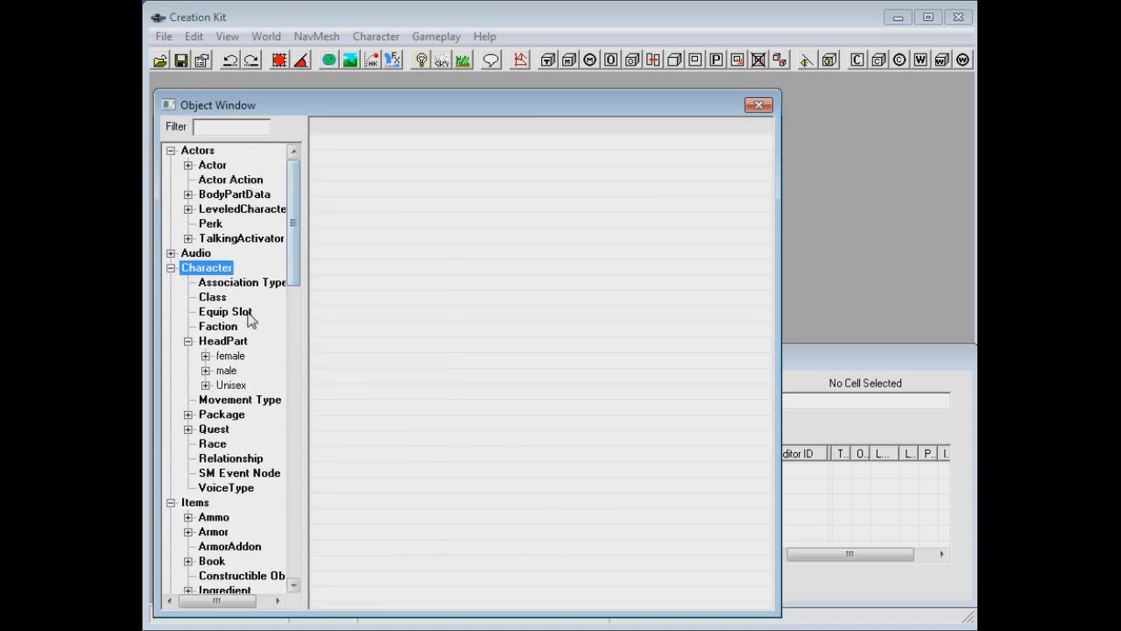
pyautogui.moveTo(292, 228); pyautogui.dragTo(294, 239)
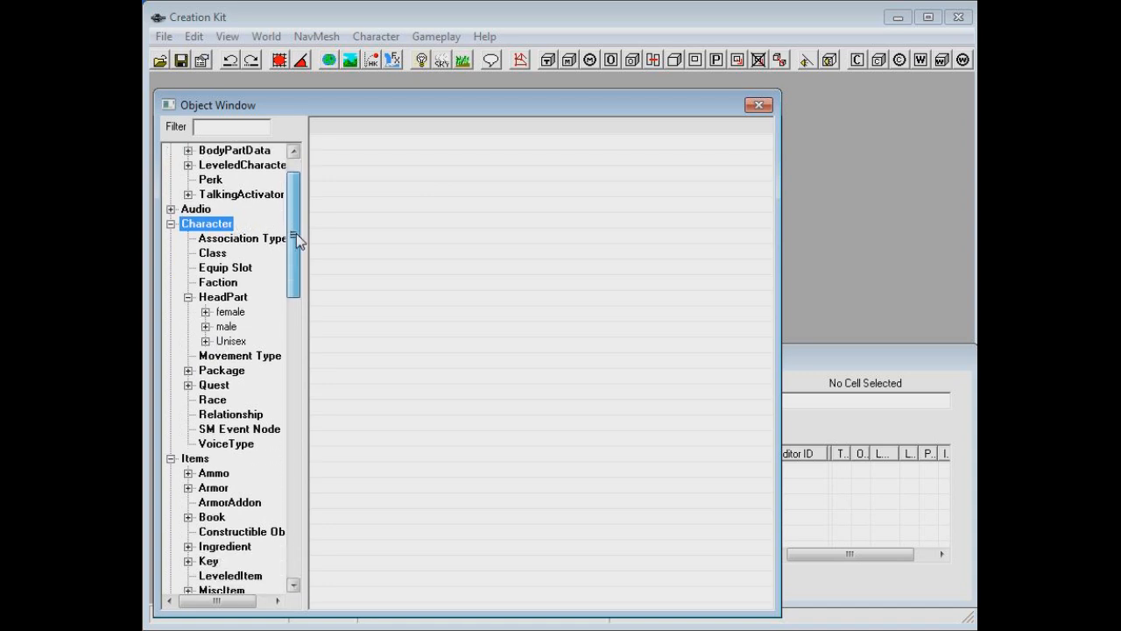
pyautogui.click(213, 400)
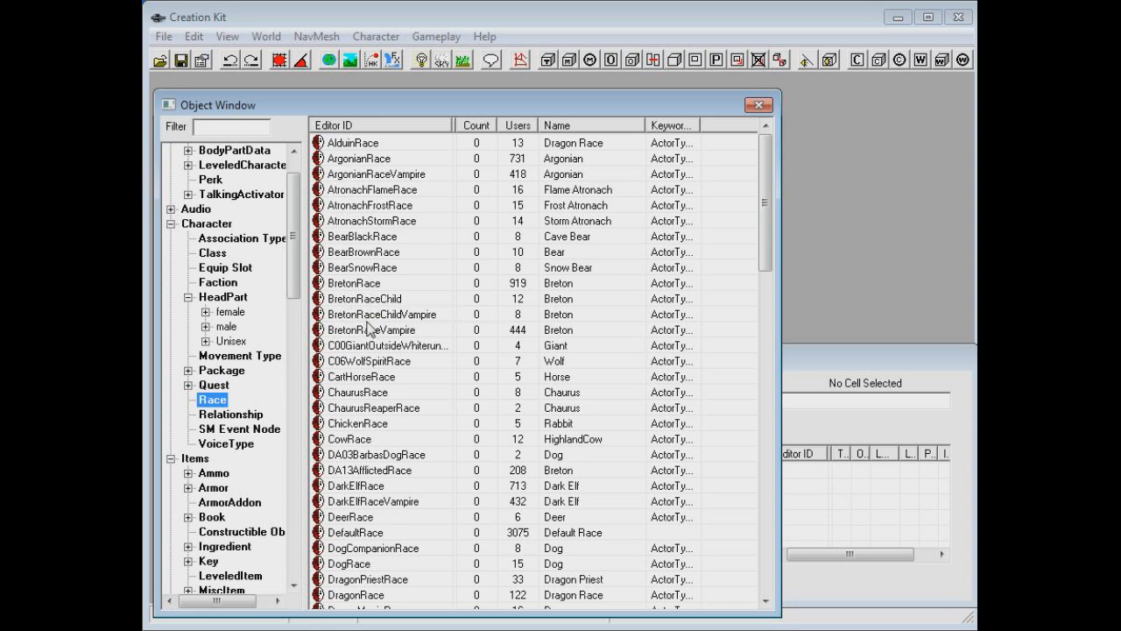
pyautogui.click(366, 286)
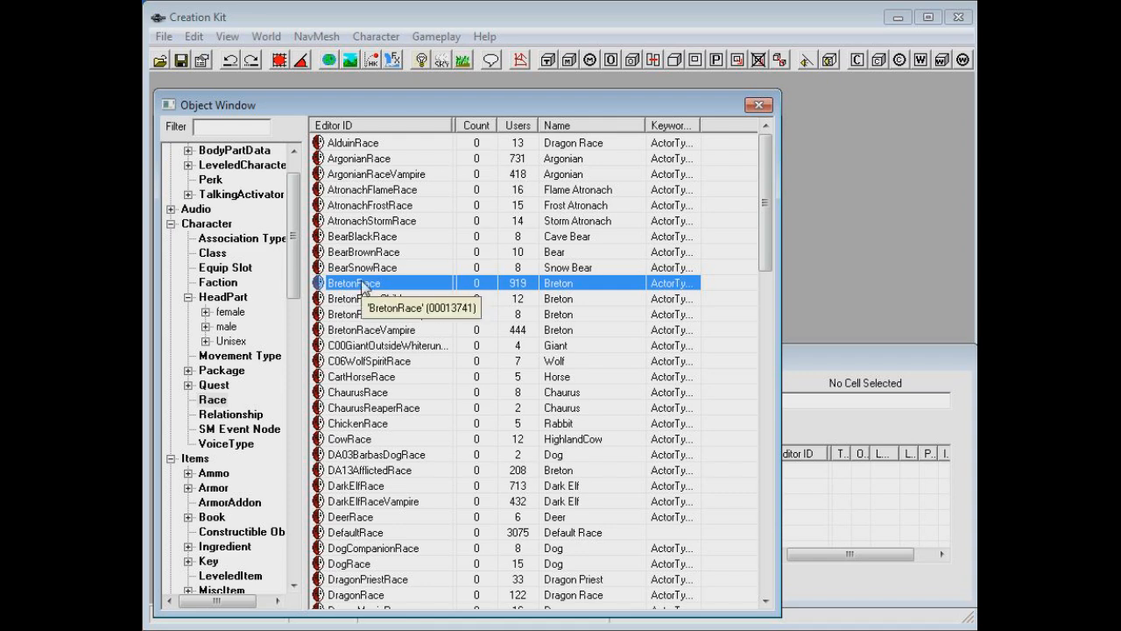
pyautogui.doubleClick(363, 286)
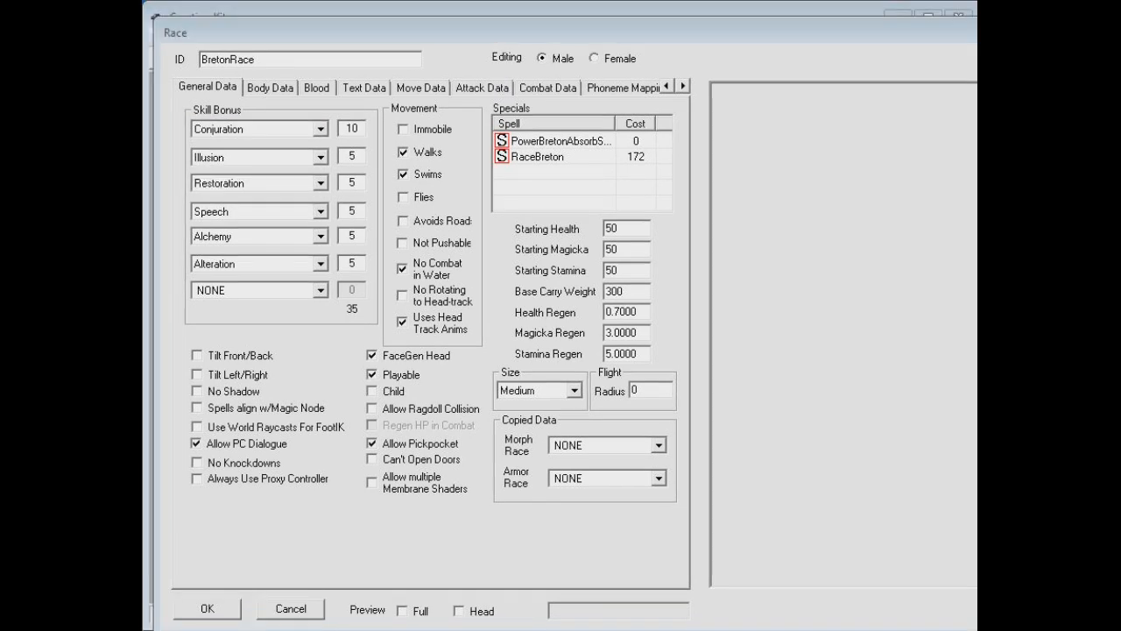
pyautogui.moveTo(257, 60); pyautogui.dragTo(199, 61)
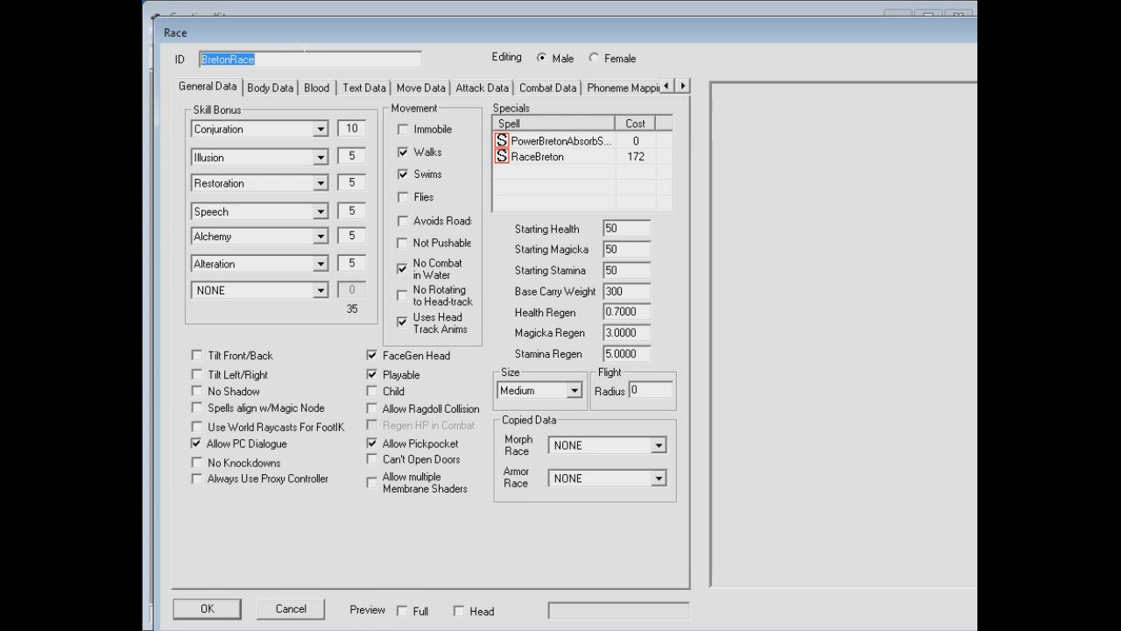
pyautogui.write('NotAgathaRace')
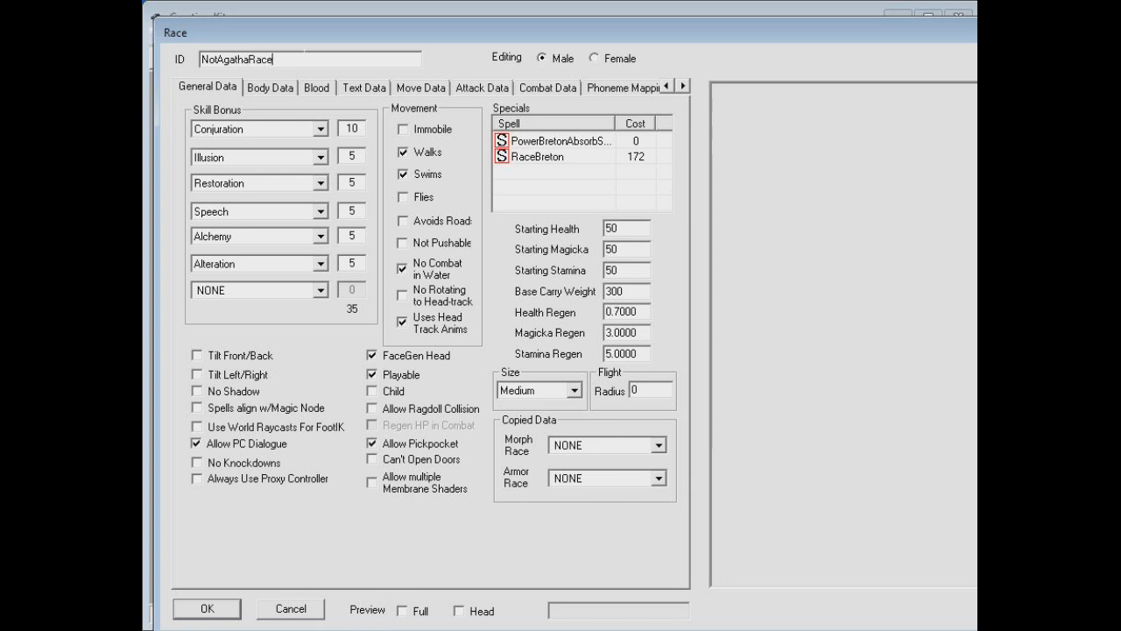
pyautogui.moveTo(402, 28); pyautogui.dragTo(394, 27)
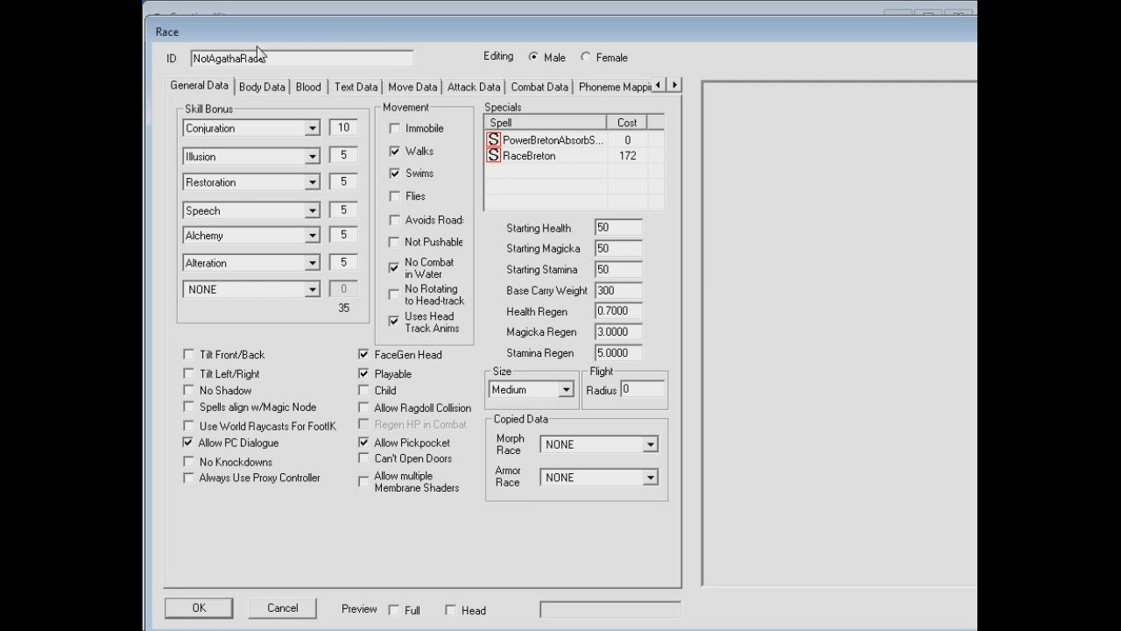
# Switch the race editing to Female, set the Armor Race to BretonRace, and save the race.
pyautogui.click(600, 56)
pyautogui.click(570, 482)
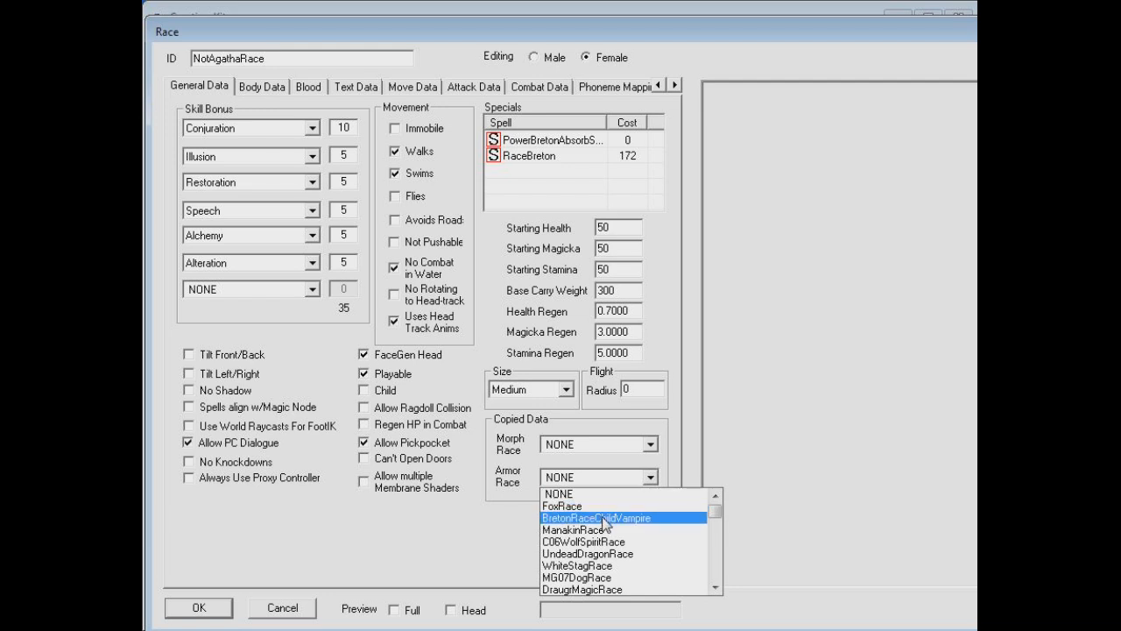
pyautogui.press('Up')
pyautogui.press('Up')
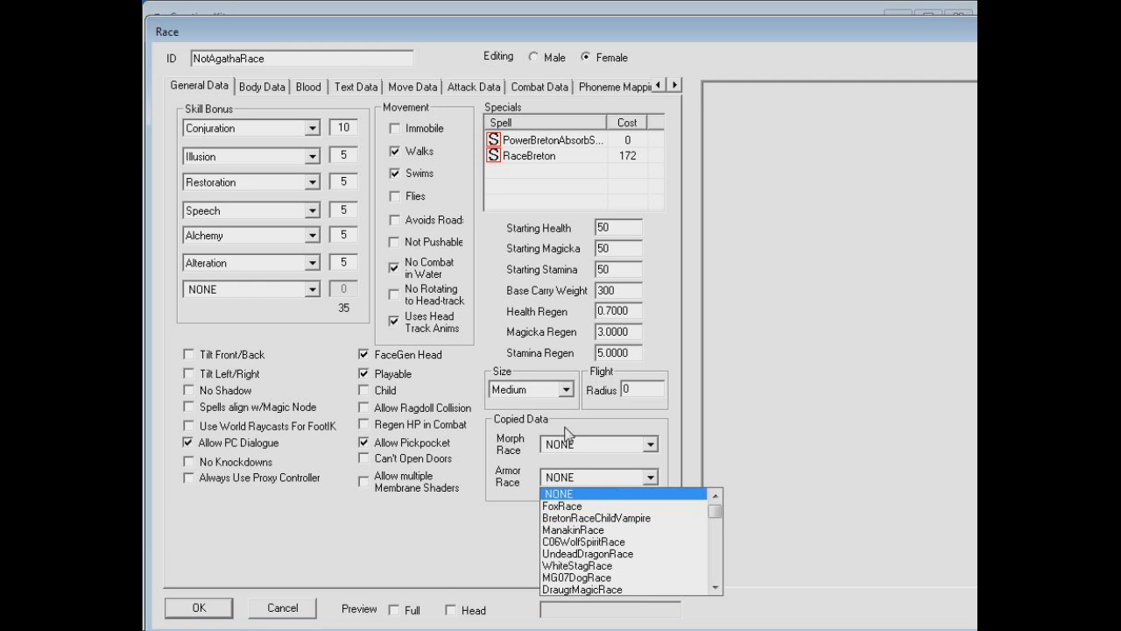
pyautogui.scroll(-1, 612, 493)
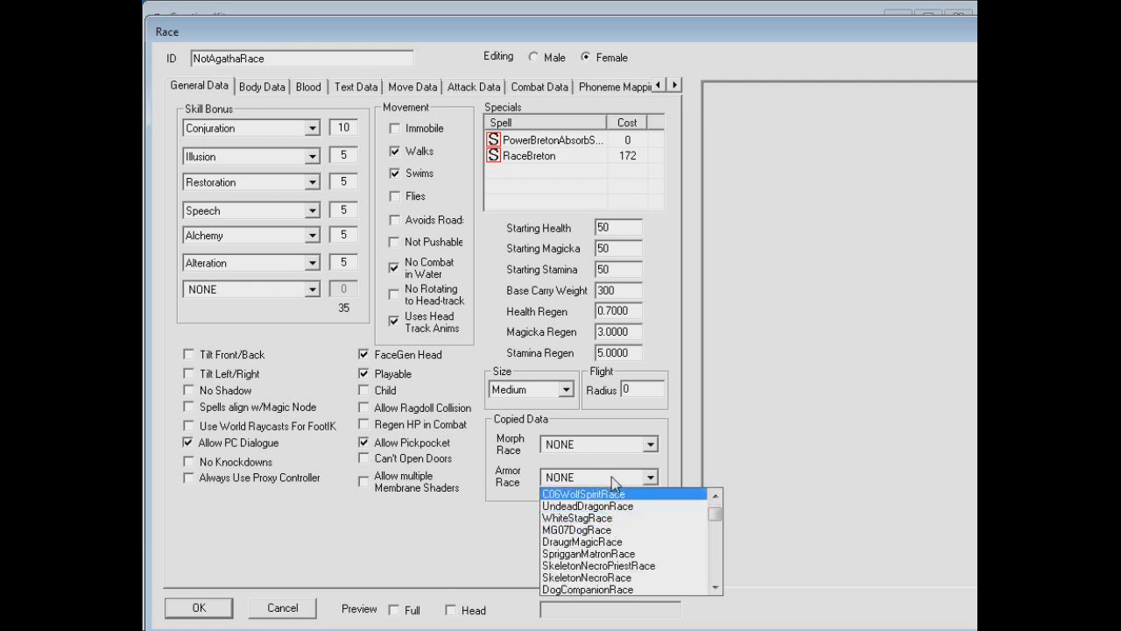
pyautogui.click(612, 478)
pyautogui.press('b')
pyautogui.press('b')
pyautogui.press('b')
pyautogui.press('b')
pyautogui.press('b')
pyautogui.press('b')
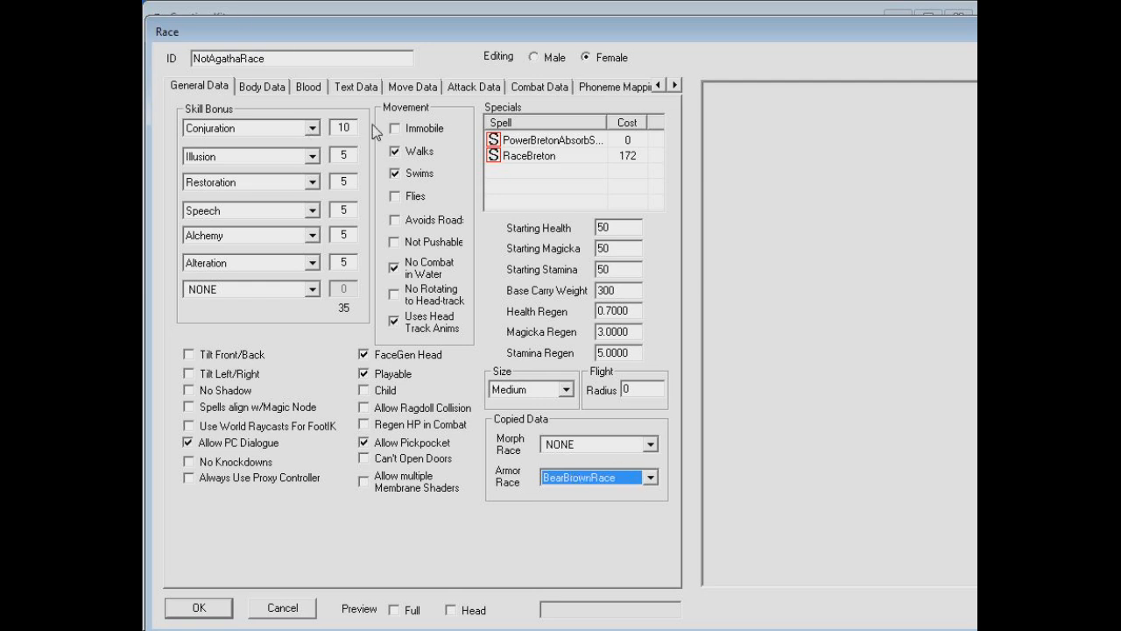
pyautogui.scroll(-4, 615, 474)
pyautogui.press('b')
pyautogui.press('b')
pyautogui.press('b')
pyautogui.press('b')
pyautogui.press('b')
pyautogui.press('b')
pyautogui.press('b')
pyautogui.press('b')
pyautogui.press('b')
pyautogui.press('b')
pyautogui.press('Up')
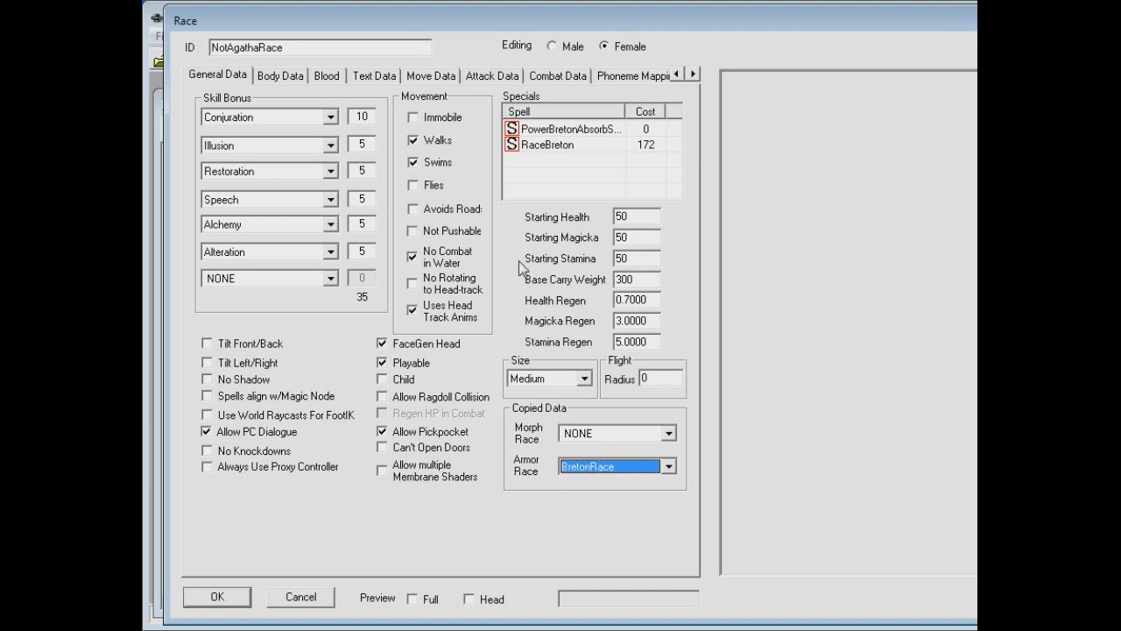
pyautogui.click(213, 601)
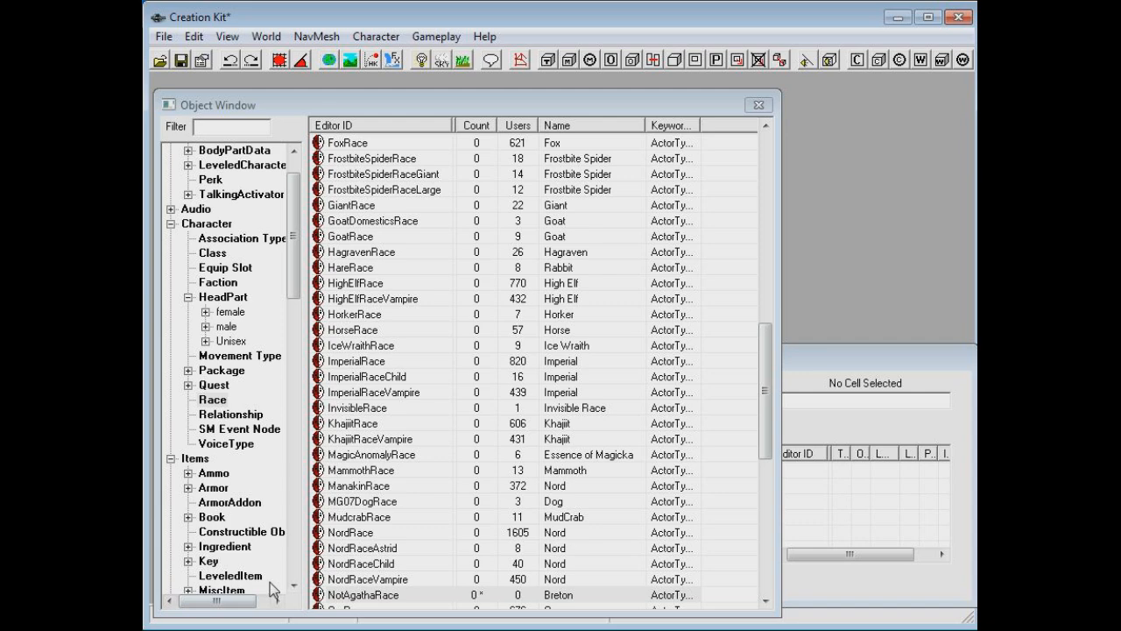
# Reopen NotAgathaRace and review its ID and Armor Race setting in the general data.
pyautogui.doubleClick(369, 595)
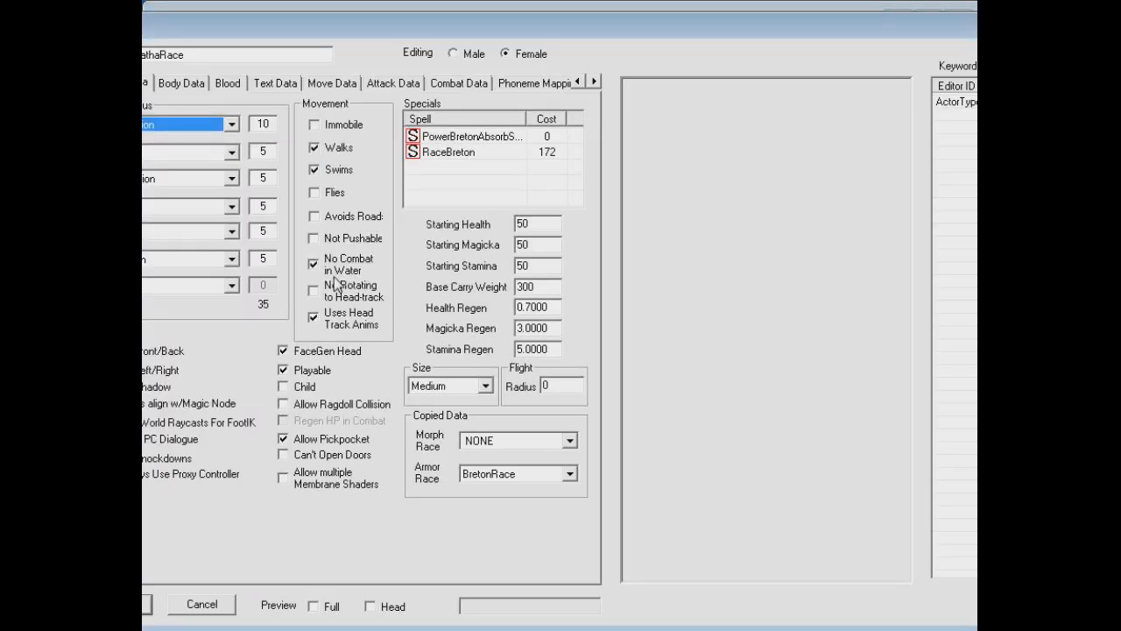
pyautogui.moveTo(301, 25); pyautogui.dragTo(364, 24)
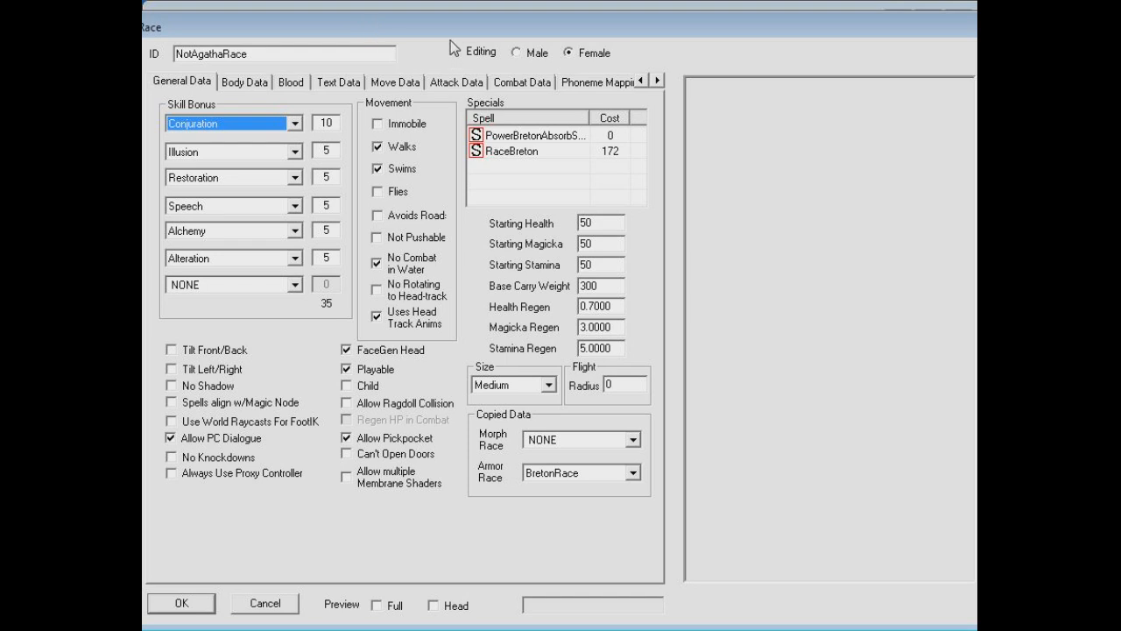
pyautogui.moveTo(450, 38); pyautogui.dragTo(465, 37)
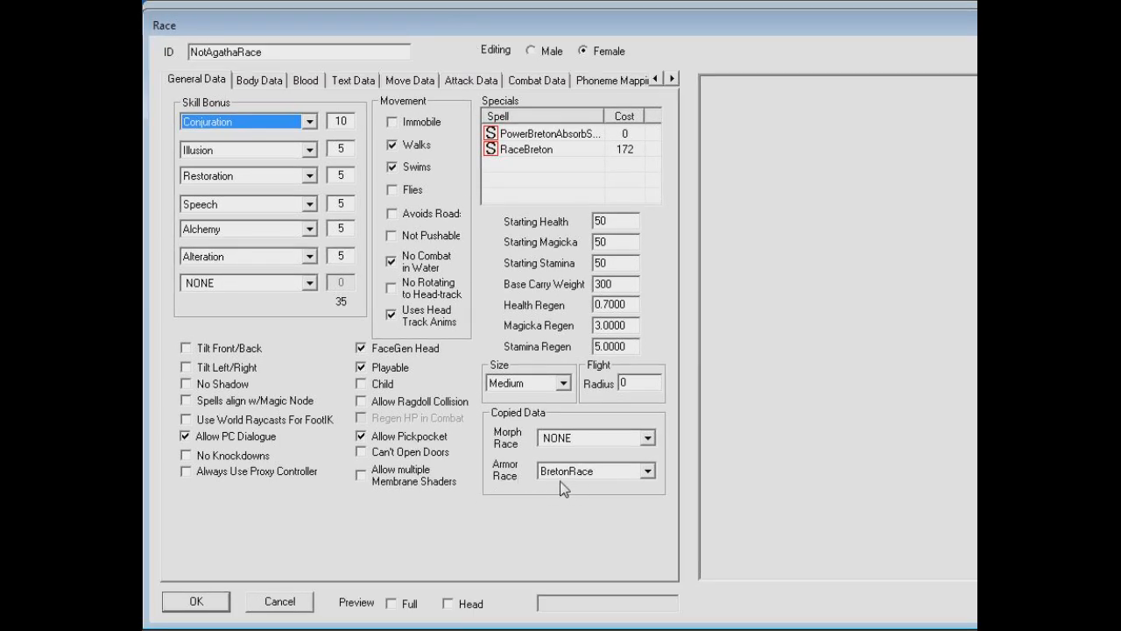
pyautogui.doubleClick(283, 51)
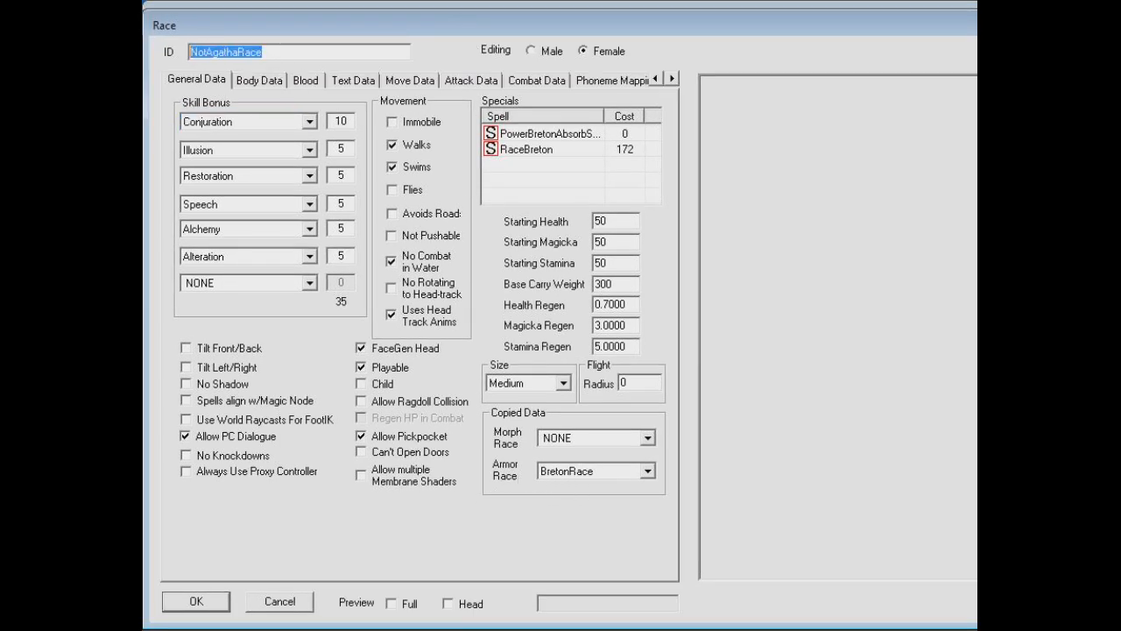
pyautogui.click(295, 46)
pyautogui.click(578, 473)
pyautogui.click(573, 485)
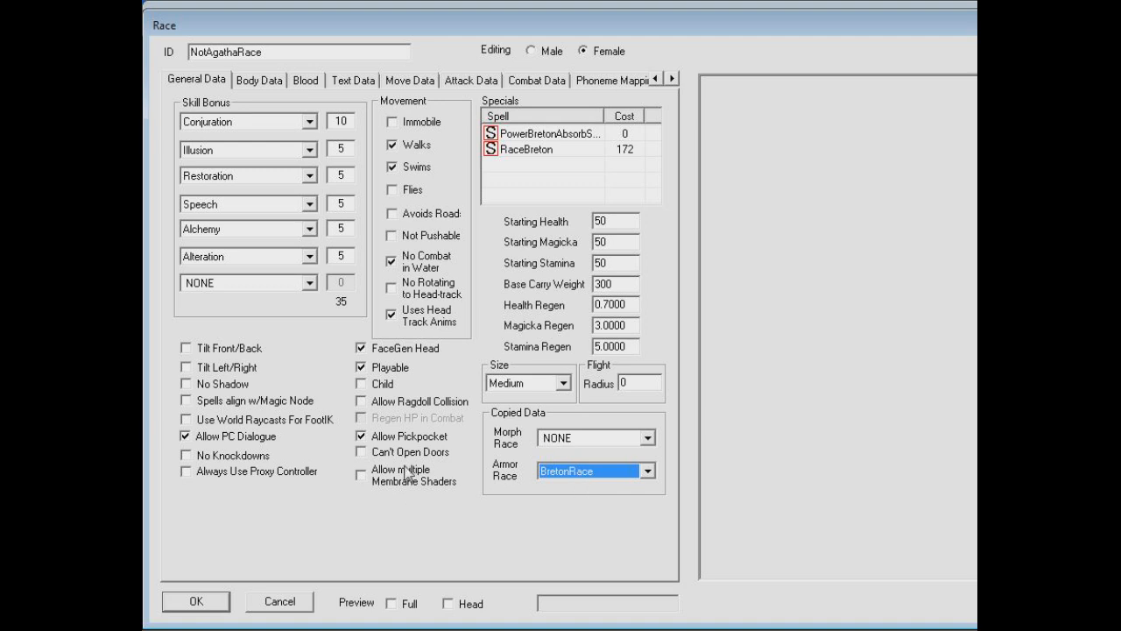
pyautogui.click(143, 480)
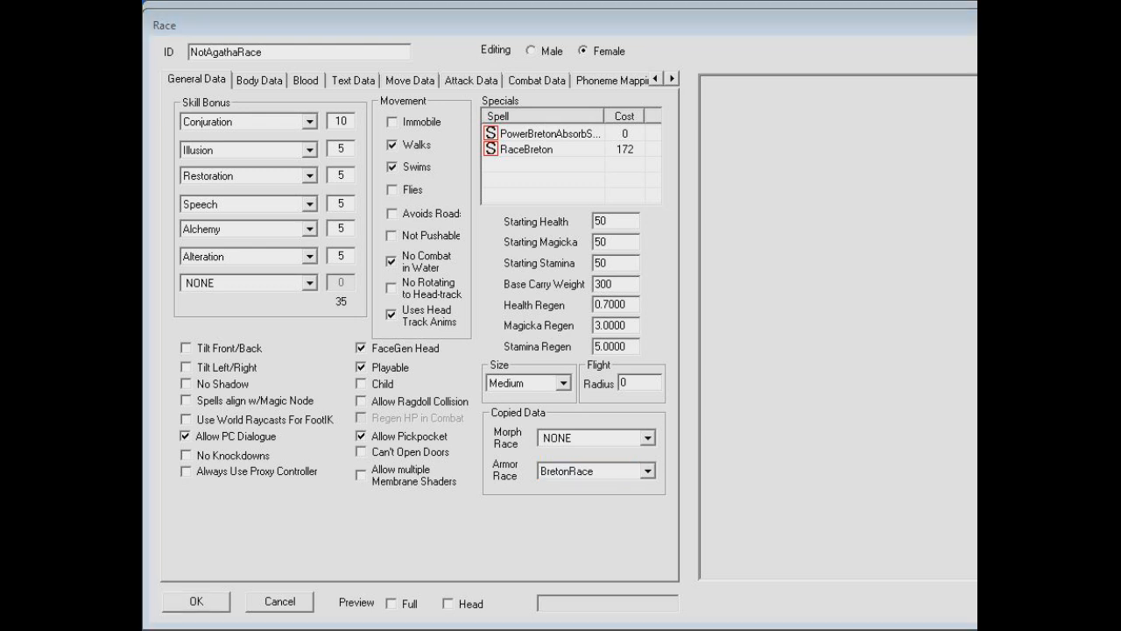
# Load the full preview from the female body data, bypassing the warnings and assertion, and inspect the model up close.
pyautogui.click(256, 82)
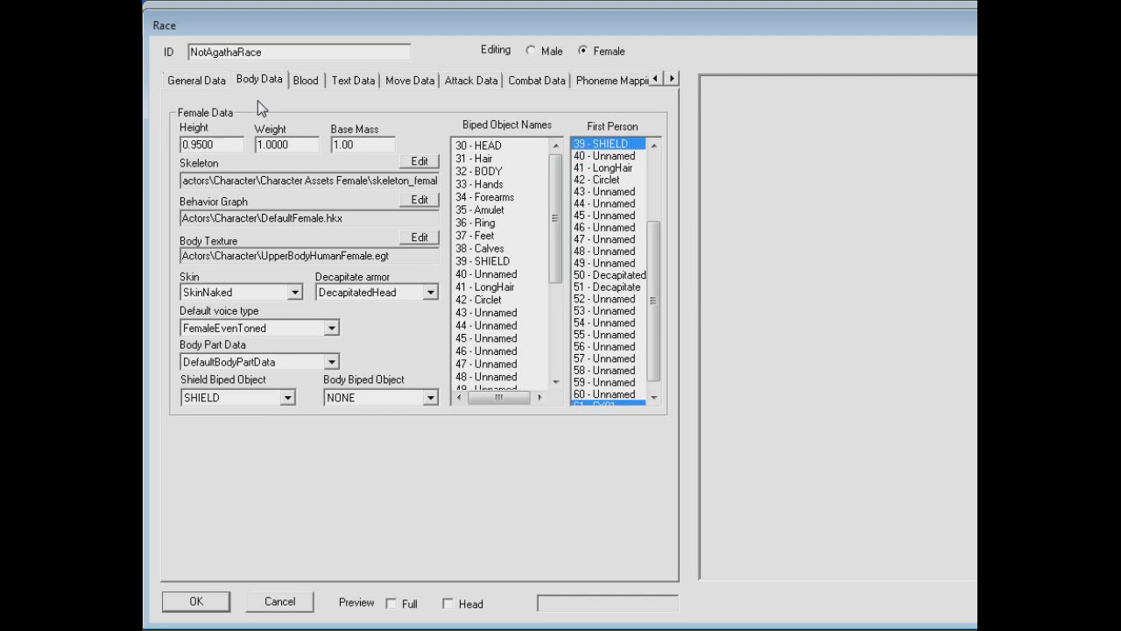
pyautogui.click(390, 604)
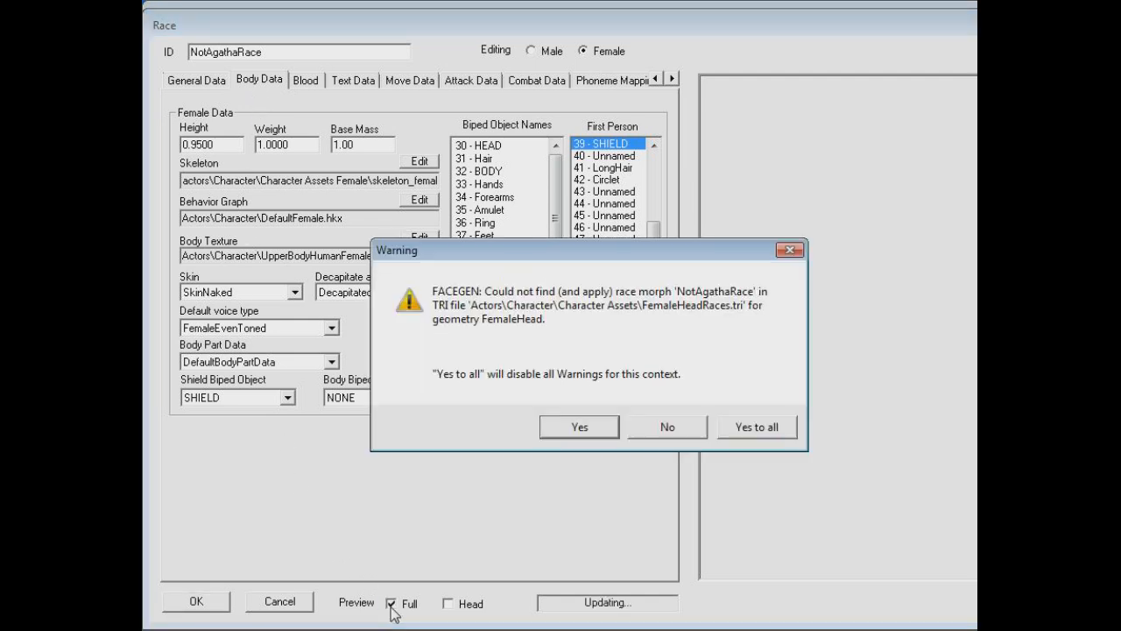
pyautogui.click(773, 425)
pyautogui.click(758, 421)
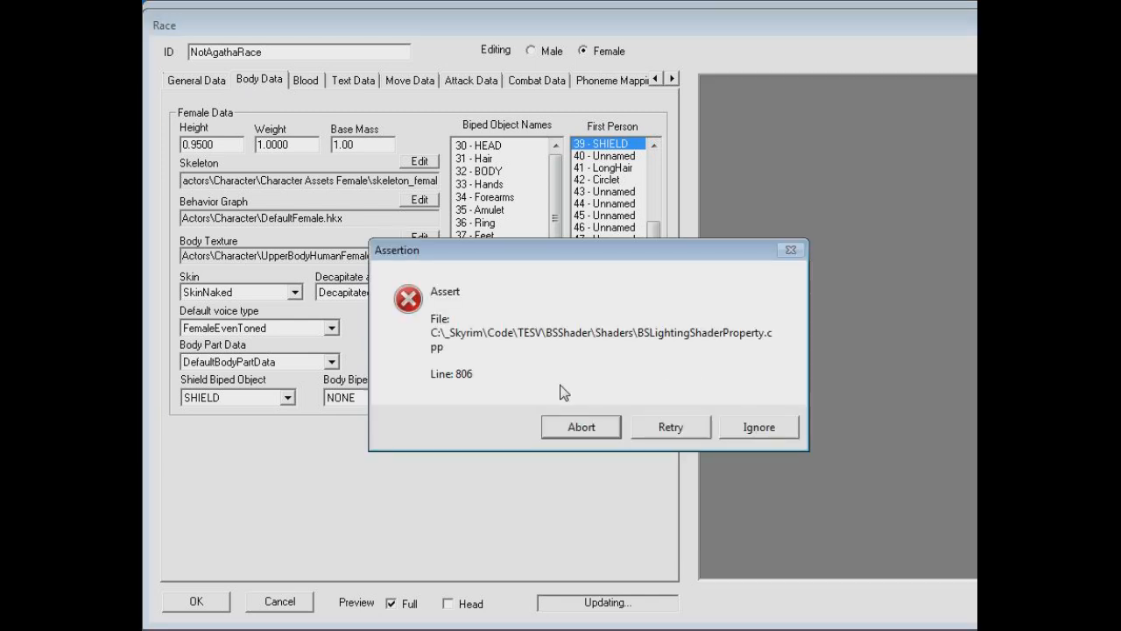
pyautogui.click(671, 424)
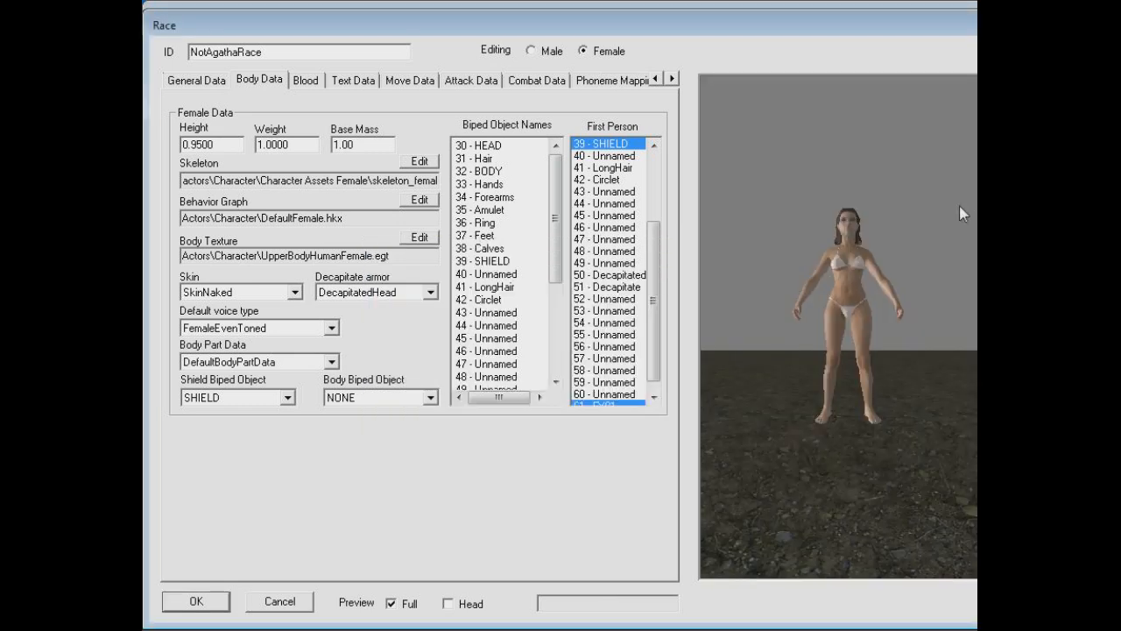
pyautogui.scroll(3, 857, 248)
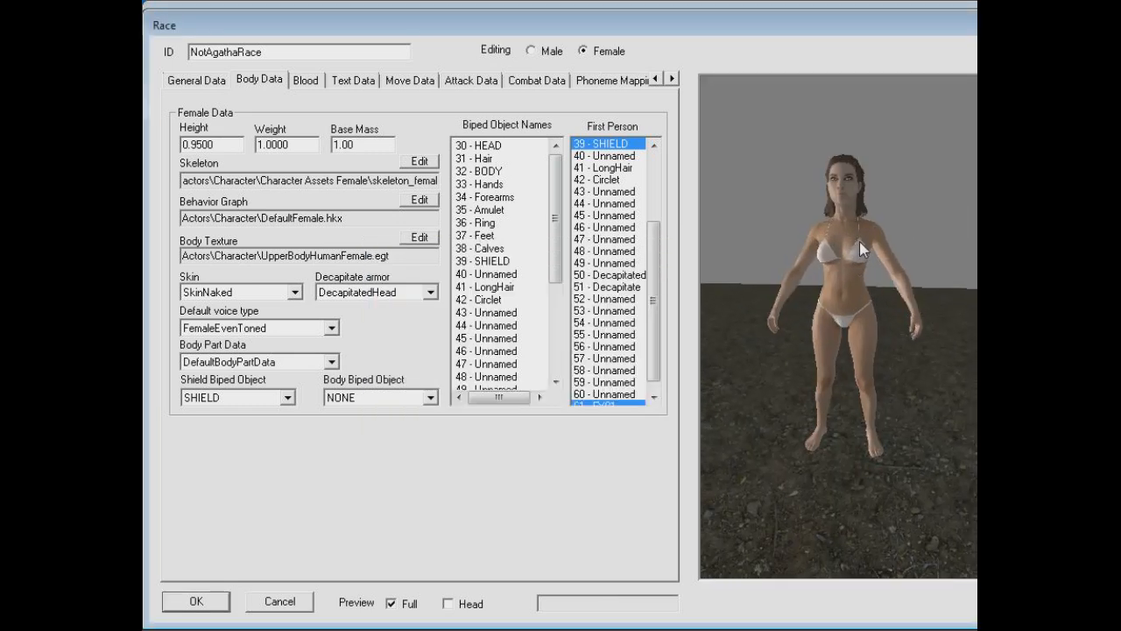
pyautogui.scroll(3, 859, 241)
pyautogui.scroll(-3, 859, 241)
pyautogui.moveTo(869, 236); pyautogui.dragTo(880, 228)
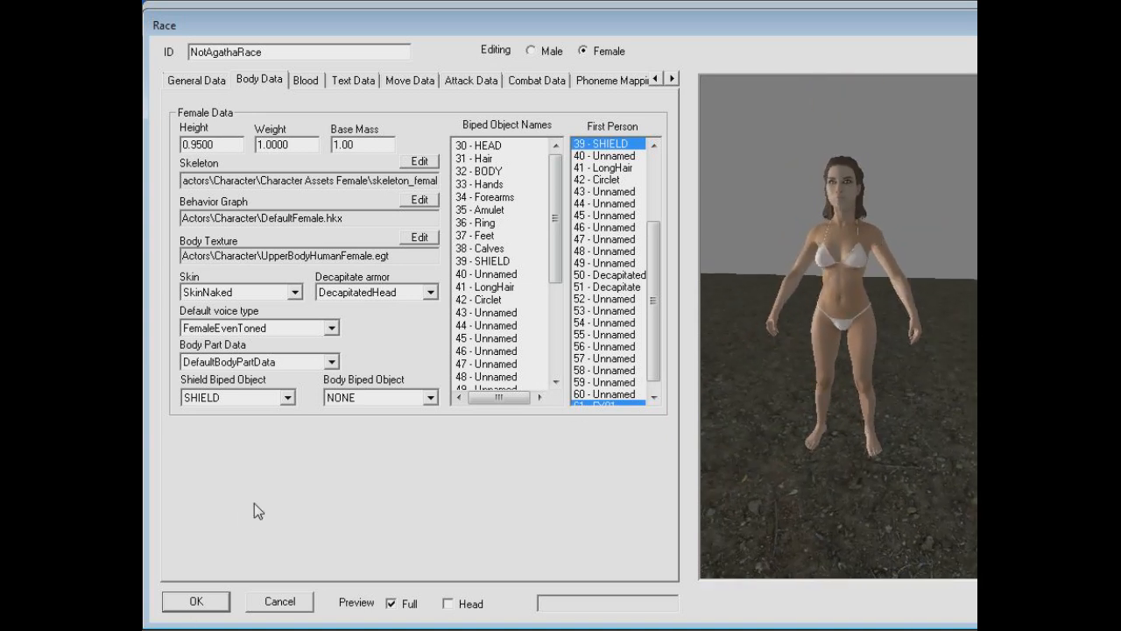
# Set the female body's Skin to SkinNakedBeast, check the preview, and save the race.
pyautogui.click(275, 295)
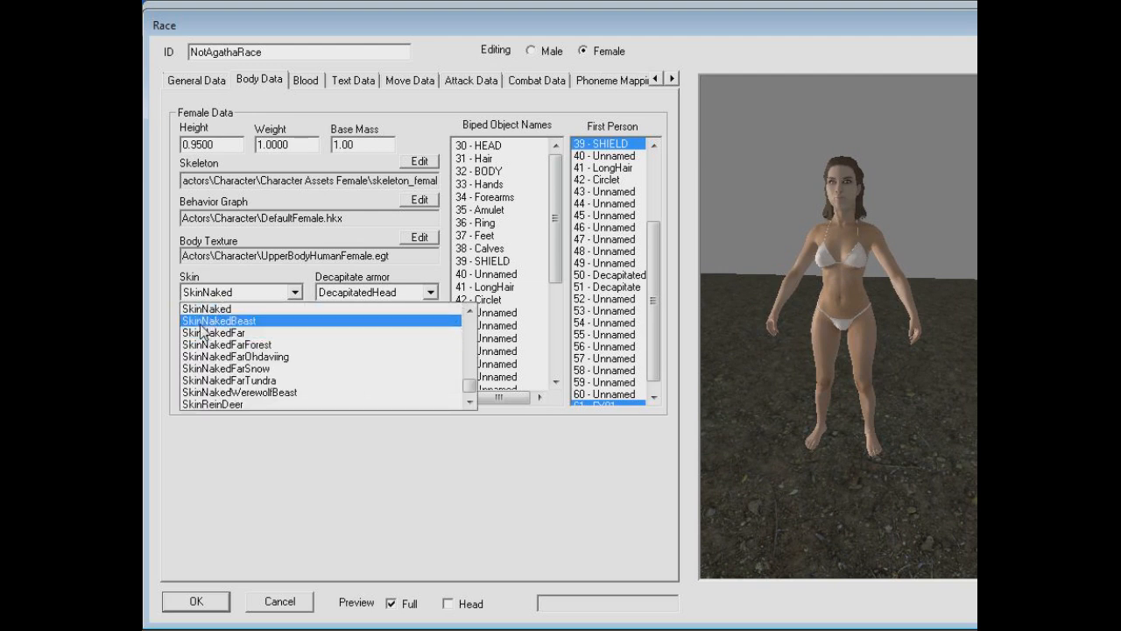
pyautogui.click(219, 292)
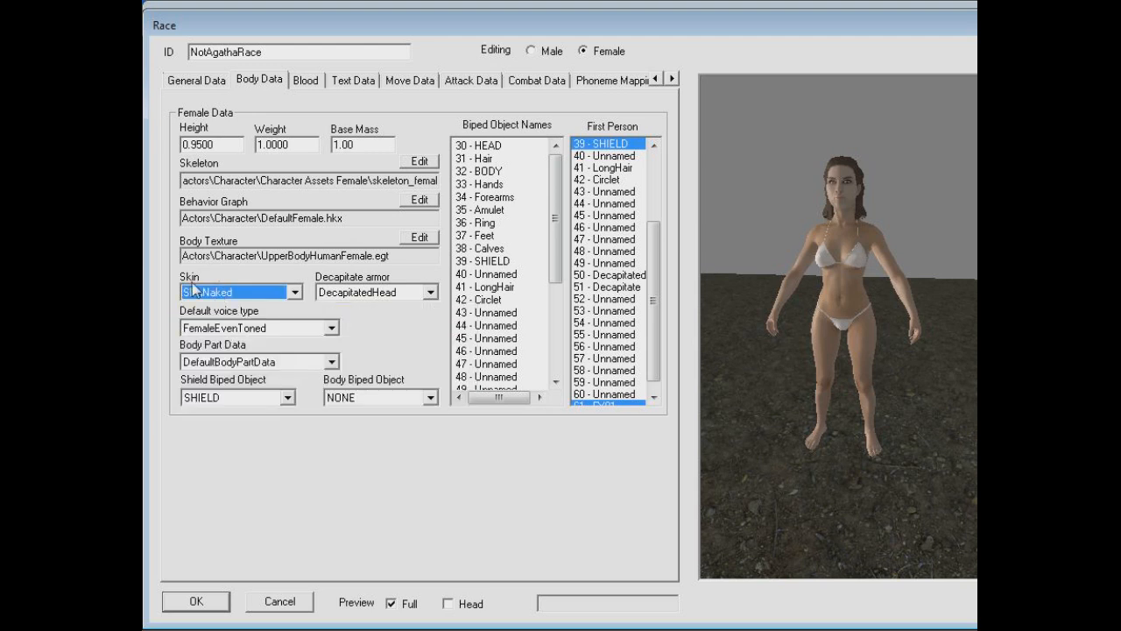
pyautogui.click(217, 291)
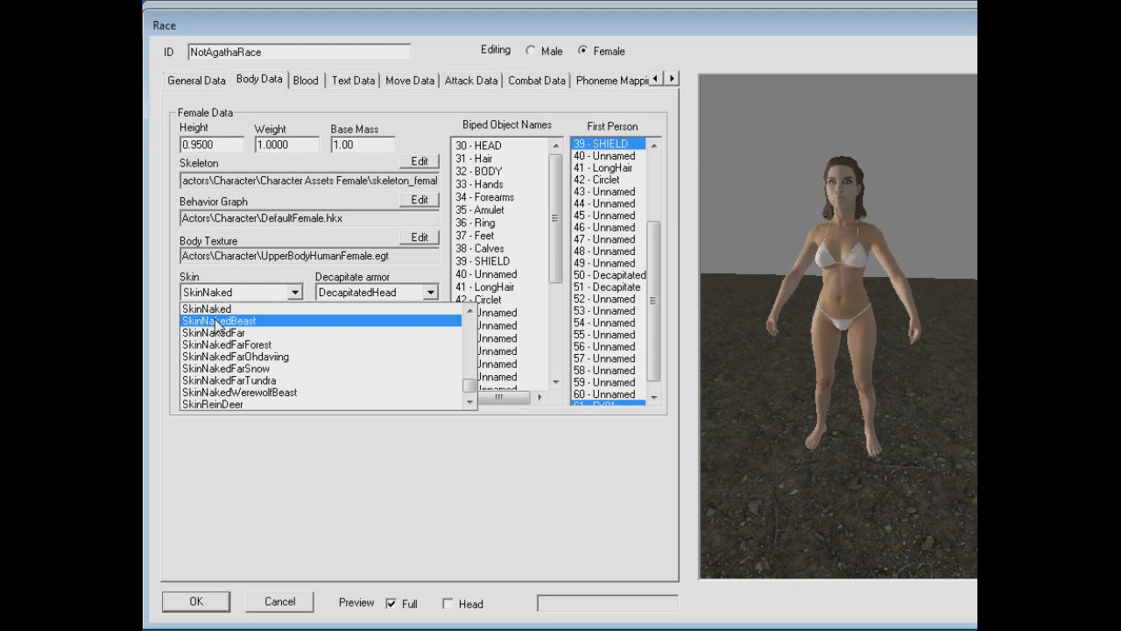
pyautogui.click(217, 321)
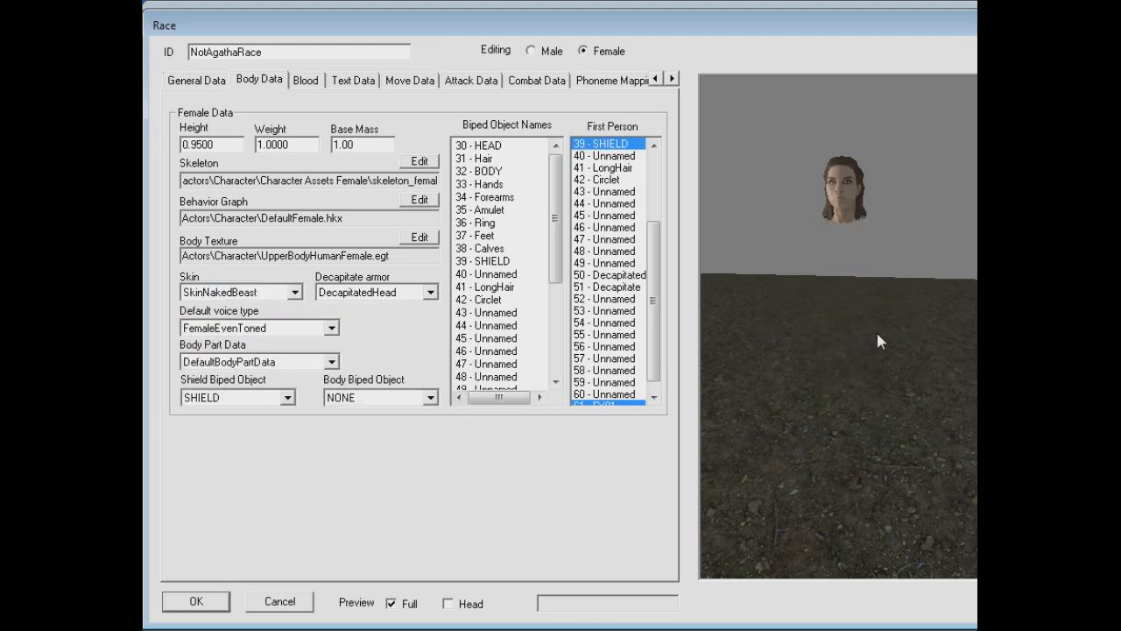
pyautogui.moveTo(877, 334)
pyautogui.mouseDown(button='middle')
pyautogui.moveTo(898, 324)
pyautogui.moveTo(874, 328)
pyautogui.mouseUp(button='middle')
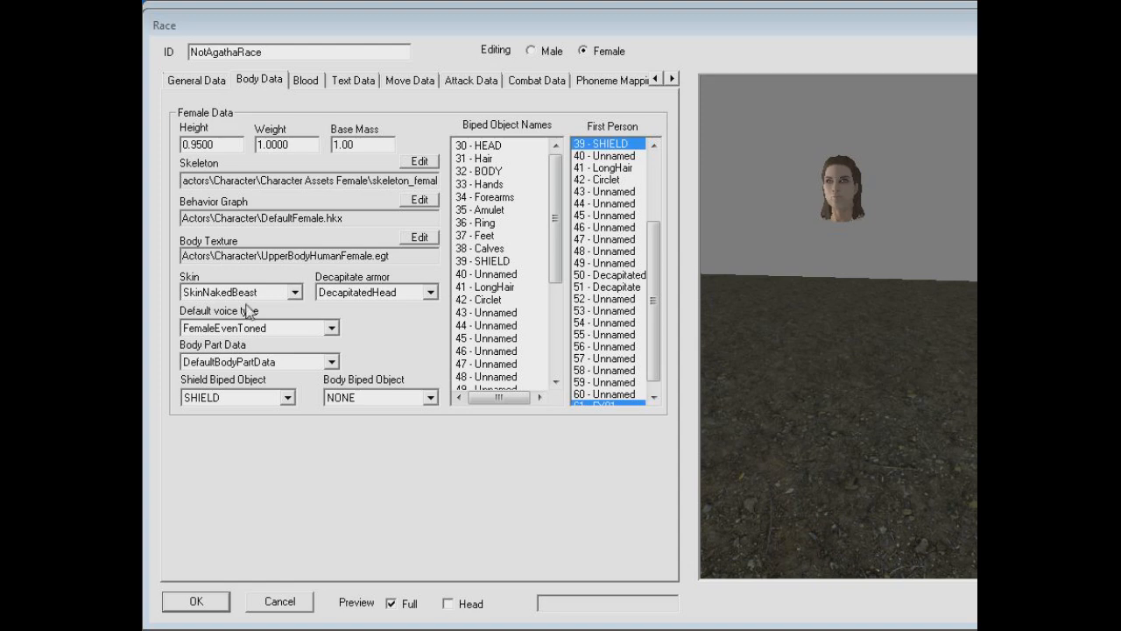
pyautogui.click(195, 602)
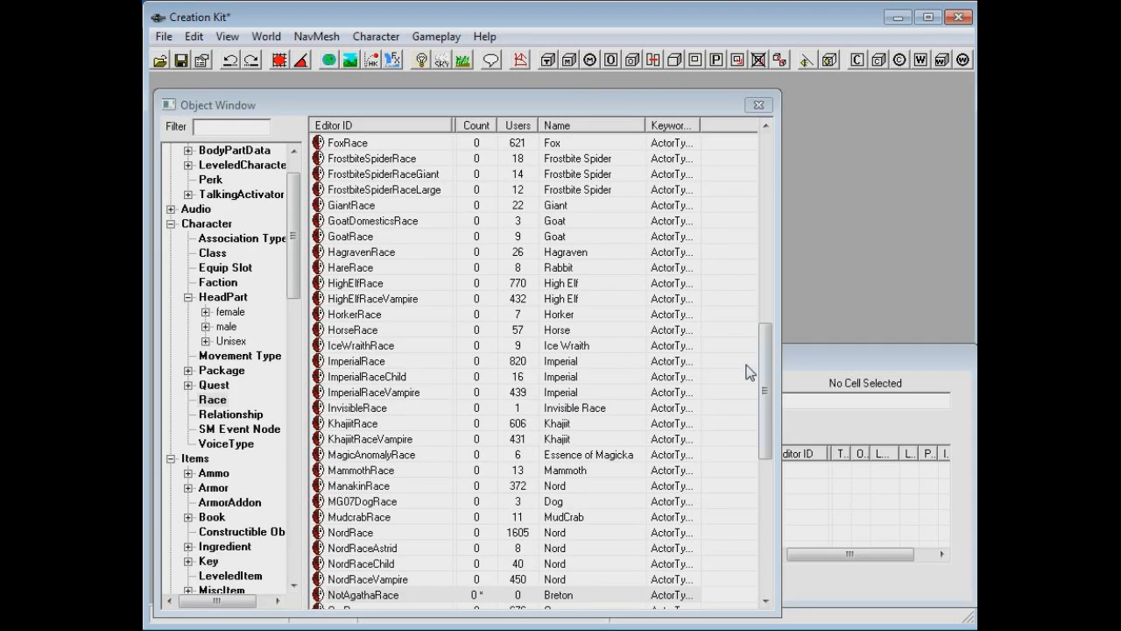
# Find the SkinNakedBeast record among the armor items and open it for editing.
pyautogui.moveTo(296, 219); pyautogui.dragTo(296, 274)
pyautogui.click(190, 299)
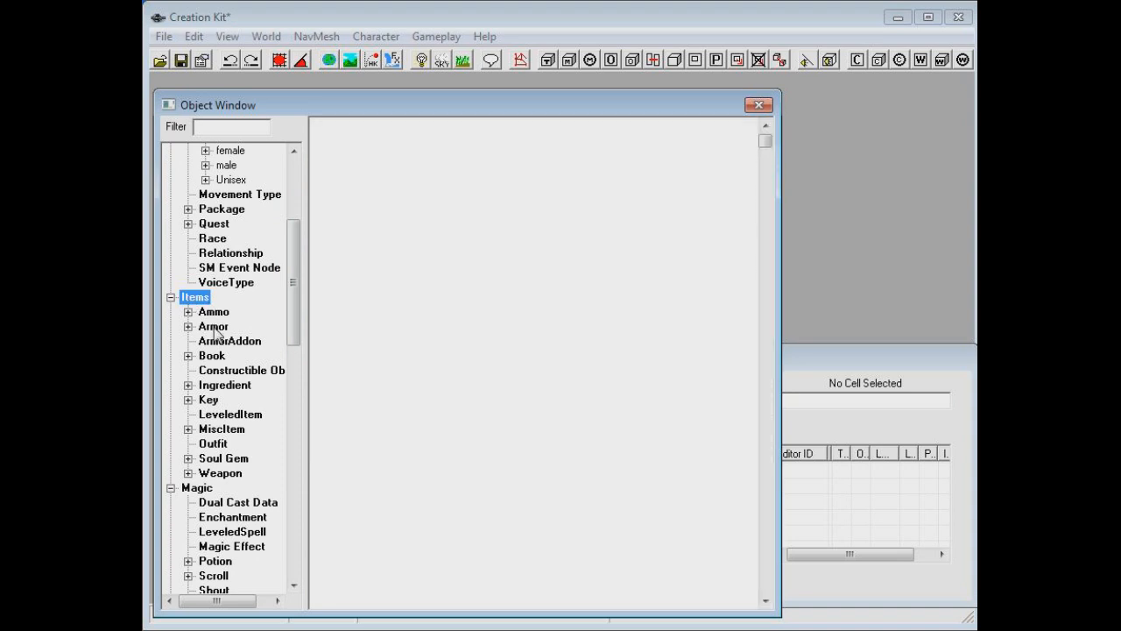
pyautogui.click(214, 326)
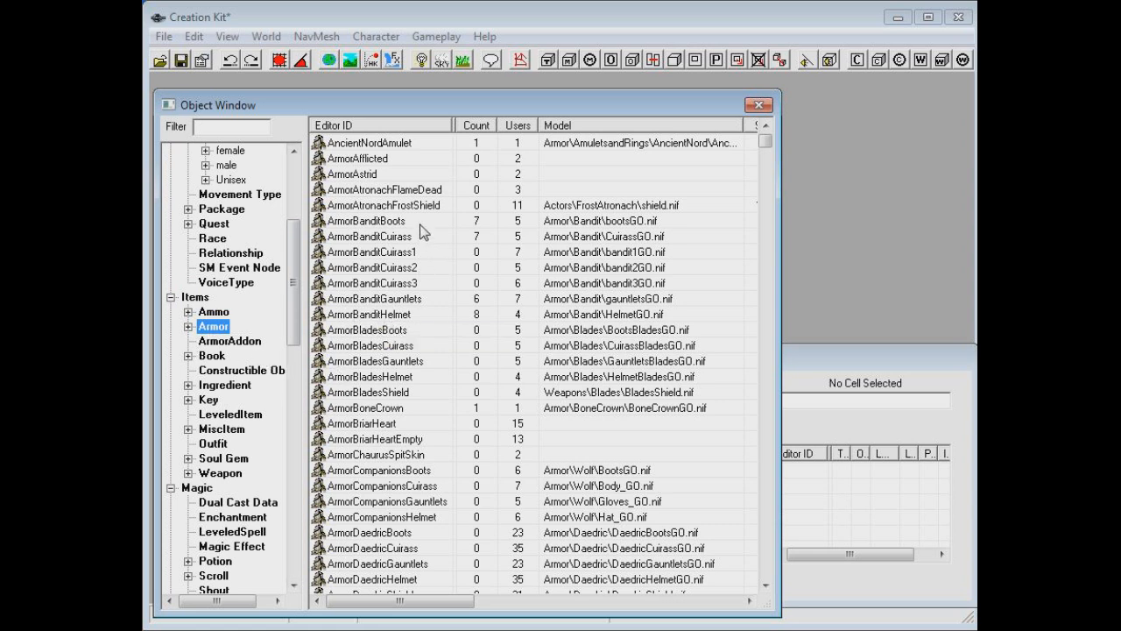
pyautogui.click(404, 300)
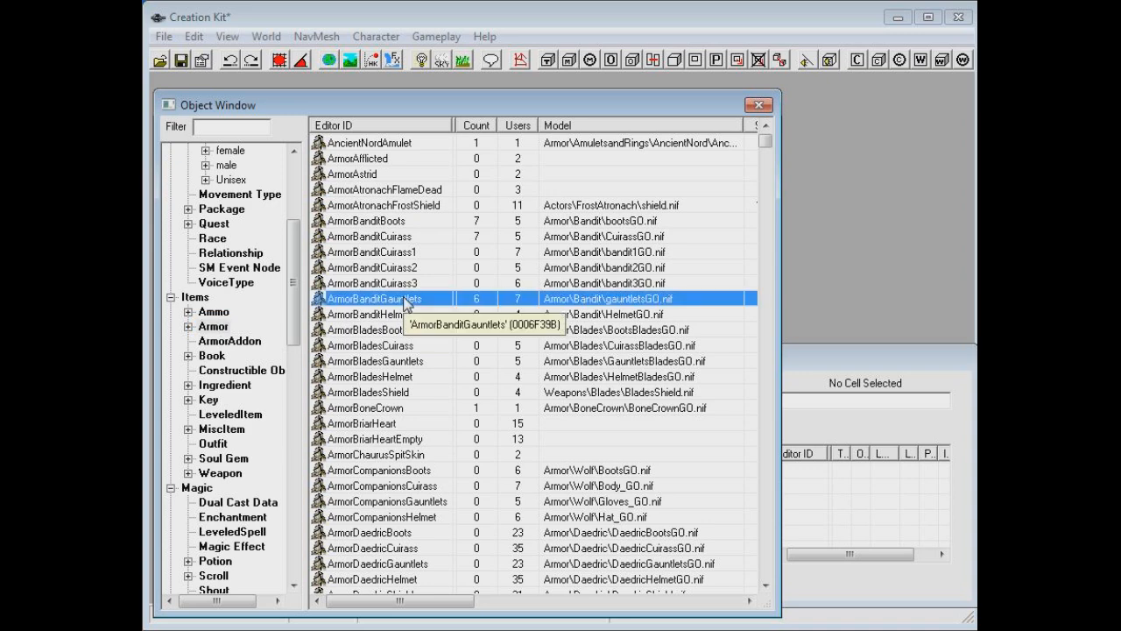
pyautogui.write('sk')
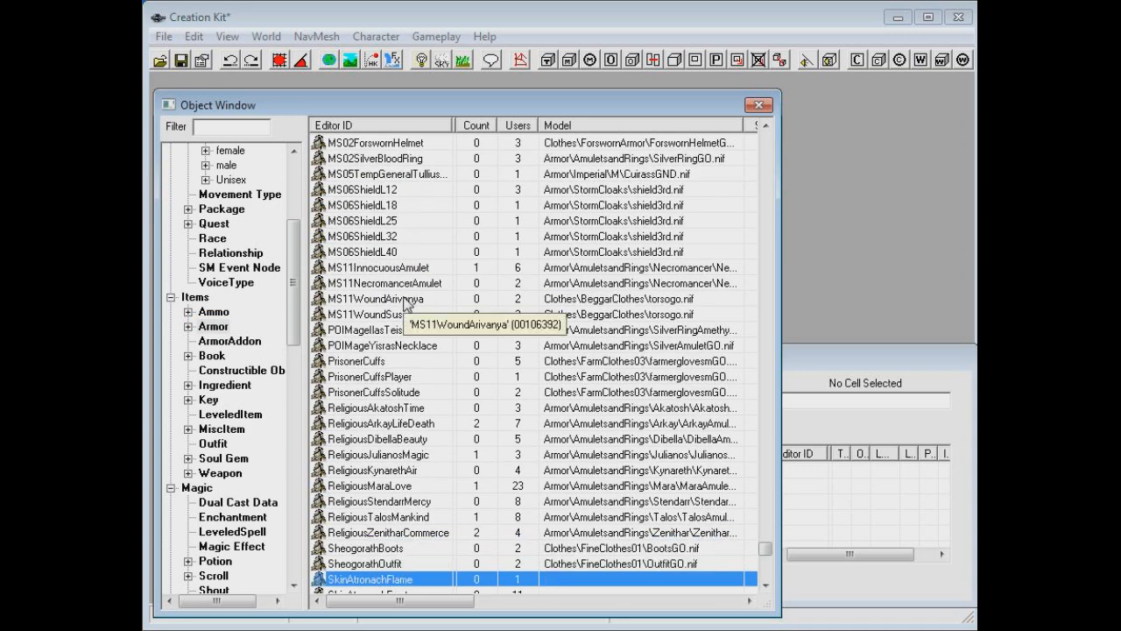
pyautogui.write('skinn')
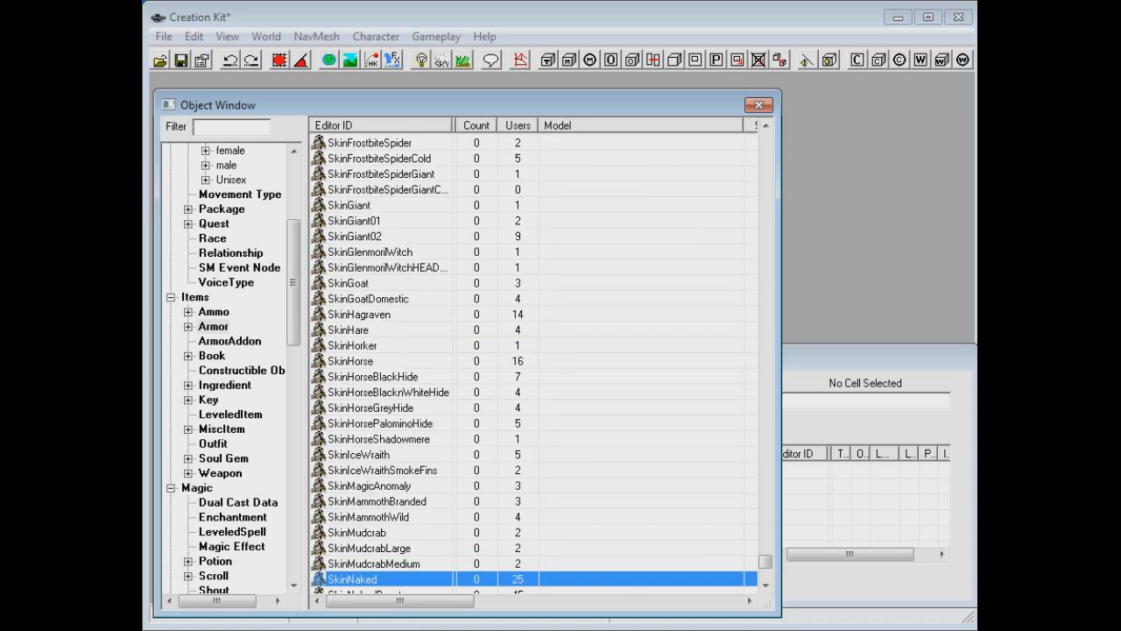
pyautogui.click(205, 127)
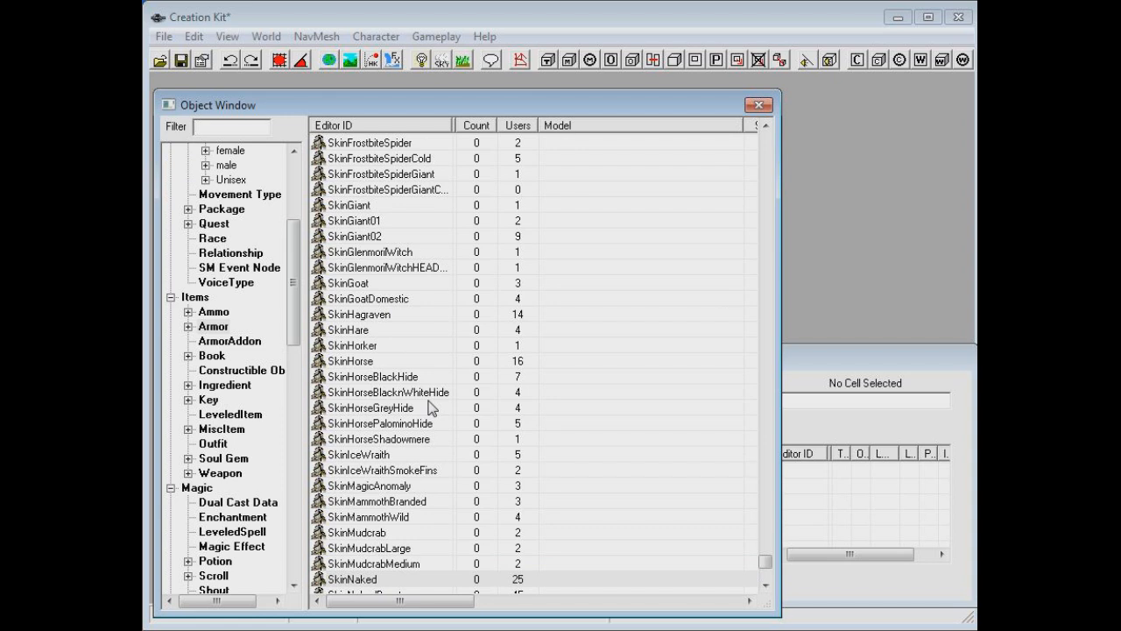
pyautogui.click(384, 549)
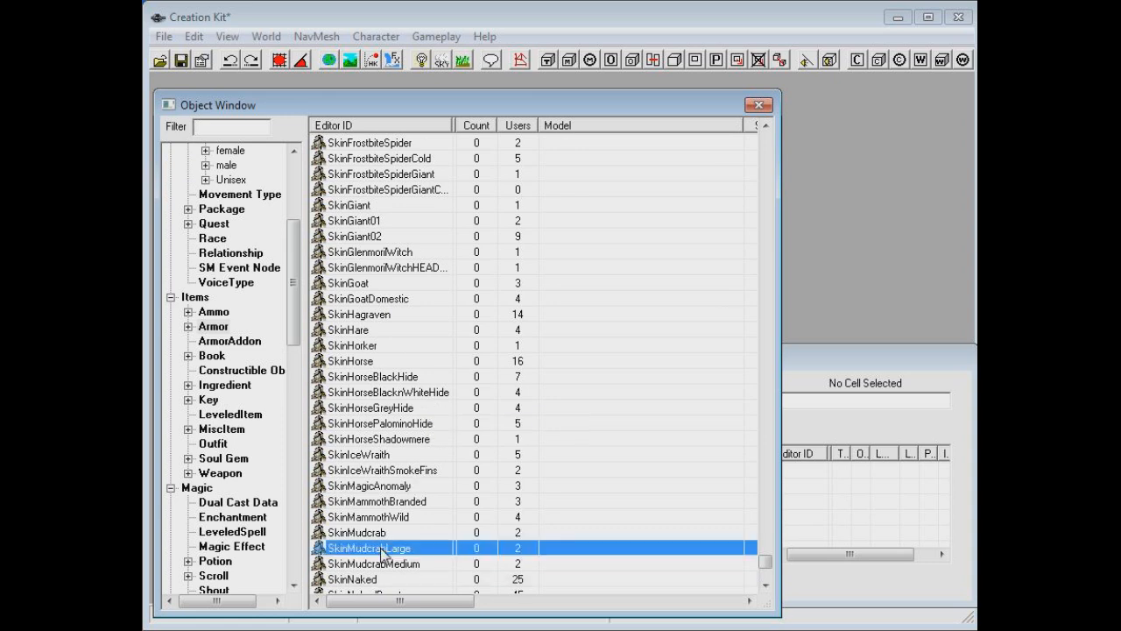
pyautogui.scroll(-2, 382, 539)
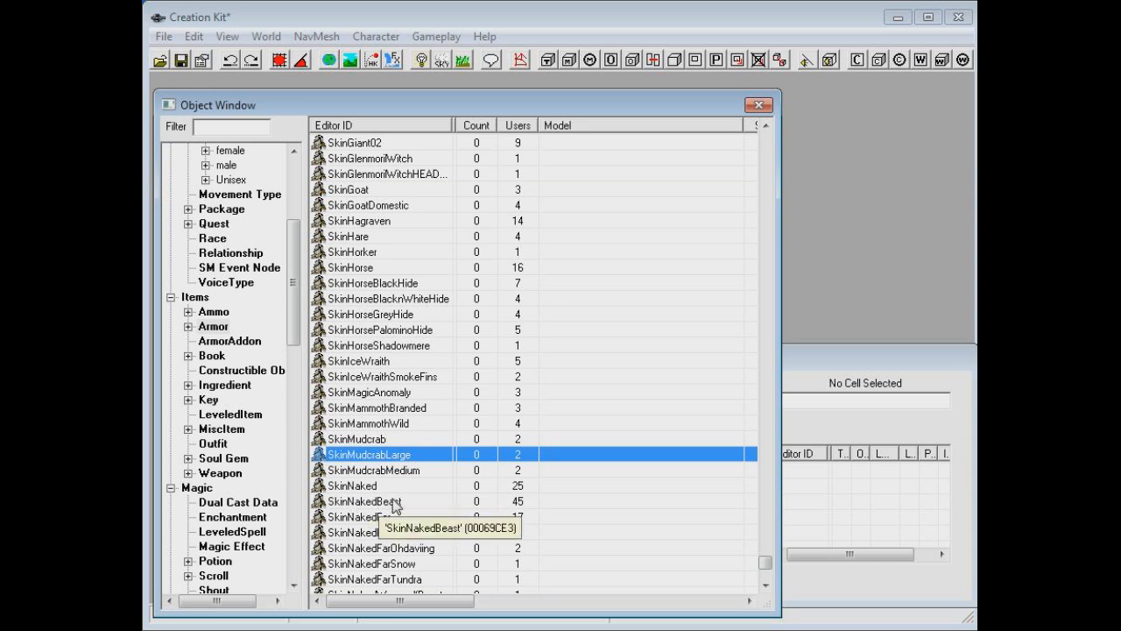
pyautogui.click(393, 503)
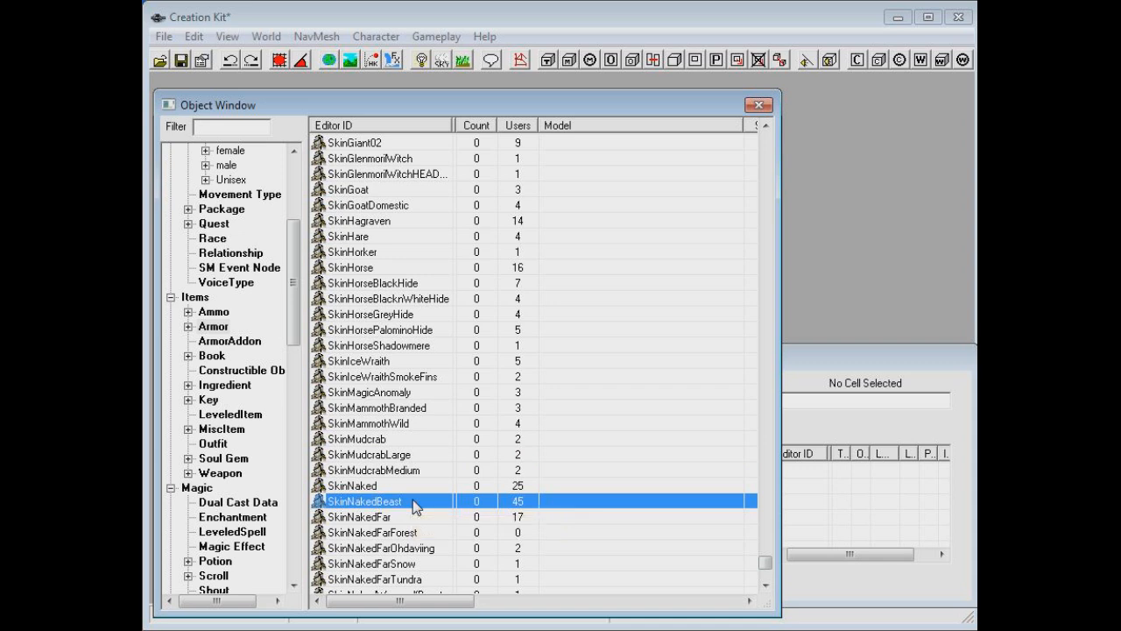
pyautogui.doubleClick(415, 507)
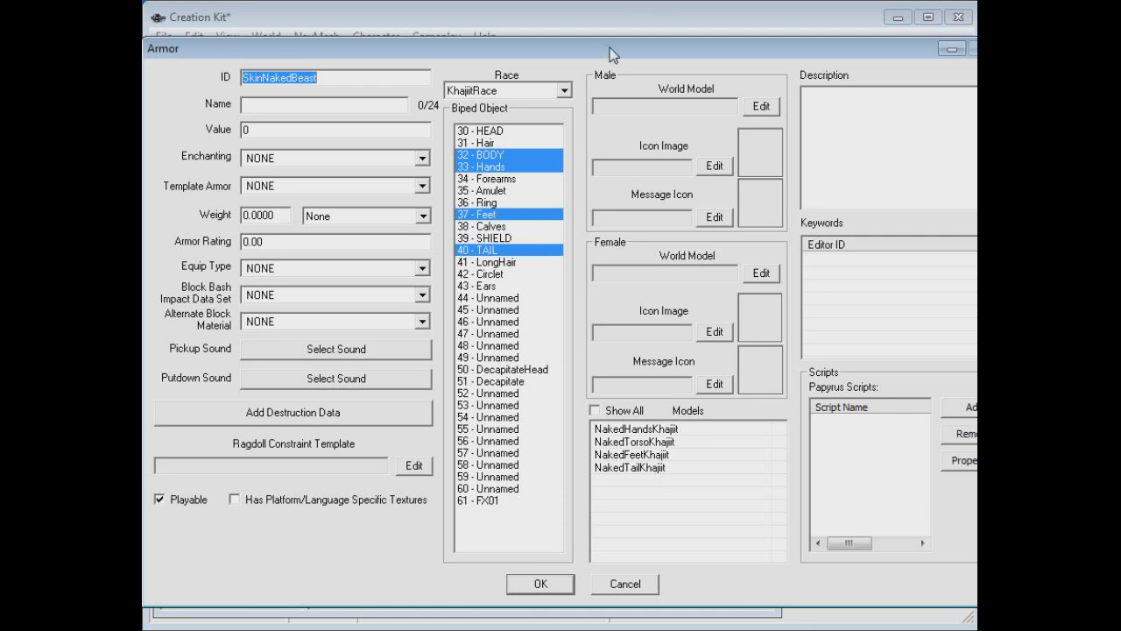
# Try NotAgathaRace as the armor's Race to compare the listed models, and switch it back to KhajiitRace.
pyautogui.click(494, 93)
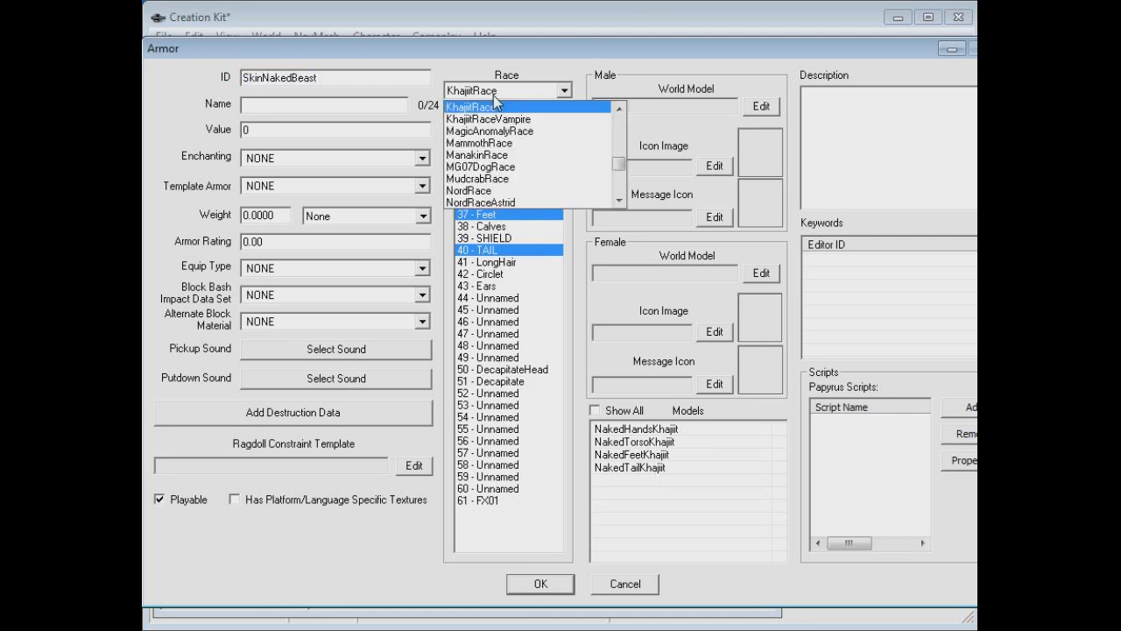
pyautogui.moveTo(618, 162); pyautogui.dragTo(618, 160)
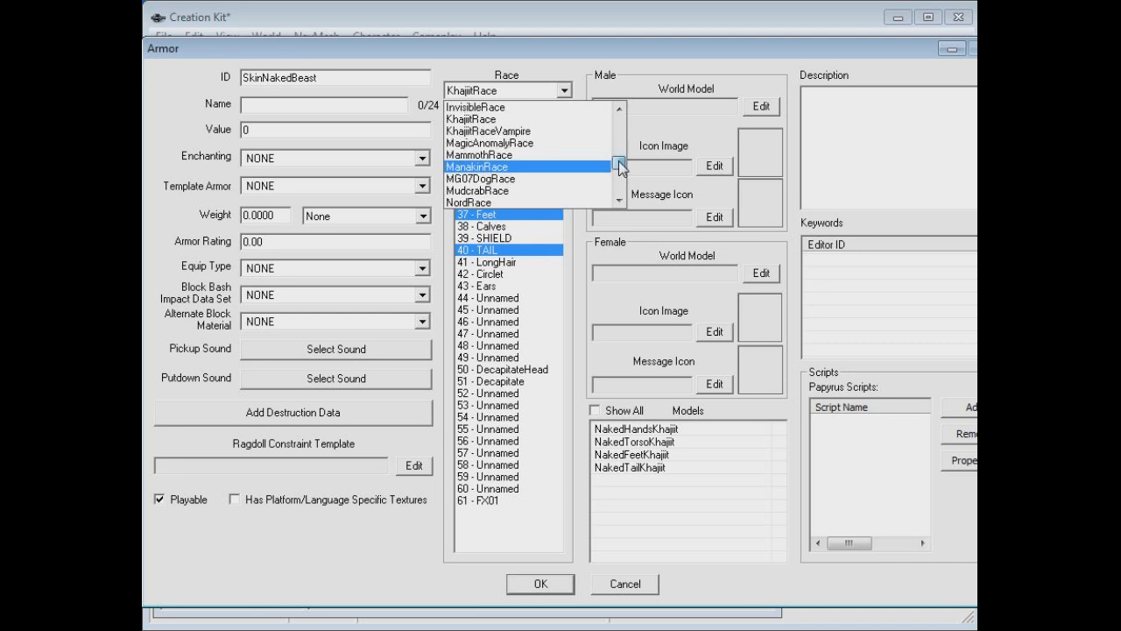
pyautogui.click(550, 91)
pyautogui.click(537, 94)
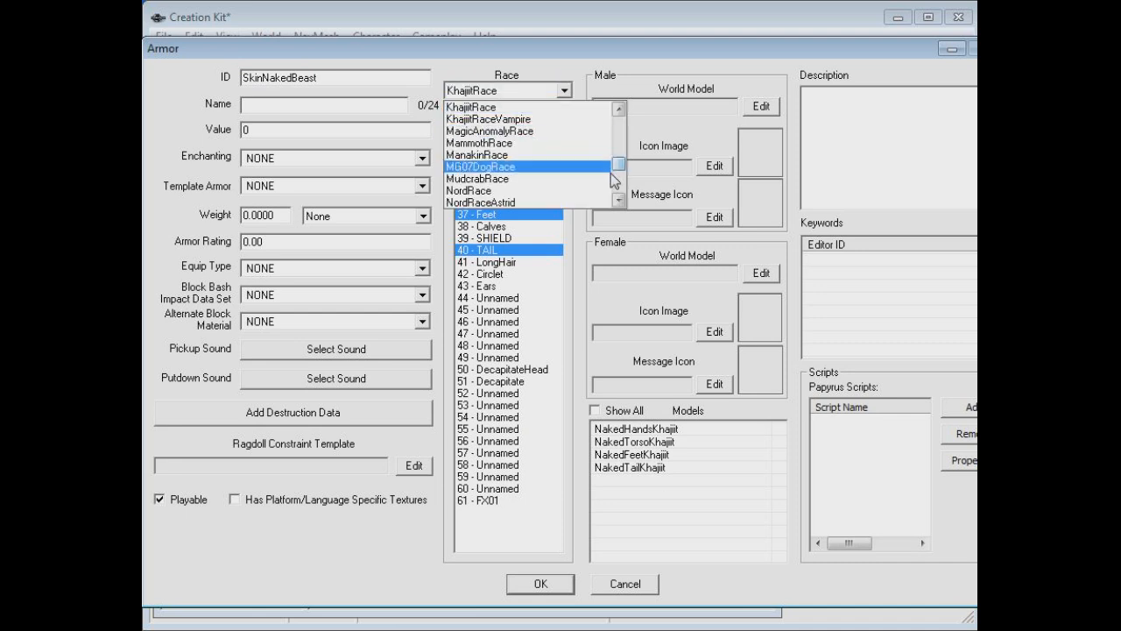
pyautogui.moveTo(620, 171)
pyautogui.mouseDown()
pyautogui.moveTo(621, 145)
pyautogui.moveTo(621, 169)
pyautogui.mouseUp()
pyautogui.click(471, 156)
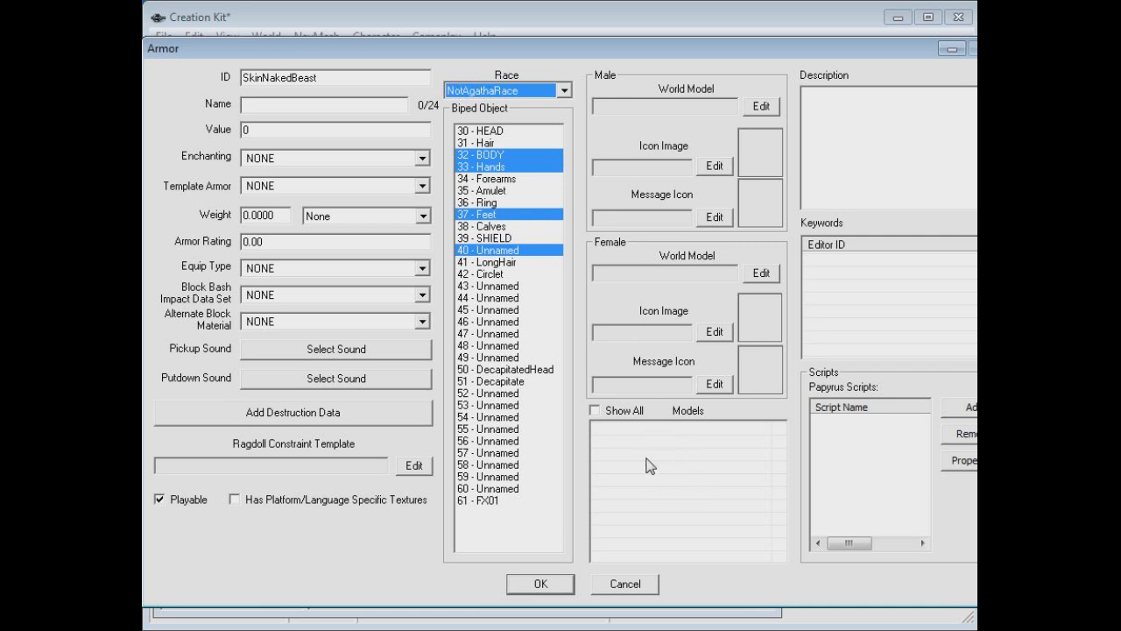
pyautogui.click(534, 91)
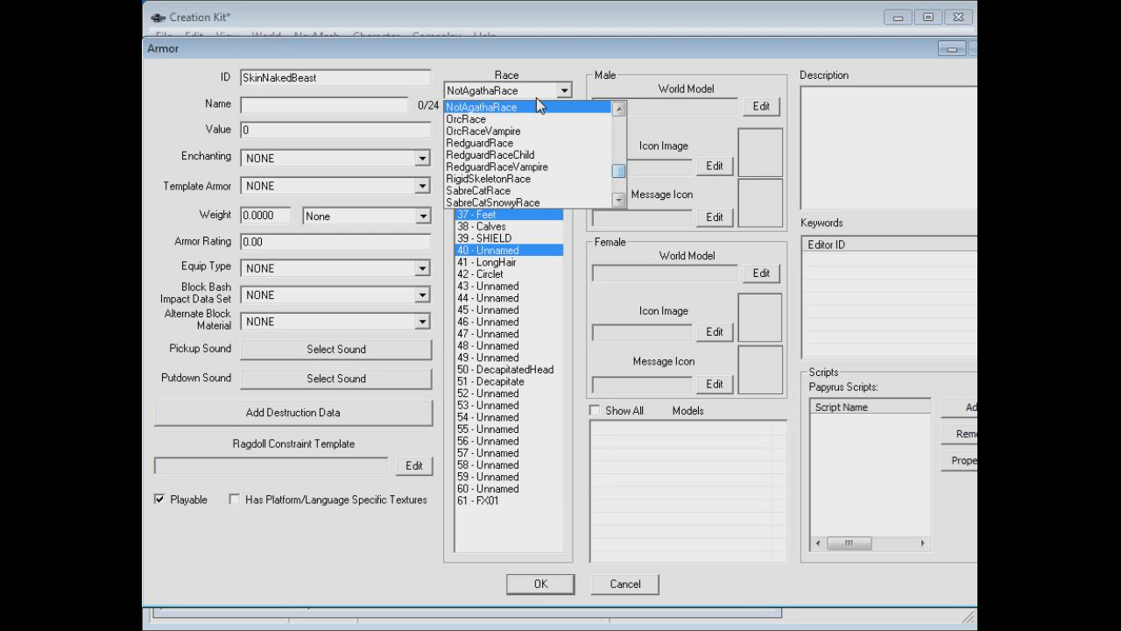
pyautogui.click(539, 102)
pyautogui.press('k')
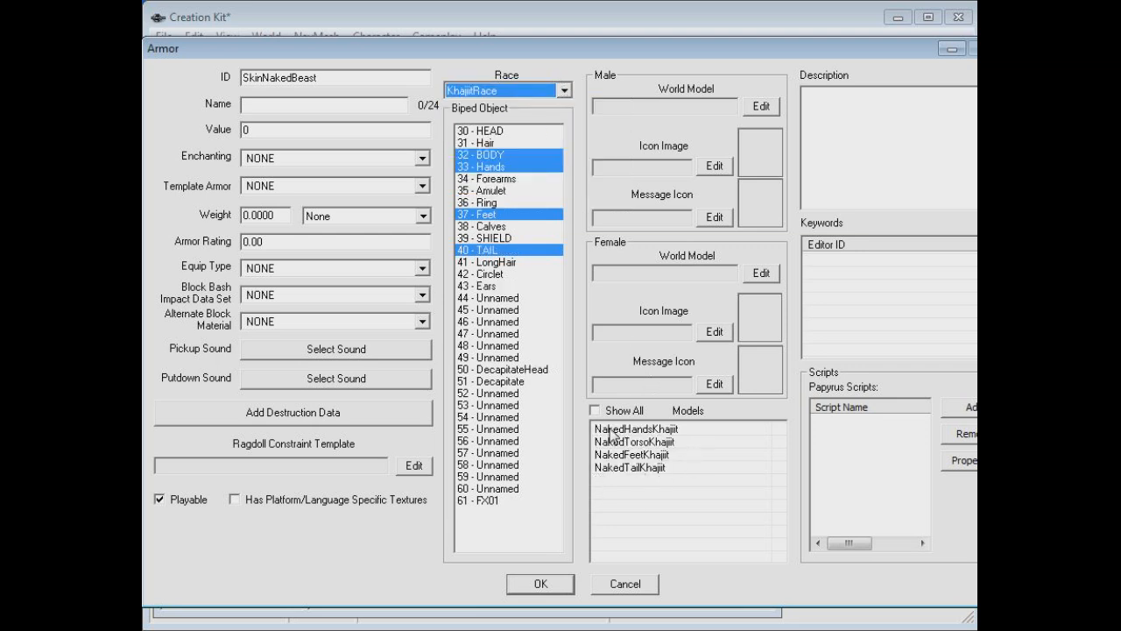
# Set the Race of the SkinNakedBeast armor to NotAgathaRace and save the armor.
pyautogui.click(547, 92)
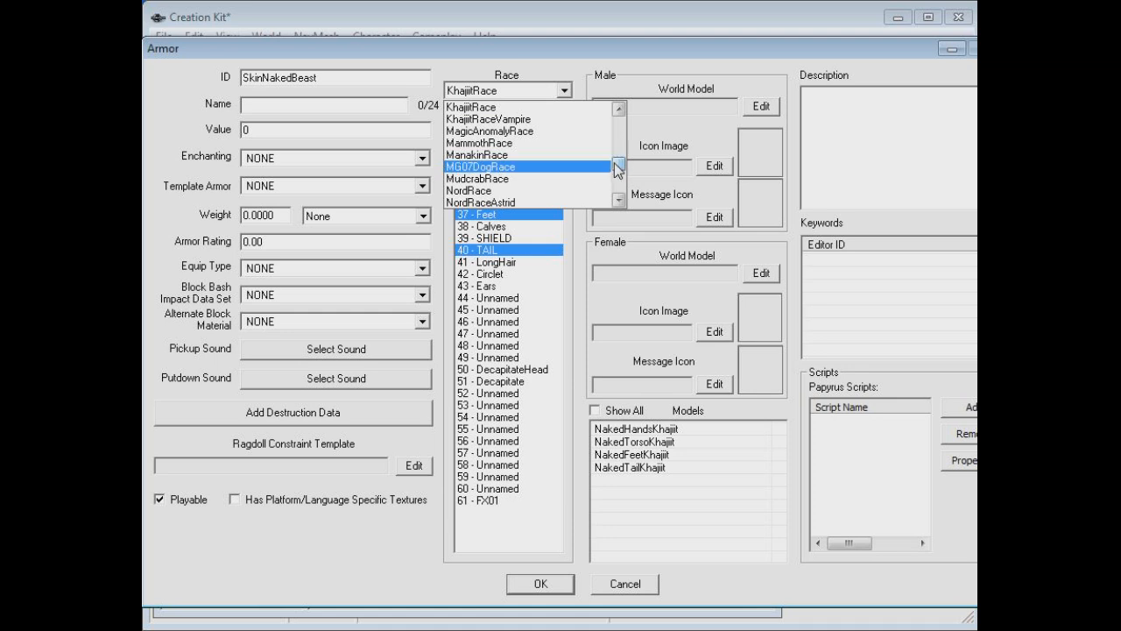
pyautogui.moveTo(620, 166); pyautogui.dragTo(621, 109)
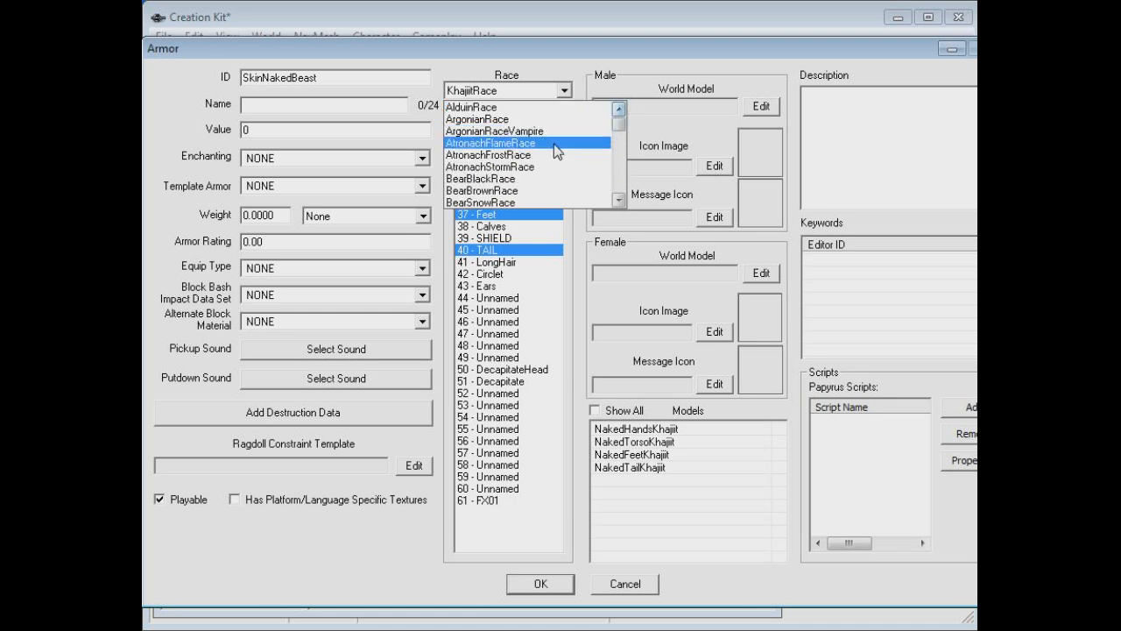
pyautogui.scroll(-1, 565, 134)
pyautogui.scroll(-12, 566, 137)
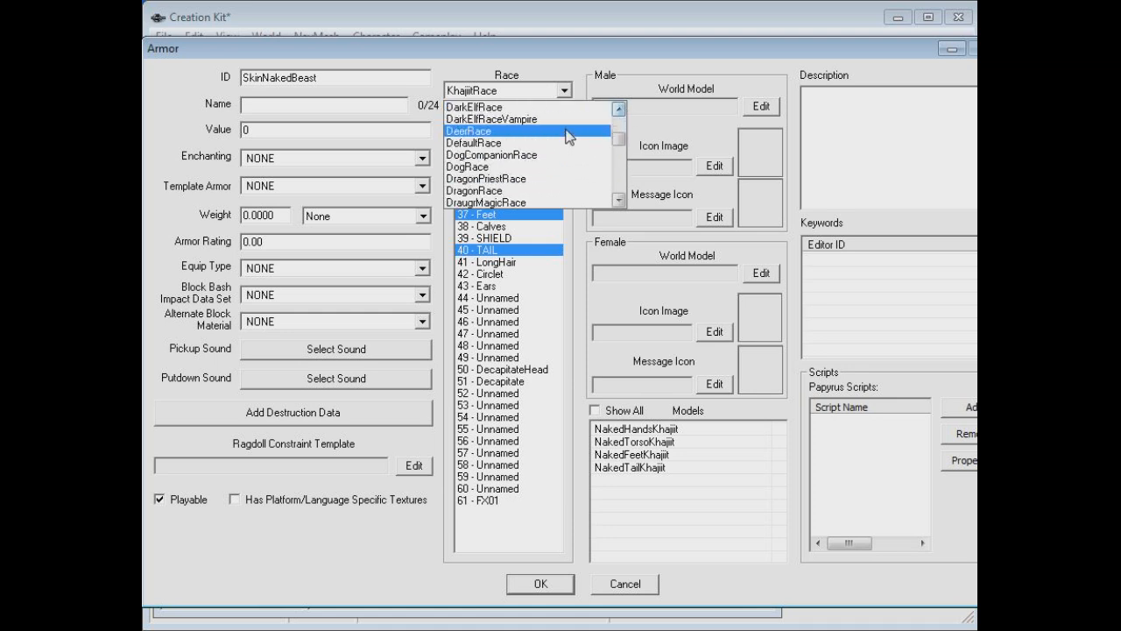
pyautogui.scroll(-7, 566, 136)
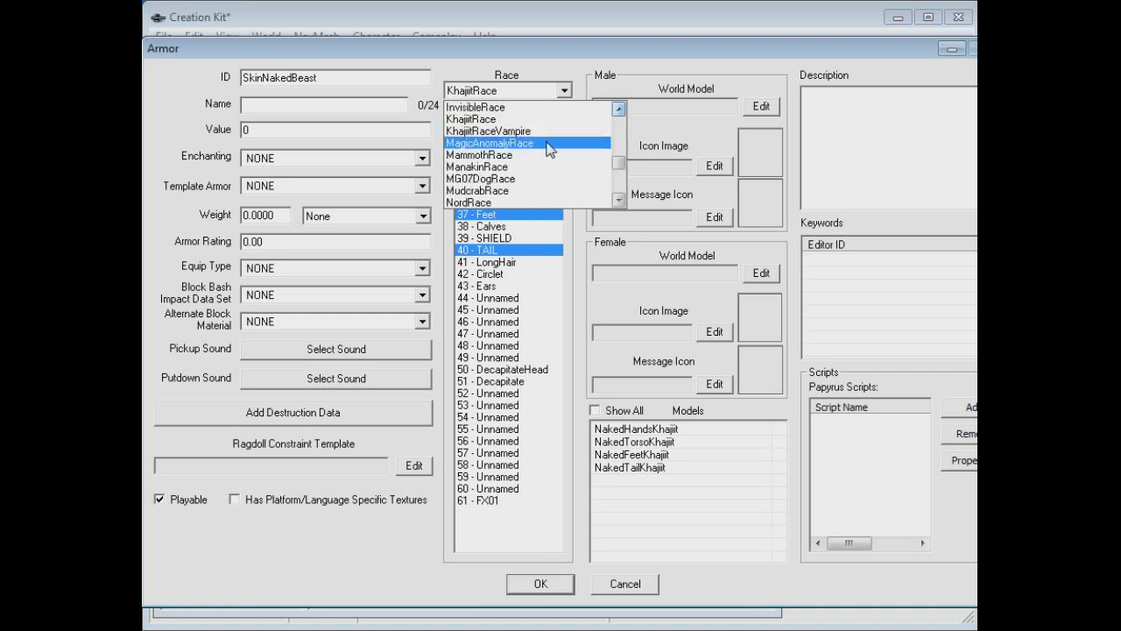
pyautogui.scroll(-3, 550, 147)
pyautogui.click(536, 167)
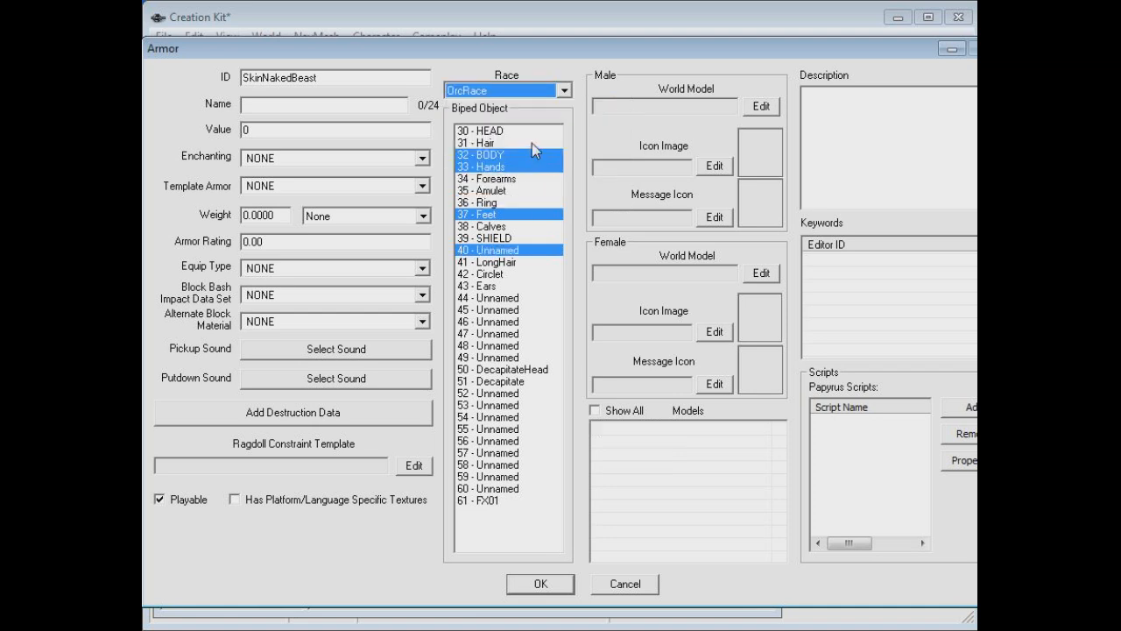
pyautogui.scroll(1, 532, 143)
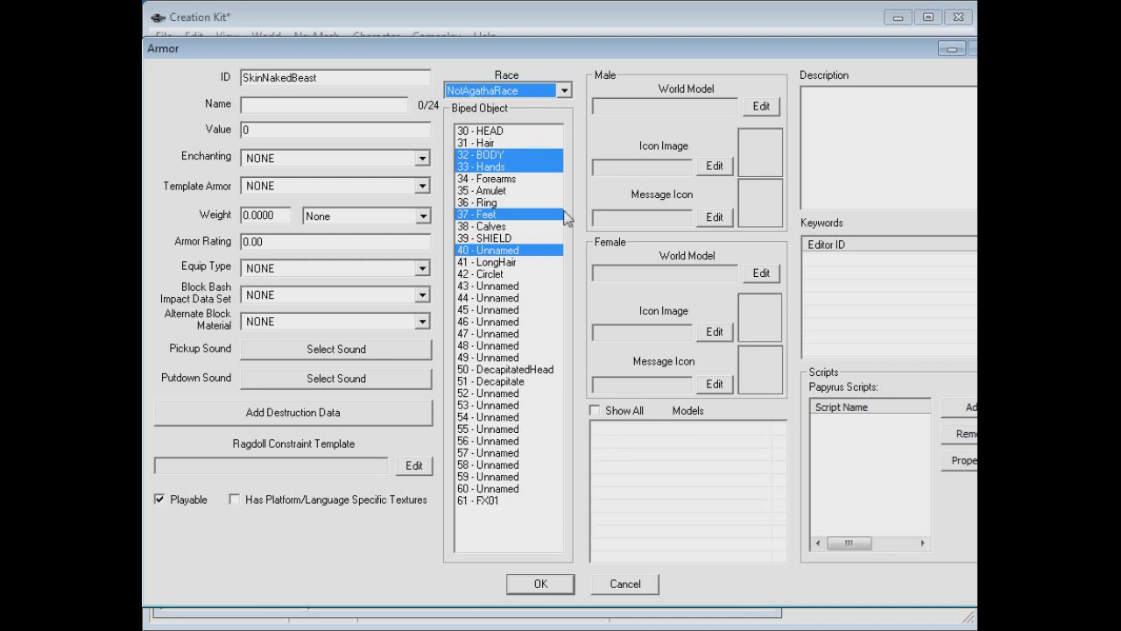
pyautogui.click(660, 452)
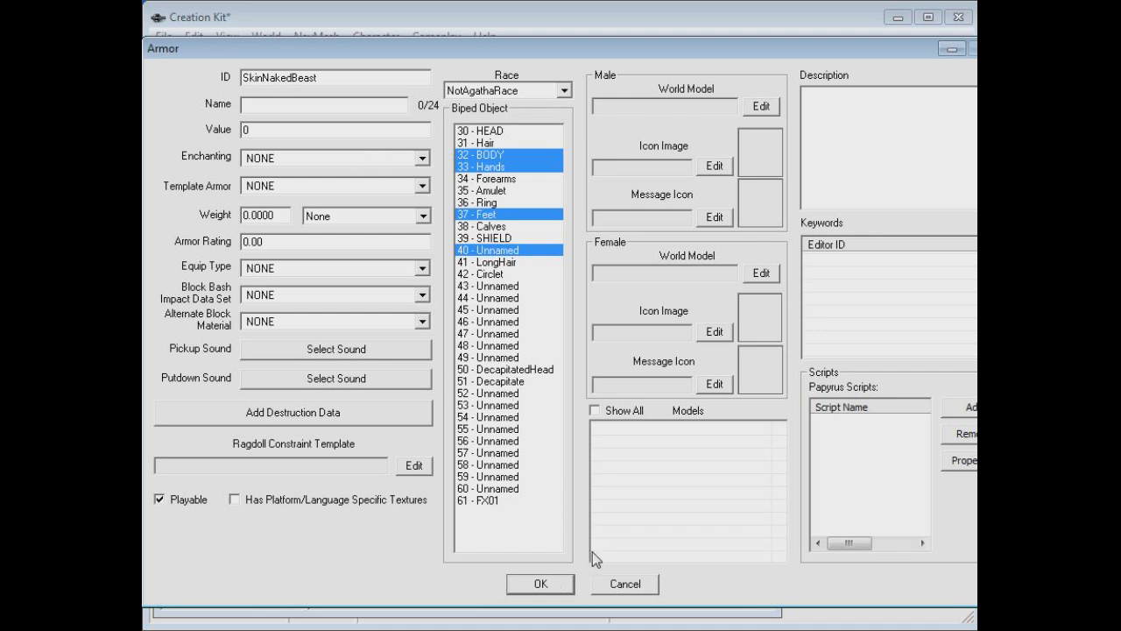
pyautogui.click(551, 586)
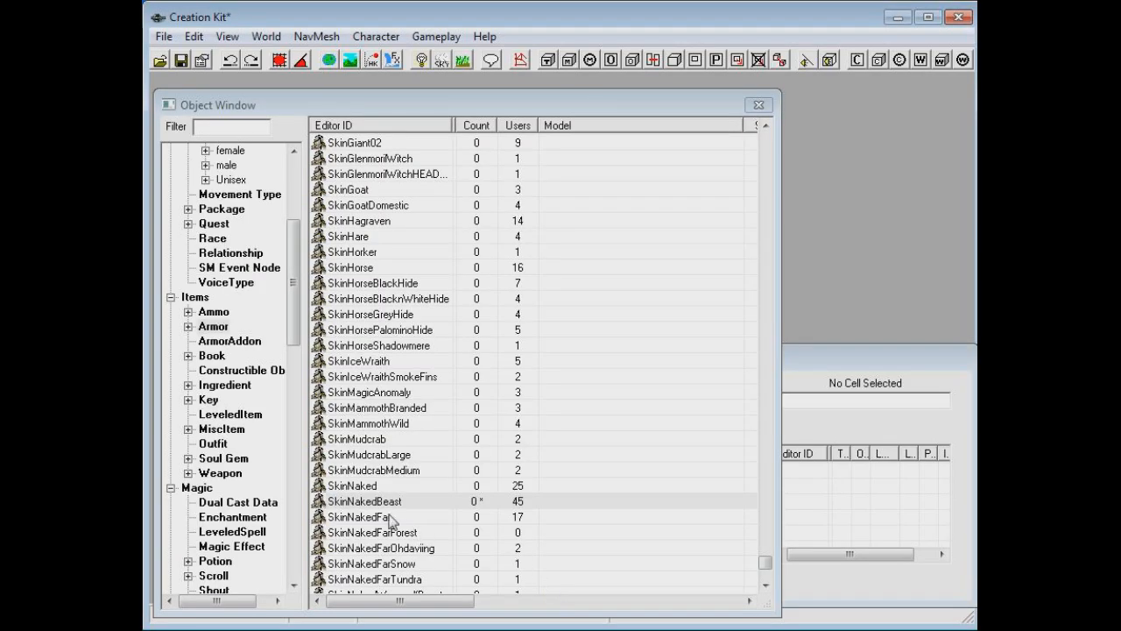
# Filter the ArmorAddon records by "naked" and open NakedFeetKhajiit.
pyautogui.moveTo(291, 271); pyautogui.dragTo(291, 288)
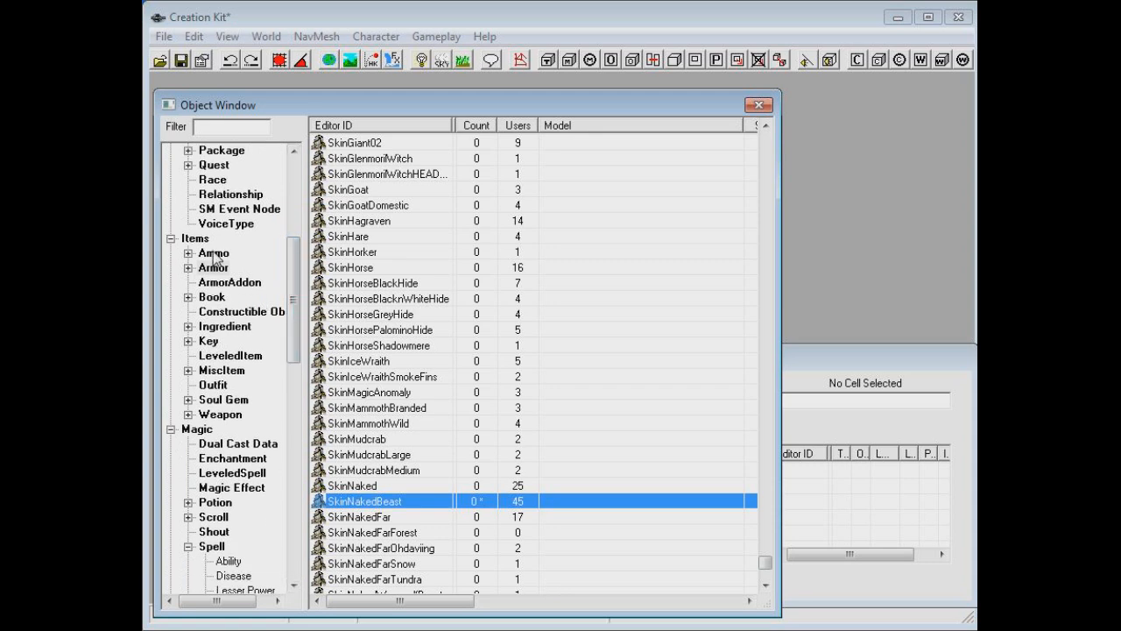
pyautogui.click(215, 283)
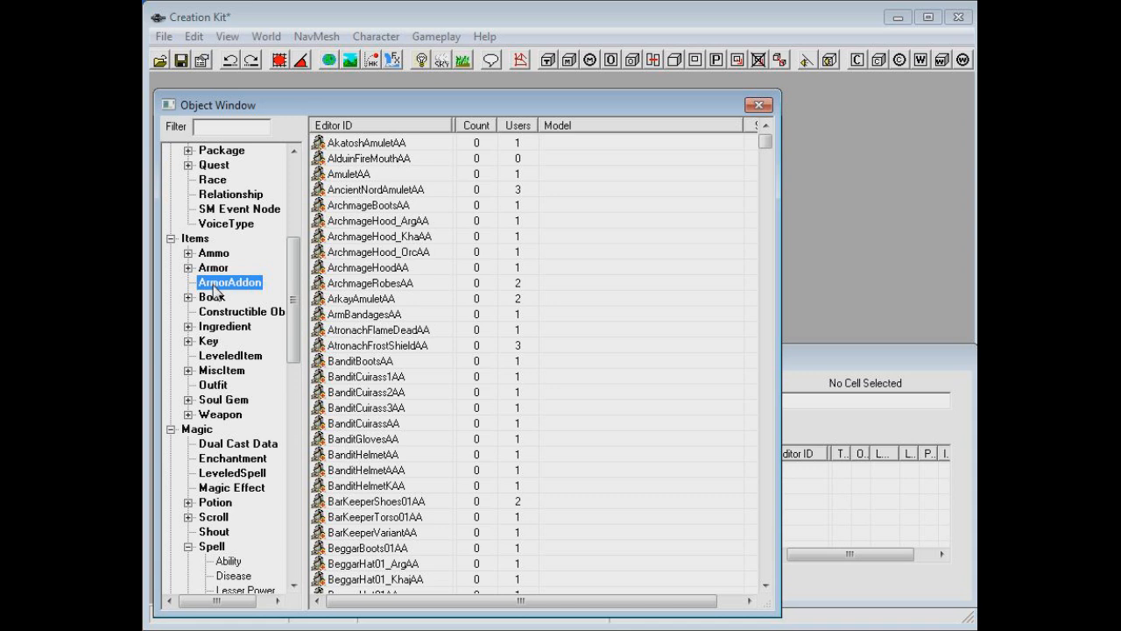
pyautogui.click(136, 272)
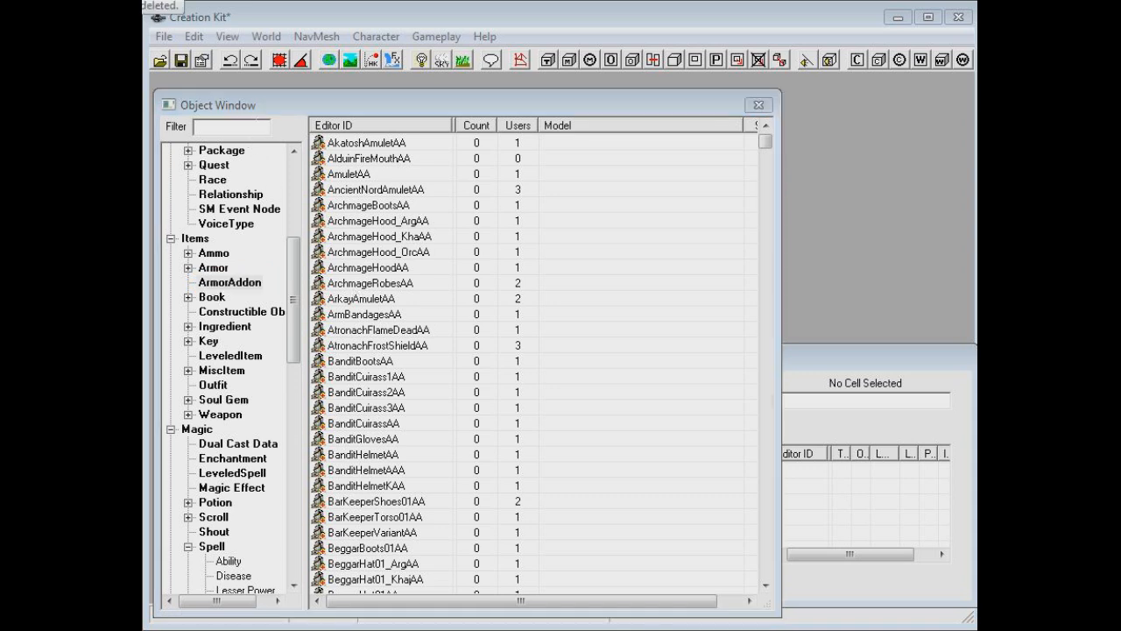
pyautogui.click(211, 127)
pyautogui.write('naked')
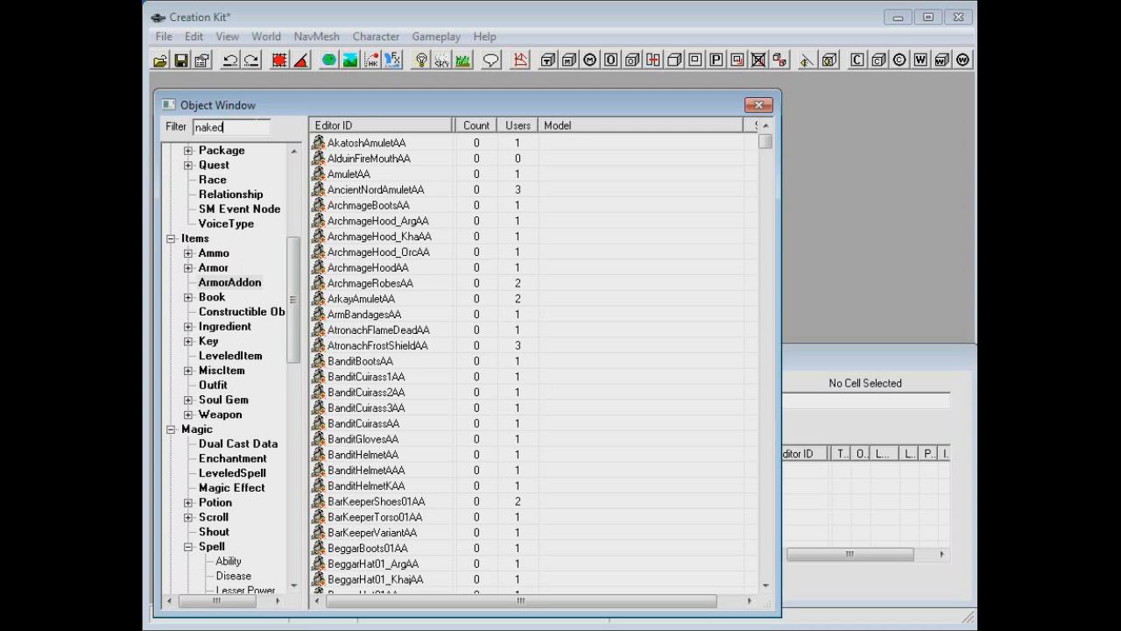
pyautogui.click(392, 195)
pyautogui.scroll(-9, 396, 201)
pyautogui.scroll(-1, 399, 206)
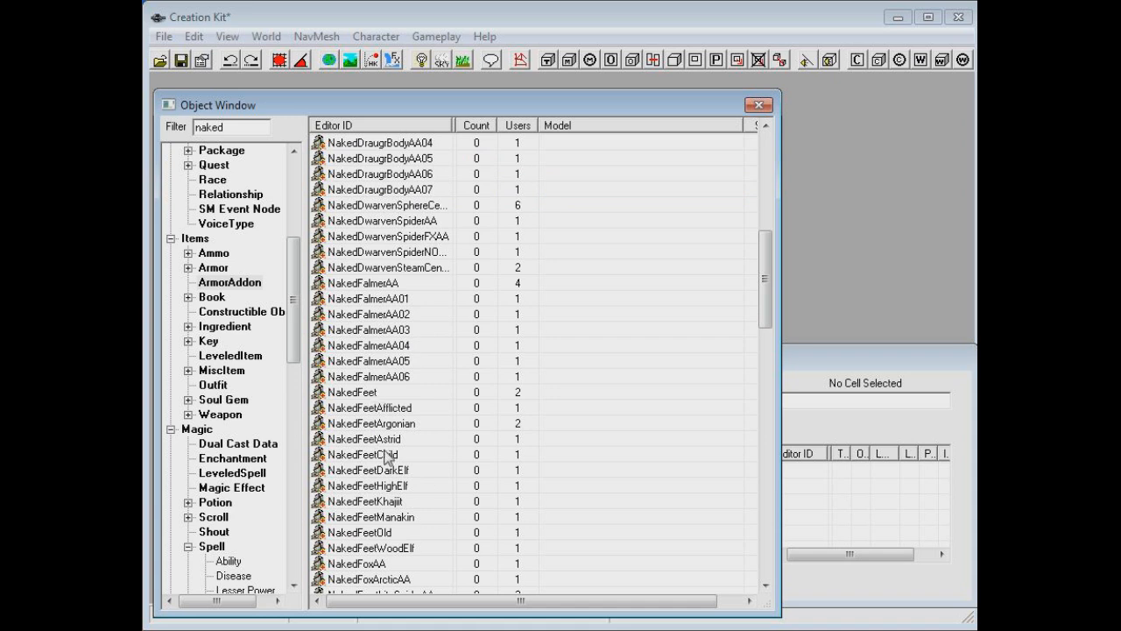
pyautogui.doubleClick(381, 502)
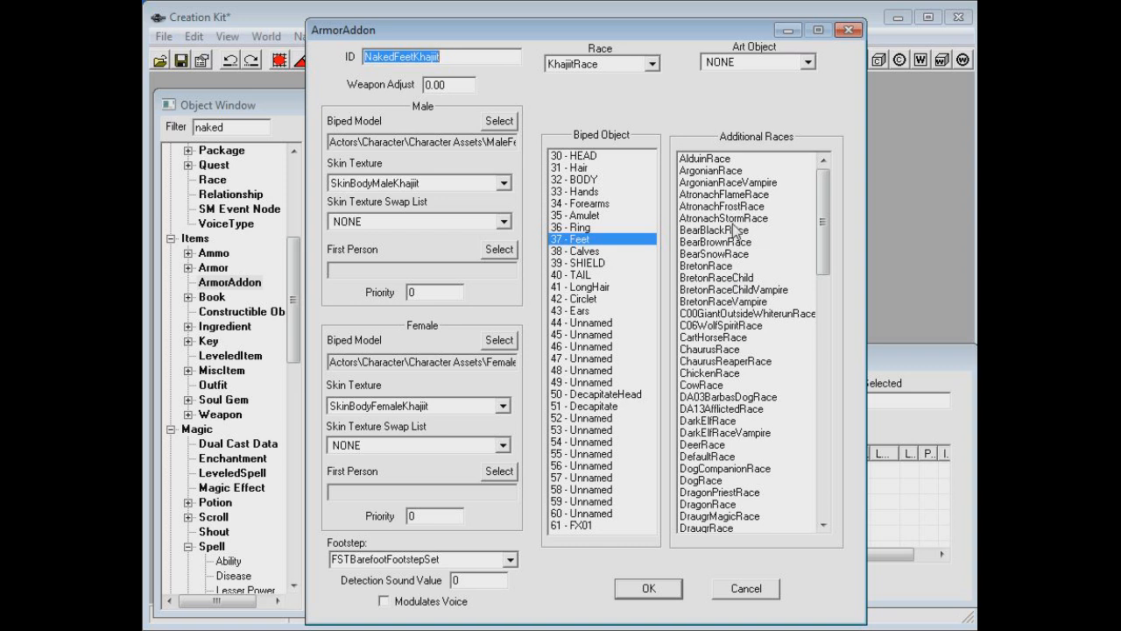
# Set the Race of the NakedFeetKhajiit armor addon to NotAgathaRace.
pyautogui.click(598, 64)
pyautogui.click(578, 80)
pyautogui.click(615, 61)
pyautogui.moveTo(721, 138)
pyautogui.mouseDown()
pyautogui.moveTo(718, 81)
pyautogui.moveTo(722, 144)
pyautogui.mouseUp()
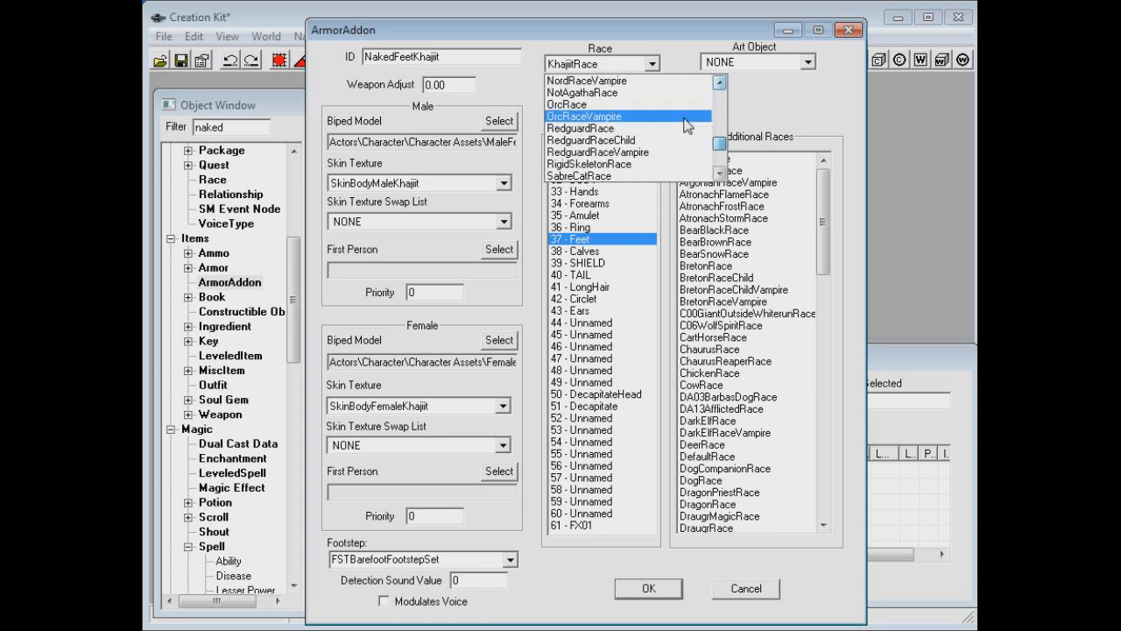
pyautogui.click(610, 93)
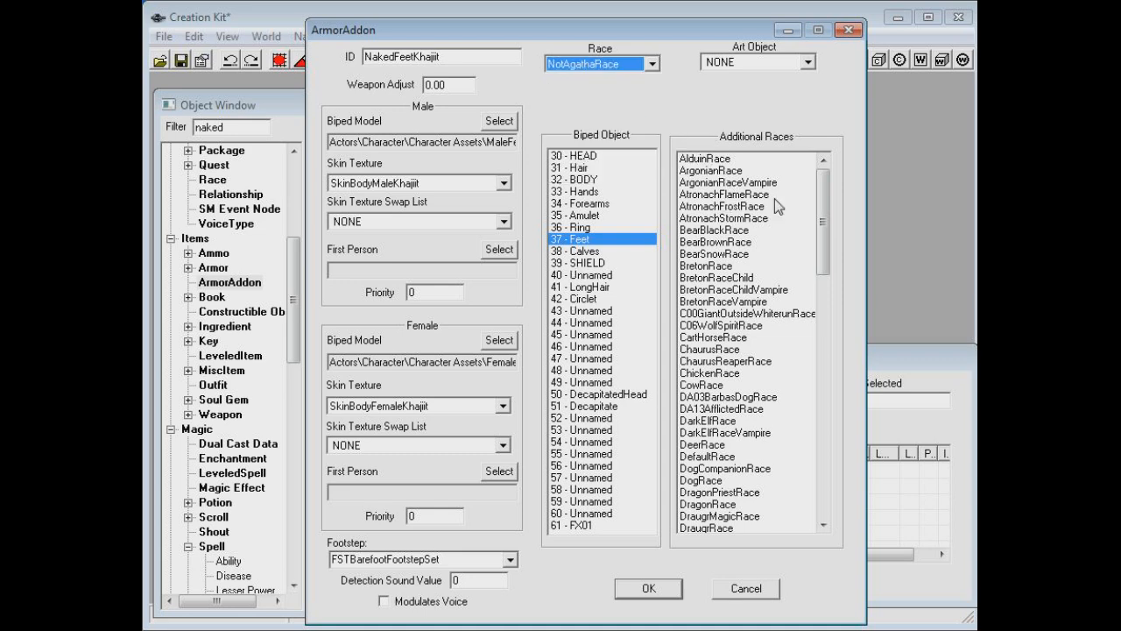
# Add NotAgathaRace to the addon's Additional Races alongside KhajiitRaceVampire and save the addon.
pyautogui.moveTo(823, 201); pyautogui.dragTo(853, 379)
pyautogui.keyDown('ctrl'); pyautogui.click(740, 337); pyautogui.keyUp('ctrl')
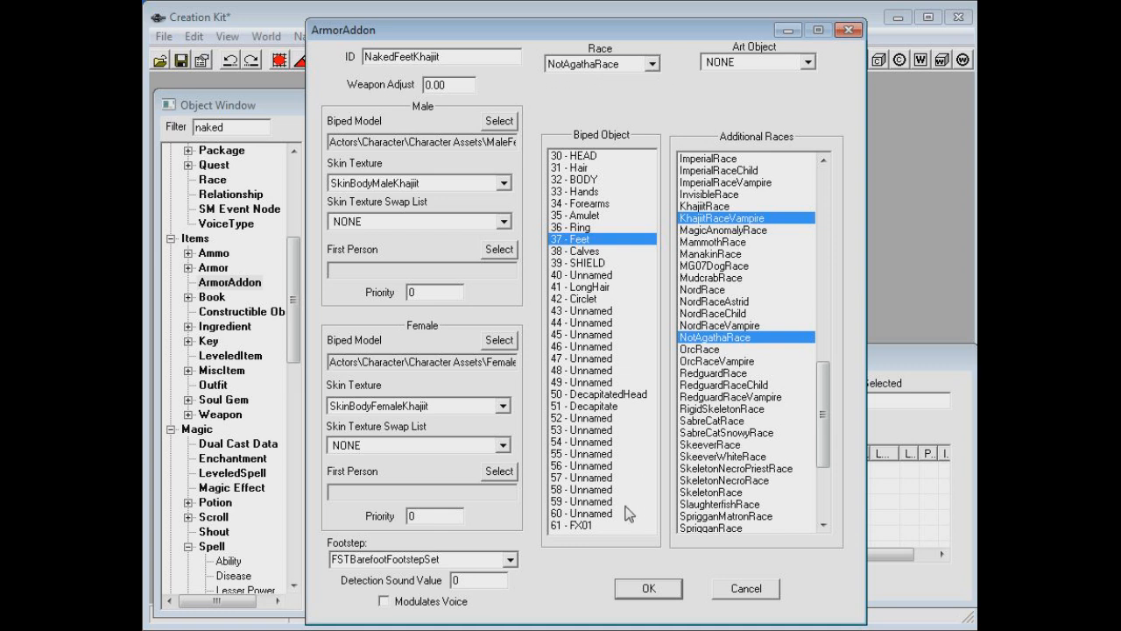
pyautogui.click(645, 598)
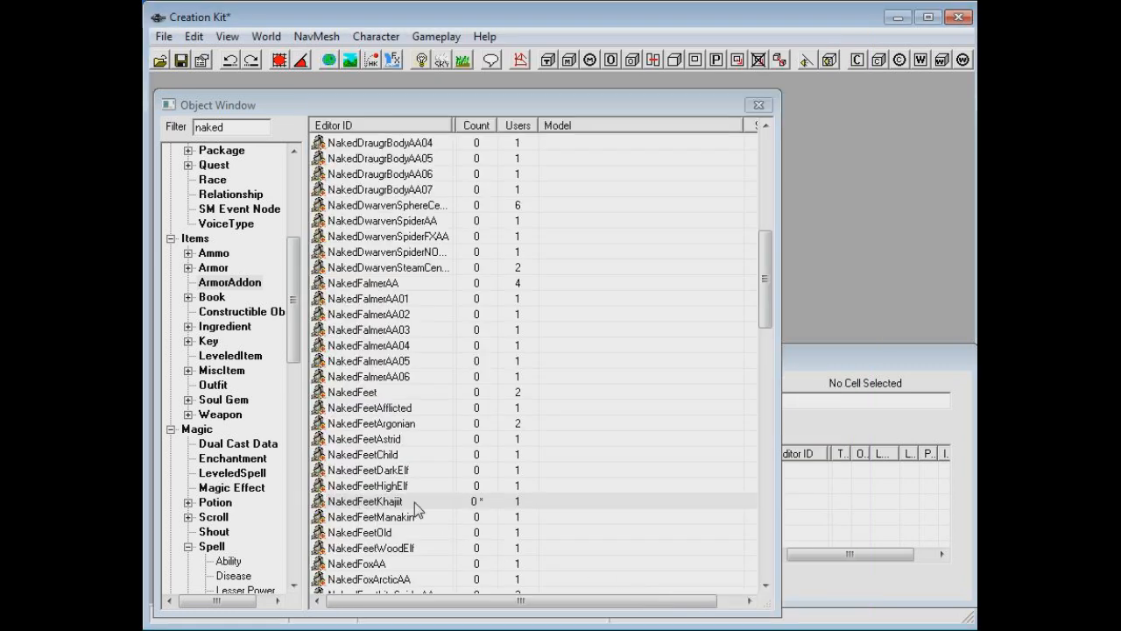
# Reopen the NakedFeetKhajiit armor addon, select NotAgathaRace and BretonRace in its Additional Races, and save the addon.
pyautogui.doubleClick(414, 502)
pyautogui.moveTo(824, 186); pyautogui.dragTo(827, 385)
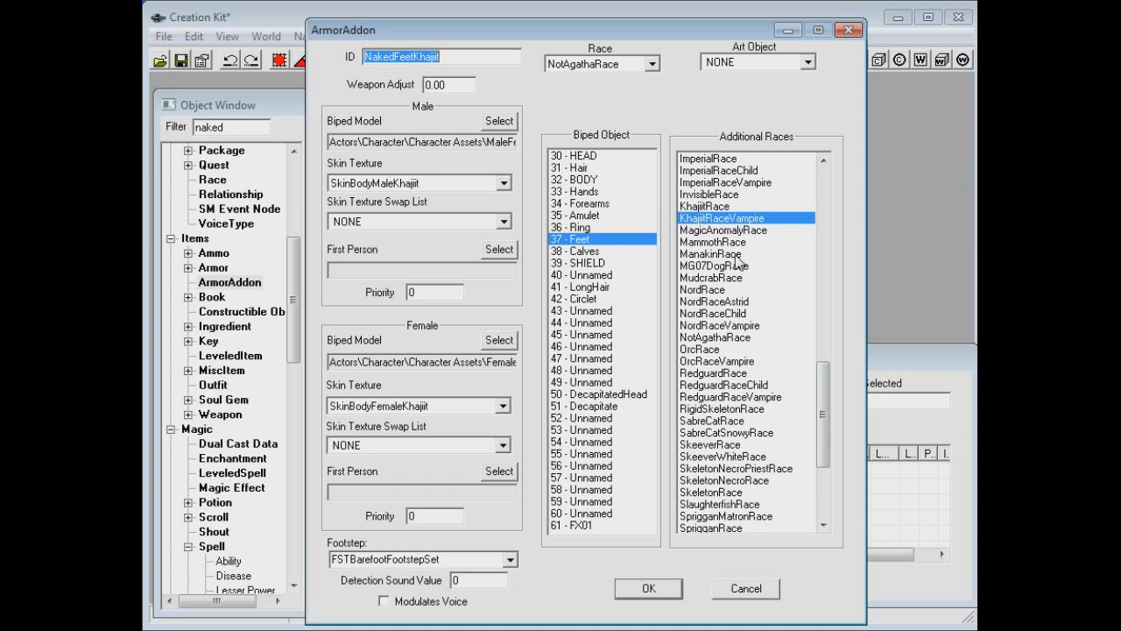
pyautogui.keyDown('ctrl'); pyautogui.click(709, 337); pyautogui.keyUp('ctrl')
pyautogui.moveTo(827, 408); pyautogui.dragTo(845, 212)
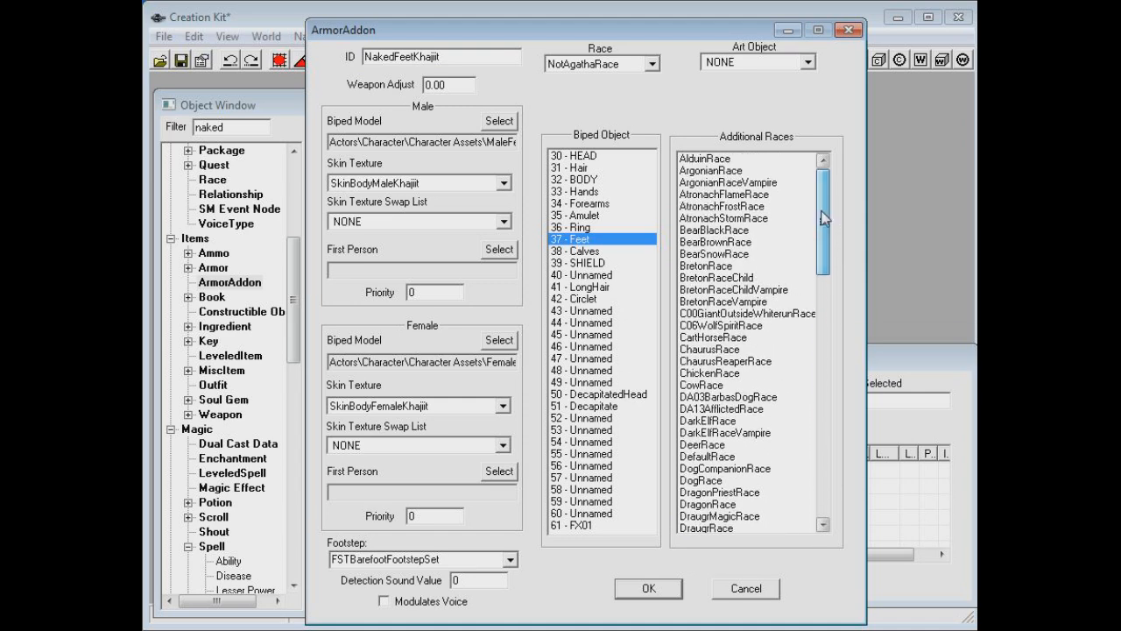
pyautogui.click(703, 267)
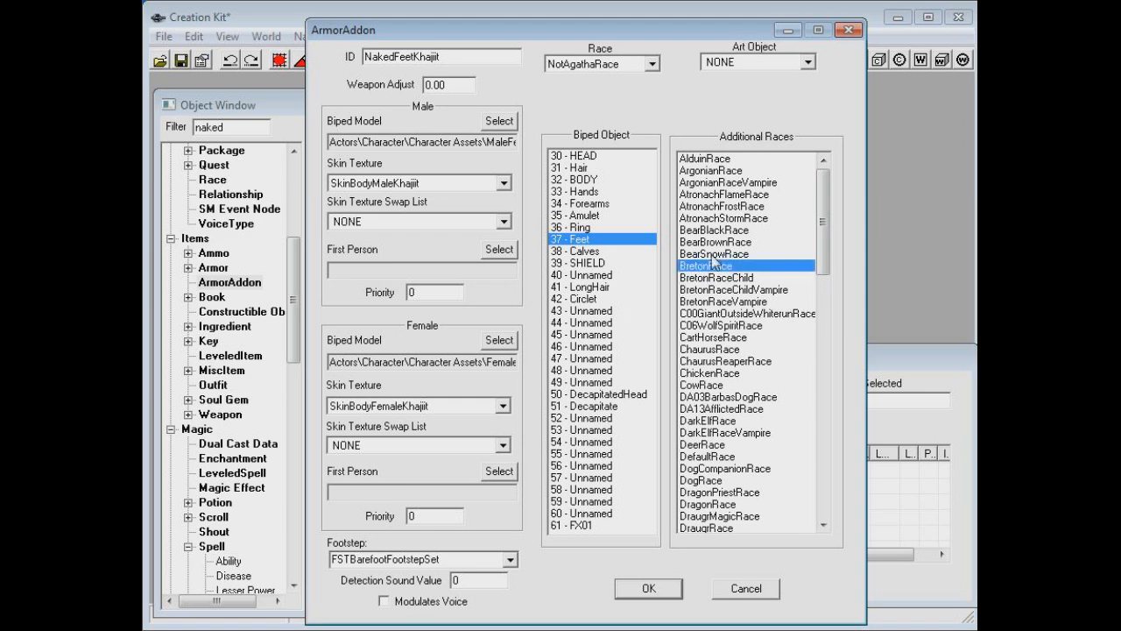
pyautogui.moveTo(825, 210); pyautogui.dragTo(826, 175)
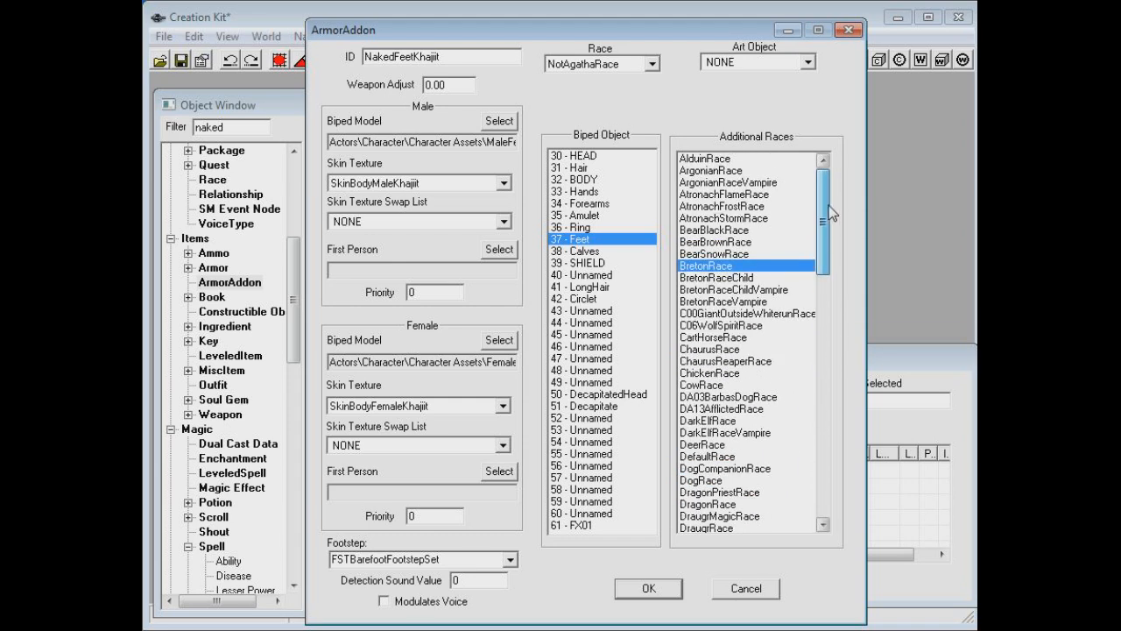
pyautogui.click(648, 587)
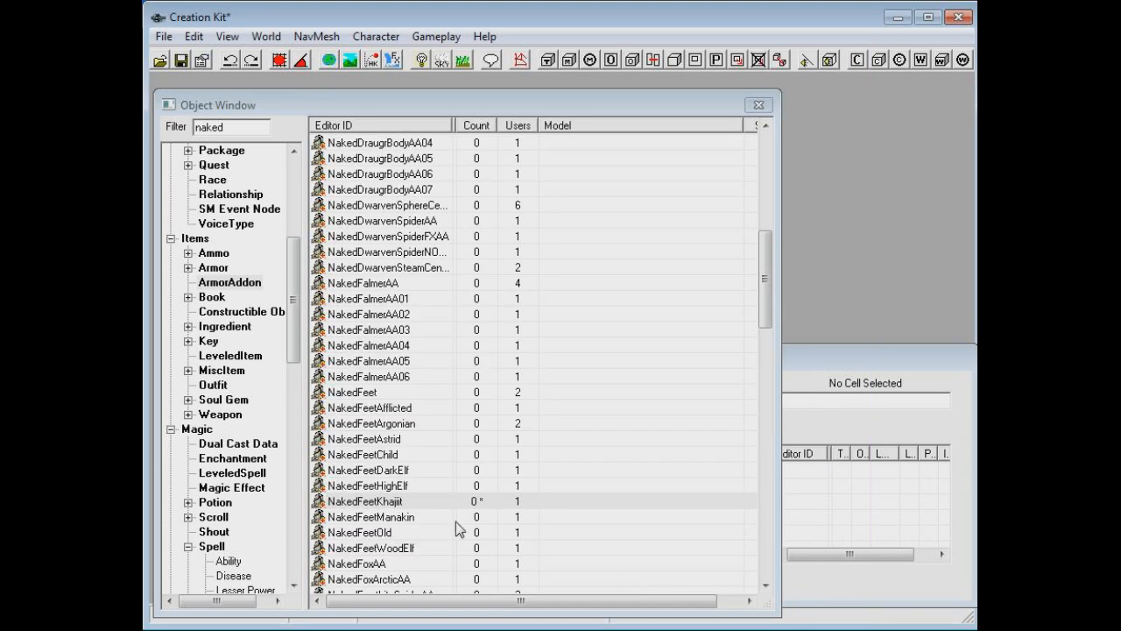
# Check which Additional Races are selected in NakedFeetKhajiit, and close the addon without saving.
pyautogui.doubleClick(374, 501)
pyautogui.moveTo(813, 186); pyautogui.dragTo(830, 390)
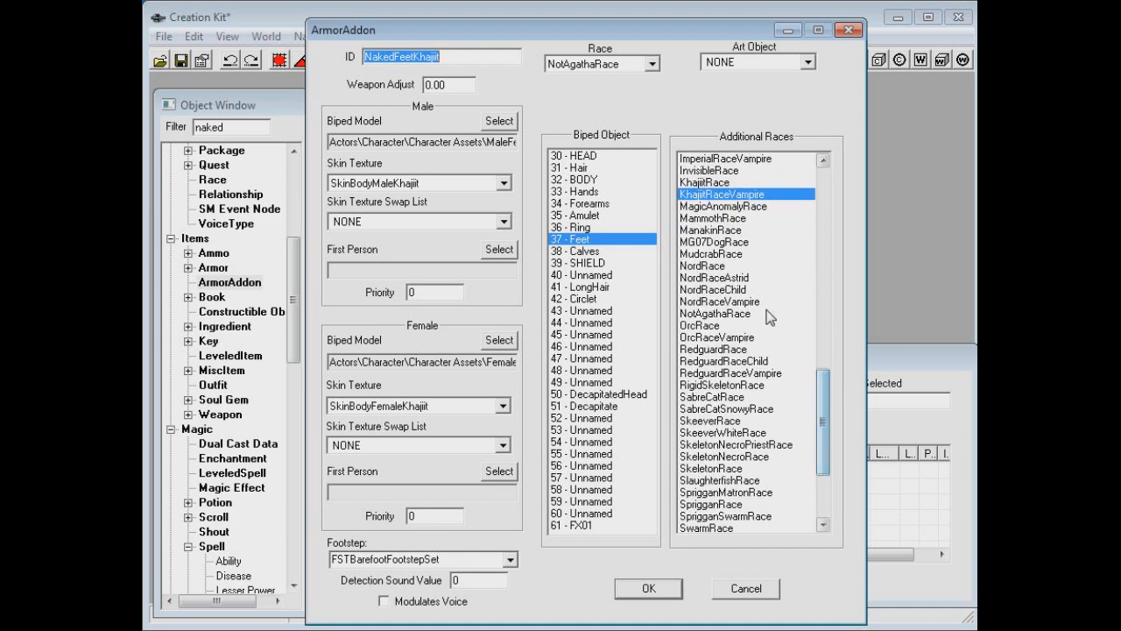
pyautogui.click(746, 588)
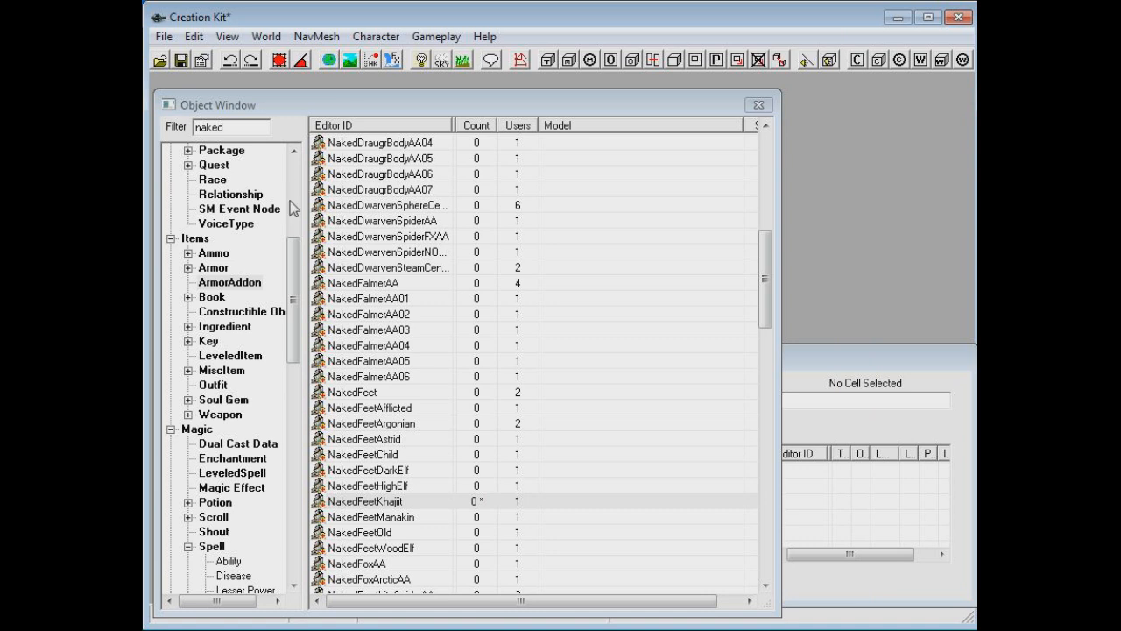
# Review the Models list of the SkinNakedBeast armor for linked addons, and close the armor without saving.
pyautogui.click(211, 269)
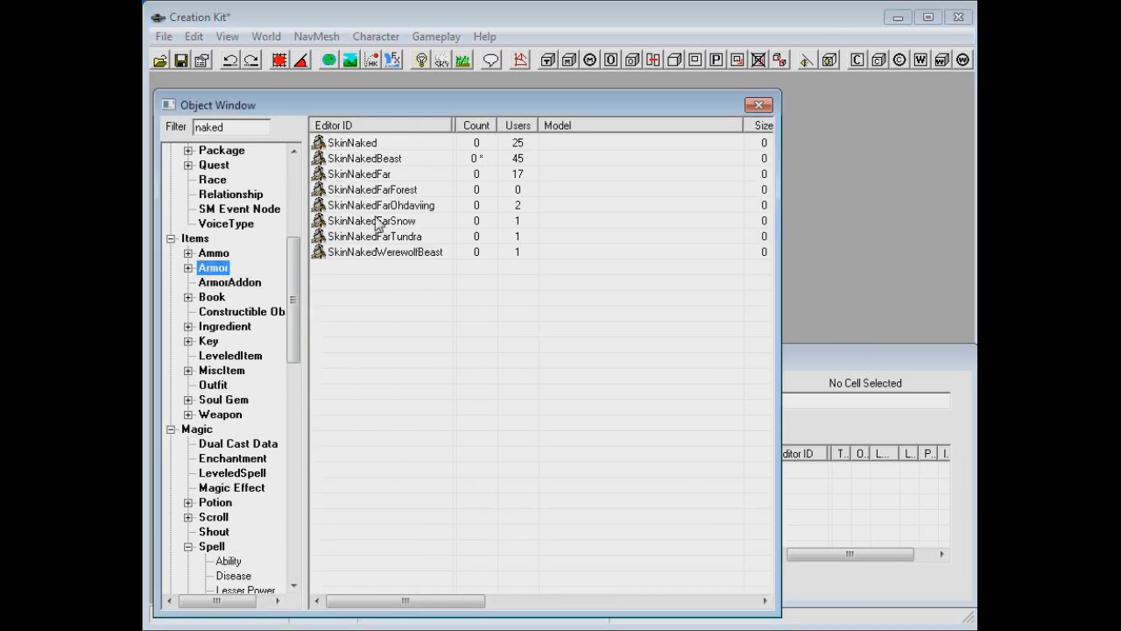
pyautogui.doubleClick(376, 160)
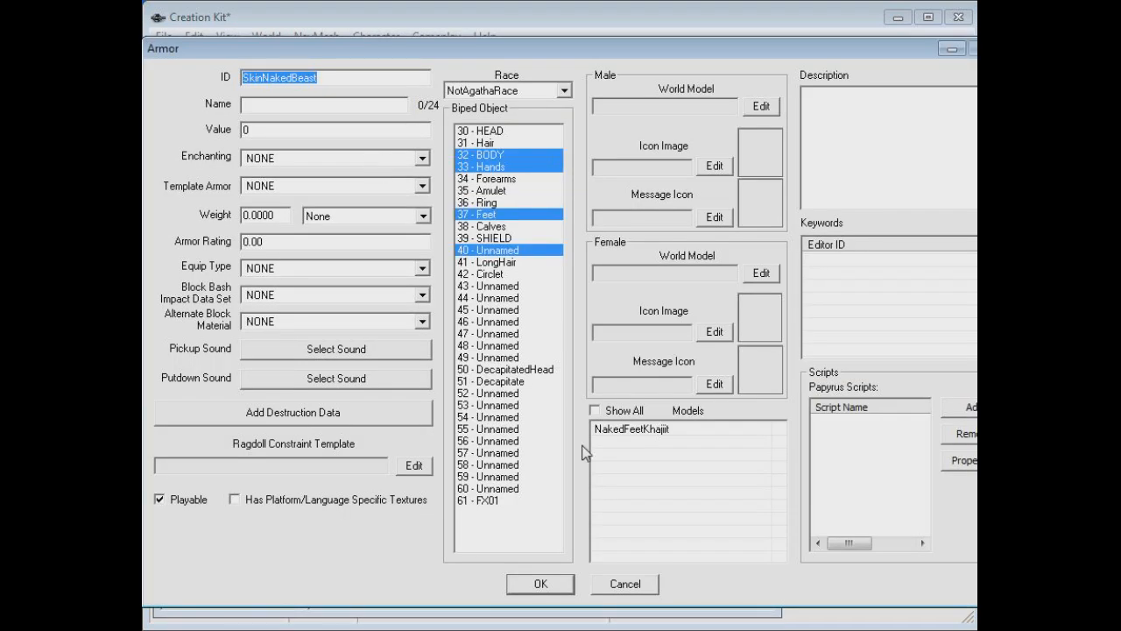
pyautogui.click(658, 430)
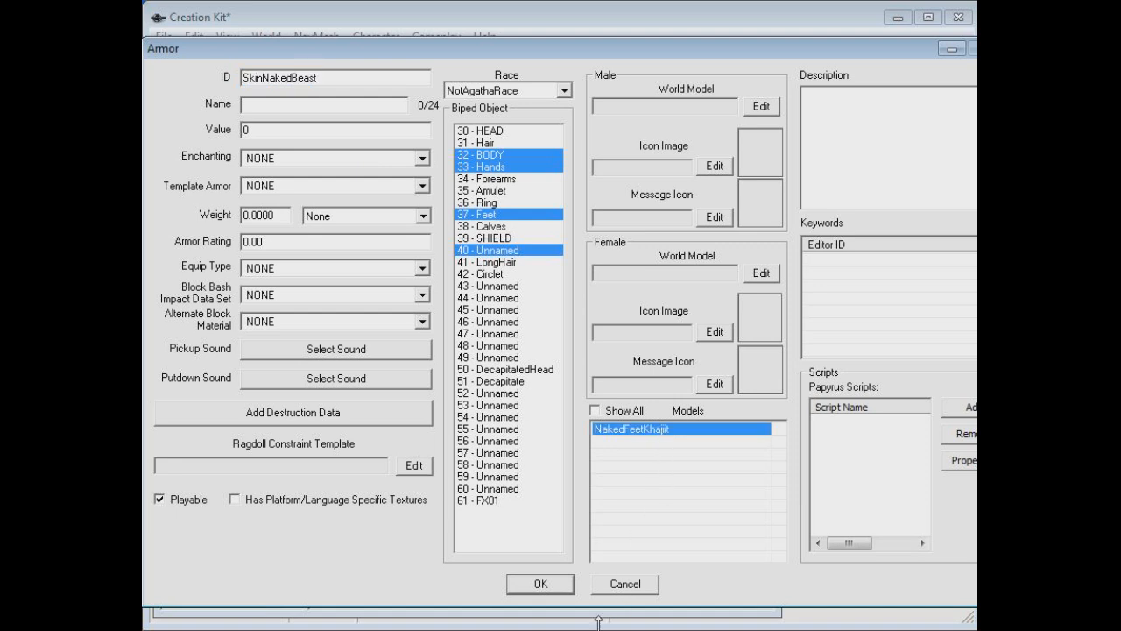
pyautogui.click(622, 583)
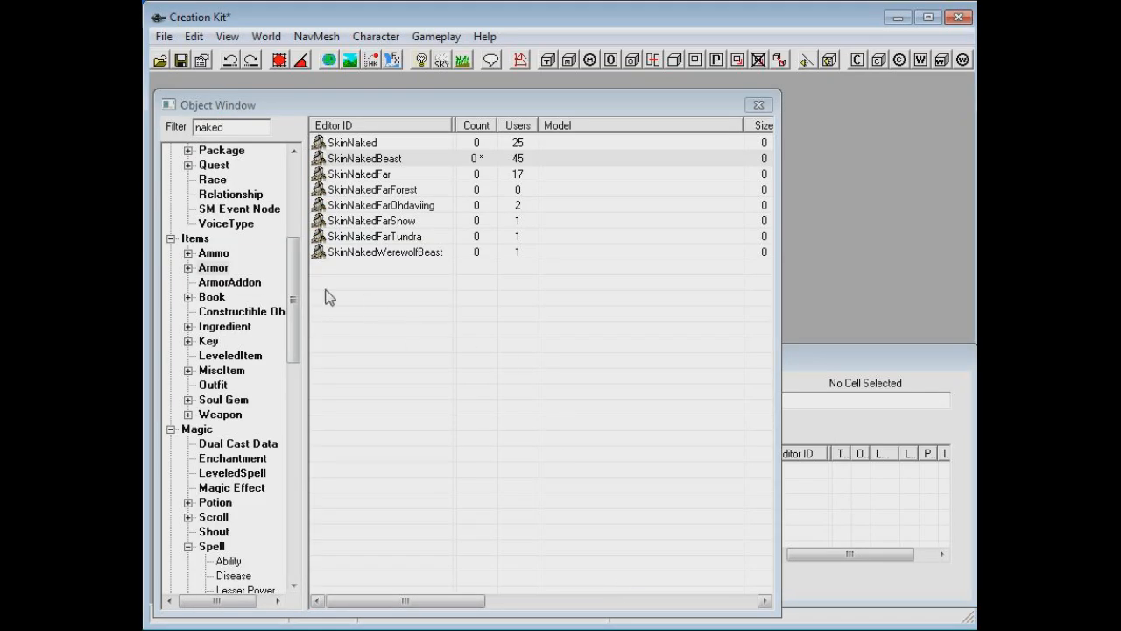
# Find NakedHandsKhajiit among the filtered ArmorAddon records and open it.
pyautogui.click(240, 283)
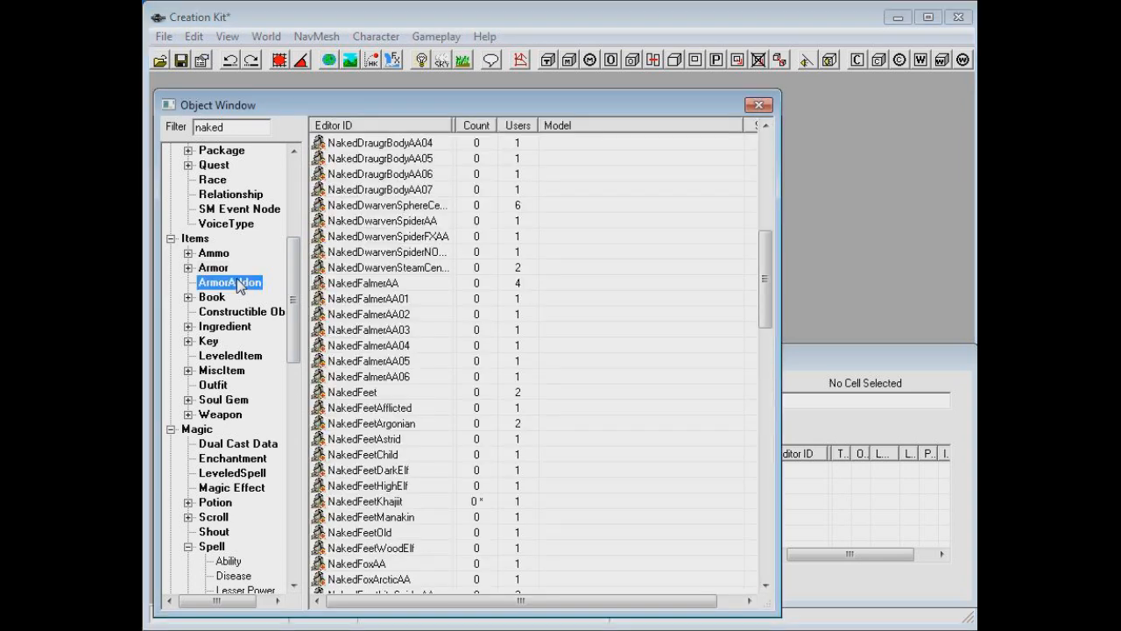
pyautogui.click(408, 268)
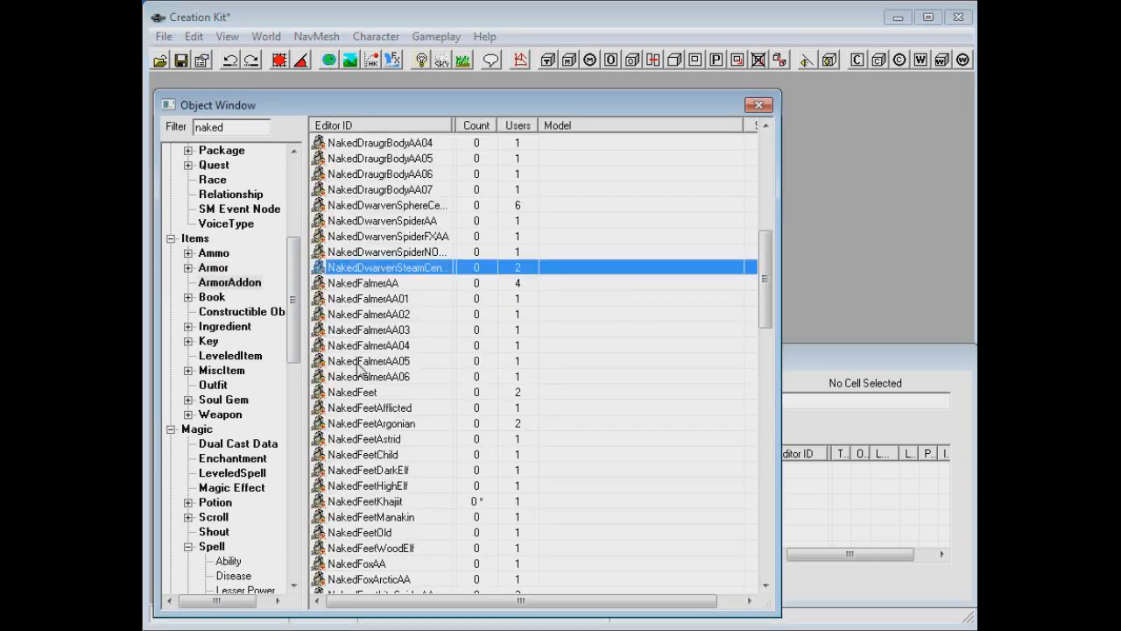
pyautogui.click(399, 501)
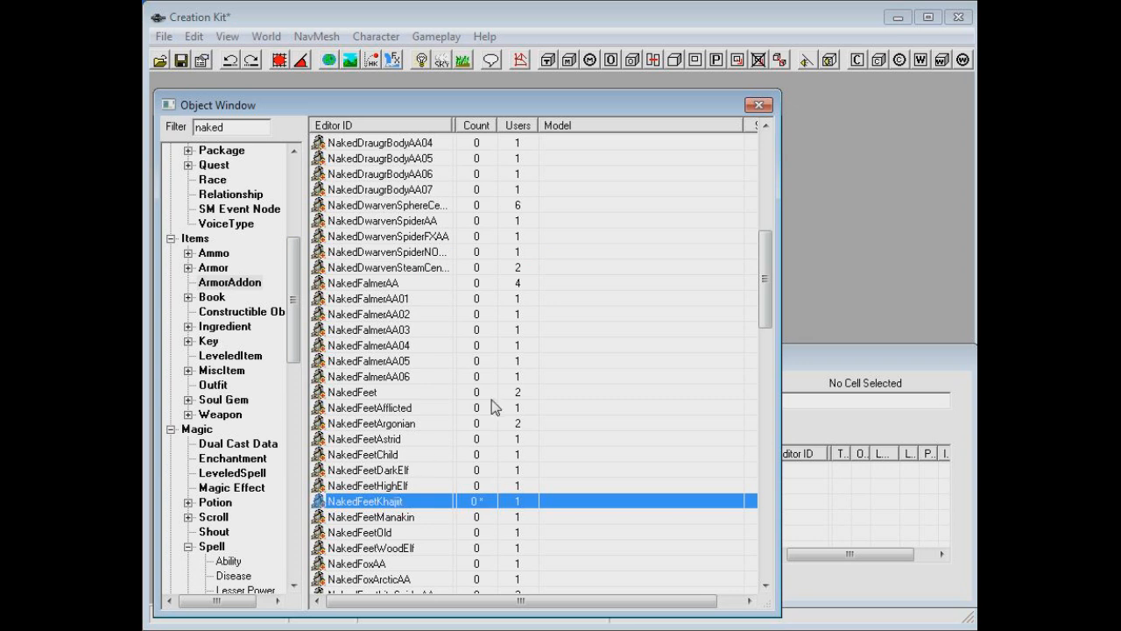
pyautogui.scroll(-5, 450, 358)
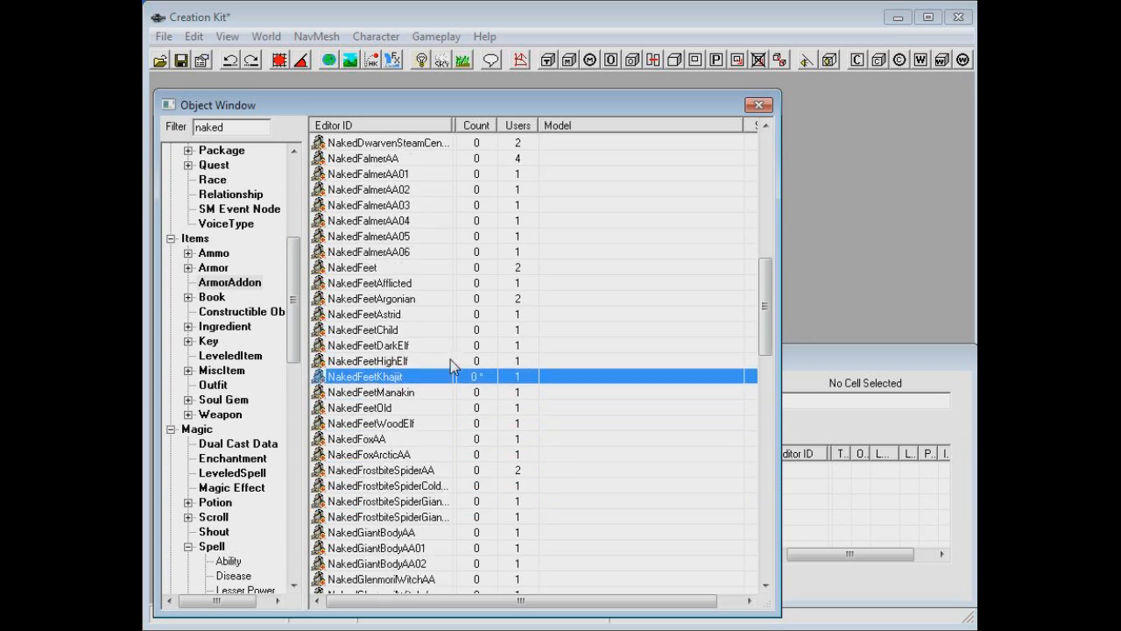
pyautogui.scroll(-2, 450, 359)
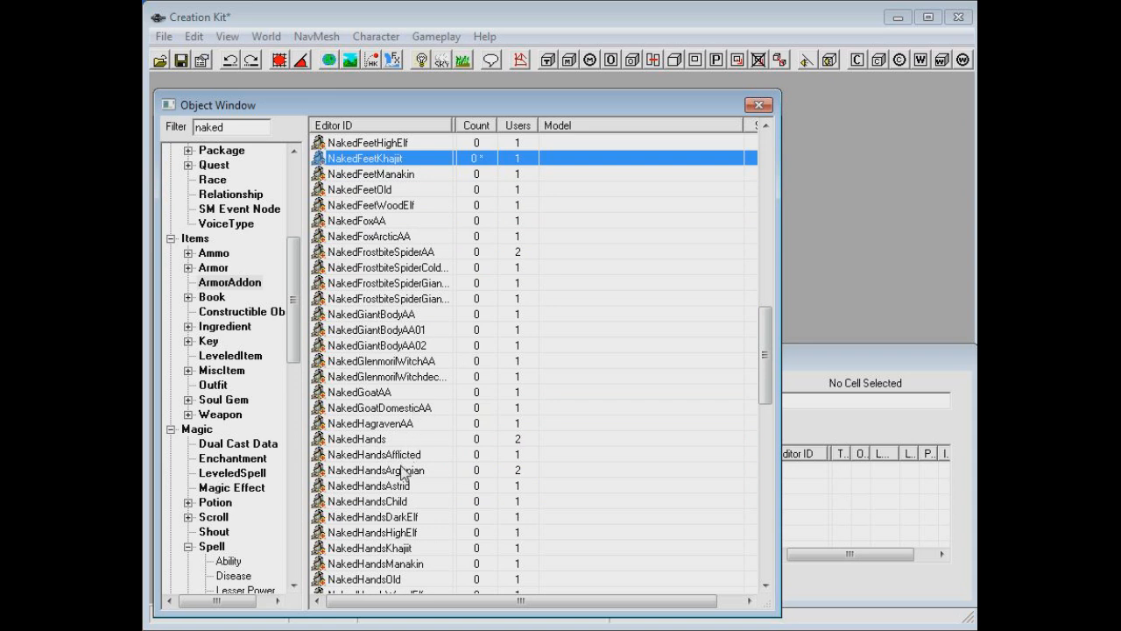
pyautogui.click(388, 552)
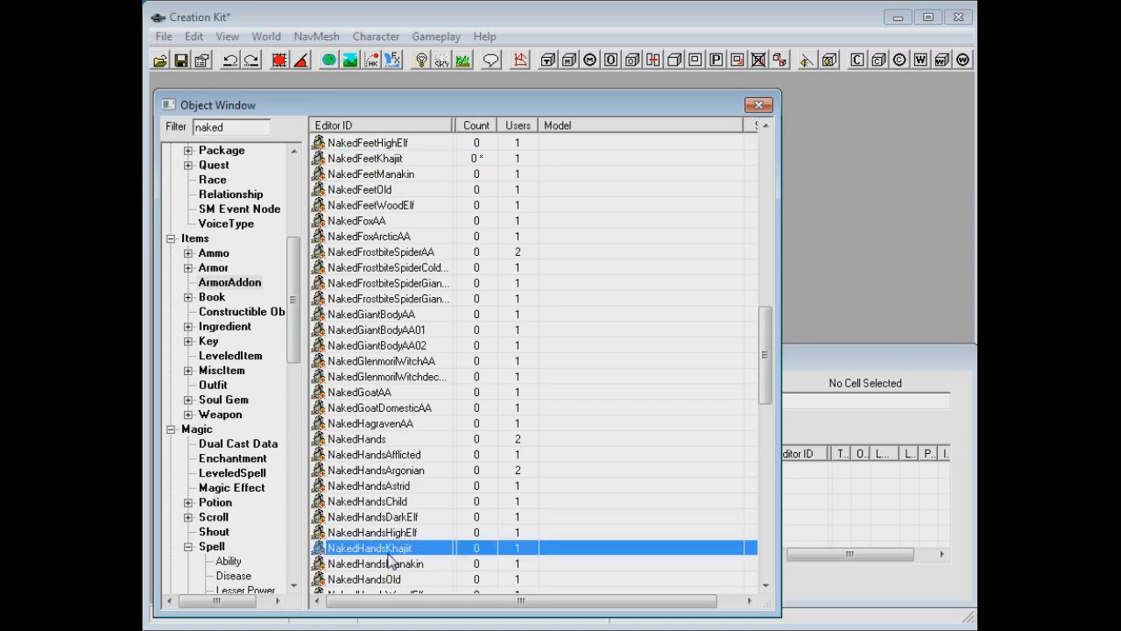
pyautogui.click(356, 441)
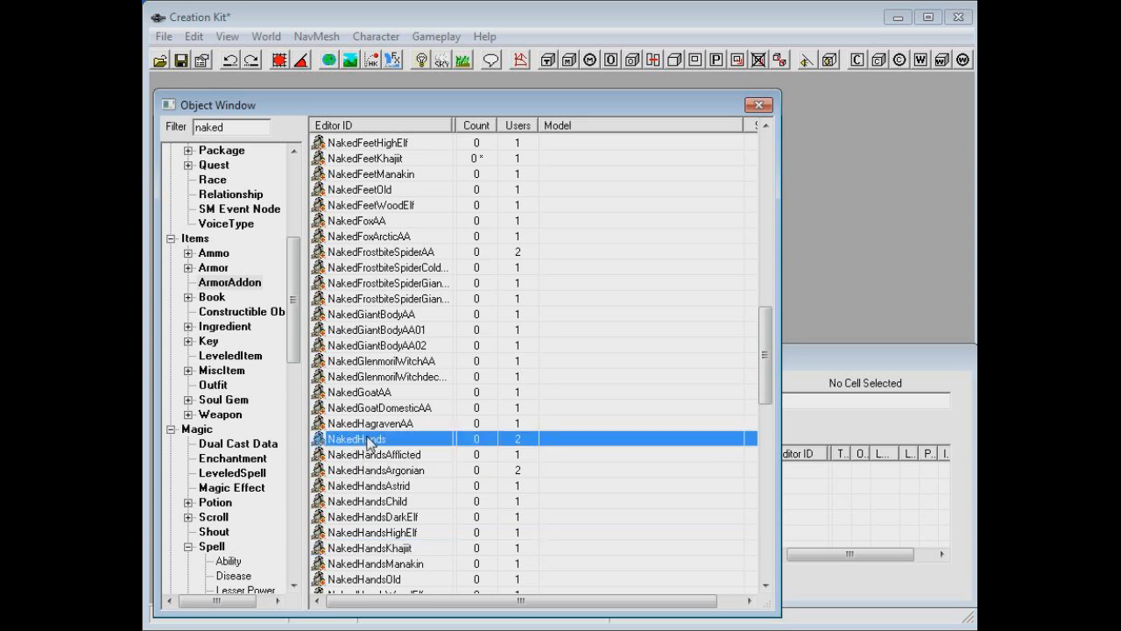
pyautogui.click(378, 550)
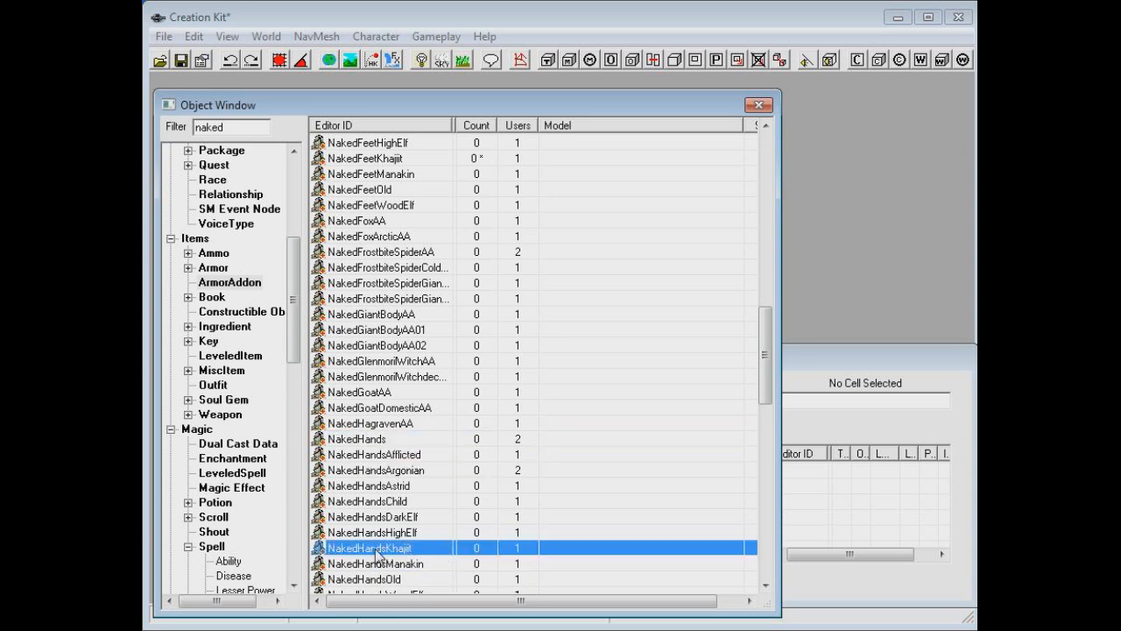
pyautogui.doubleClick(377, 550)
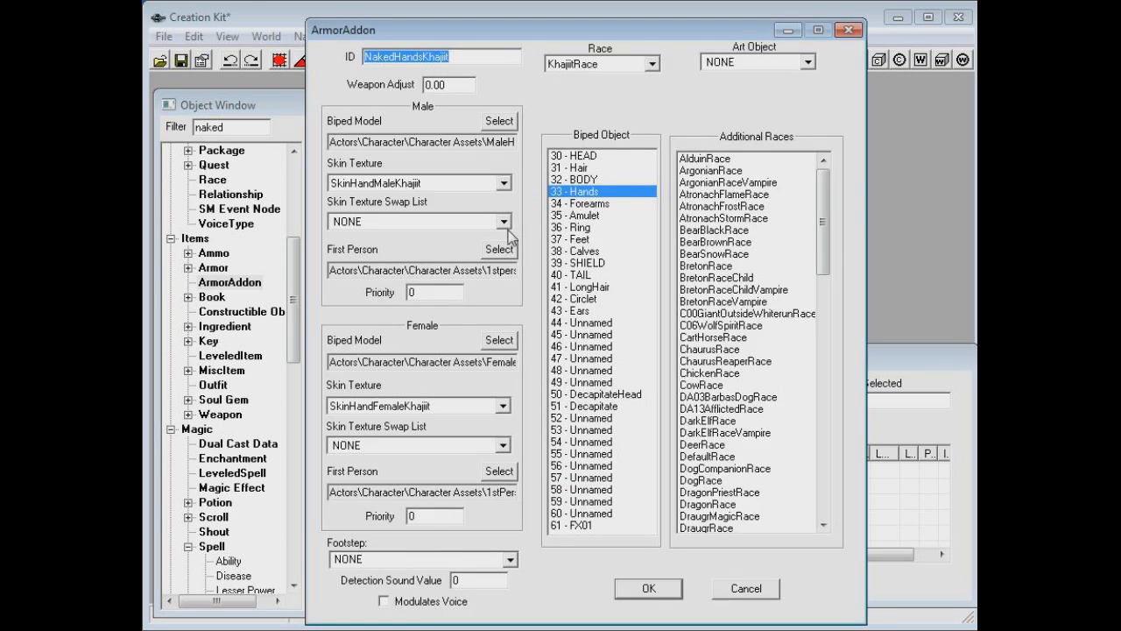
# Set the Race of the NakedHandsKhajiit armor addon to NotAgathaRace.
pyautogui.click(618, 69)
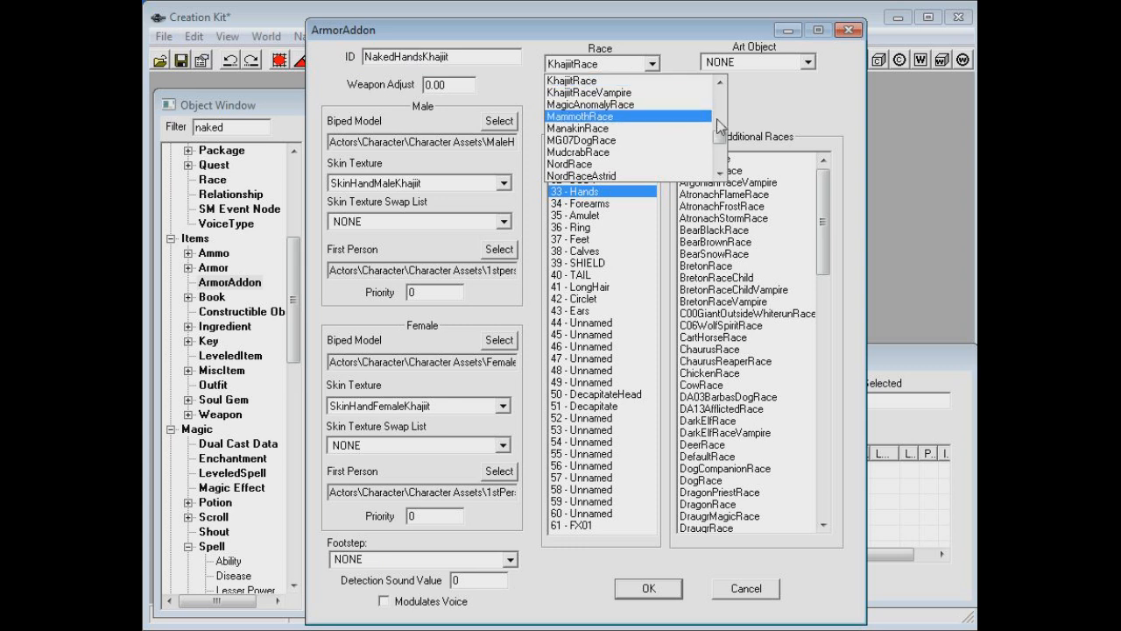
pyautogui.moveTo(720, 141); pyautogui.dragTo(718, 103)
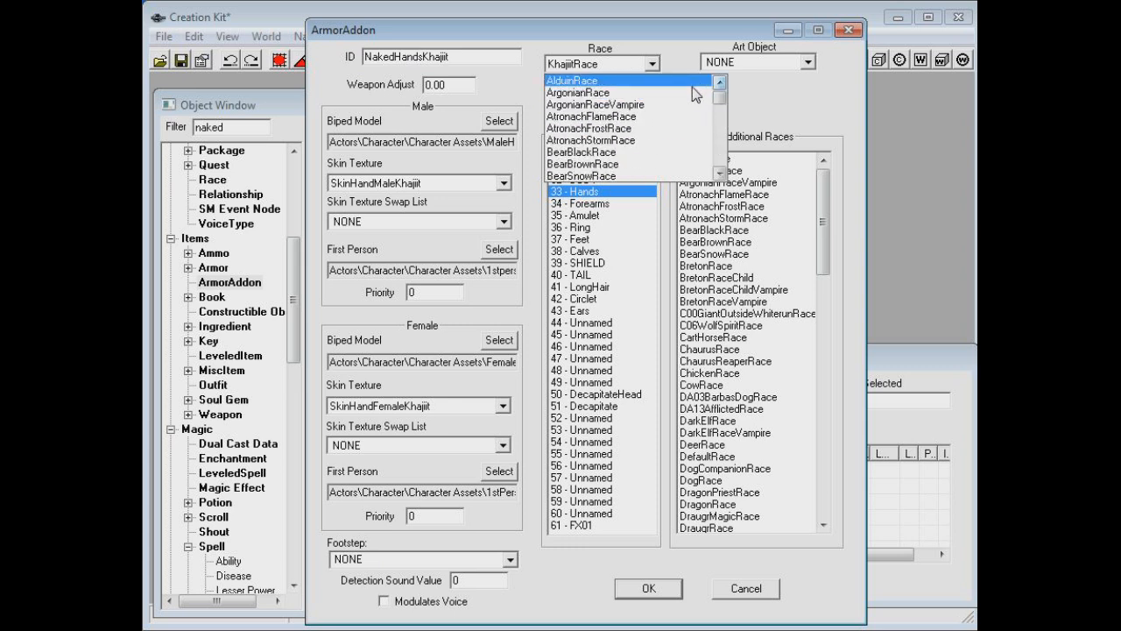
pyautogui.scroll(-8, 676, 98)
pyautogui.scroll(-15, 675, 96)
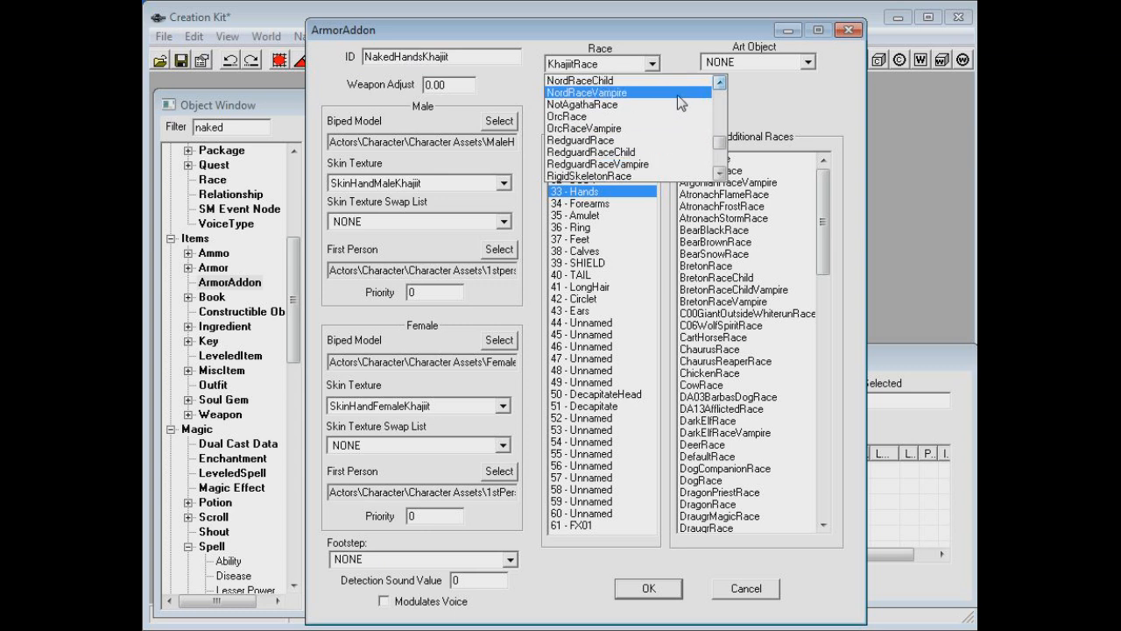
pyautogui.click(625, 104)
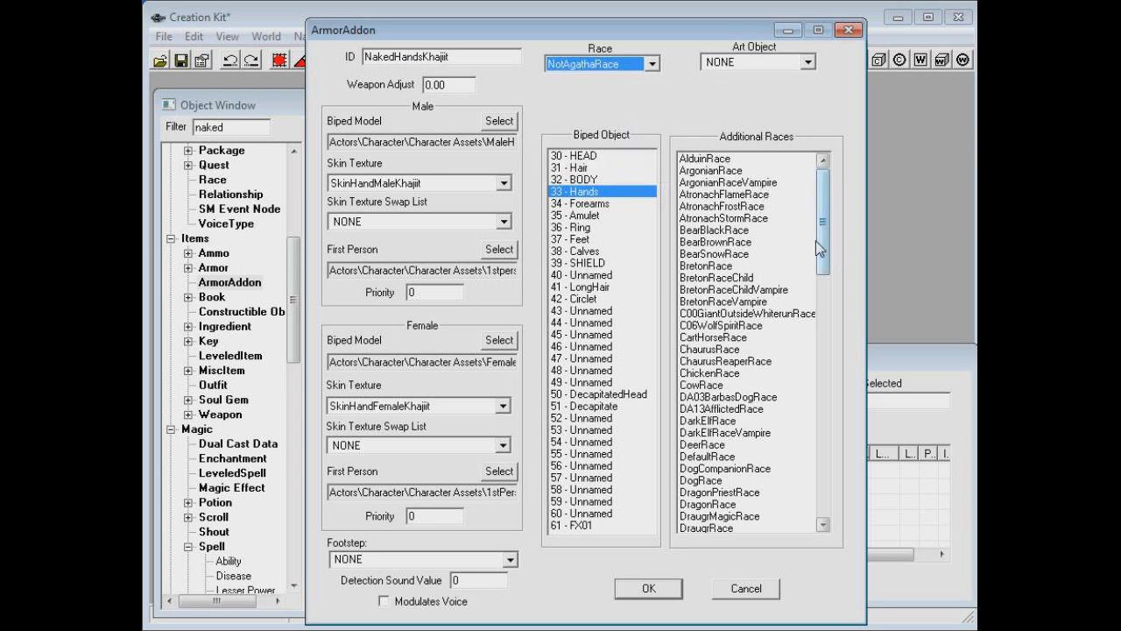
# Add NotAgathaRace to the Additional Races of NakedHandsKhajiit alongside KhajiitRaceVampire and save the addon.
pyautogui.click(761, 266)
pyautogui.moveTo(824, 210); pyautogui.dragTo(847, 385)
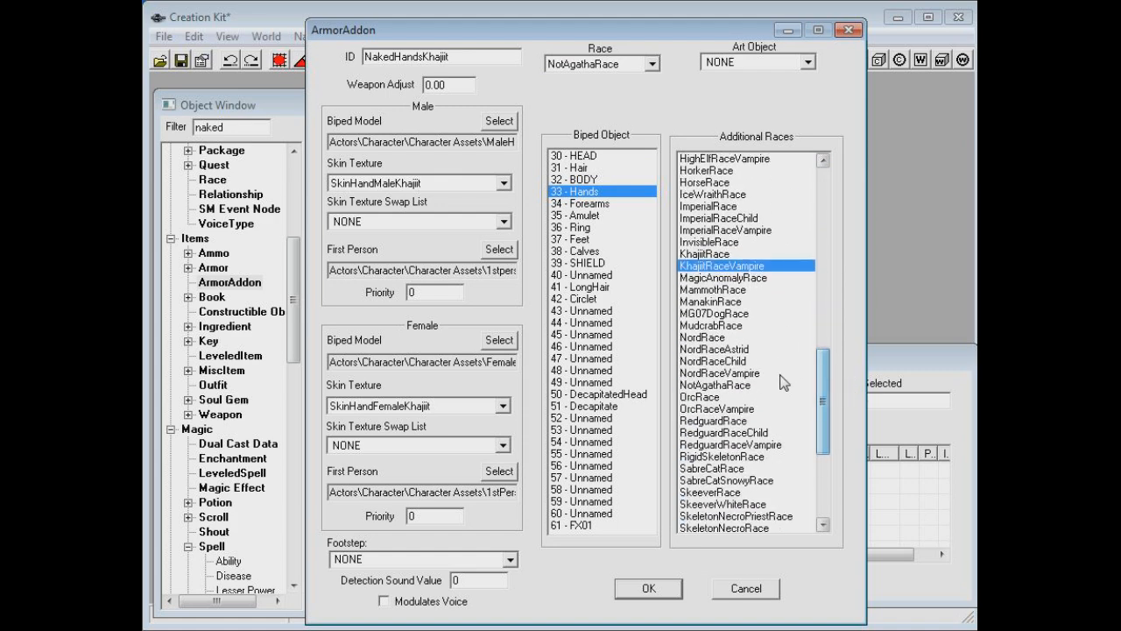
pyautogui.click(733, 386)
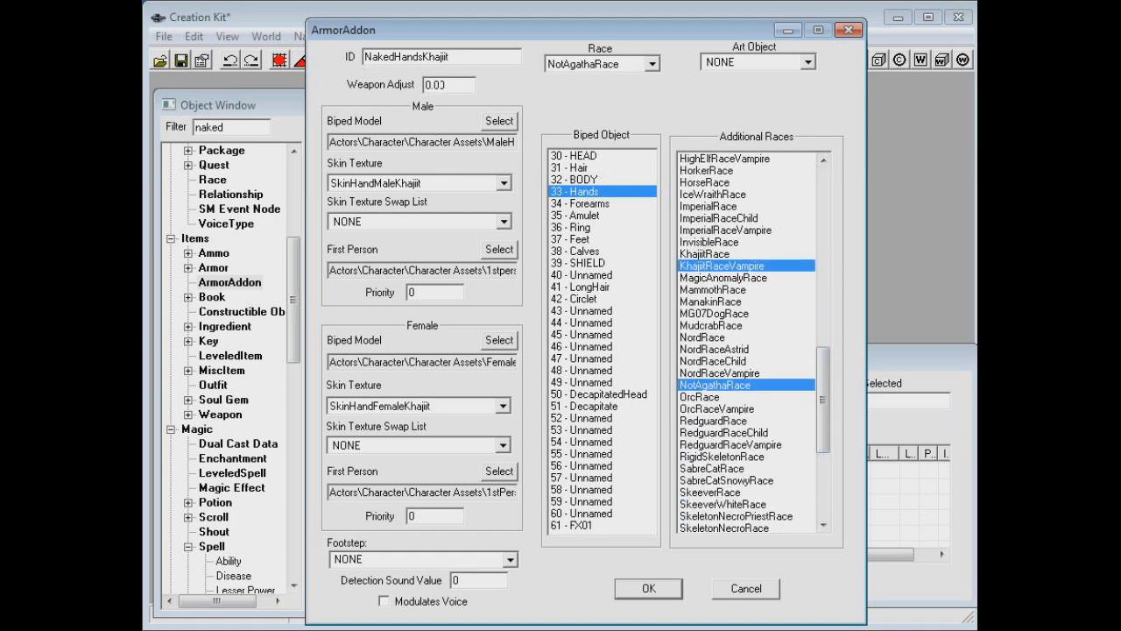
pyautogui.click(632, 588)
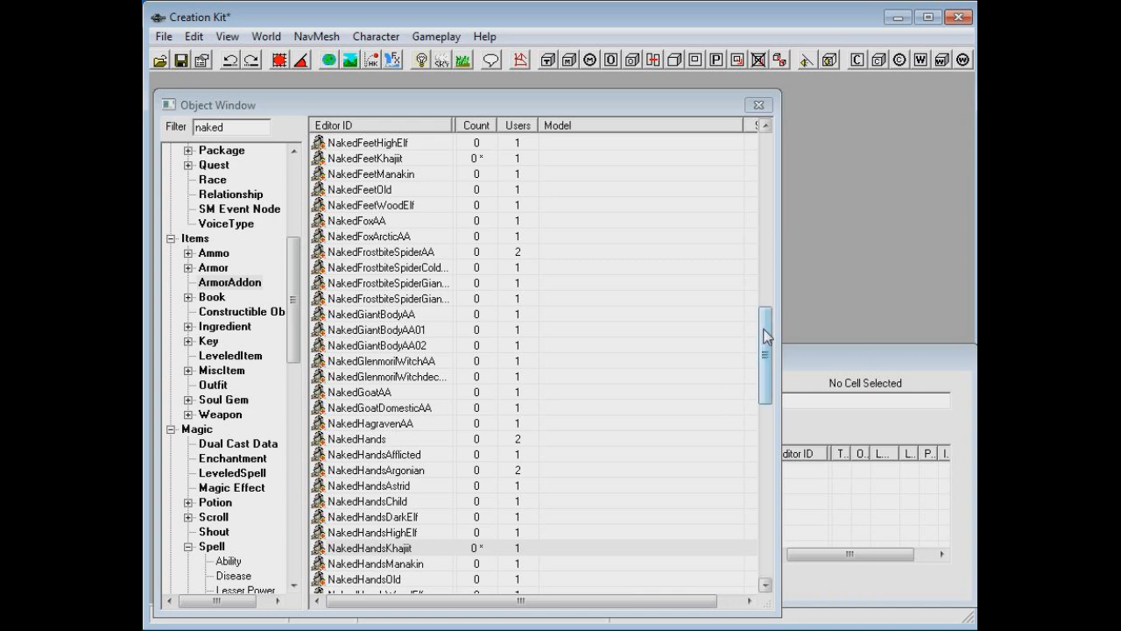
# Open the NakedTorsoKhajiit armor addon and set its Race to NotAgathaRace.
pyautogui.moveTo(769, 368); pyautogui.dragTo(805, 482)
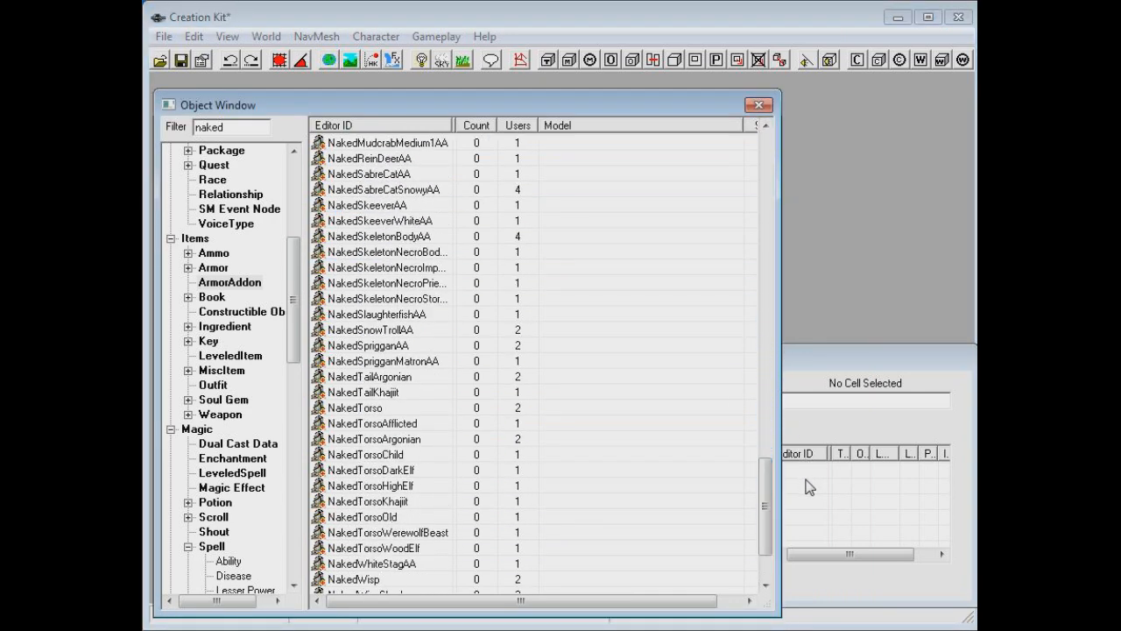
pyautogui.doubleClick(366, 503)
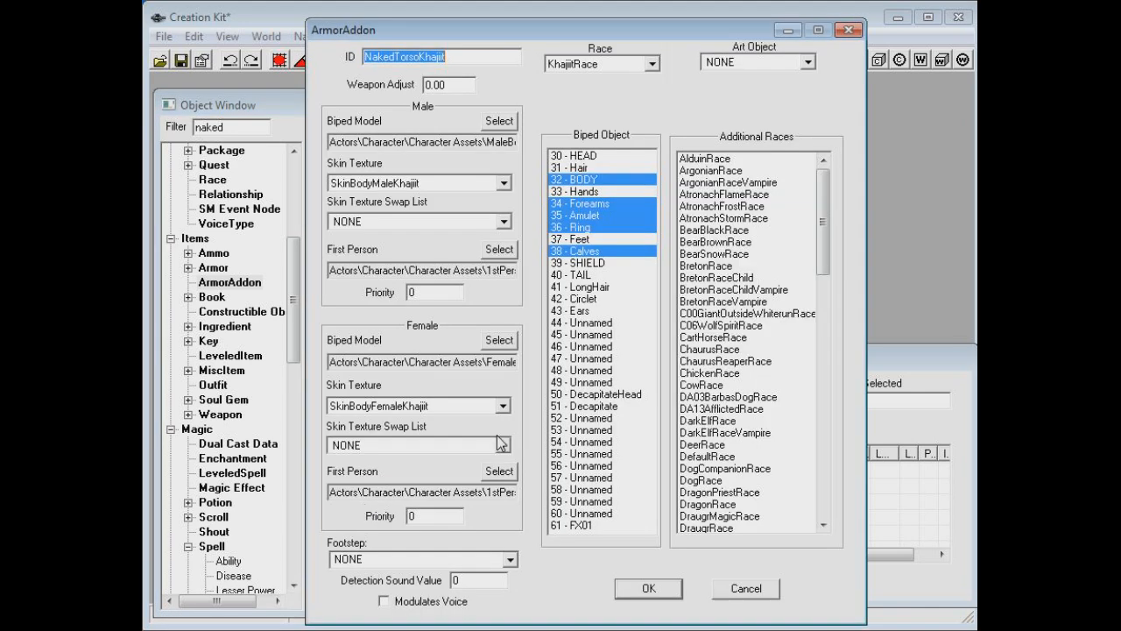
pyautogui.click(651, 63)
pyautogui.moveTo(725, 153); pyautogui.dragTo(719, 92)
pyautogui.click(702, 87)
pyautogui.click(652, 63)
pyautogui.moveTo(720, 98); pyautogui.dragTo(721, 141)
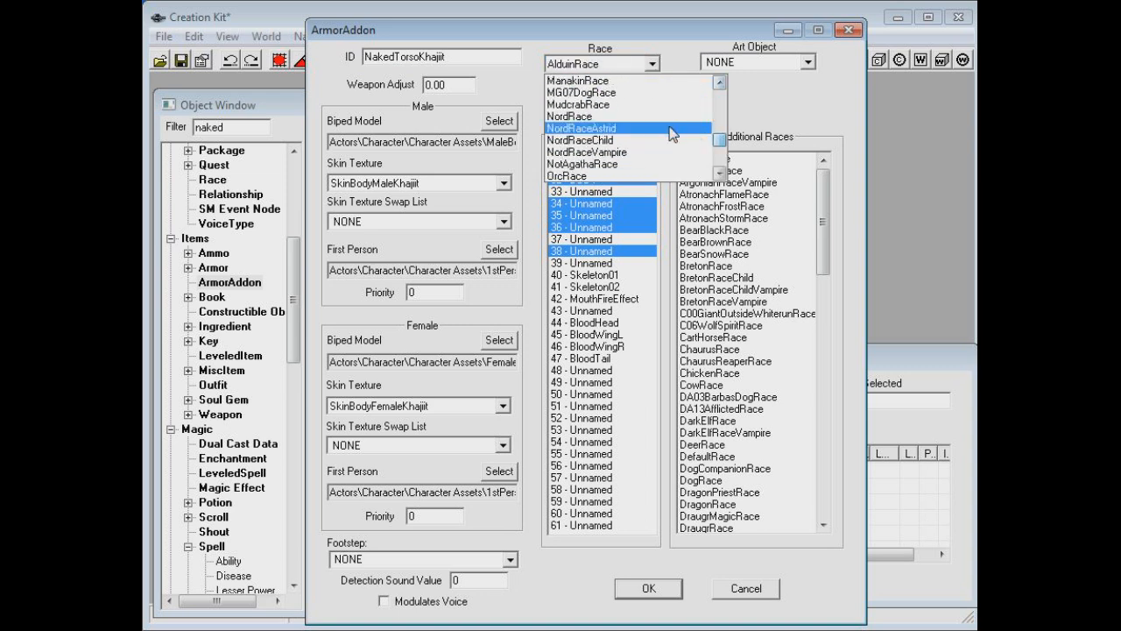
pyautogui.click(630, 164)
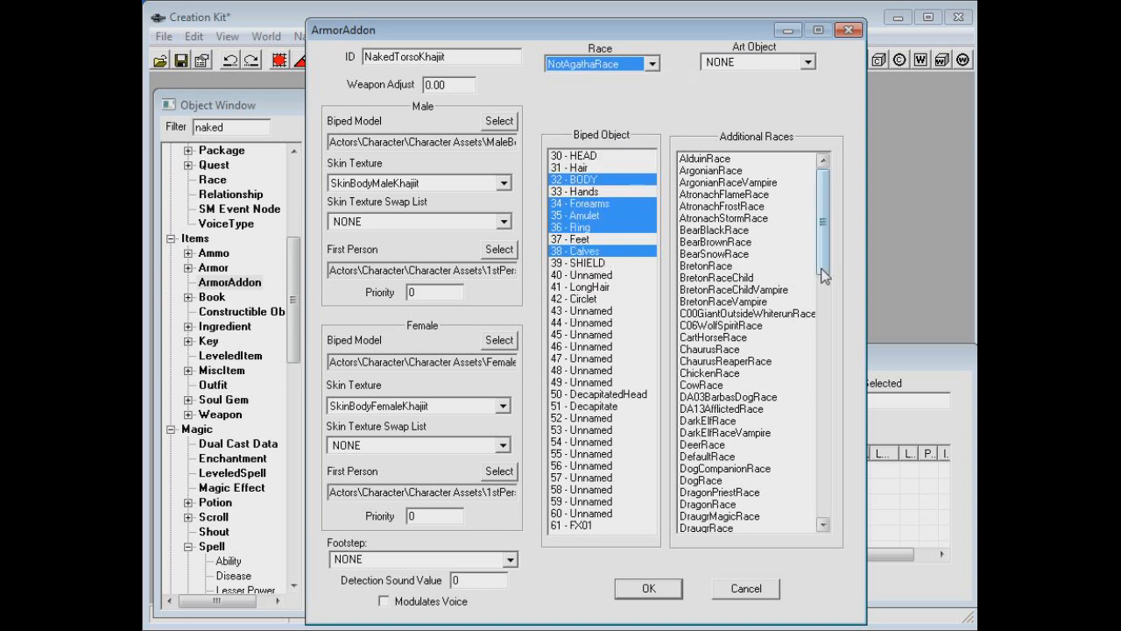
# Add NotAgathaRace to the Additional Races of NakedTorsoKhajiit alongside KhajiitRaceVampire and save the addon.
pyautogui.click(770, 267)
pyautogui.moveTo(818, 229); pyautogui.dragTo(845, 418)
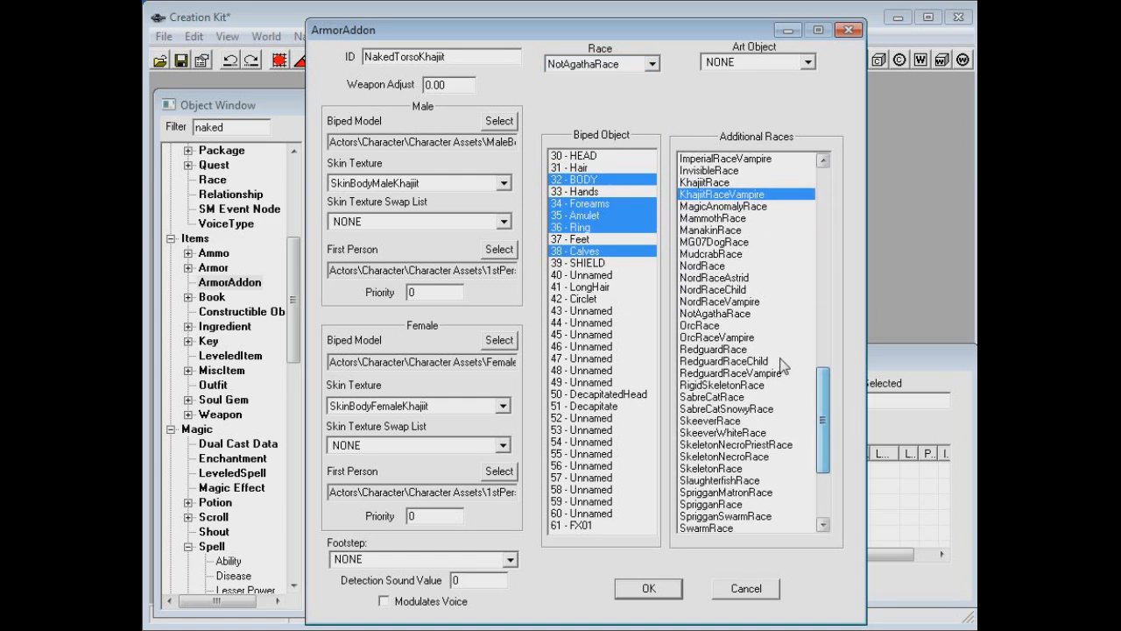
pyautogui.click(745, 315)
pyautogui.click(668, 588)
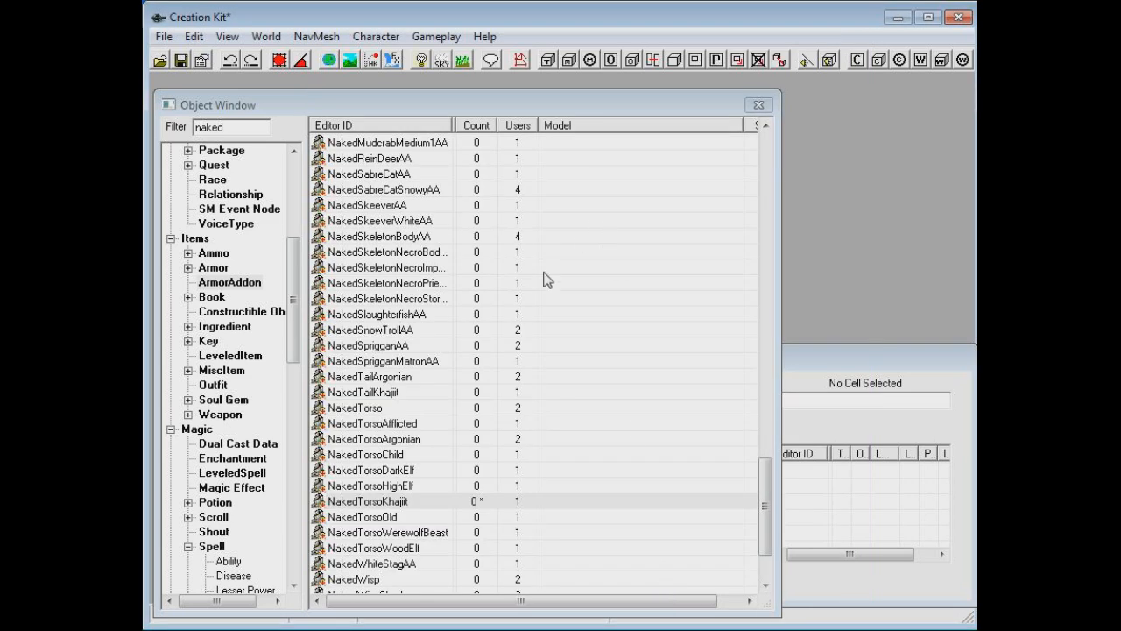
# Open the NakedTailKhajiit armor addon and set its Race to NotAgathaRace.
pyautogui.moveTo(765, 489)
pyautogui.mouseDown()
pyautogui.moveTo(767, 511)
pyautogui.moveTo(768, 490)
pyautogui.mouseUp()
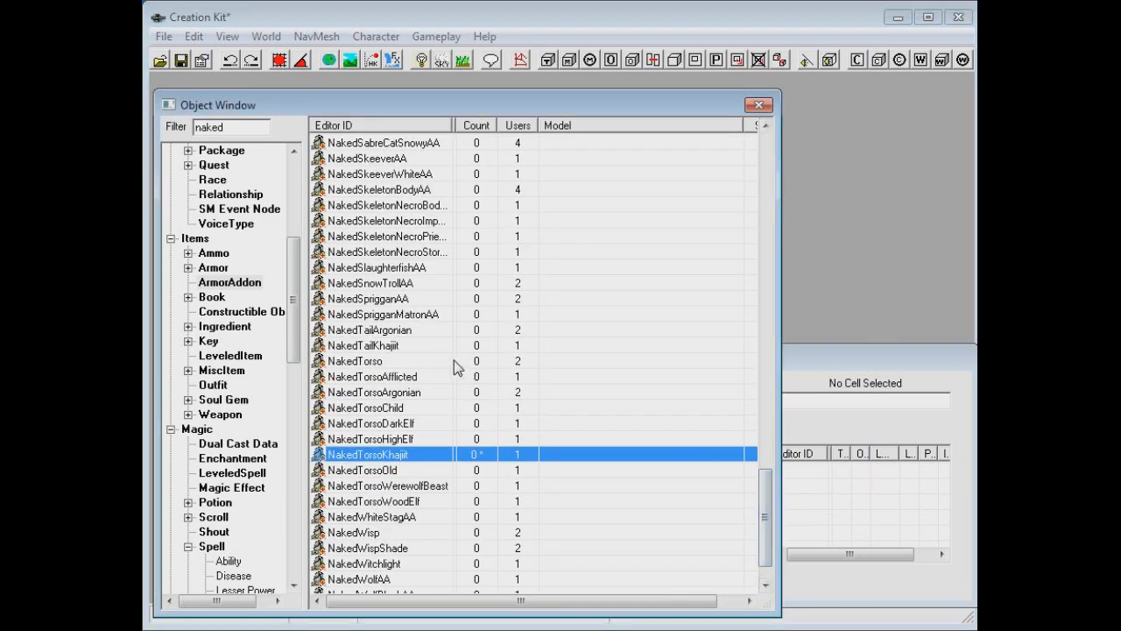
pyautogui.doubleClick(428, 347)
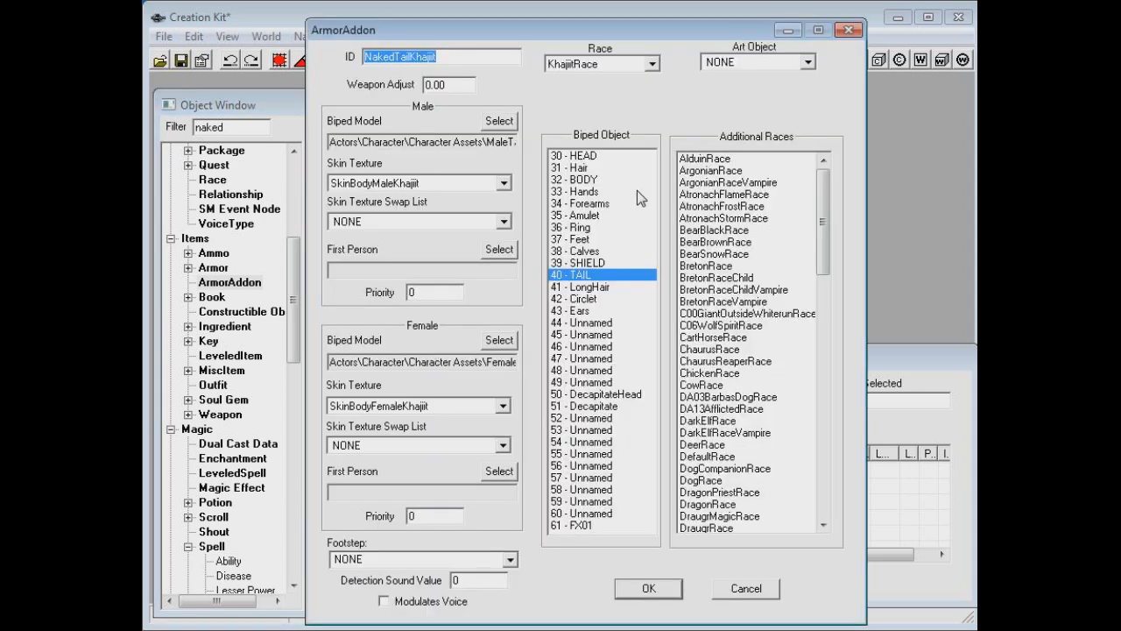
pyautogui.click(653, 64)
pyautogui.moveTo(726, 145)
pyautogui.mouseDown()
pyautogui.moveTo(723, 98)
pyautogui.moveTo(722, 149)
pyautogui.mouseUp()
pyautogui.click(665, 127)
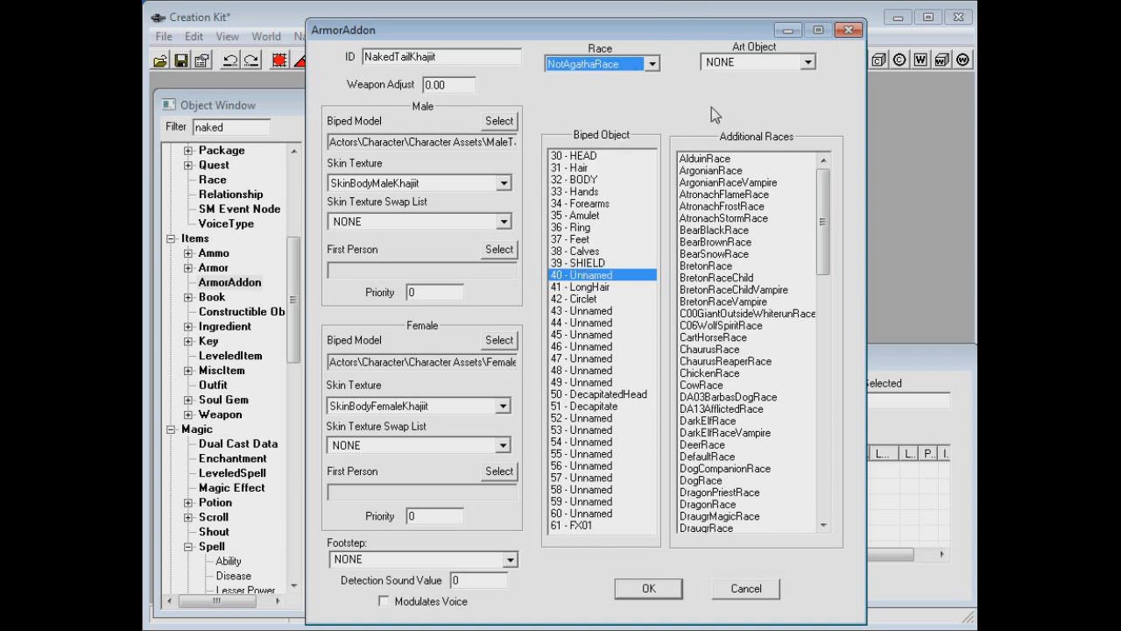
# Add NotAgathaRace to the Additional Races of NakedTailKhajiit alongside KhajiitRaceVampire and save the addon.
pyautogui.moveTo(828, 190); pyautogui.dragTo(828, 201)
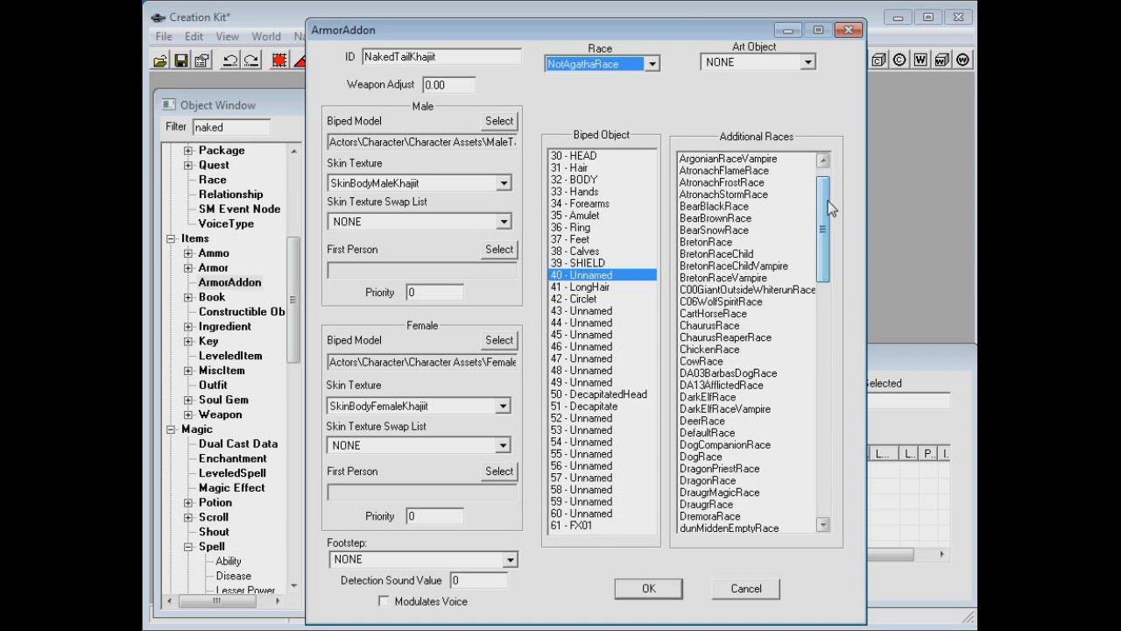
pyautogui.click(814, 242)
pyautogui.moveTo(815, 242); pyautogui.dragTo(821, 430)
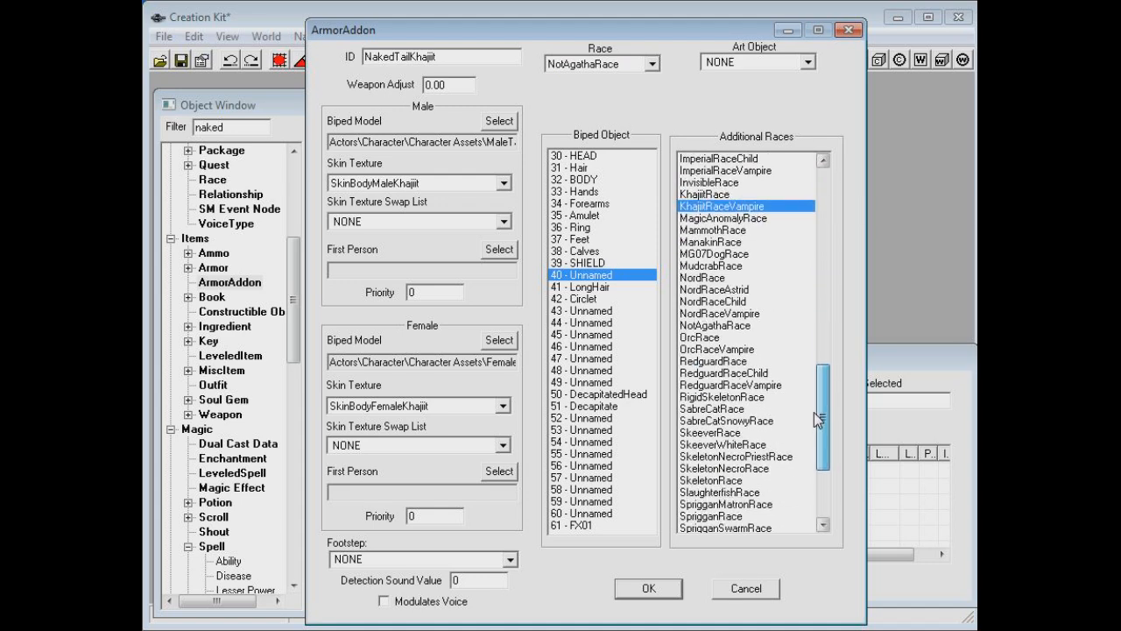
pyautogui.click(751, 327)
pyautogui.click(655, 588)
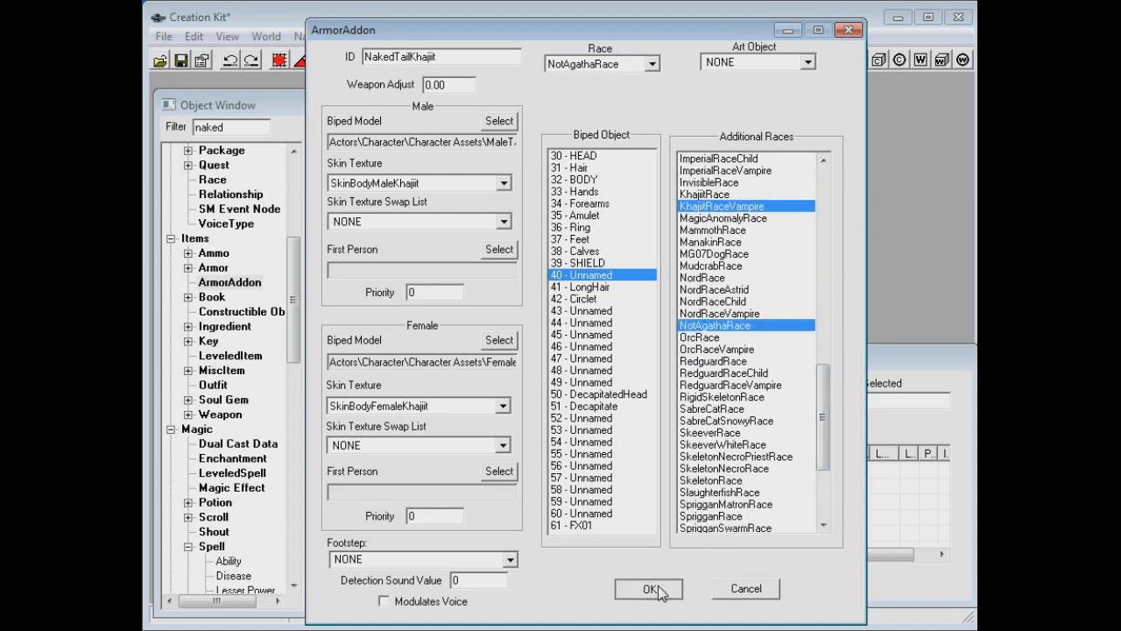
# Review the race and the list of armor addon models assigned to the SkinNakedBeast armor, closing it with its settings accepted.
pyautogui.click(214, 268)
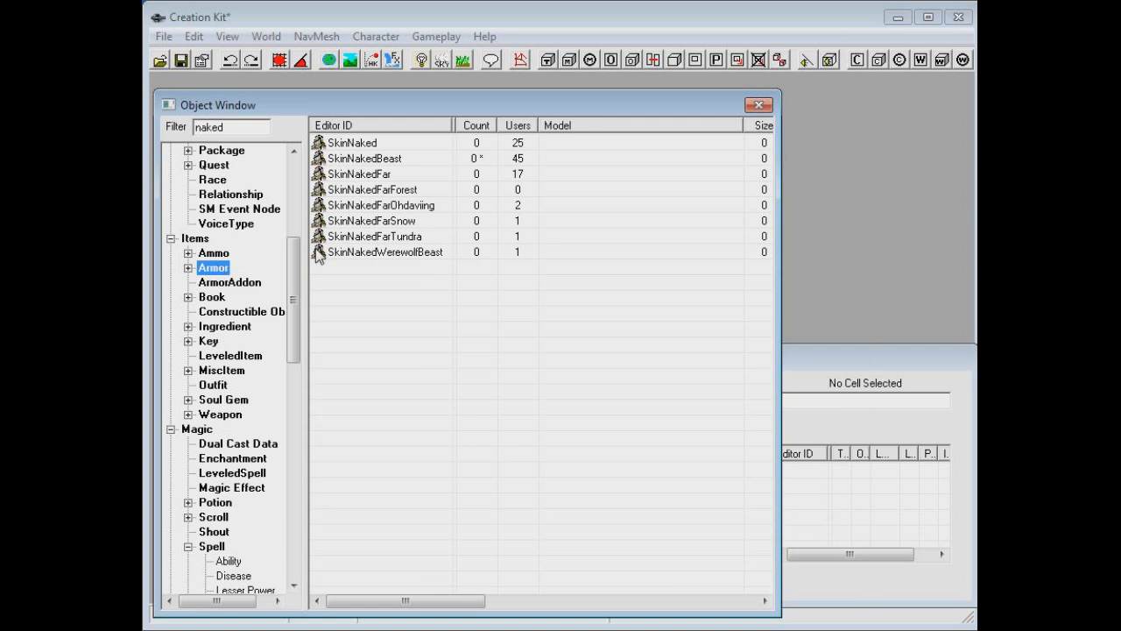
pyautogui.doubleClick(359, 159)
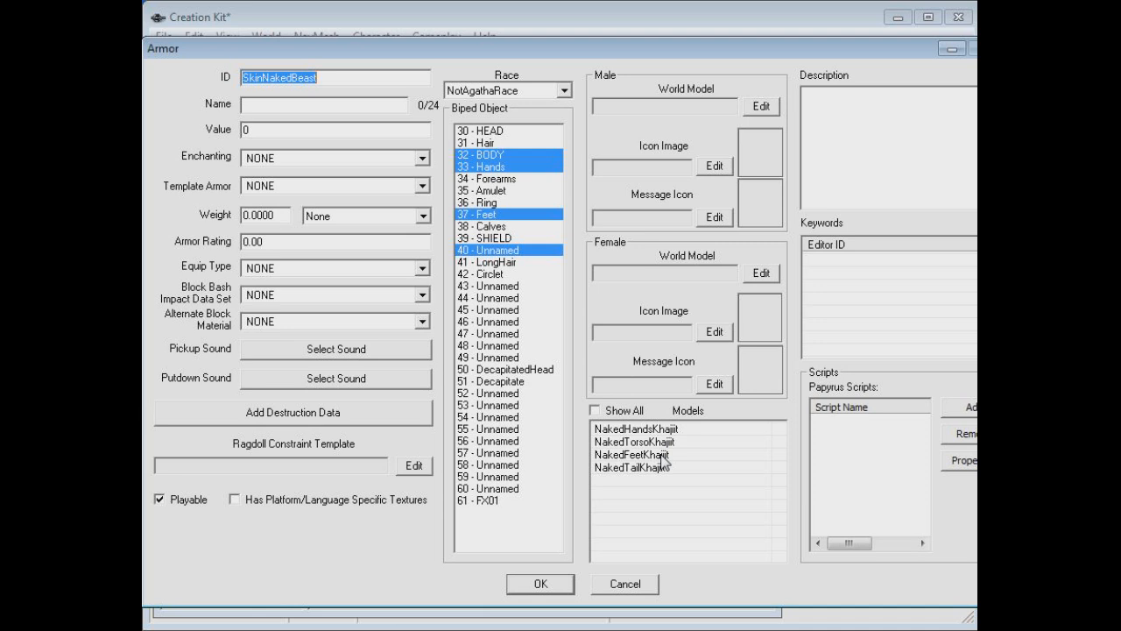
pyautogui.click(540, 584)
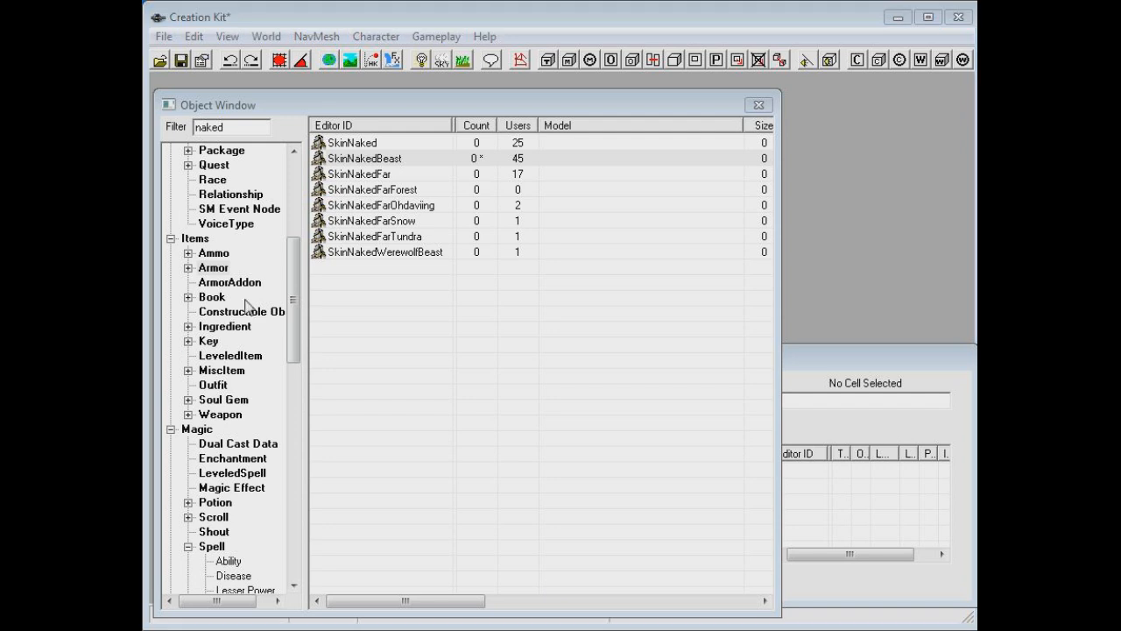
# List all races without the naked filter and open NotAgathaRace for editing.
pyautogui.moveTo(292, 298); pyautogui.dragTo(293, 271)
pyautogui.click(215, 267)
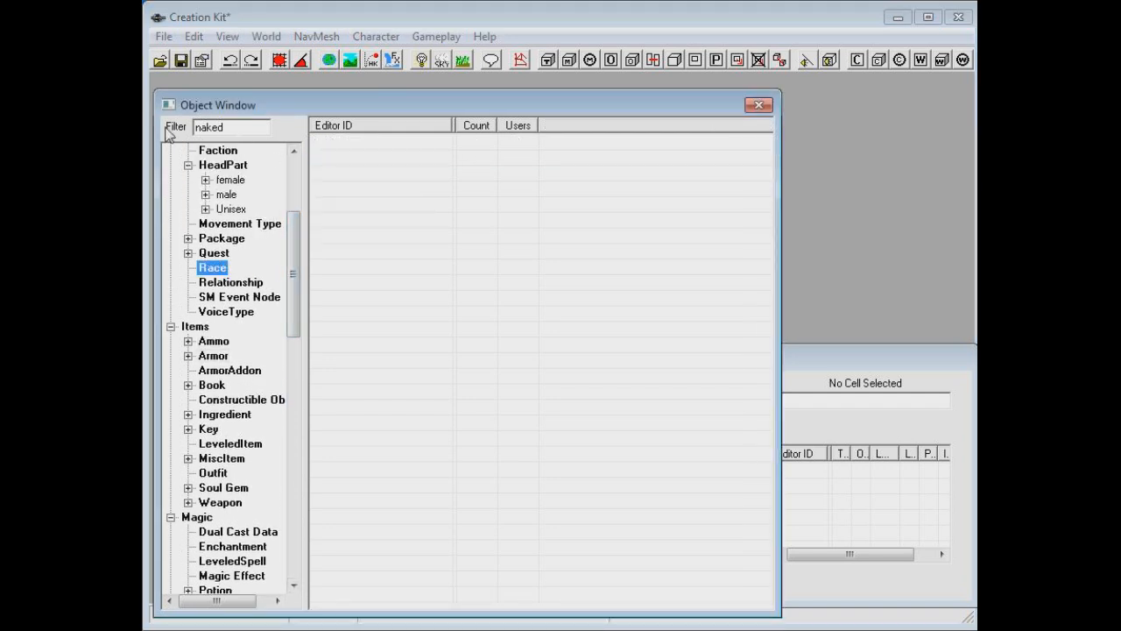
pyautogui.doubleClick(210, 127)
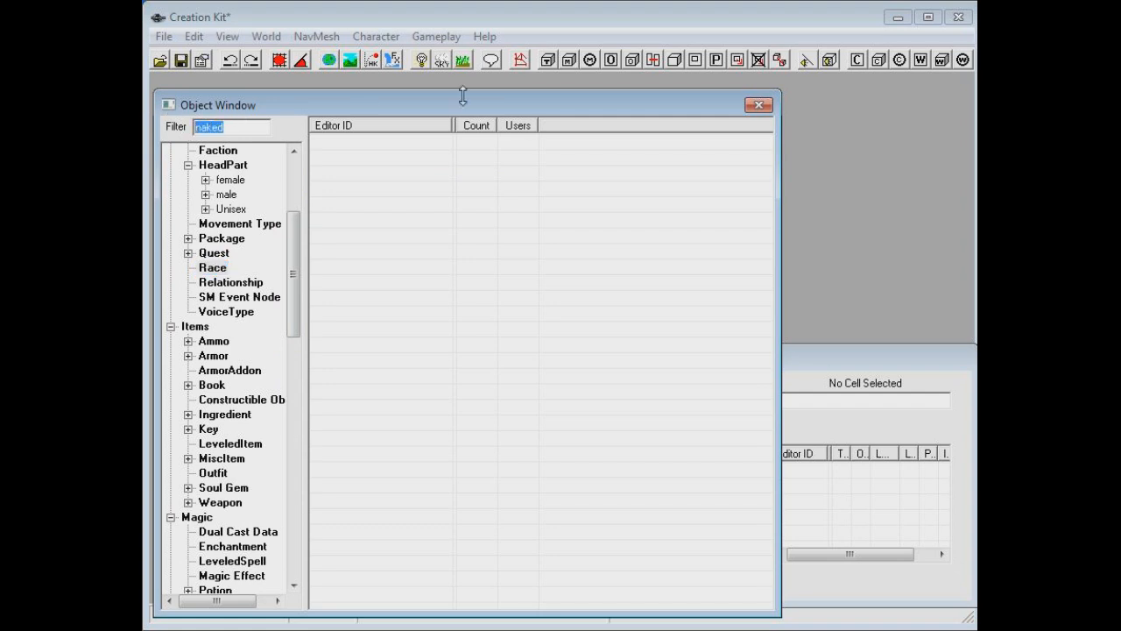
pyautogui.press('BackSpace')
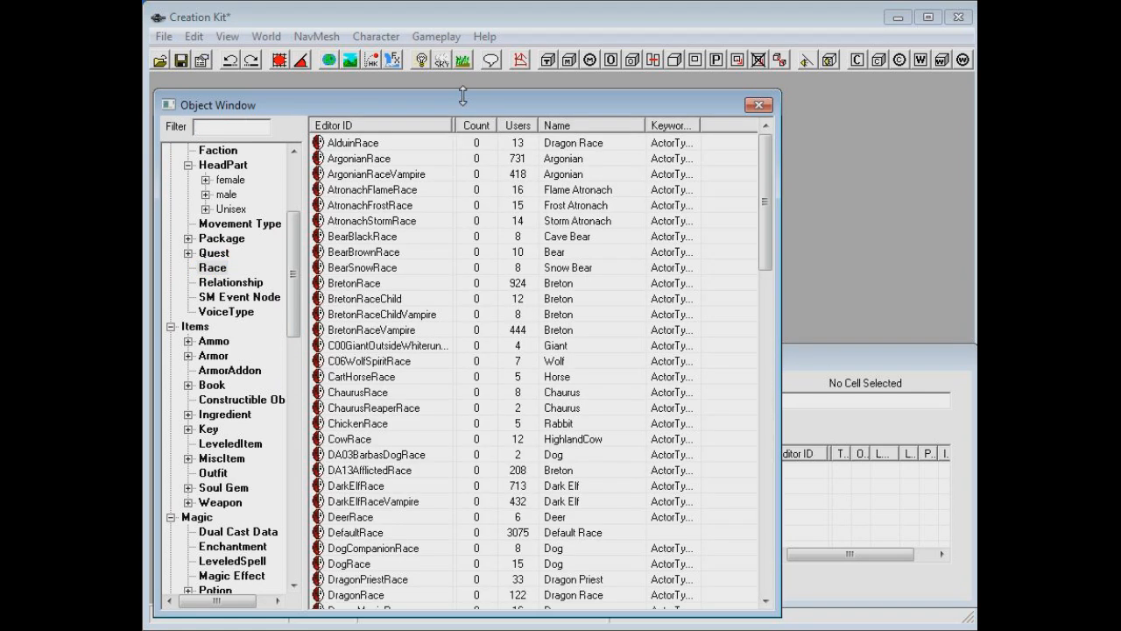
pyautogui.moveTo(765, 172); pyautogui.dragTo(770, 419)
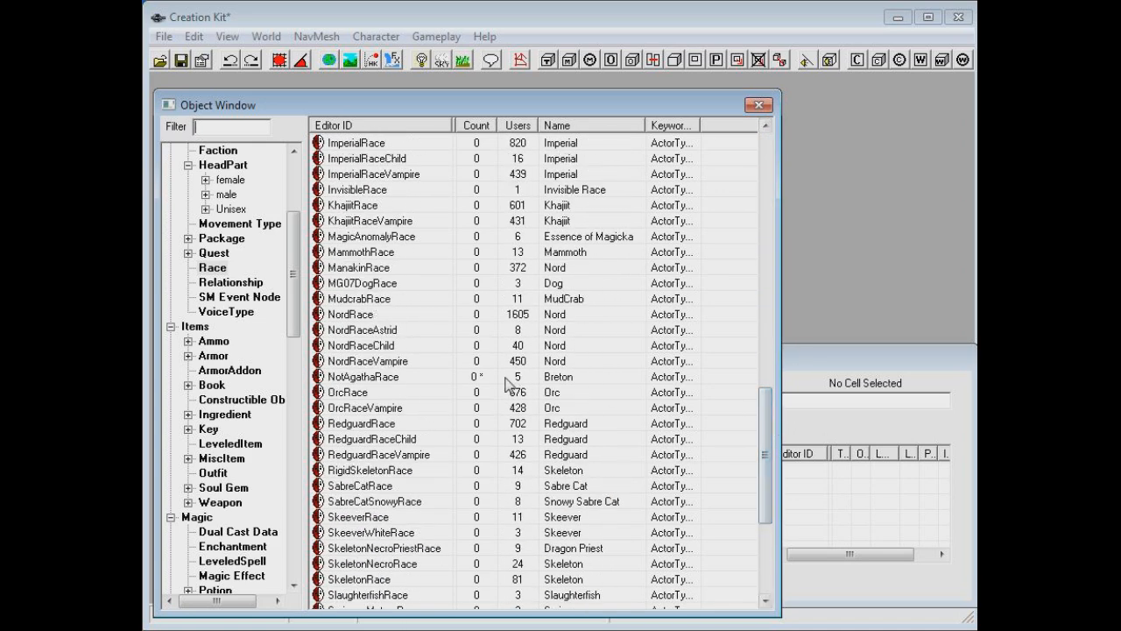
pyautogui.doubleClick(436, 376)
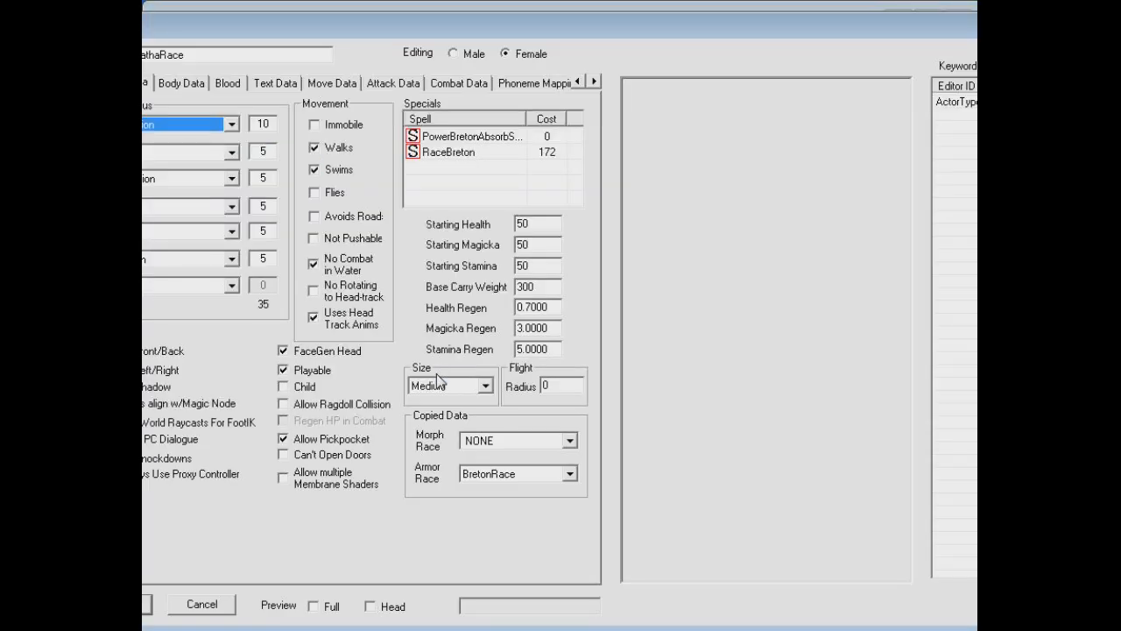
# Enable the full-body preview of the female NotAgathaRace, accept all model warnings, and examine the head, body skin and tail up close.
pyautogui.click(330, 606)
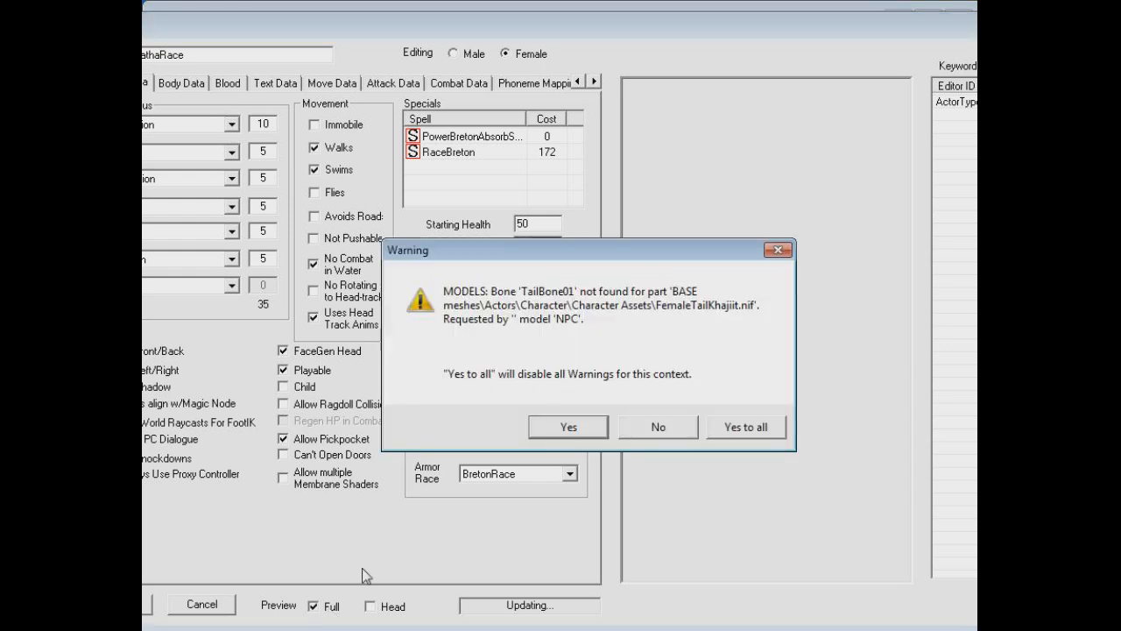
pyautogui.click(746, 427)
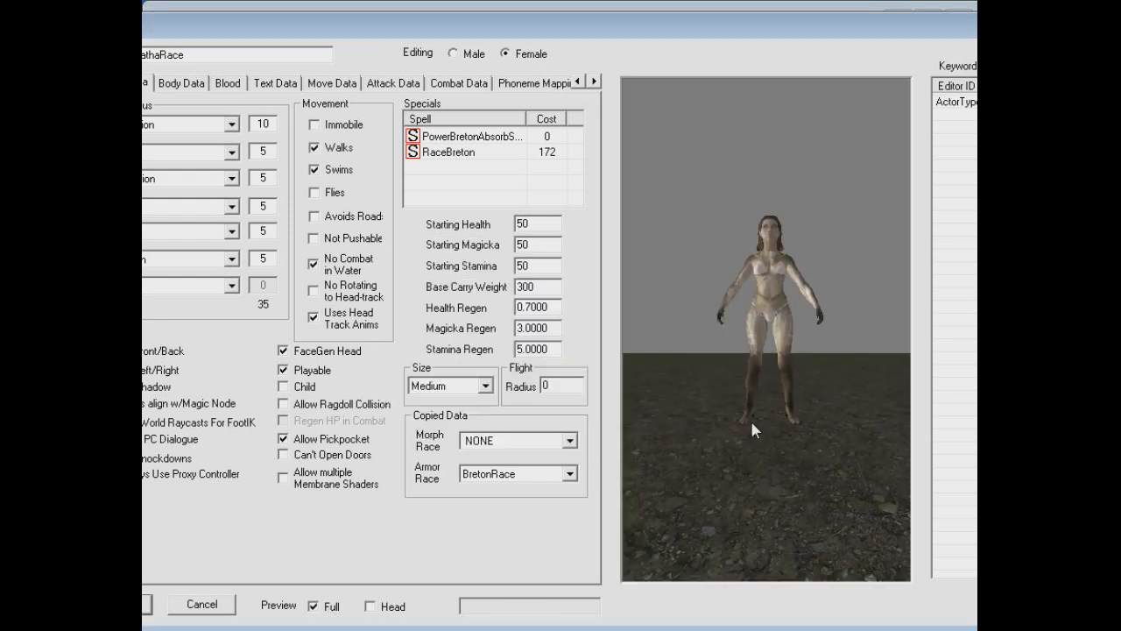
pyautogui.scroll(1, 736, 317)
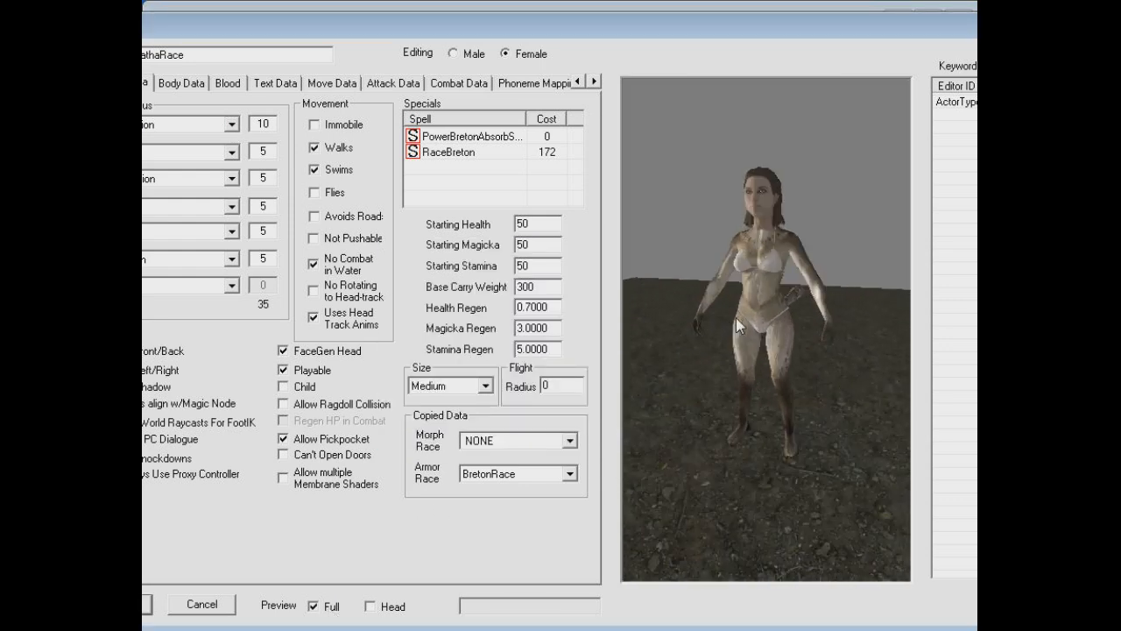
pyautogui.scroll(3, 734, 314)
pyautogui.moveTo(739, 312)
pyautogui.mouseDown(button='middle')
pyautogui.moveTo(681, 347)
pyautogui.moveTo(733, 296)
pyautogui.mouseUp(button='middle')
pyautogui.scroll(-3, 732, 287)
pyautogui.scroll(4, 731, 286)
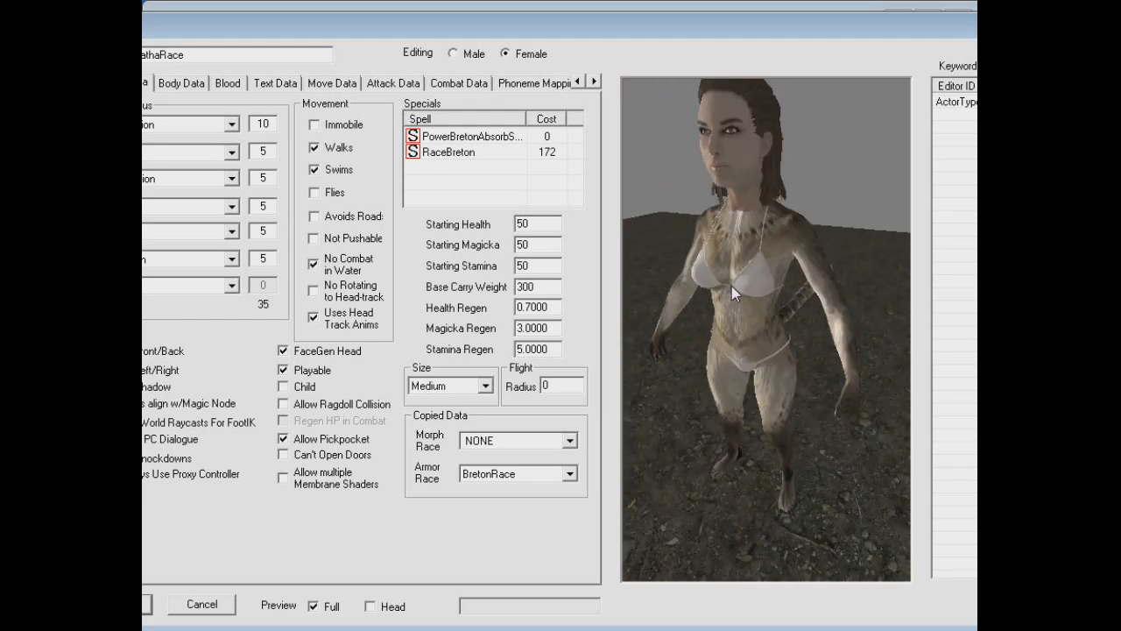
pyautogui.moveTo(765, 296); pyautogui.dragTo(743, 205, button='middle')
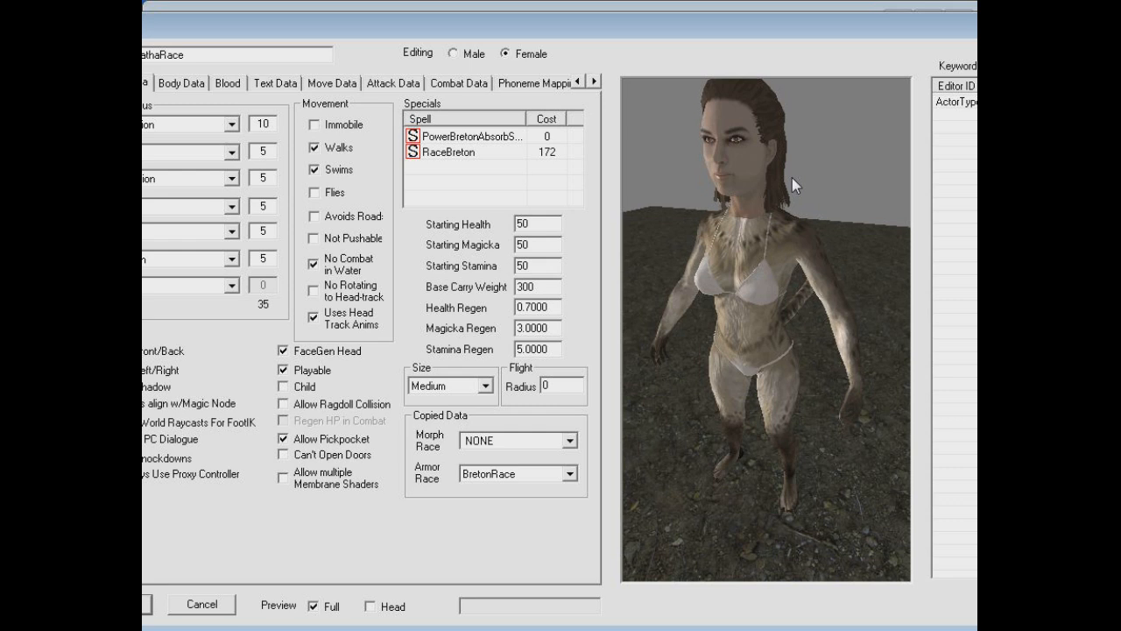
pyautogui.moveTo(792, 179)
pyautogui.mouseDown()
pyautogui.moveTo(830, 178)
pyautogui.moveTo(806, 175)
pyautogui.mouseUp()
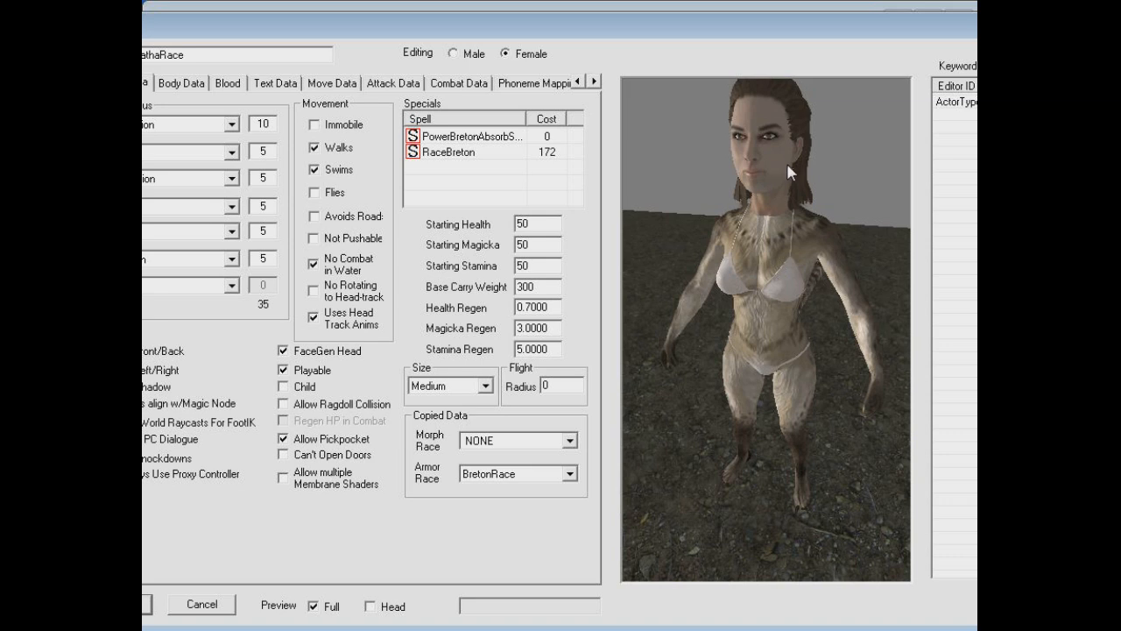
pyautogui.moveTo(810, 186)
pyautogui.mouseDown()
pyautogui.moveTo(788, 184)
pyautogui.moveTo(796, 176)
pyautogui.mouseUp()
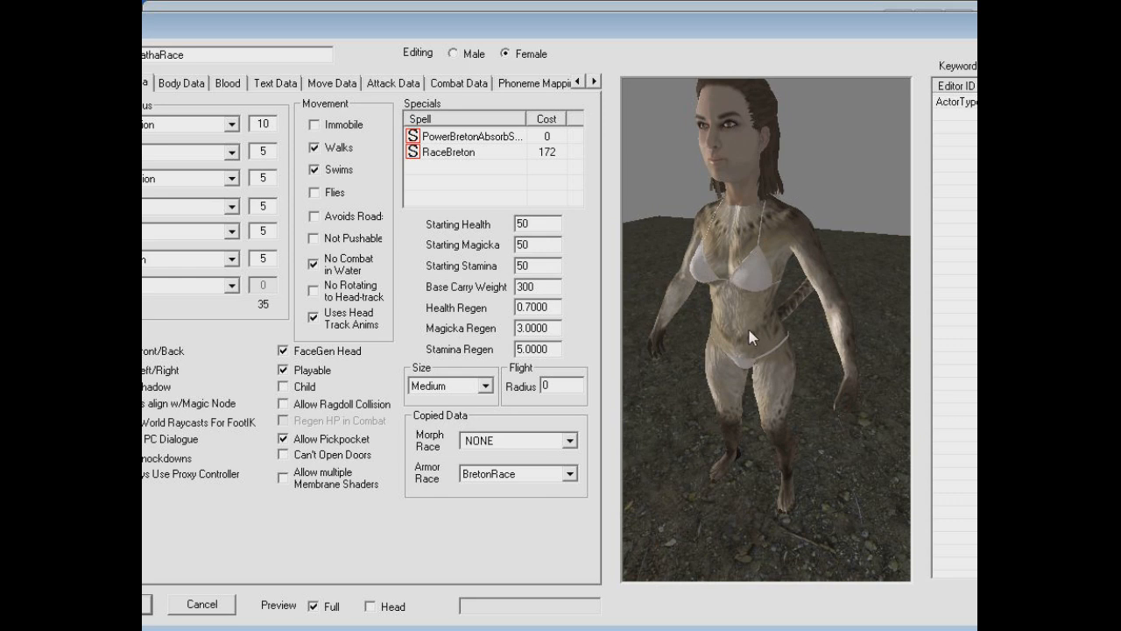
# Inspect the race's general data, including the choices for the first skill bonus and the two spells under Specials.
pyautogui.moveTo(536, 32); pyautogui.dragTo(610, 26)
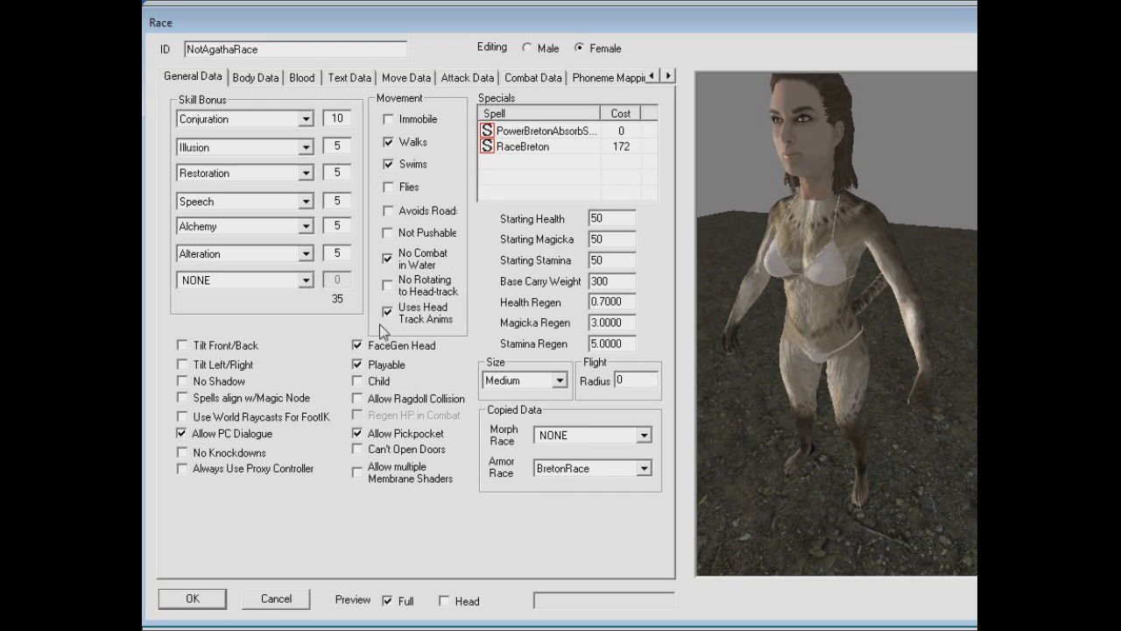
pyautogui.click(237, 115)
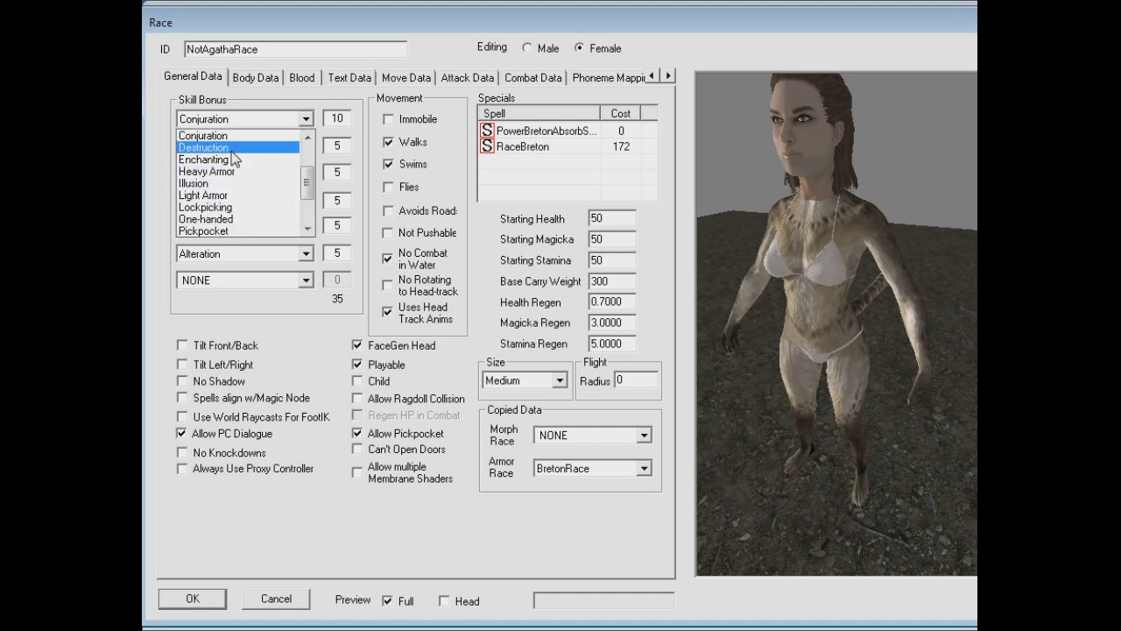
pyautogui.click(237, 118)
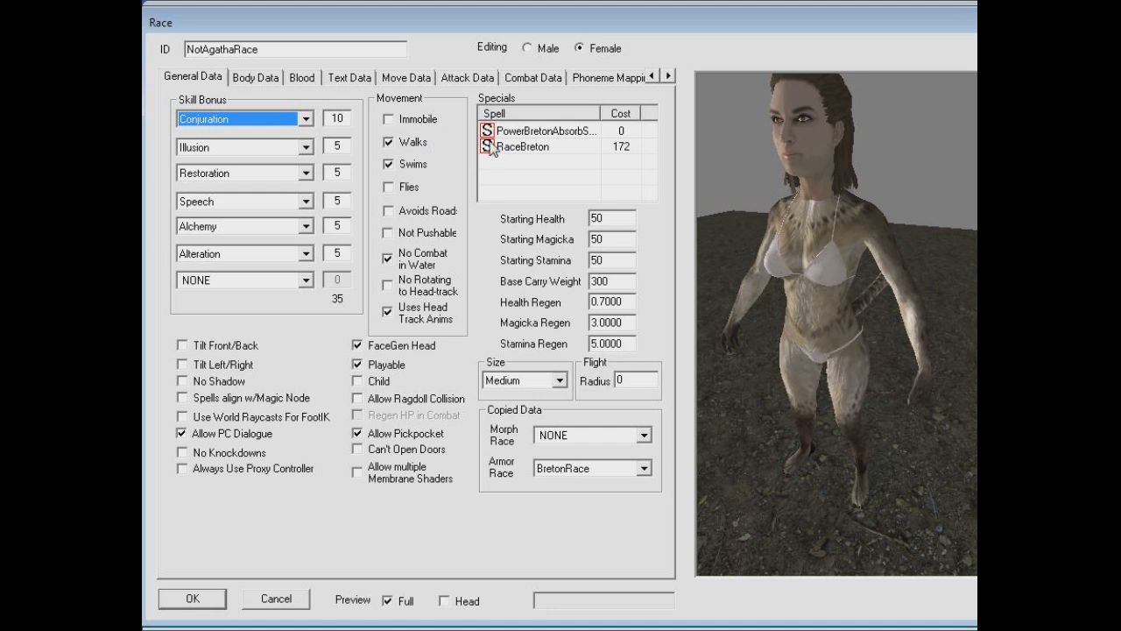
pyautogui.click(550, 134)
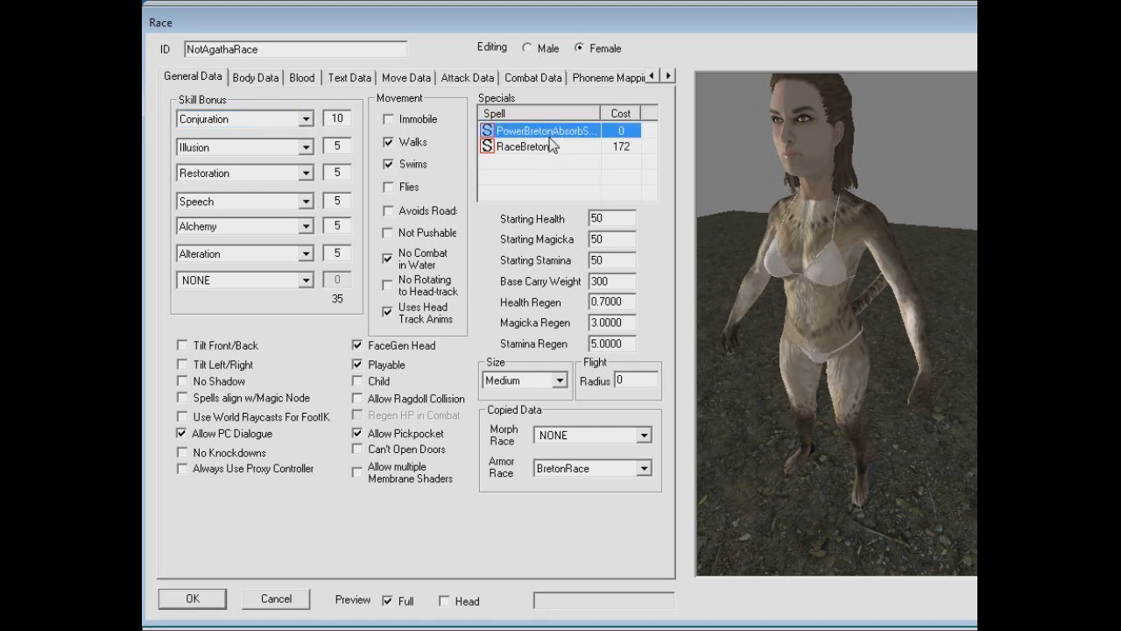
pyautogui.click(551, 147)
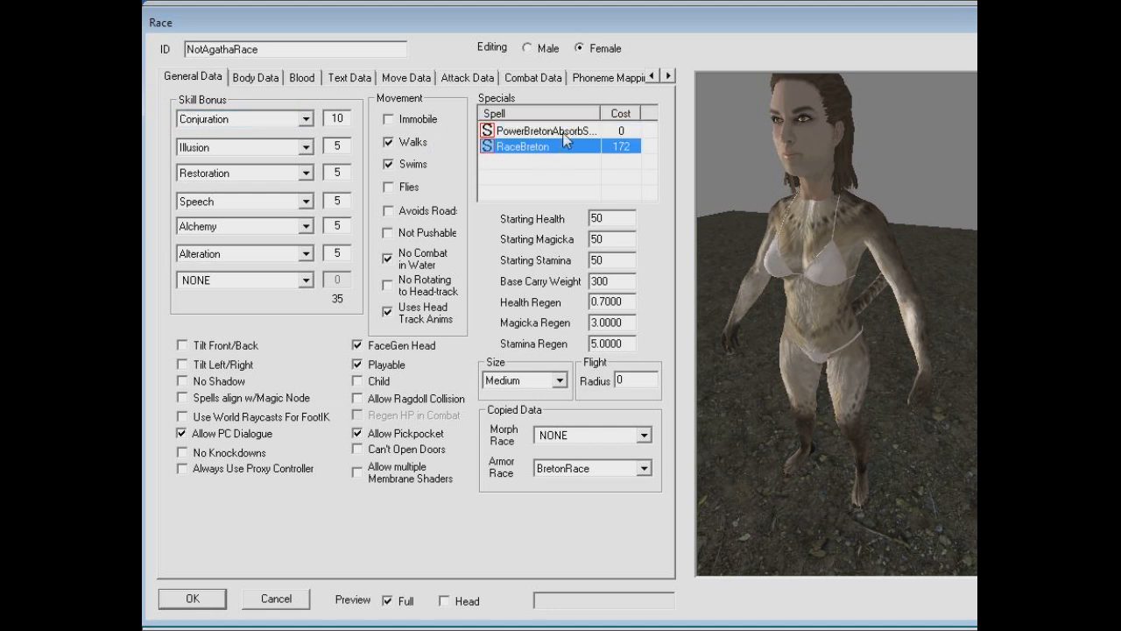
# Move the Race window aside to uncover the Object Window and list the Ability spells there.
pyautogui.moveTo(408, 21); pyautogui.dragTo(534, 20)
pyautogui.moveTo(615, 50); pyautogui.dragTo(733, 60)
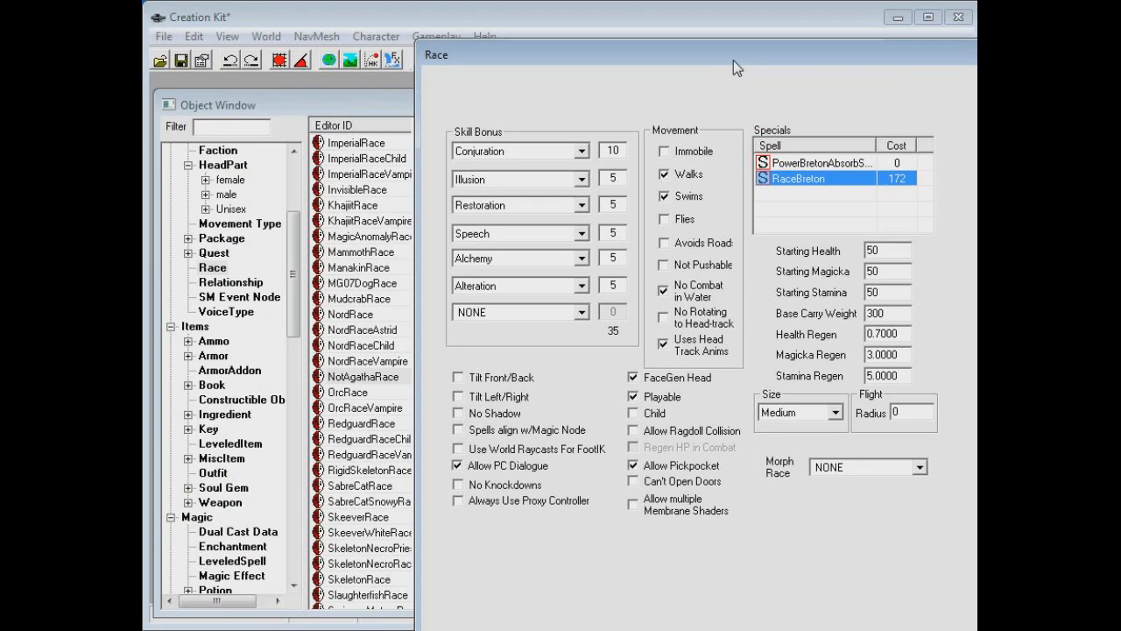
pyautogui.click(822, 165)
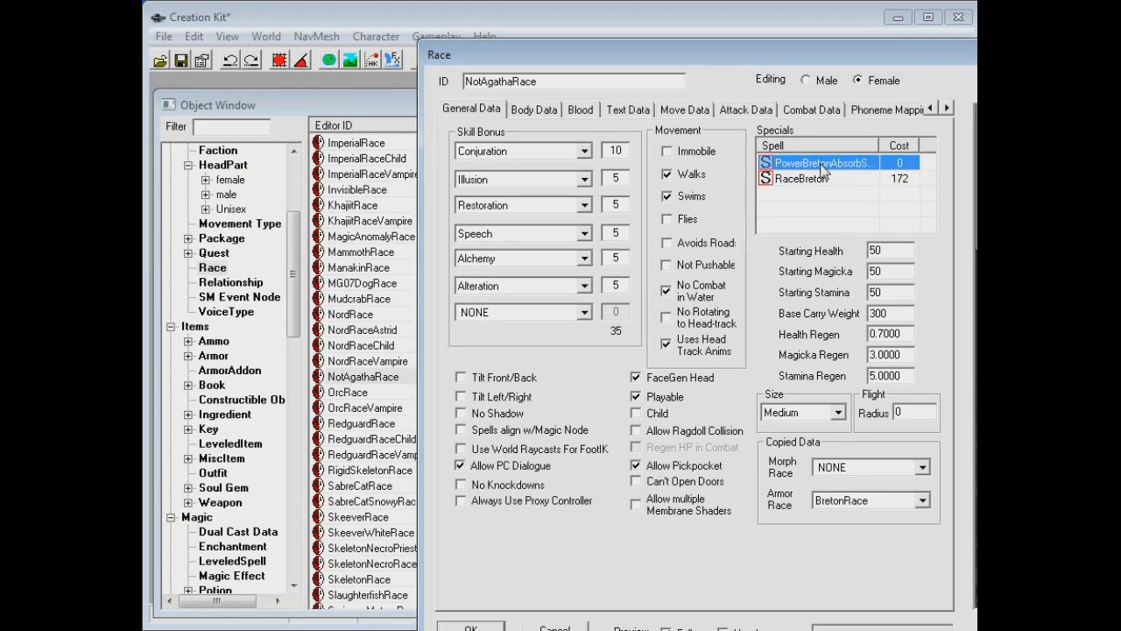
pyautogui.moveTo(292, 249); pyautogui.dragTo(295, 338)
pyautogui.click(197, 209)
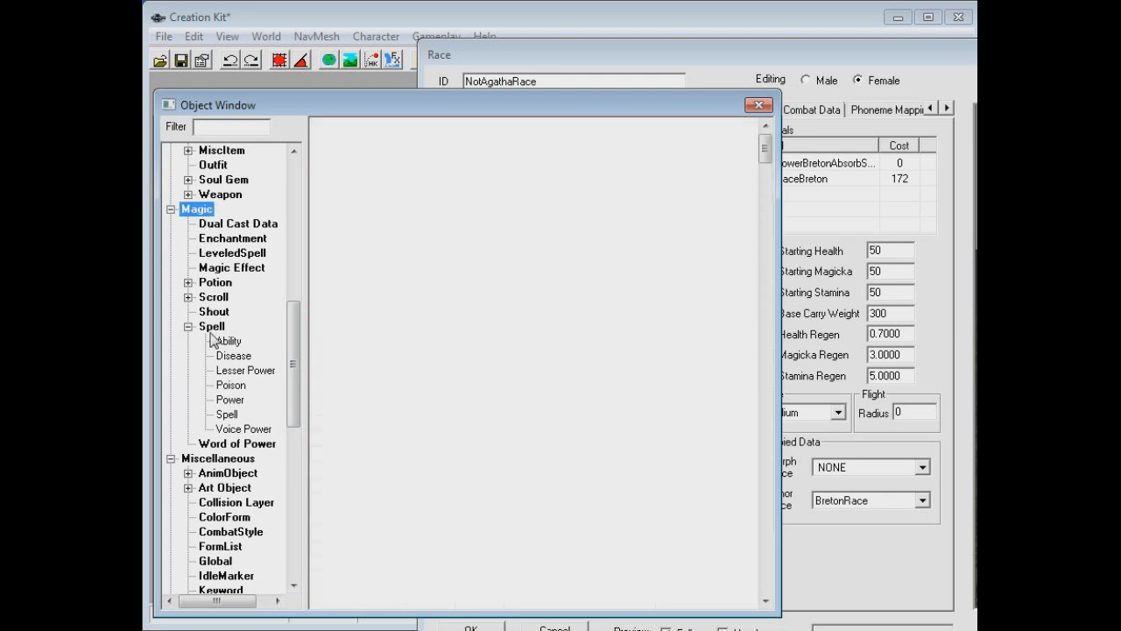
pyautogui.click(211, 330)
pyautogui.click(219, 339)
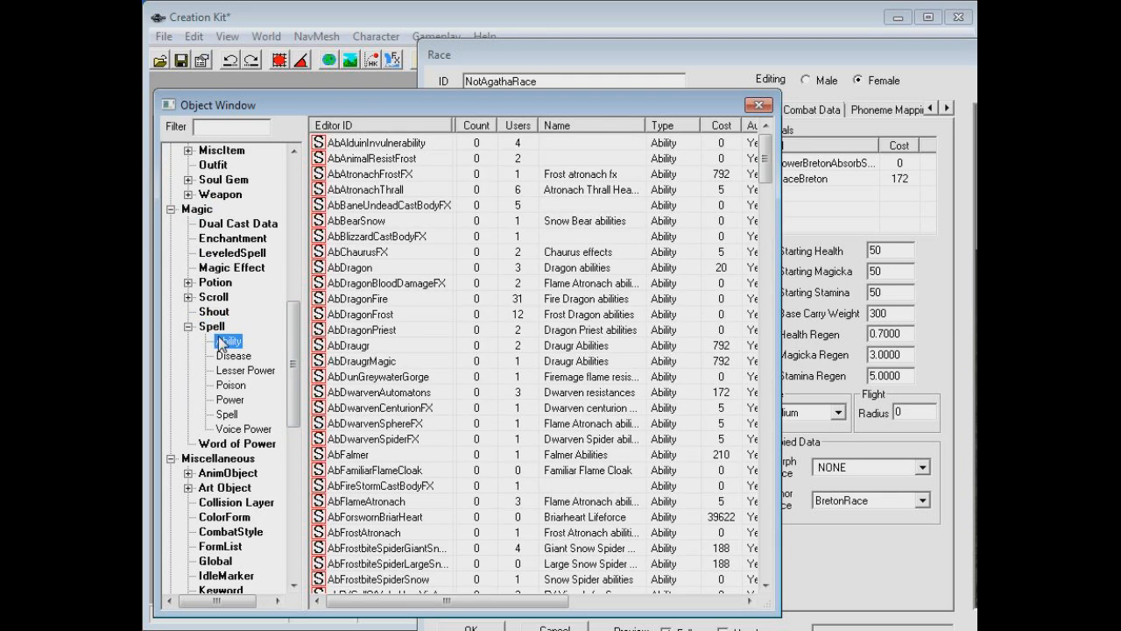
# Find the racial abilities in the Ability spell list and select RaceBreton.
pyautogui.click(434, 255)
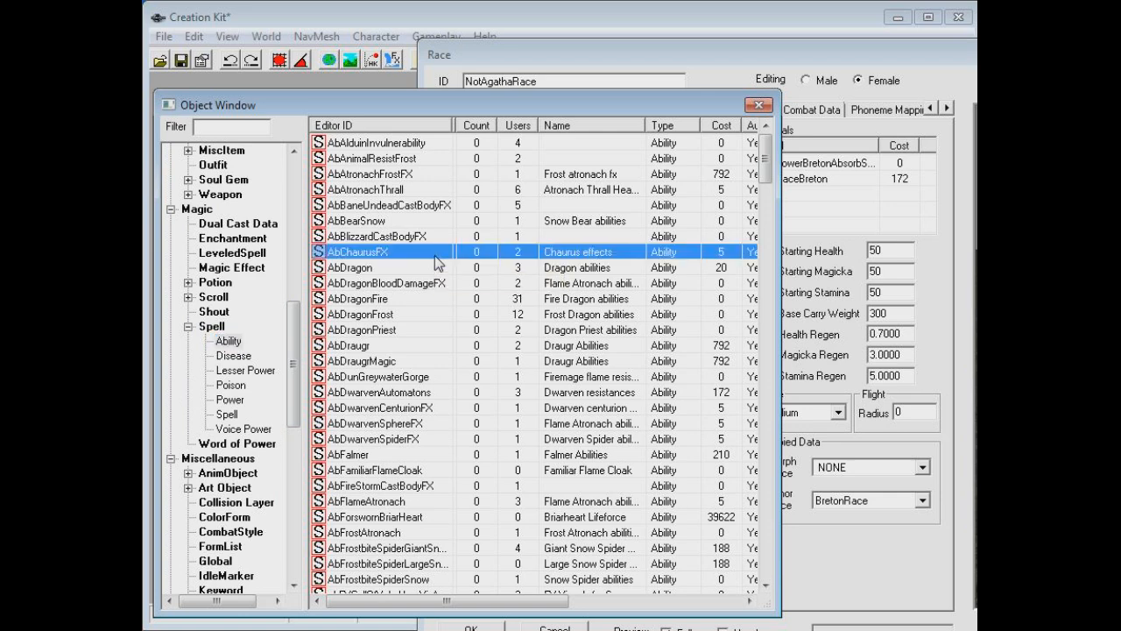
pyautogui.press('t')
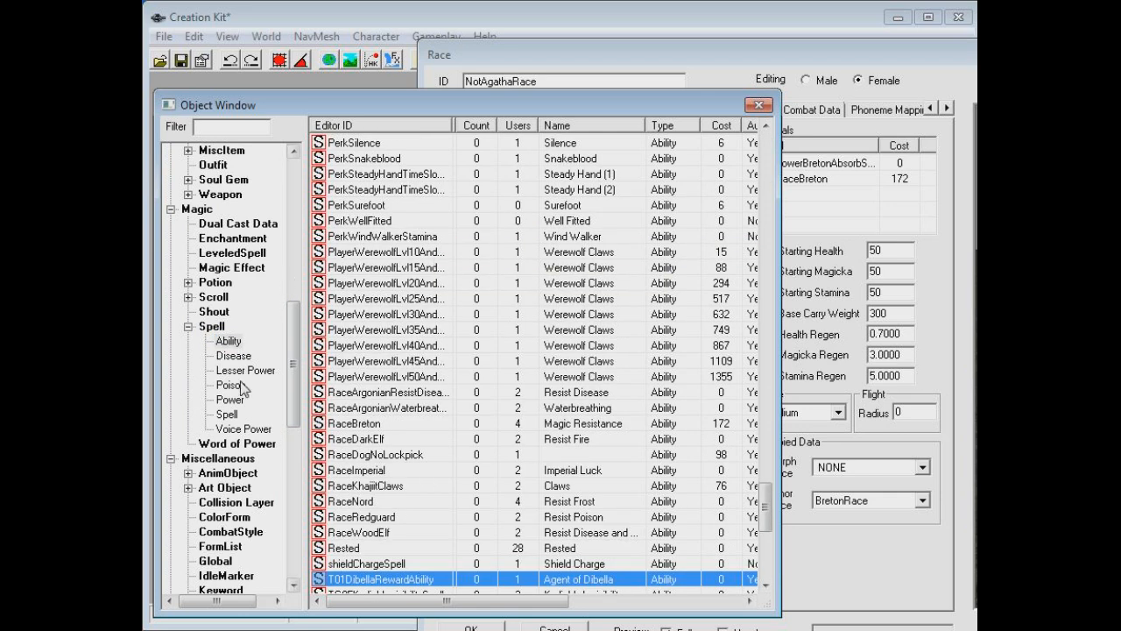
pyautogui.press('r')
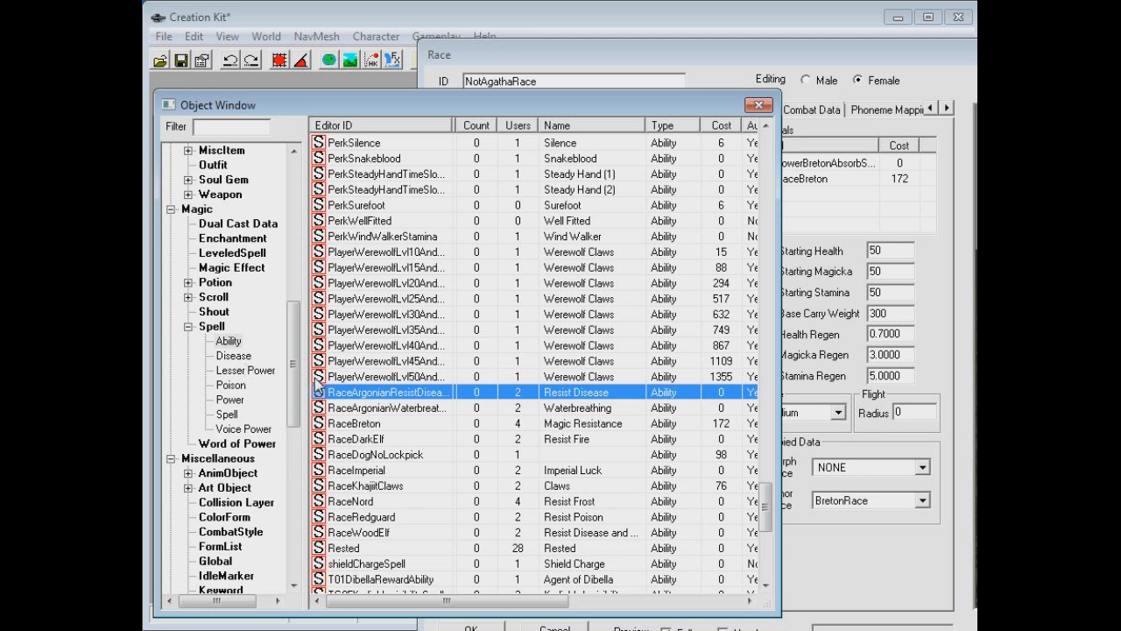
pyautogui.click(370, 423)
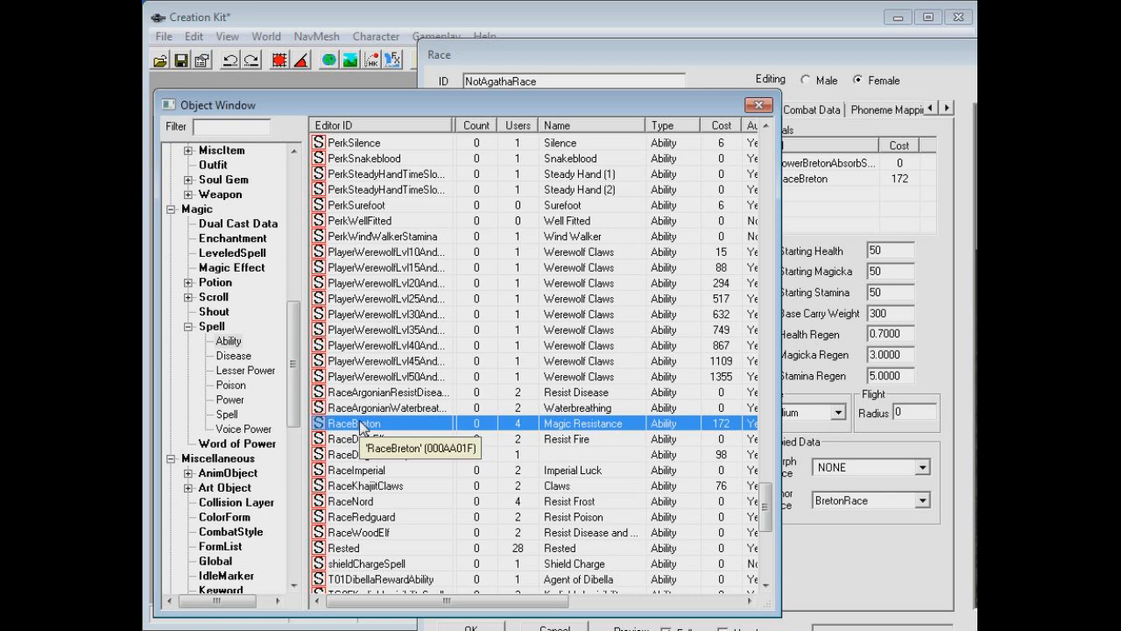
# Delete the RaceBreton spell from the race's Specials list.
pyautogui.click(856, 208)
pyautogui.rightClick(820, 179)
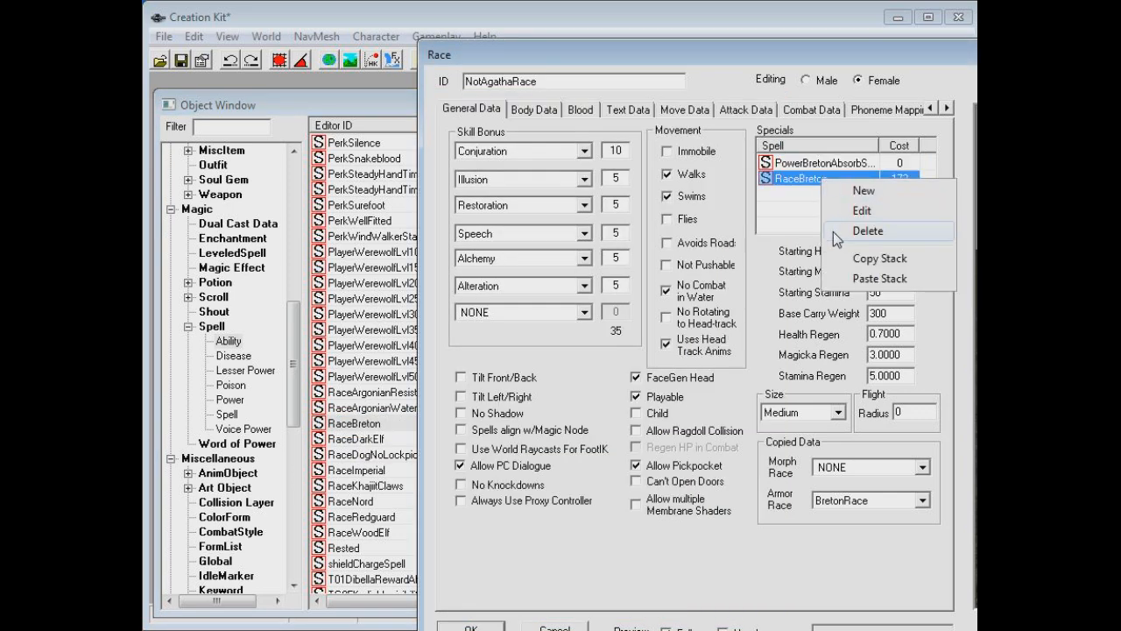
pyautogui.click(867, 230)
# Inspect the effects of the RaceBreton ability and add it back to the race's Specials list.
pyautogui.click(361, 426)
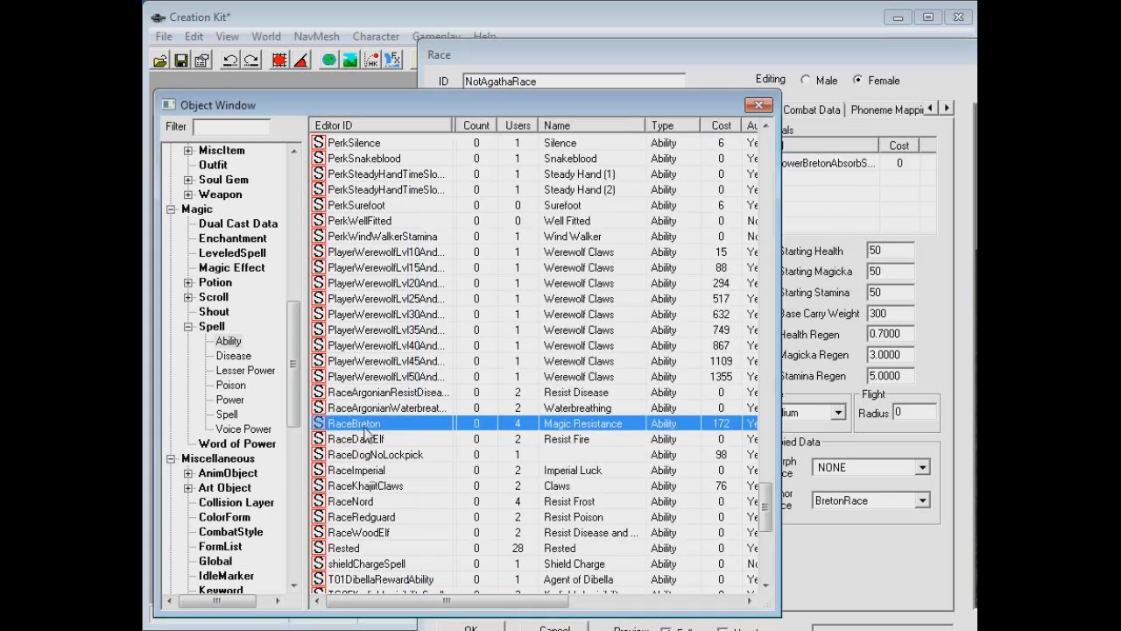
pyautogui.doubleClick(592, 427)
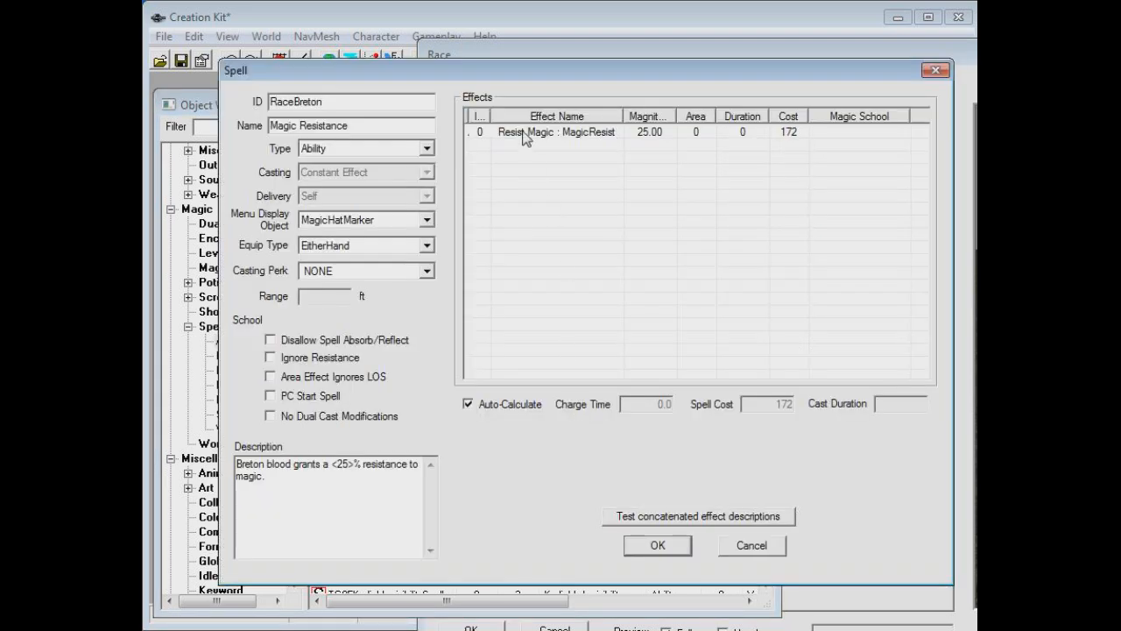
pyautogui.click(736, 547)
pyautogui.moveTo(366, 428); pyautogui.dragTo(791, 193)
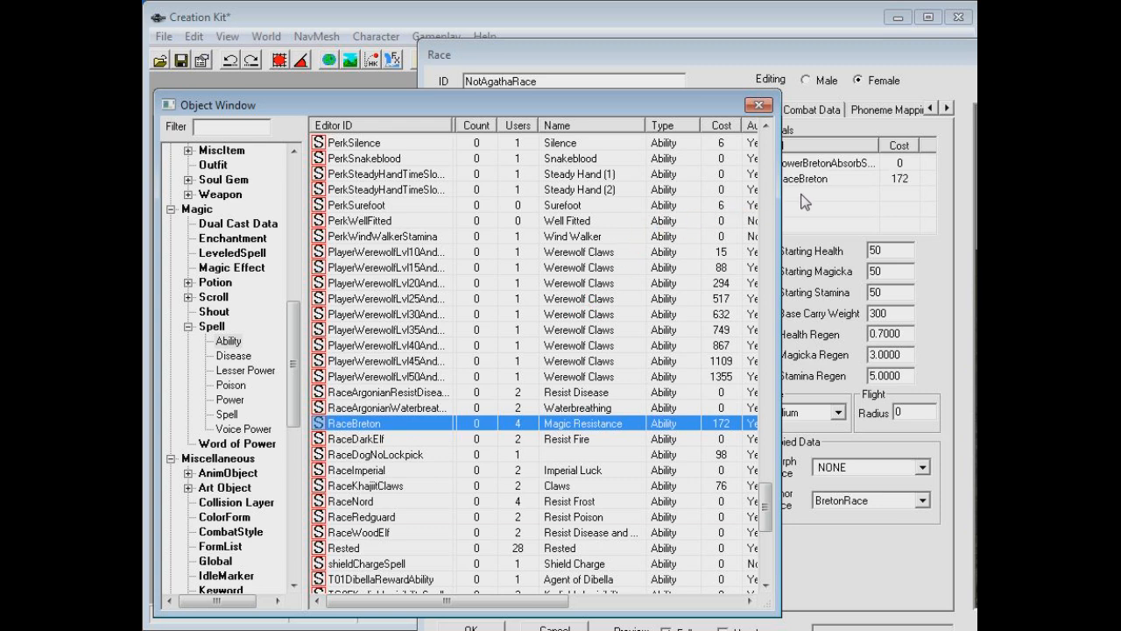
pyautogui.click(805, 201)
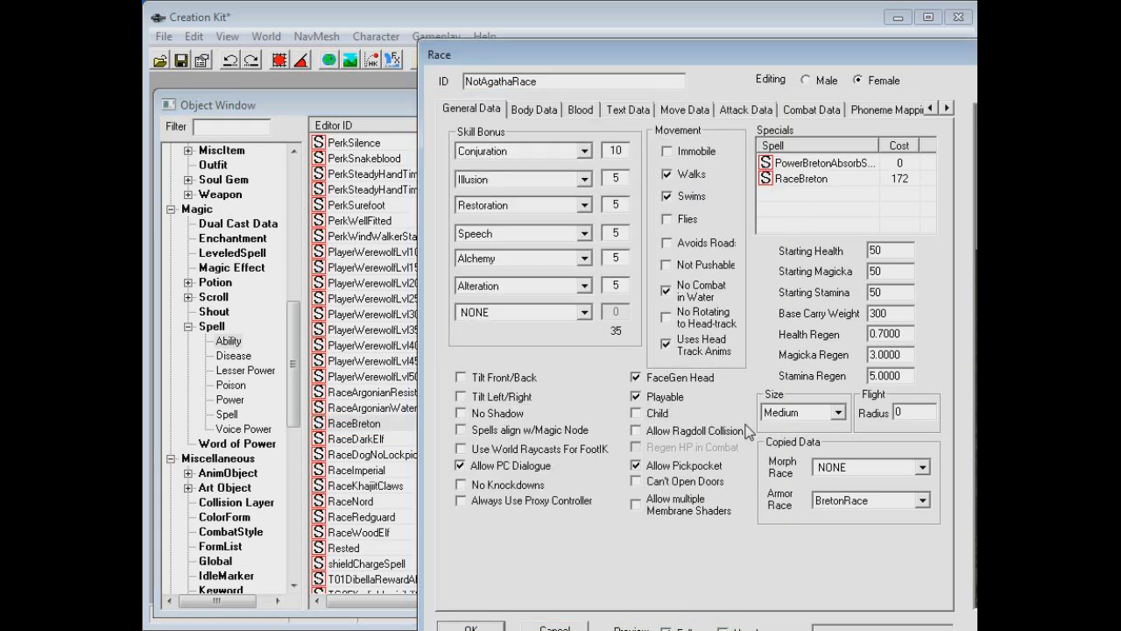
# Inspect the effect of the RaceImperial ability and test its concatenated effect descriptions without changing the spell.
pyautogui.click(366, 476)
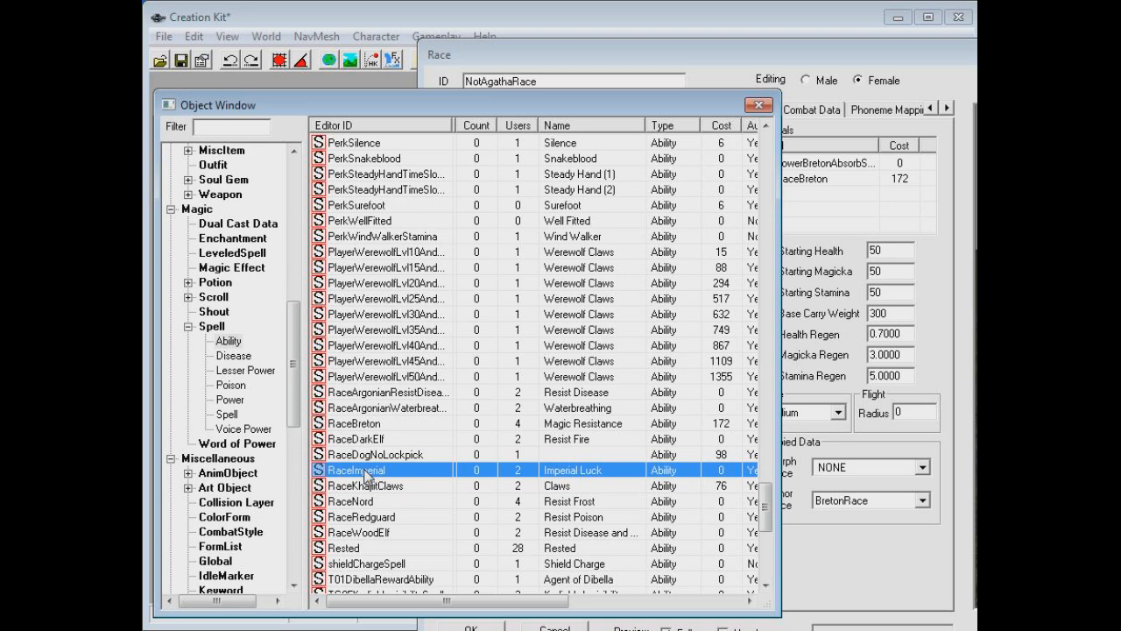
pyautogui.doubleClick(366, 474)
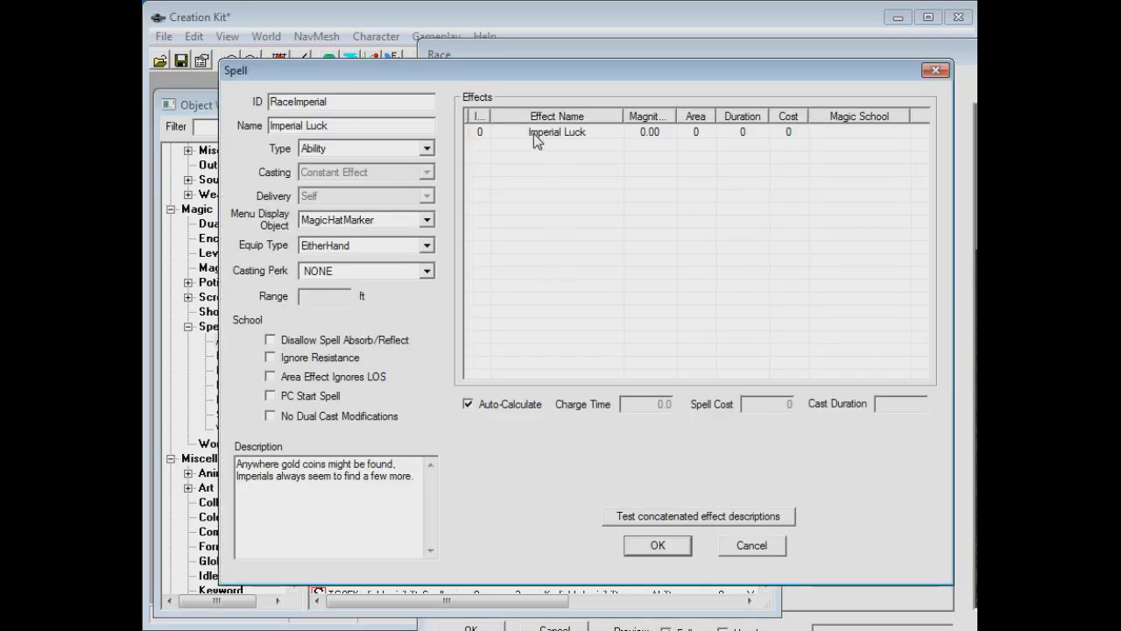
pyautogui.doubleClick(588, 133)
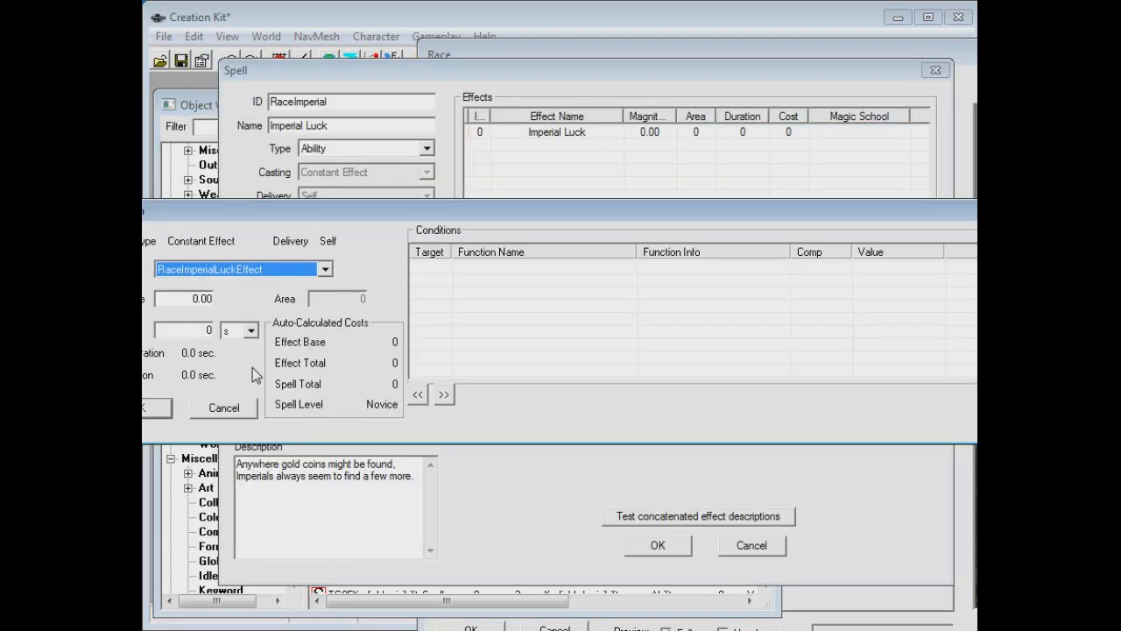
pyautogui.click(239, 406)
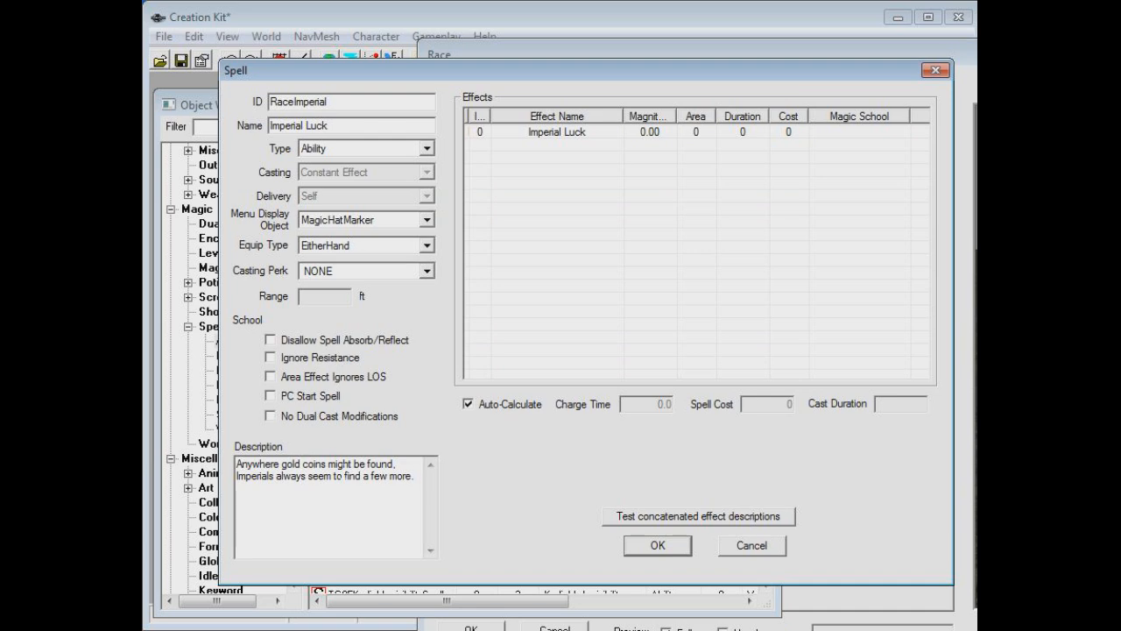
pyautogui.click(725, 517)
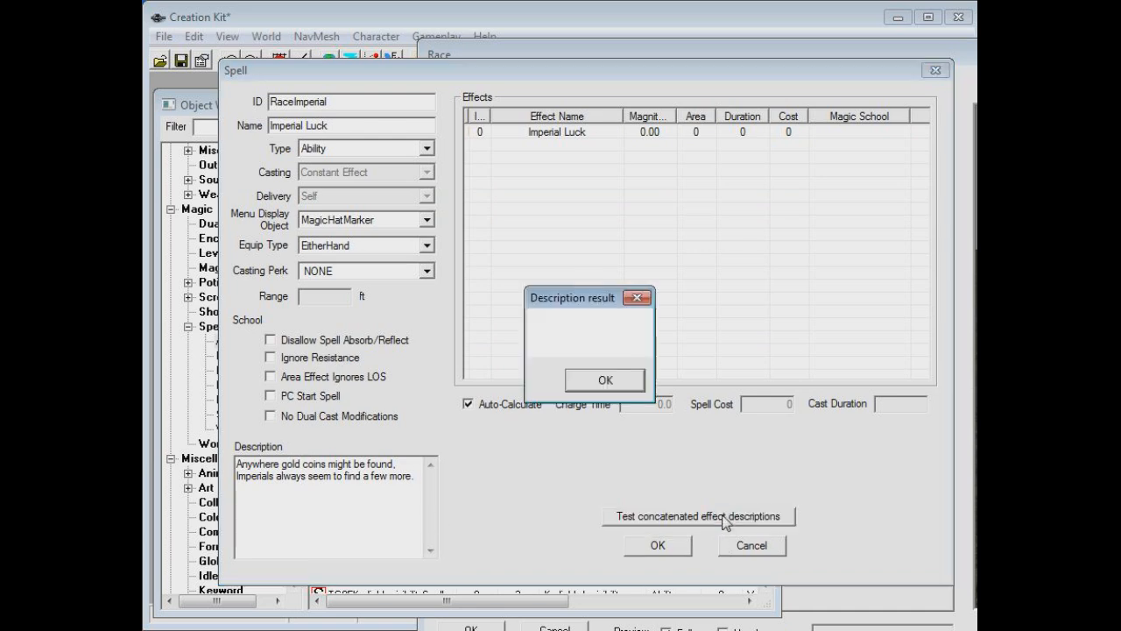
pyautogui.click(637, 385)
pyautogui.click(752, 545)
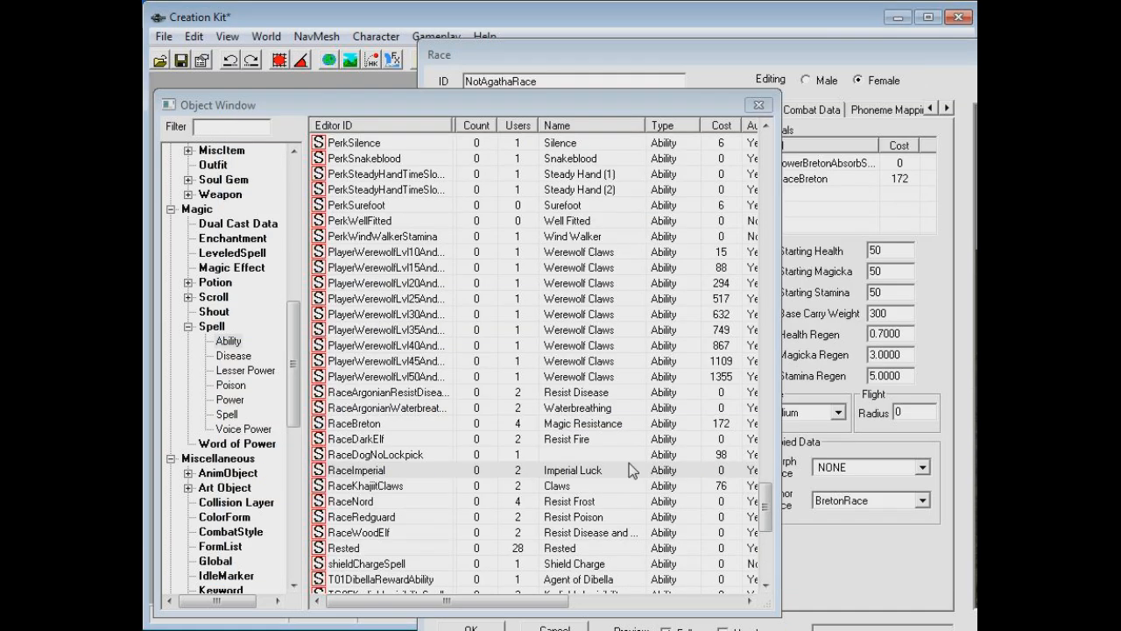
# Return to the Race window and change the race's name in its text data to "Not Agatha".
pyautogui.click(774, 56)
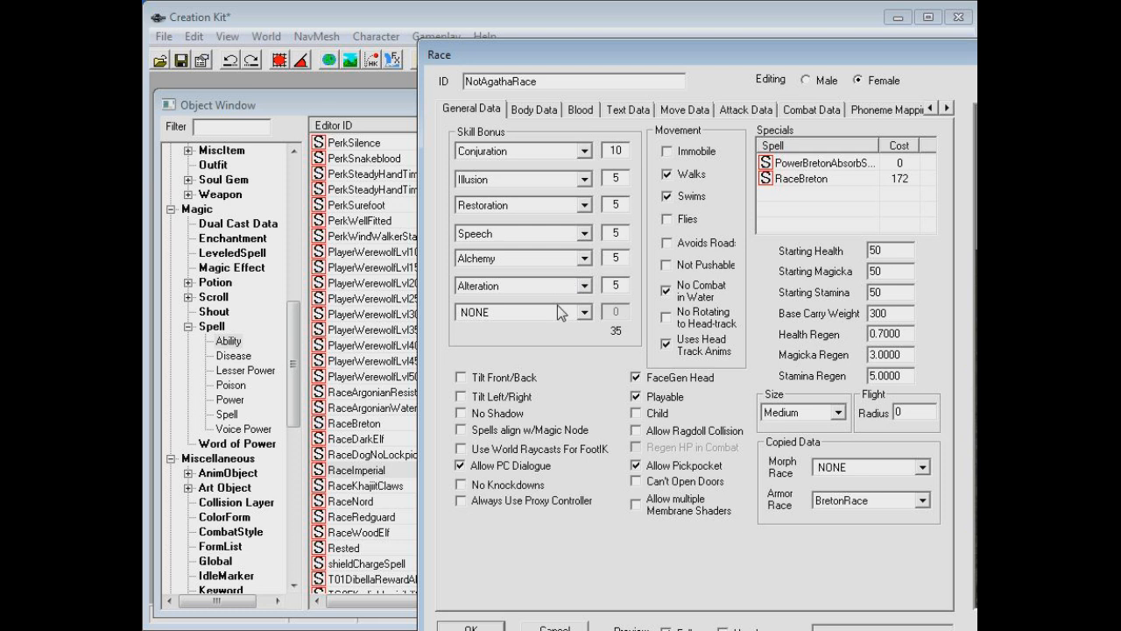
pyautogui.click(626, 110)
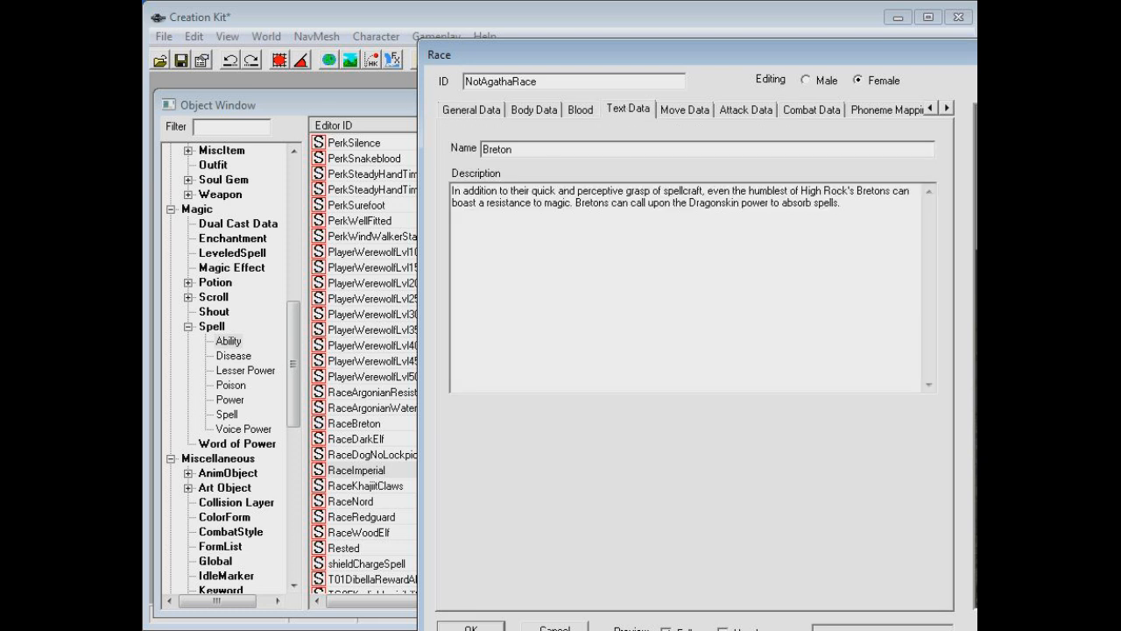
pyautogui.doubleClick(511, 149)
pyautogui.write('Not Agatha')
pyautogui.press('Tab')
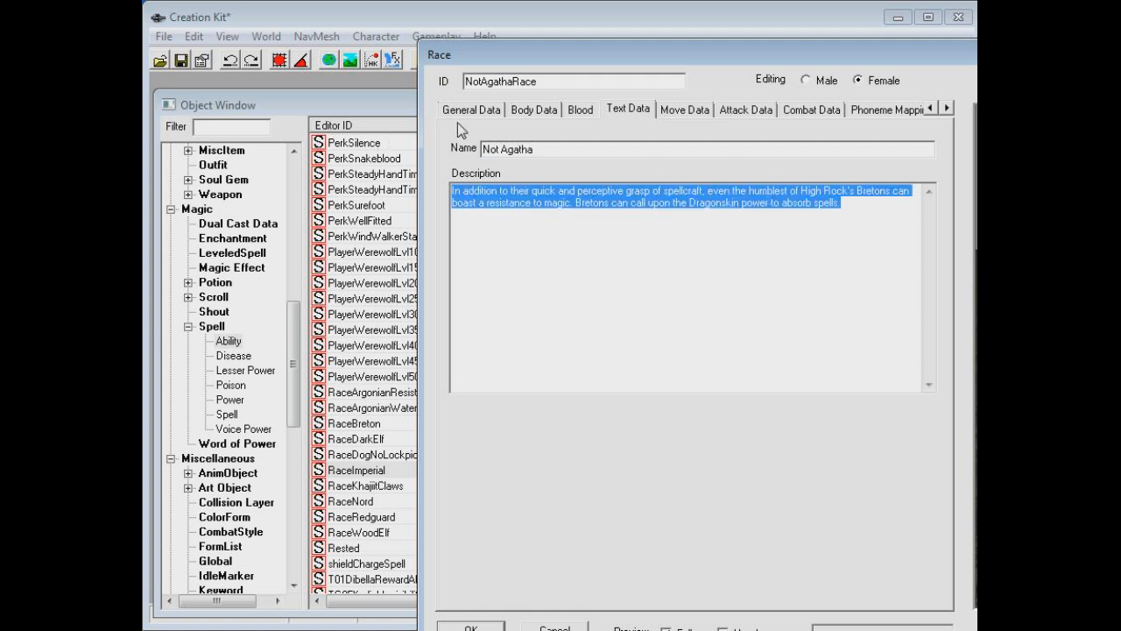
# Replace the race's description with "I do not have a description".
pyautogui.press('Delete')
pyautogui.write('I do not have a d')
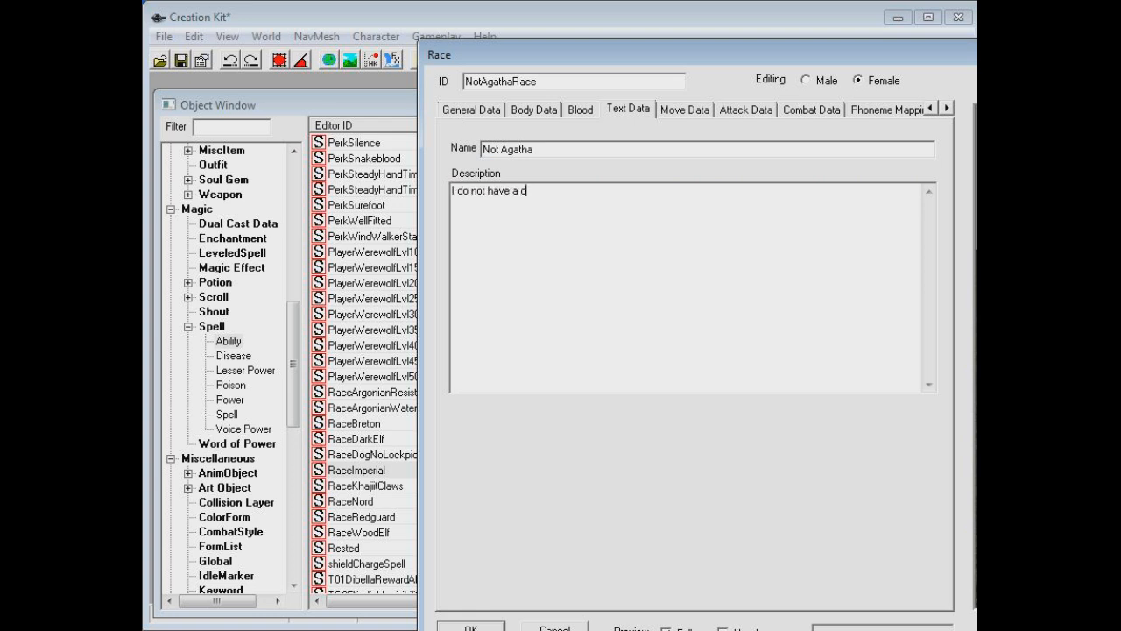
pyautogui.write('escription')
pyautogui.moveTo(532, 149); pyautogui.dragTo(481, 149)
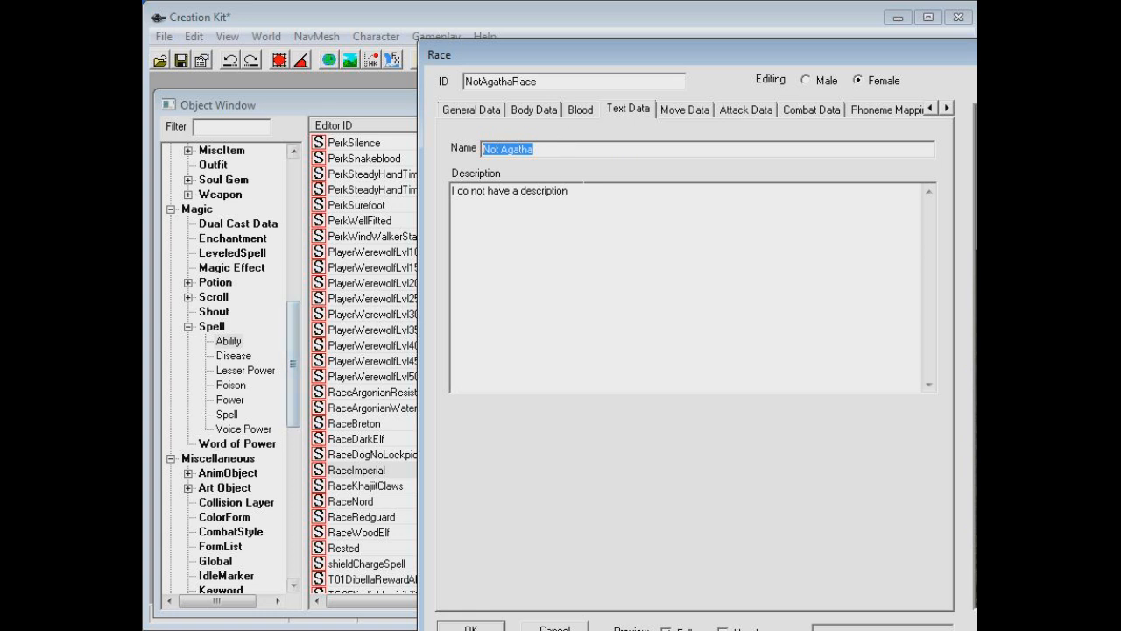
pyautogui.press('Tab')
pyautogui.press('End')
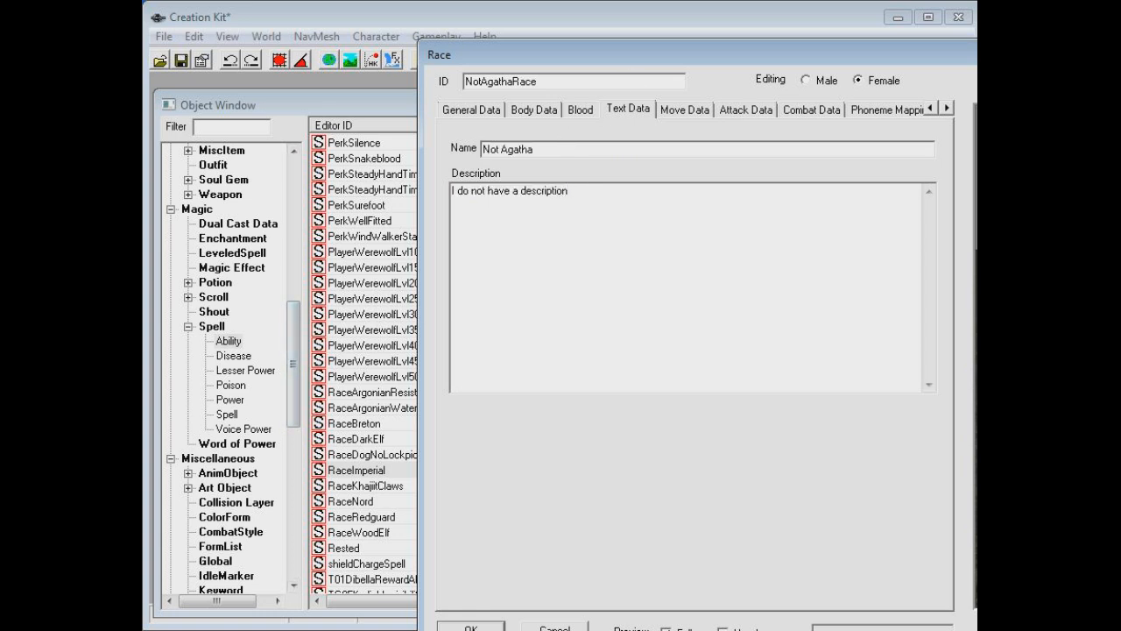
# Reposition the Race window to uncover the body preview, turn the model forward, and show the race's Face Data.
pyautogui.moveTo(1015, 57); pyautogui.dragTo(681, 43)
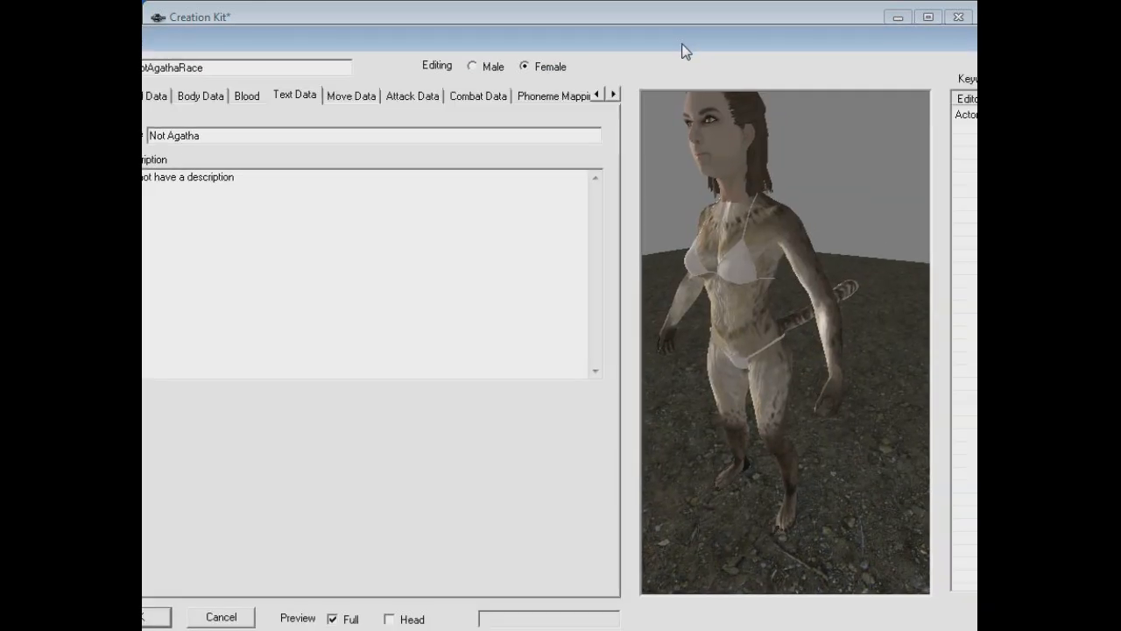
pyautogui.moveTo(773, 189); pyautogui.dragTo(821, 197)
pyautogui.moveTo(774, 49); pyautogui.dragTo(838, 50)
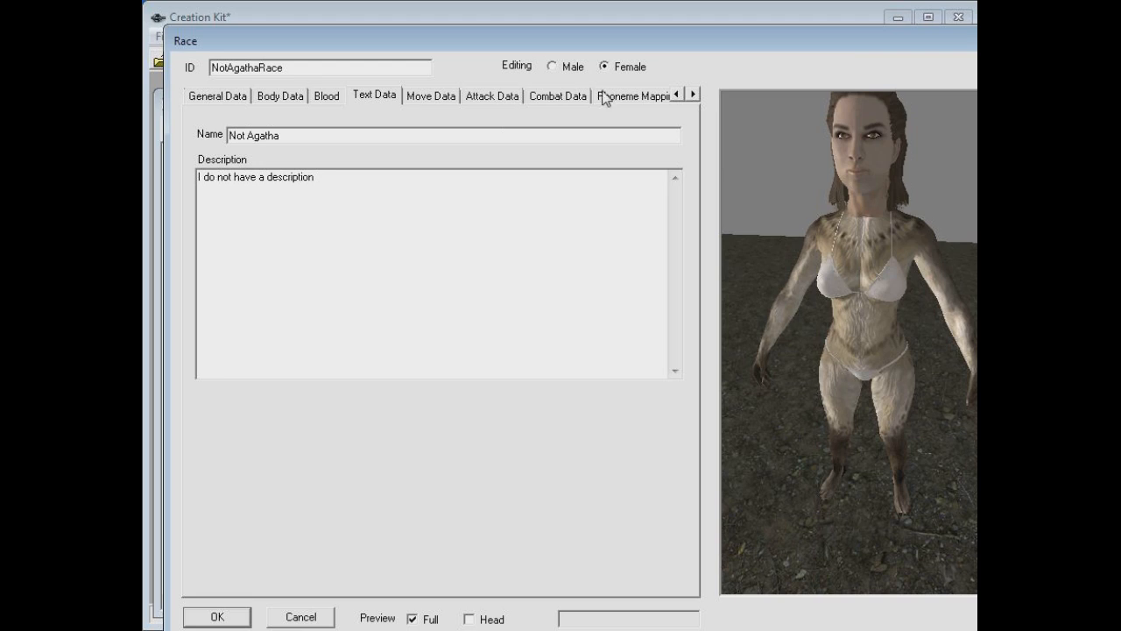
pyautogui.click(692, 93)
pyautogui.click(693, 94)
pyautogui.click(693, 93)
pyautogui.click(693, 94)
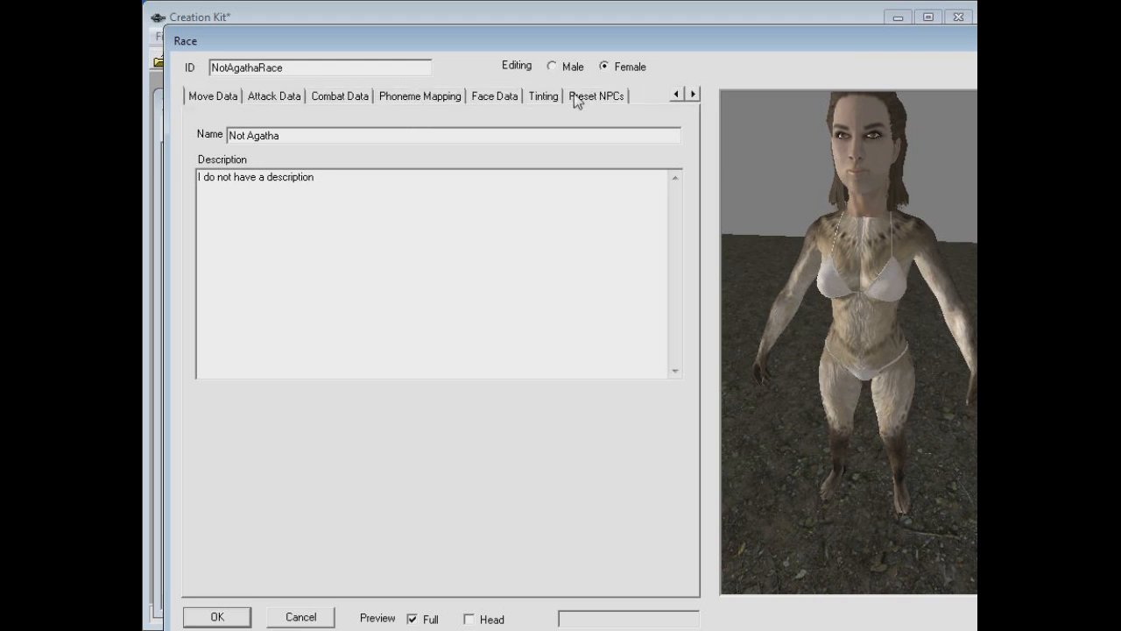
pyautogui.click(511, 96)
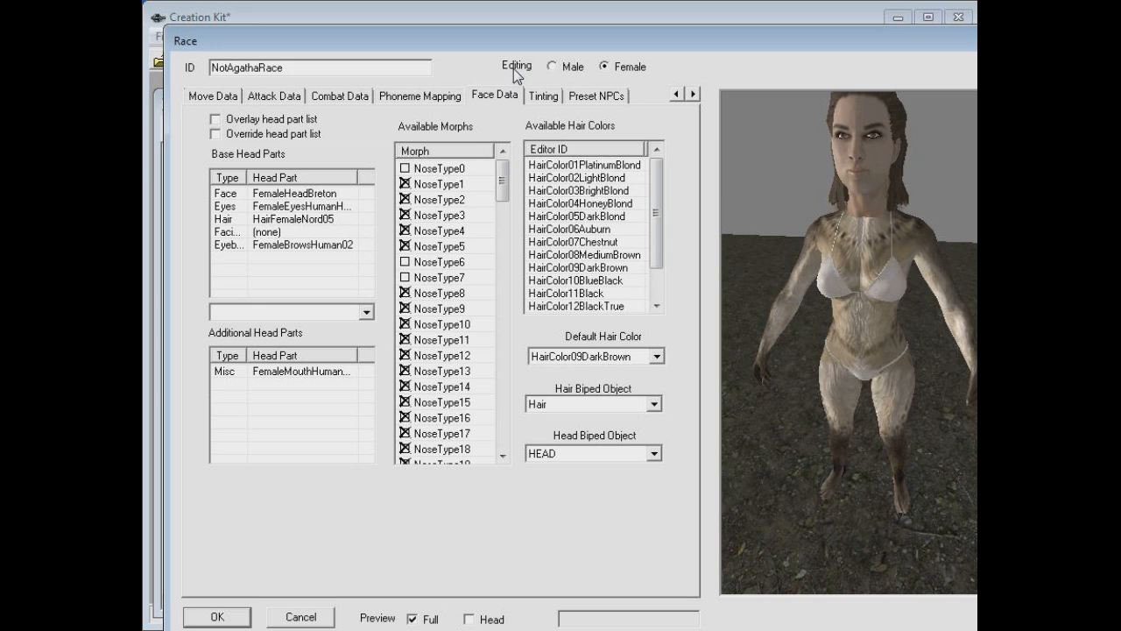
# Examine the female face settings and the previewed head from other angles, and close the Race window without applying changes.
pyautogui.moveTo(530, 43); pyautogui.dragTo(557, 64)
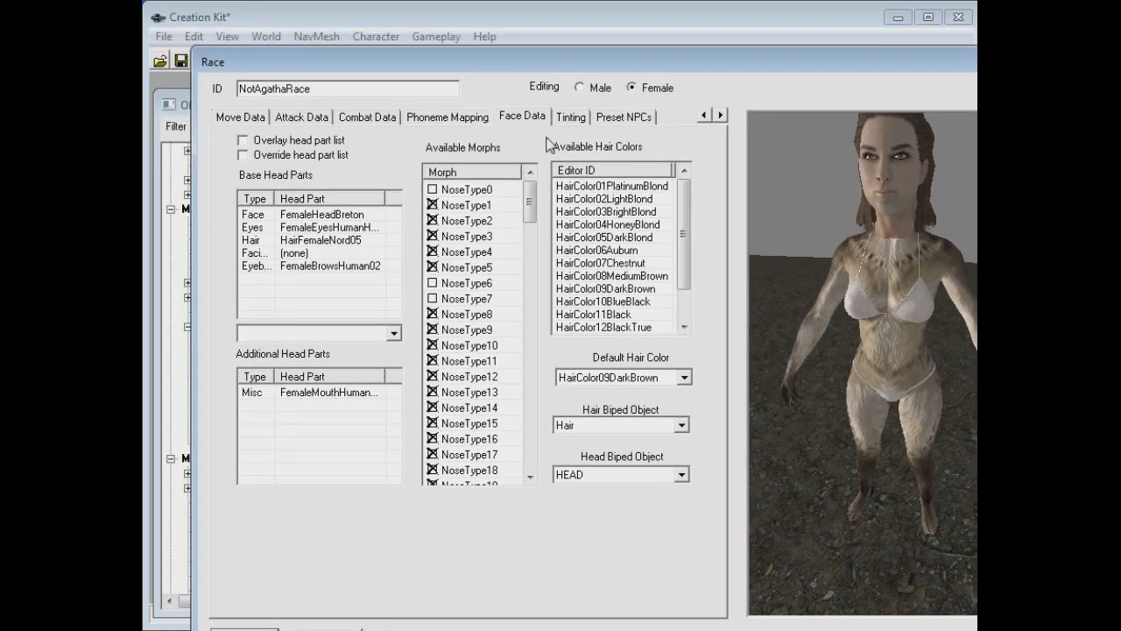
pyautogui.moveTo(890, 179); pyautogui.dragTo(891, 195, button='middle')
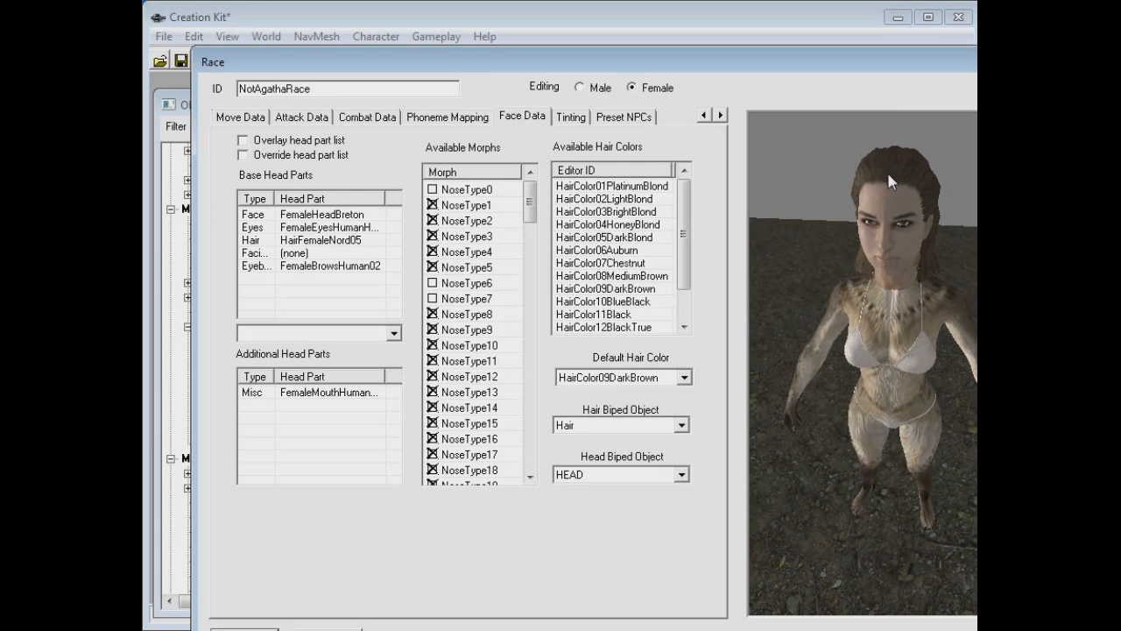
pyautogui.moveTo(834, 67); pyautogui.dragTo(858, 55)
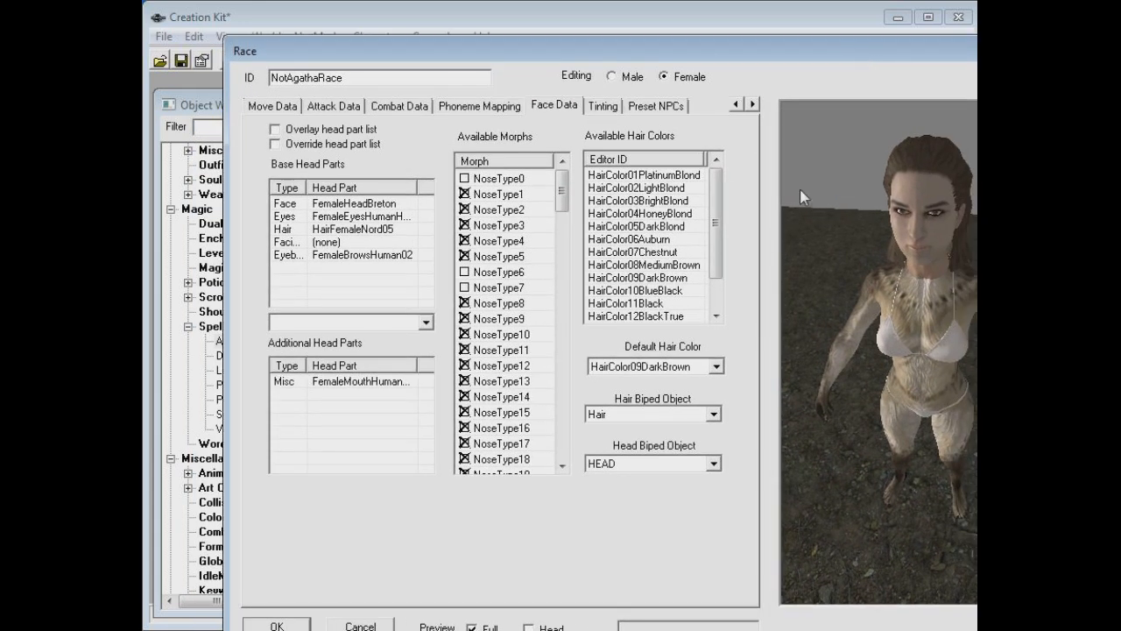
pyautogui.moveTo(694, 49); pyautogui.dragTo(688, 28)
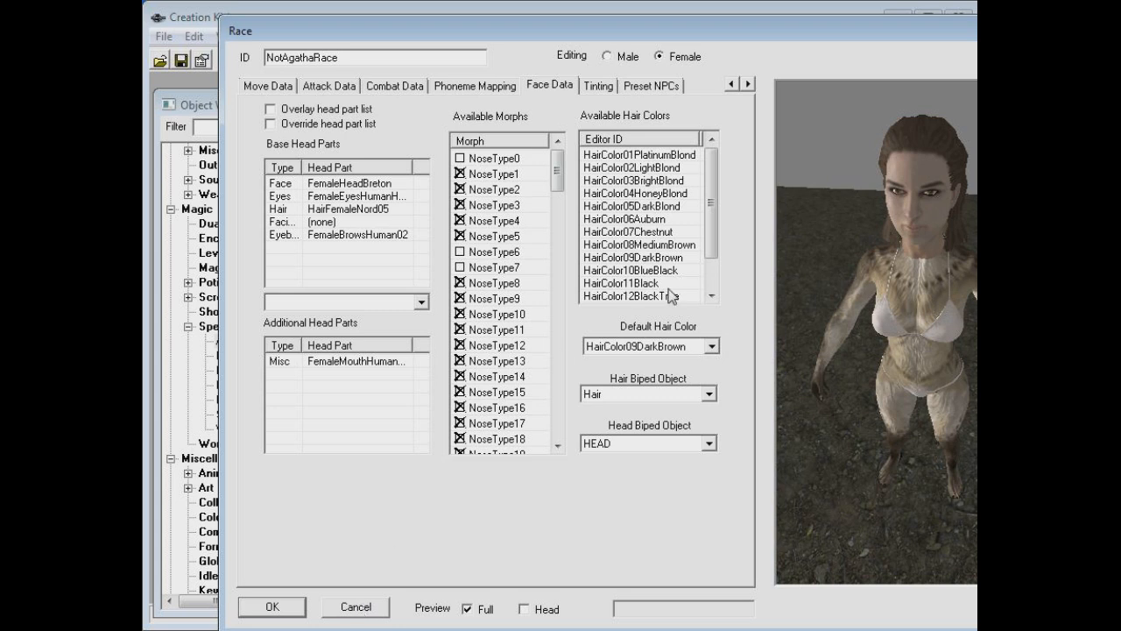
pyautogui.moveTo(782, 212); pyautogui.dragTo(852, 165)
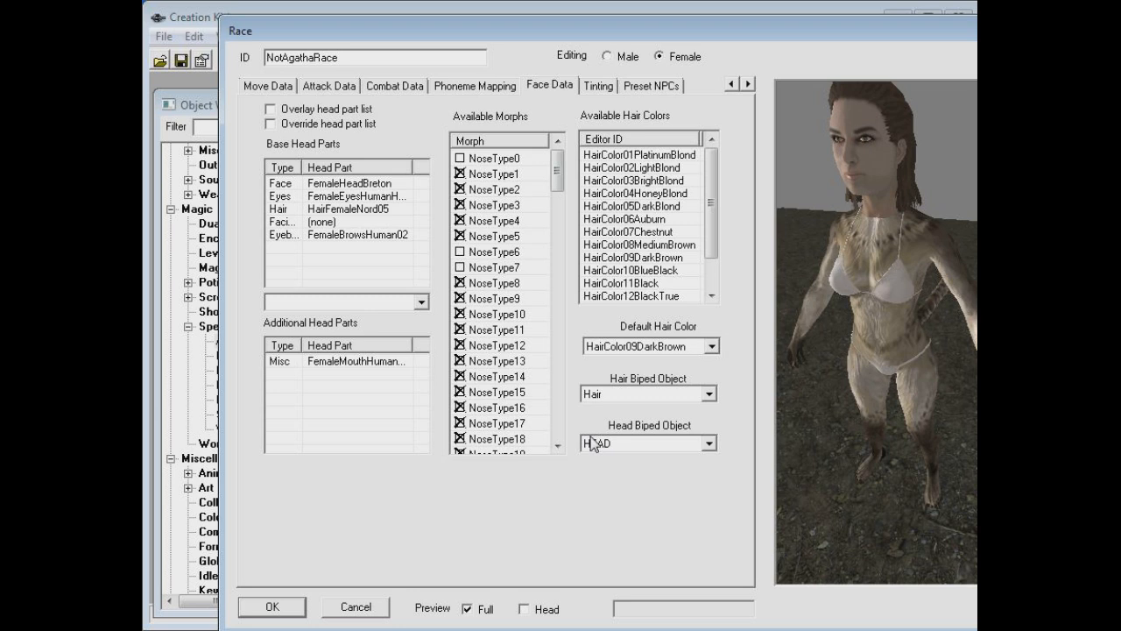
pyautogui.click(356, 607)
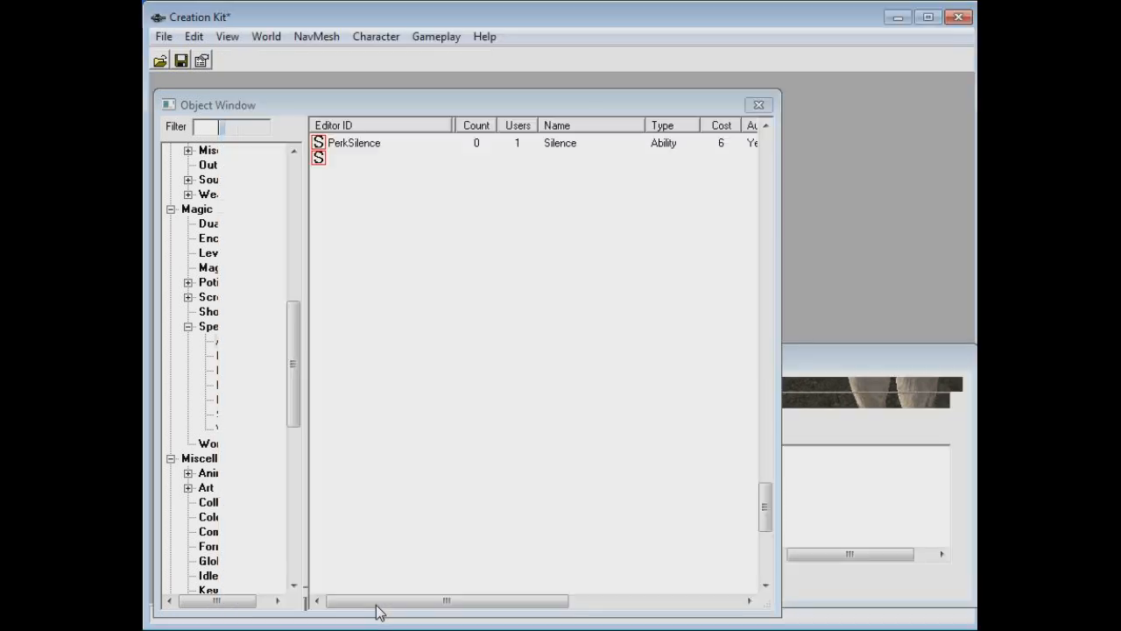
# List the female HeadPart objects under Character in the Object Window.
pyautogui.moveTo(294, 349)
pyautogui.mouseDown()
pyautogui.moveTo(295, 366)
pyautogui.moveTo(294, 344)
pyautogui.mouseUp()
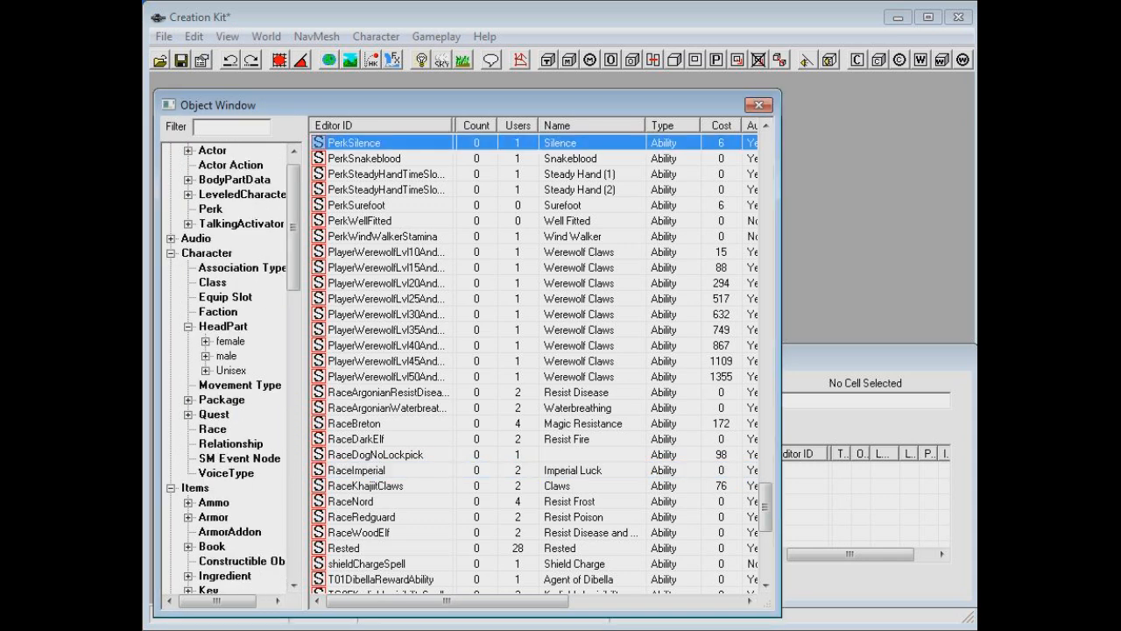
pyautogui.click(200, 253)
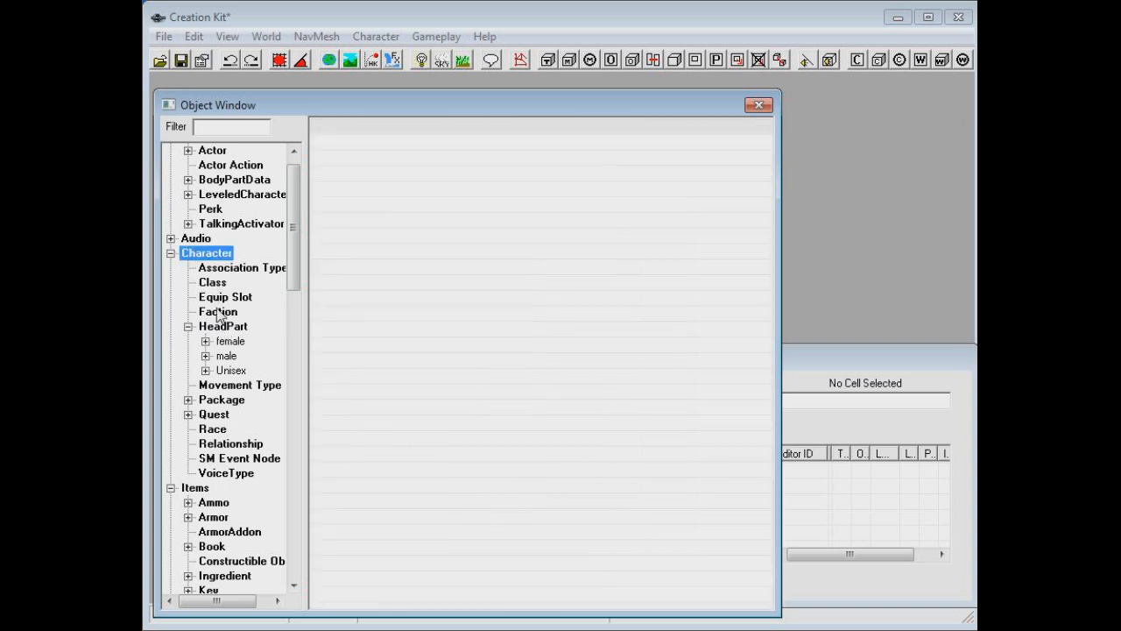
pyautogui.click(171, 253)
pyautogui.click(172, 253)
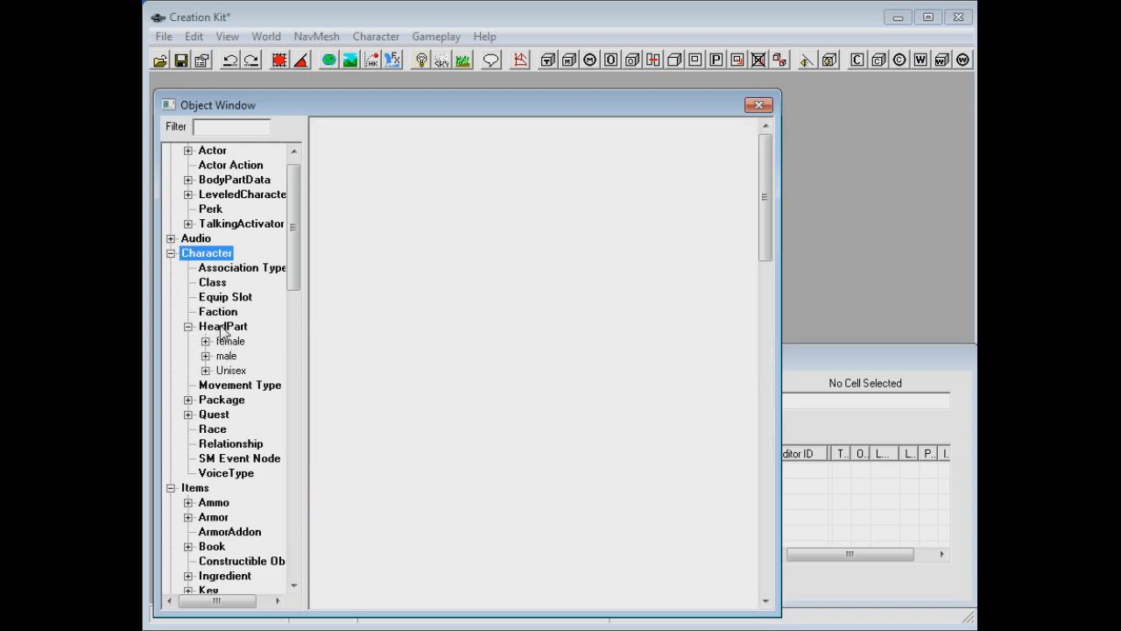
pyautogui.click(224, 326)
pyautogui.click(229, 341)
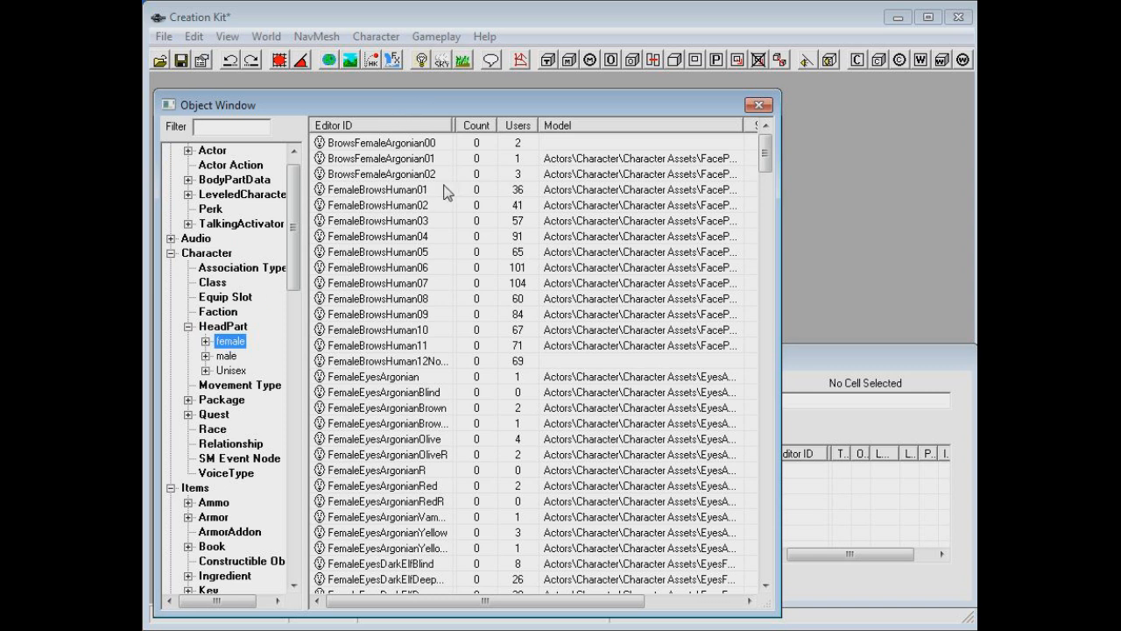
# Find the female head entries in the HeadPart list and select FemaleHeadBreton.
pyautogui.click(411, 187)
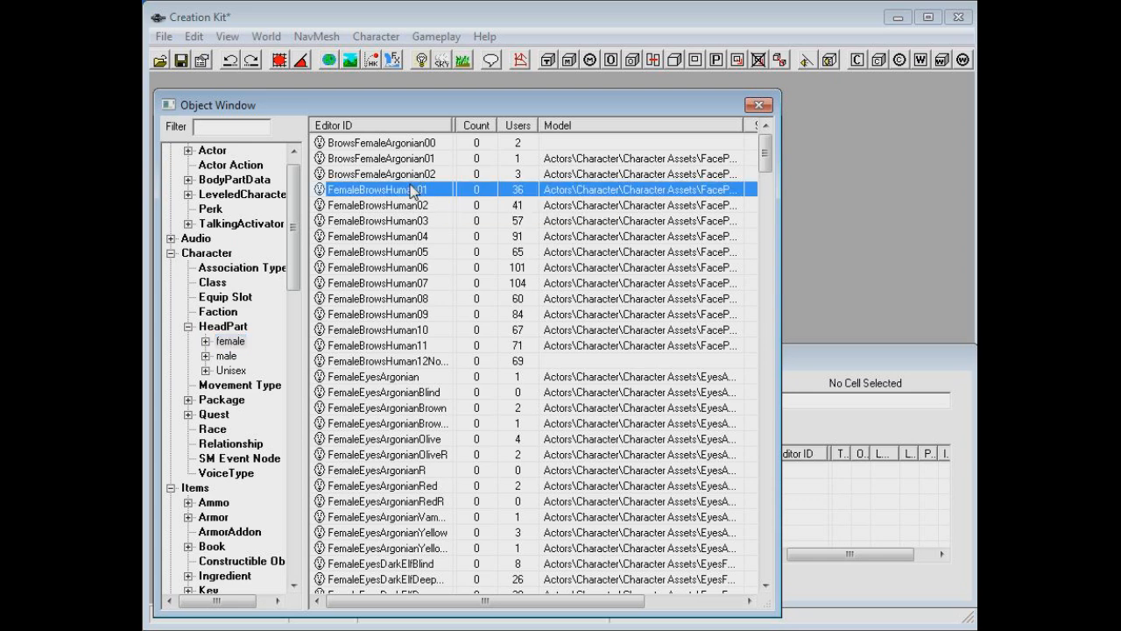
pyautogui.press('Down')
pyautogui.press('pagedown')
pyautogui.press('pagedown')
pyautogui.press('pagedown')
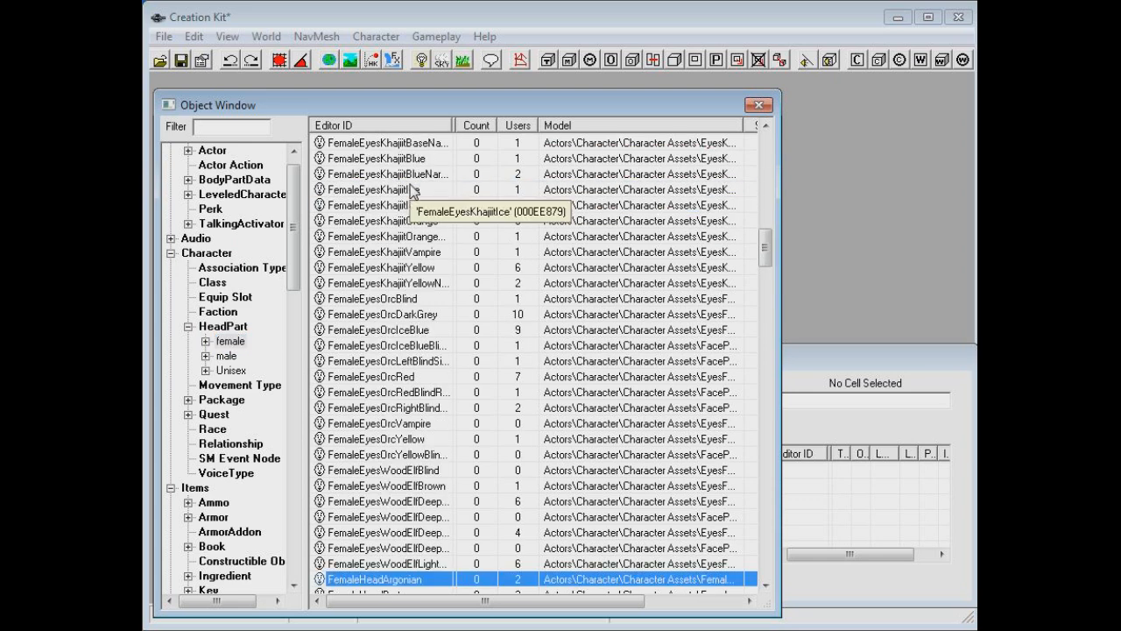
pyautogui.scroll(-5, 412, 189)
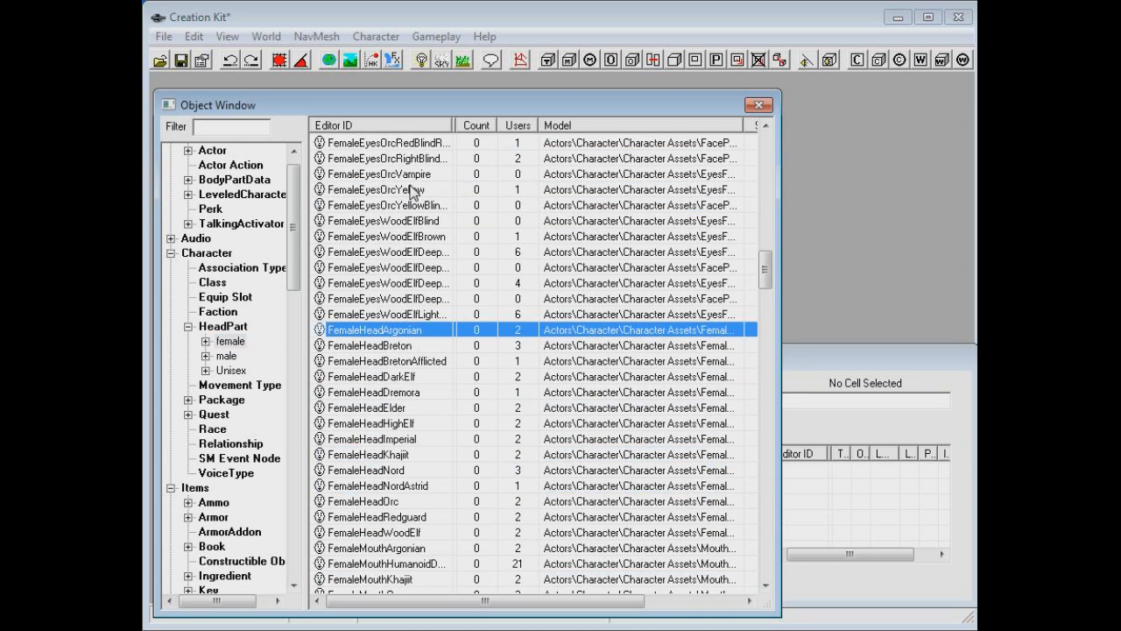
pyautogui.click(385, 351)
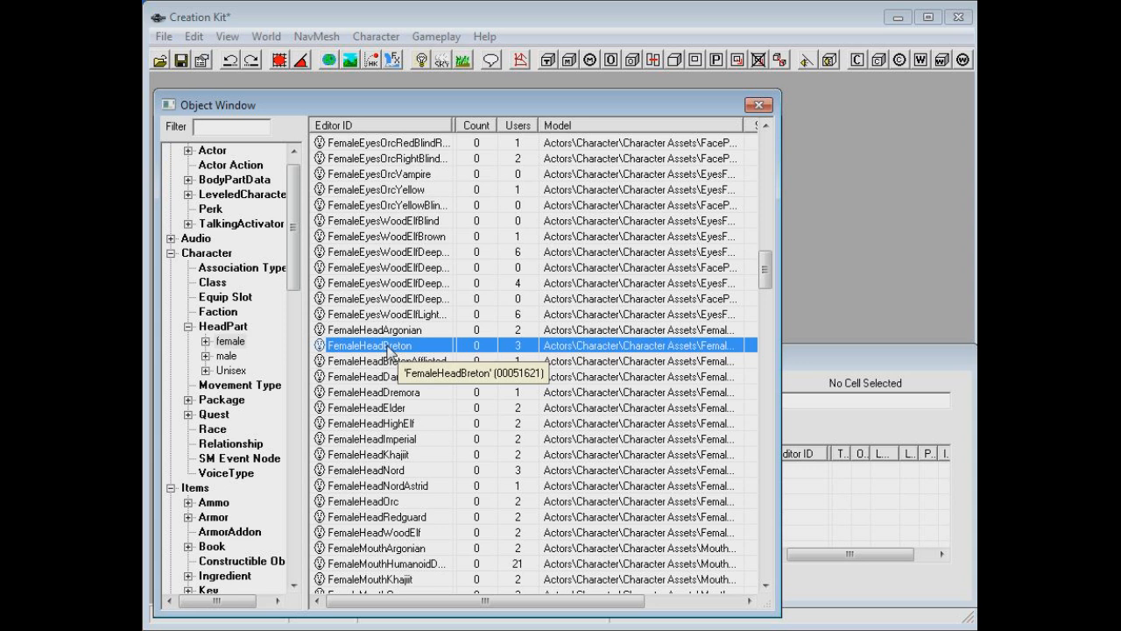
# Save a copy of the FemaleHeadBreton head part under the ID aNotAgathaRace and select the new entry in the list.
pyautogui.doubleClick(369, 346)
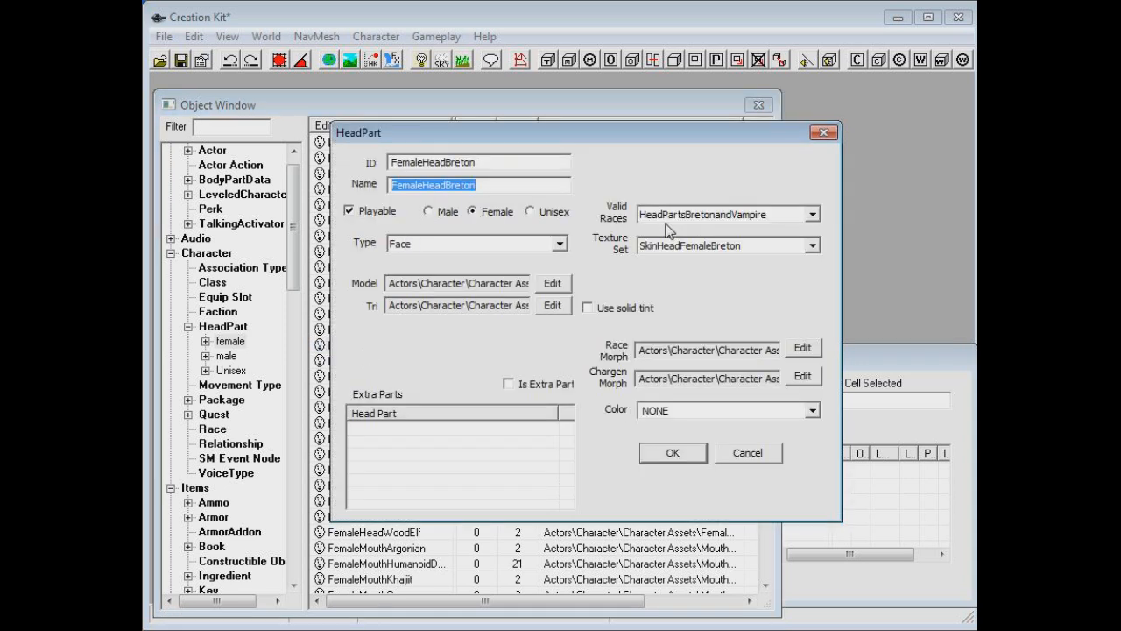
pyautogui.moveTo(553, 140); pyautogui.dragTo(683, 231)
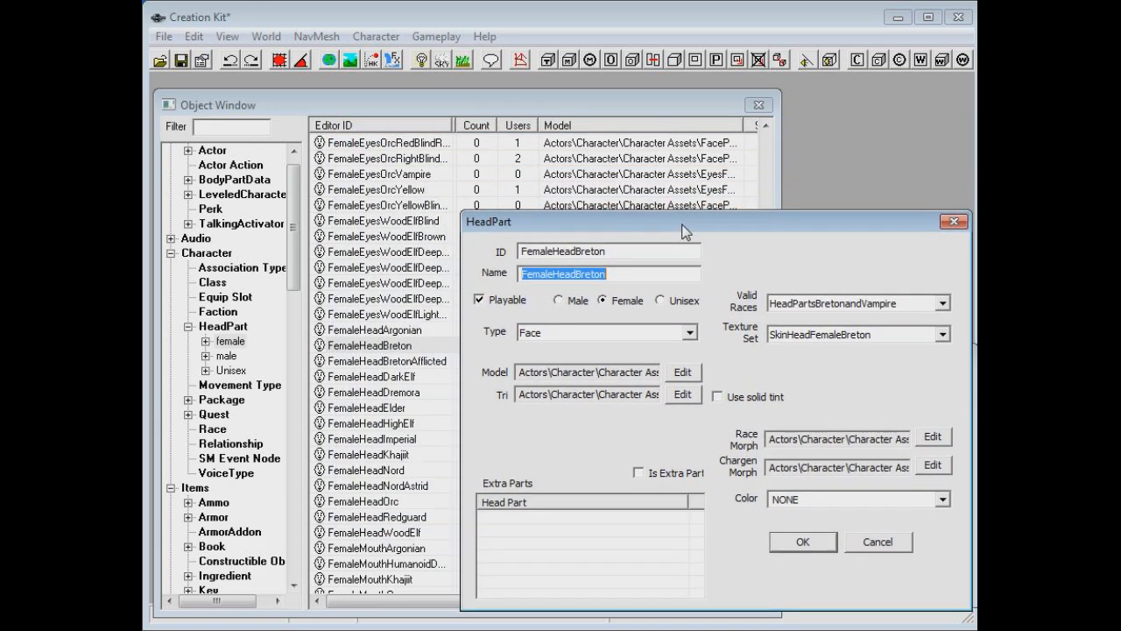
pyautogui.moveTo(610, 250); pyautogui.dragTo(456, 250)
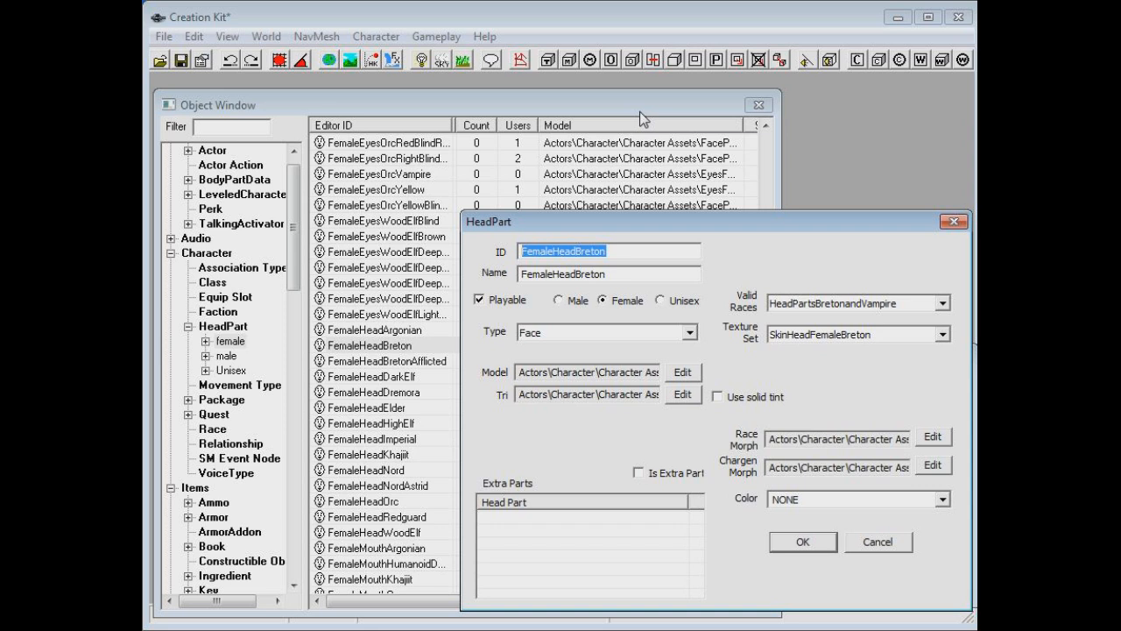
pyautogui.press('Delete')
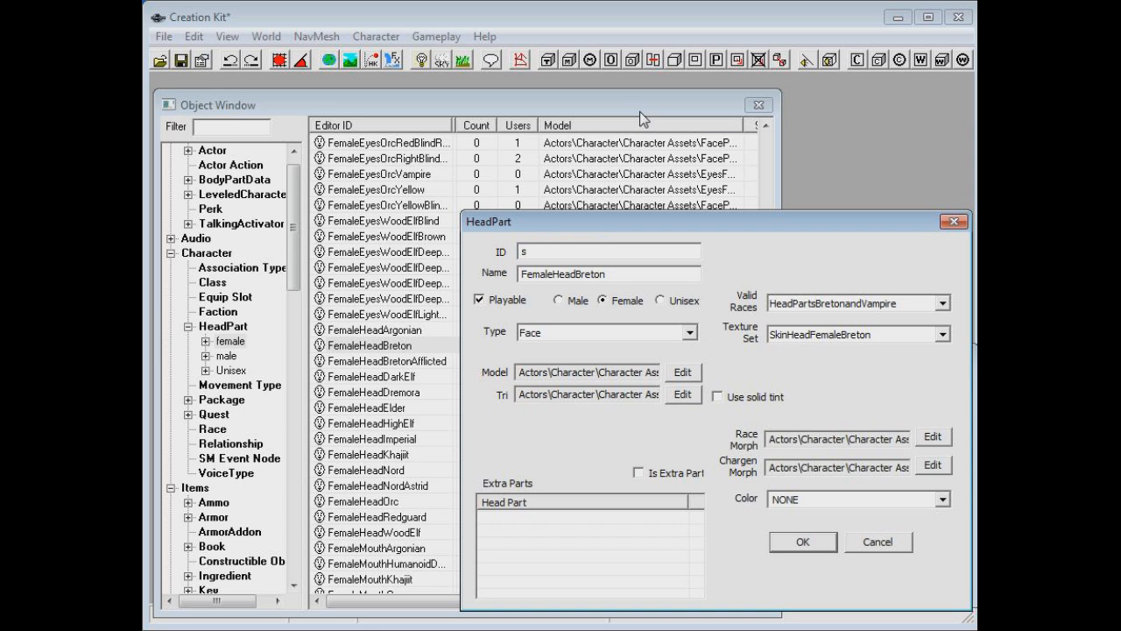
pyautogui.write('aNotAgathaRace')
pyautogui.click(871, 331)
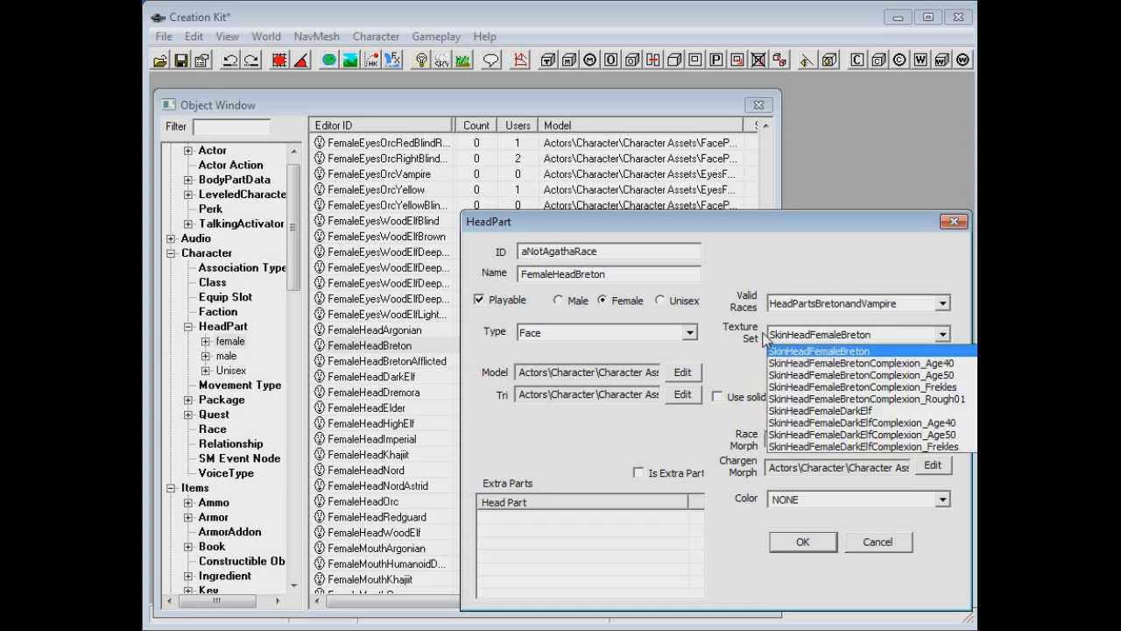
pyautogui.click(797, 334)
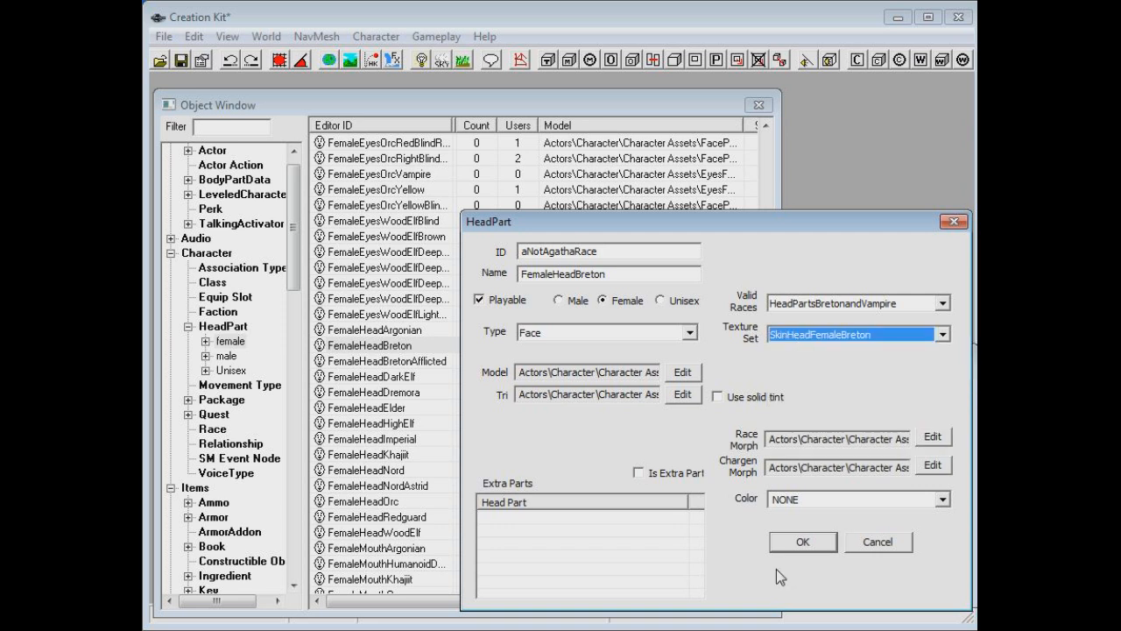
pyautogui.click(800, 543)
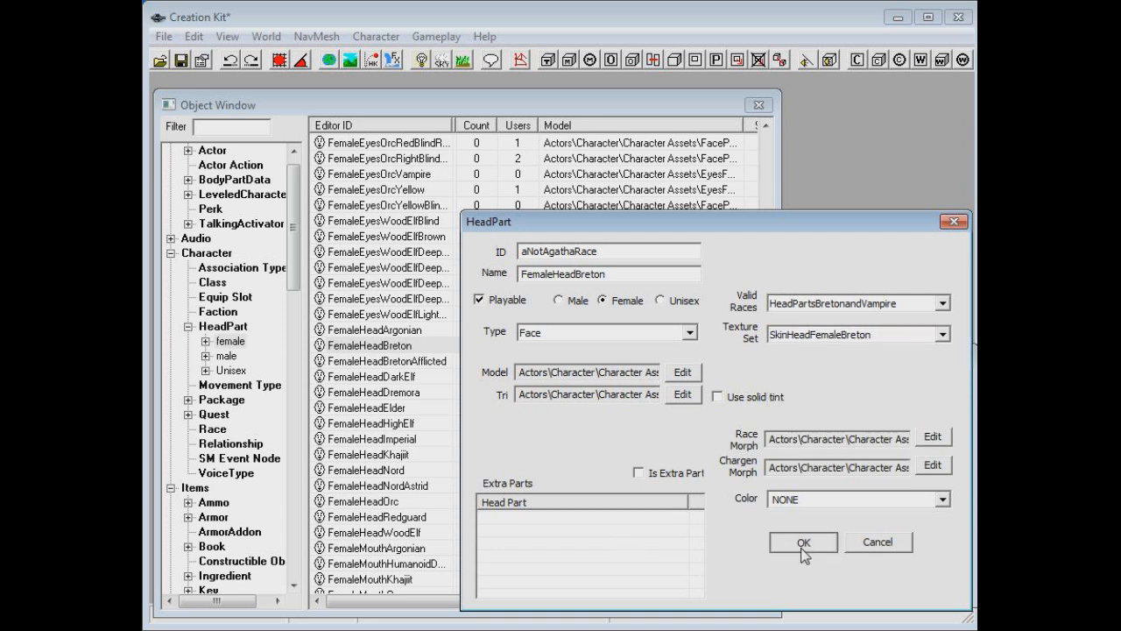
pyautogui.click(622, 406)
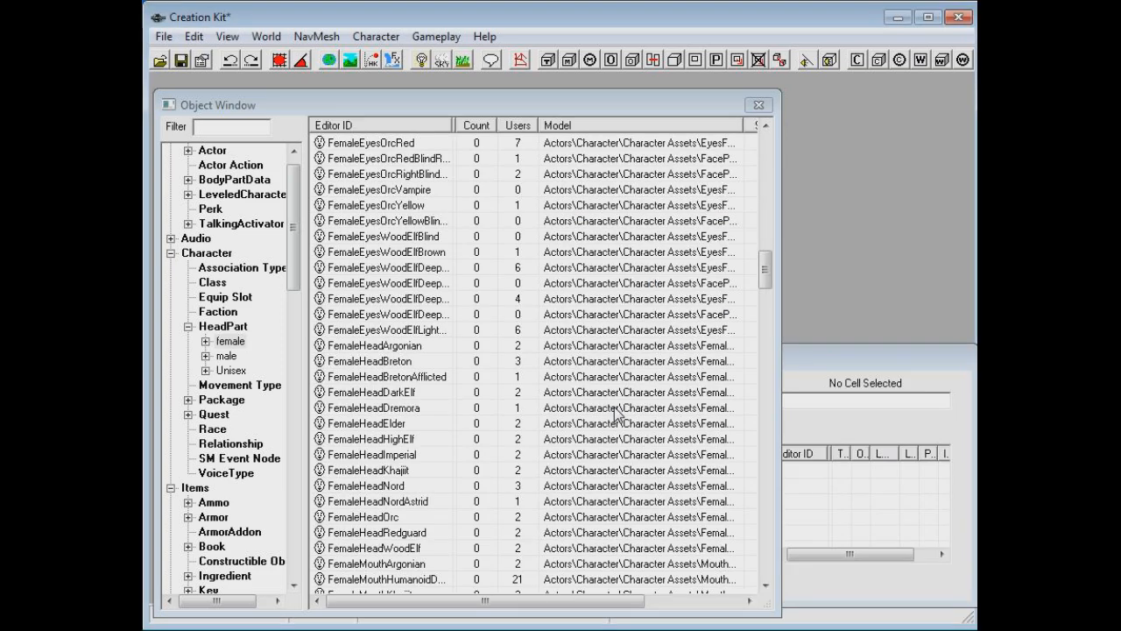
pyautogui.moveTo(765, 270); pyautogui.dragTo(770, 141)
pyautogui.click(375, 145)
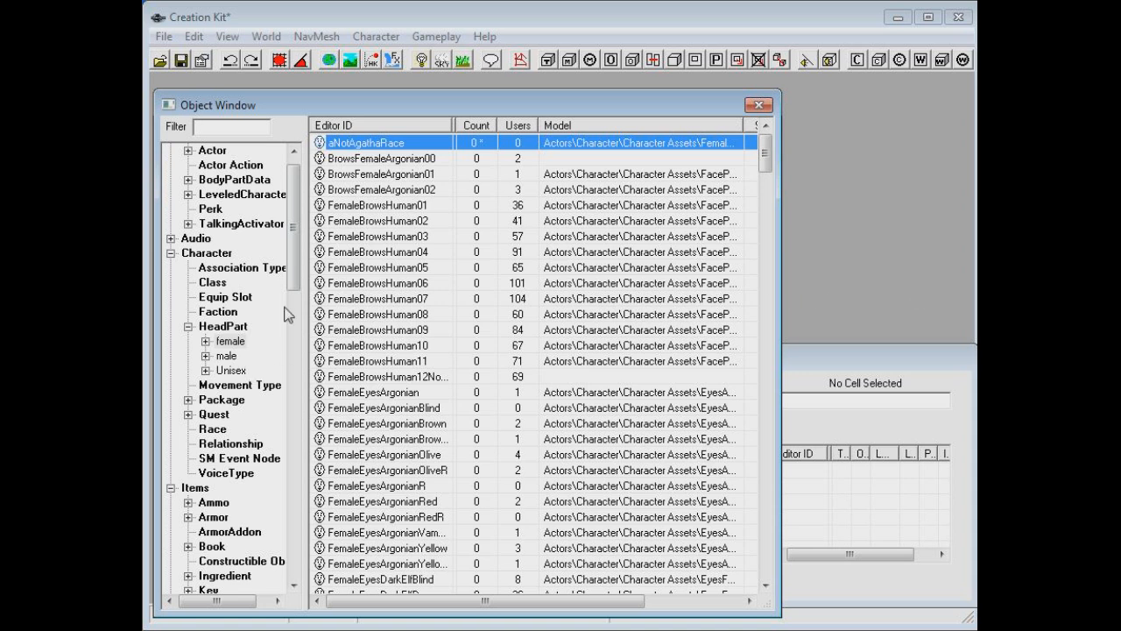
# List the TextureSet objects under Miscellaneous in the Object Window.
pyautogui.moveTo(296, 262); pyautogui.dragTo(285, 452)
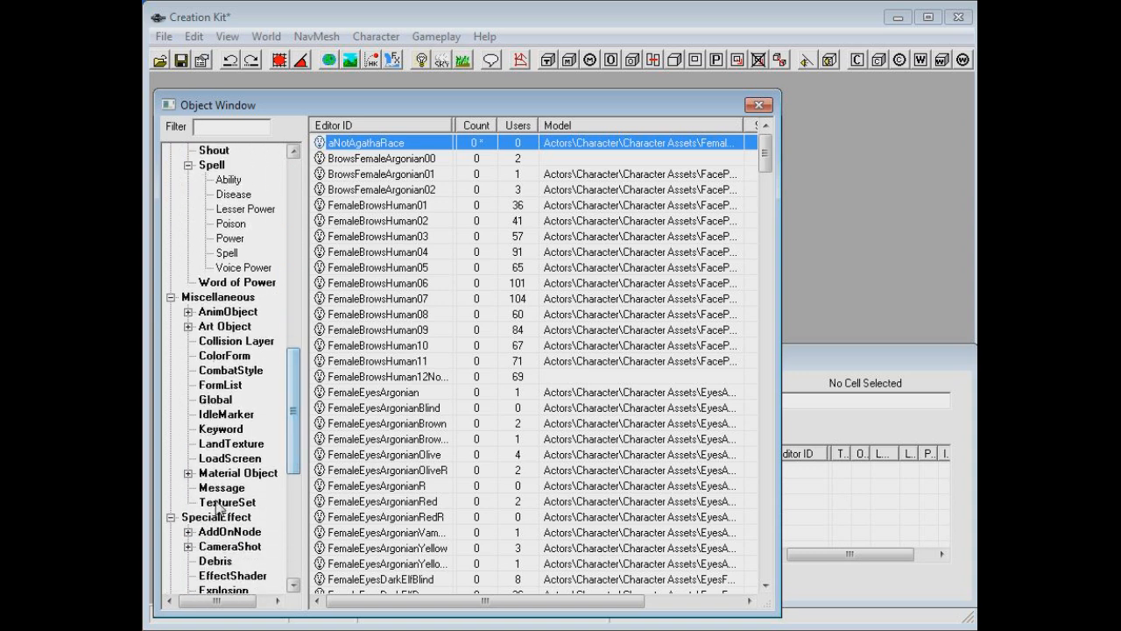
pyautogui.click(195, 300)
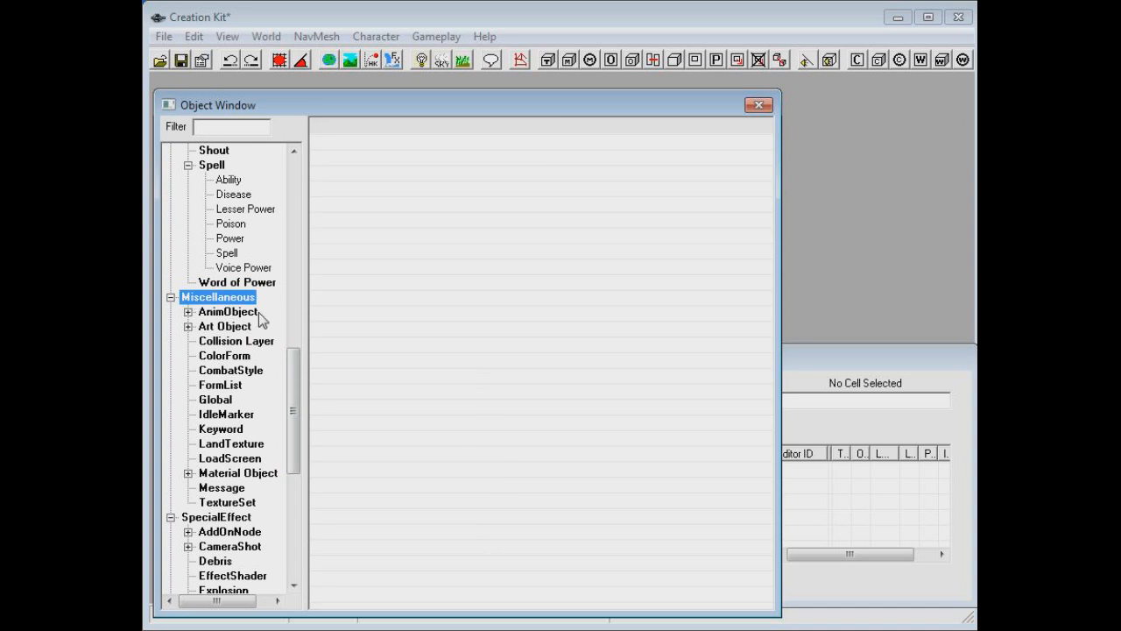
pyautogui.click(223, 506)
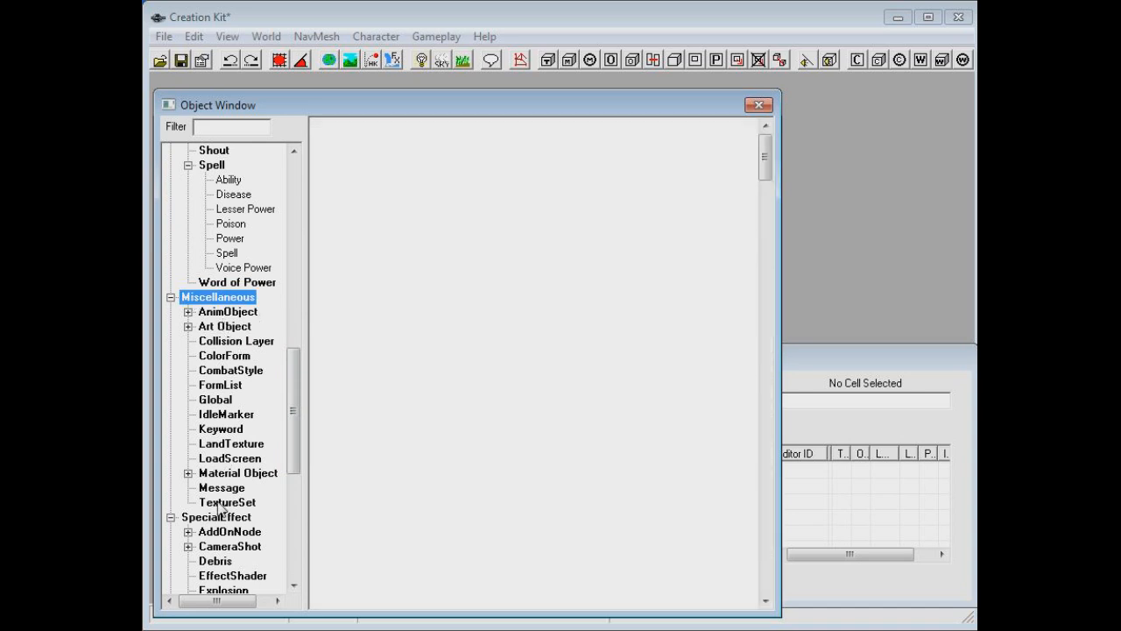
pyautogui.click(171, 298)
pyautogui.click(171, 298)
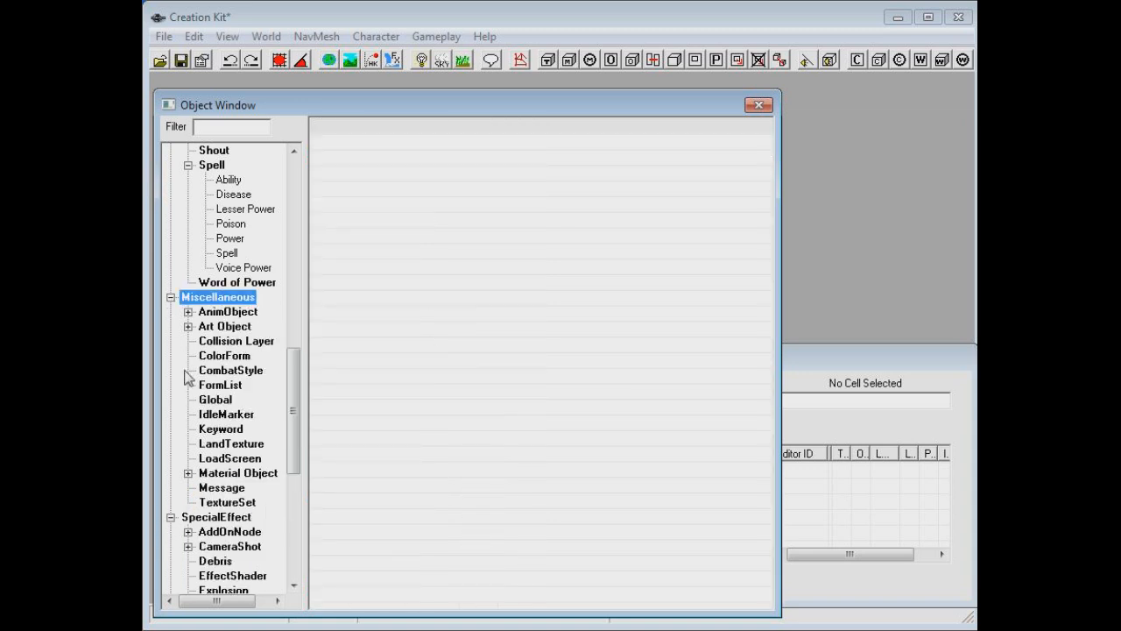
pyautogui.click(227, 503)
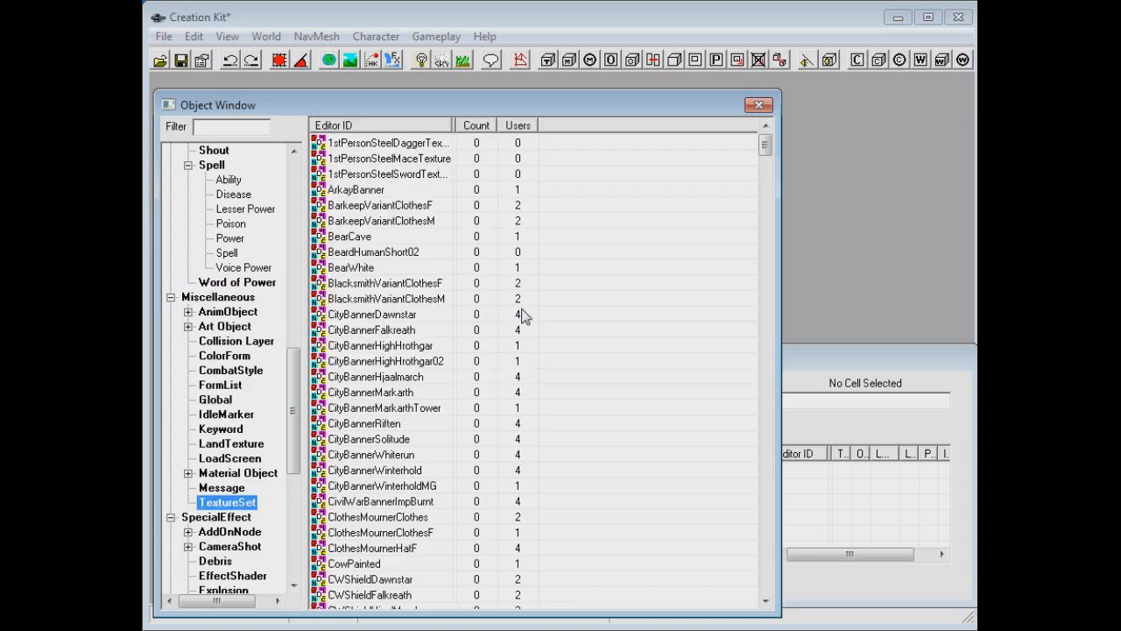
pyautogui.doubleClick(476, 223)
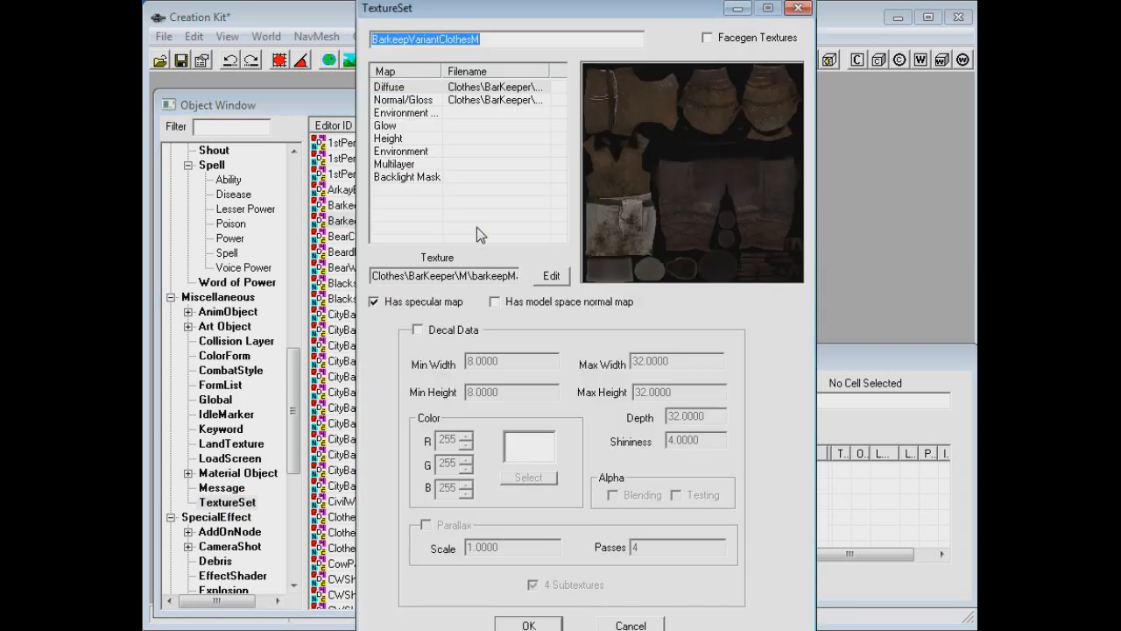
pyautogui.write('s')
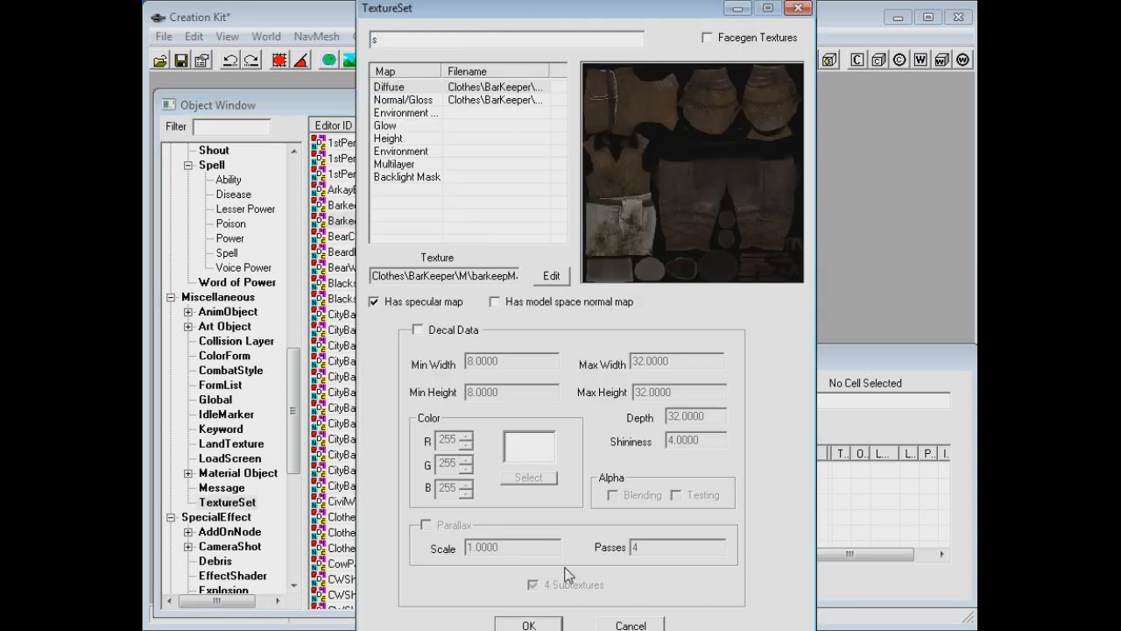
pyautogui.click(630, 624)
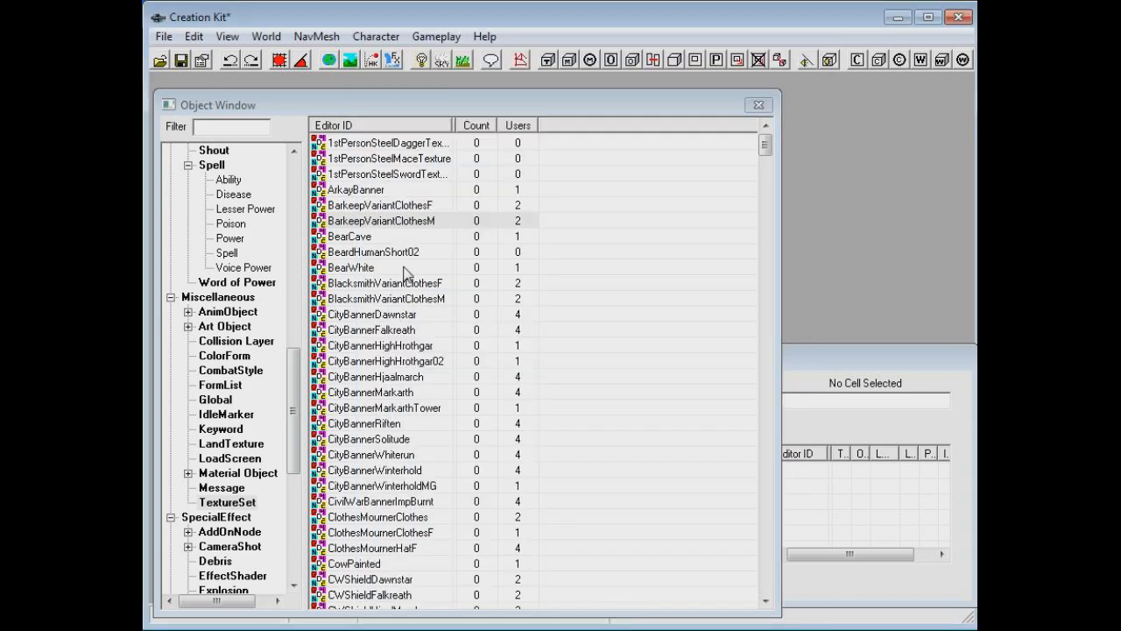
# Find the female head skins among the texture sets and open SkinHeadFemaleBreton.
pyautogui.click(404, 268)
pyautogui.write('sk')
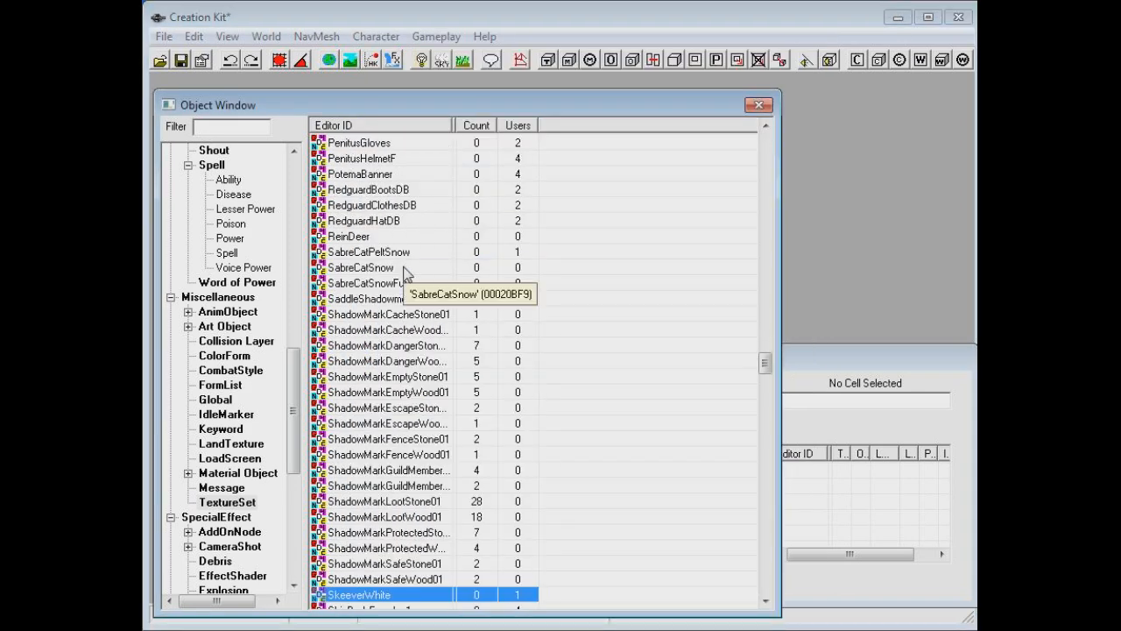
pyautogui.write('inhe')
pyautogui.scroll(-5, 405, 271)
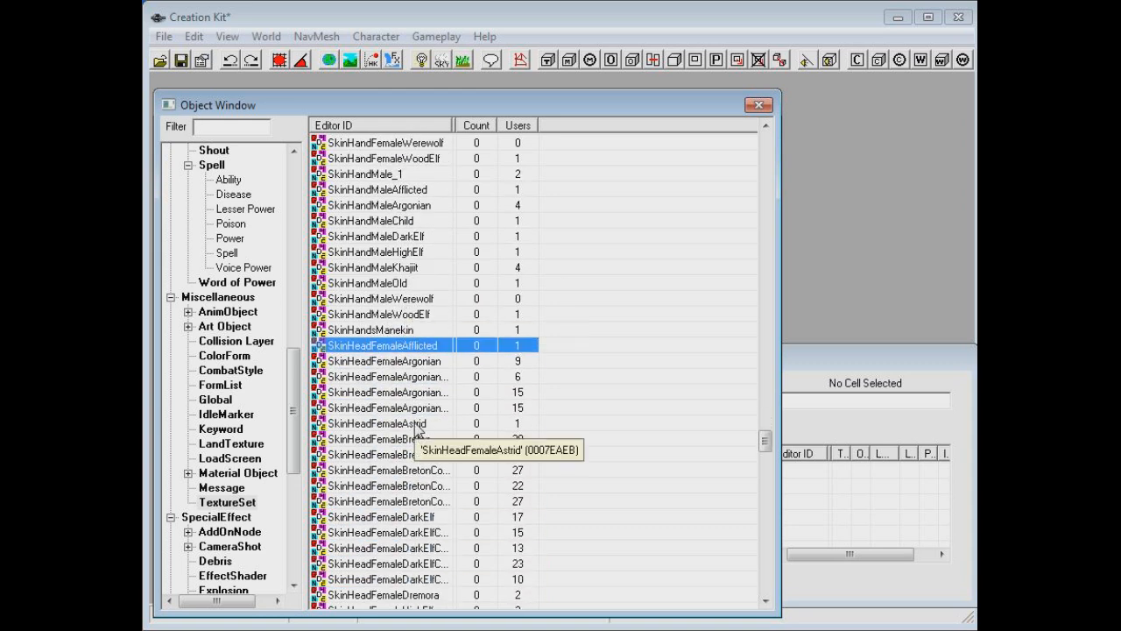
pyautogui.scroll(-1, 452, 383)
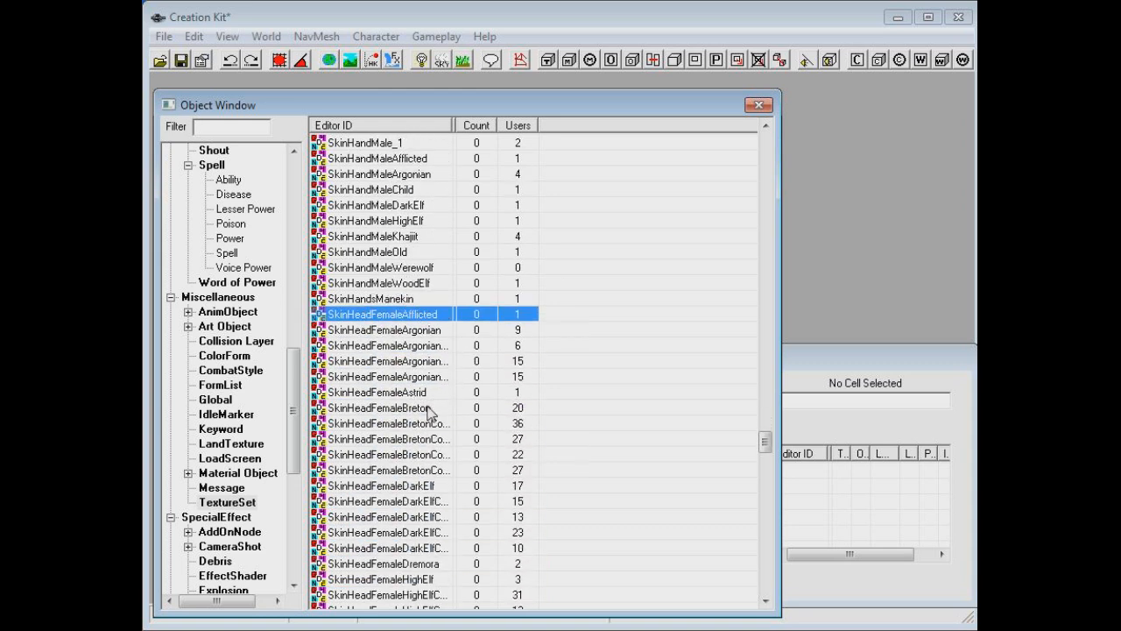
pyautogui.click(428, 408)
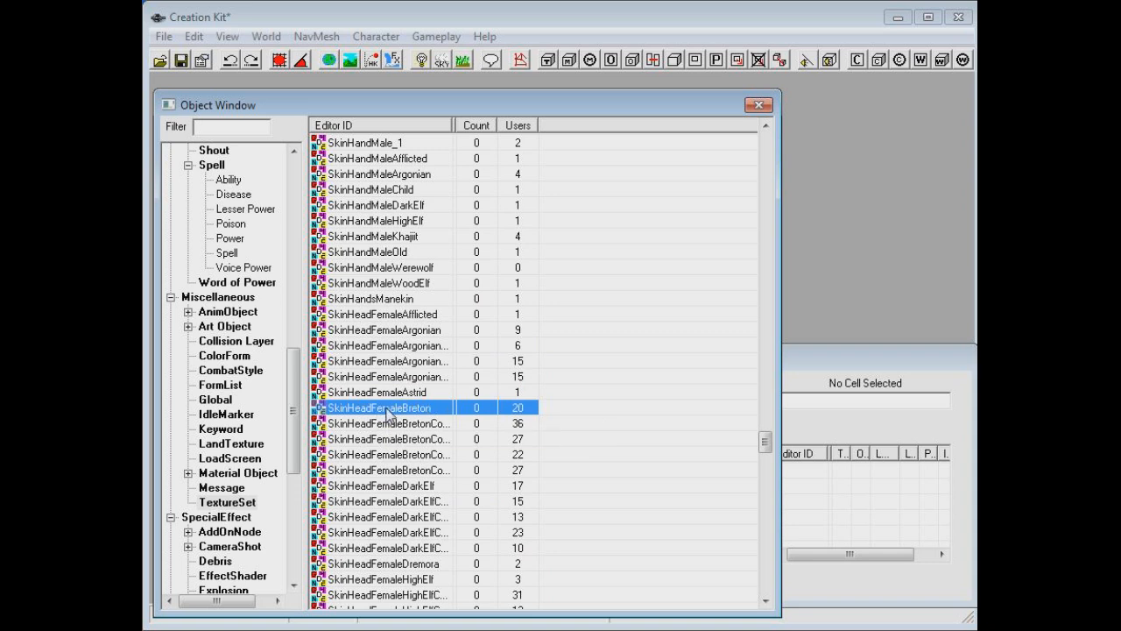
pyautogui.doubleClick(388, 408)
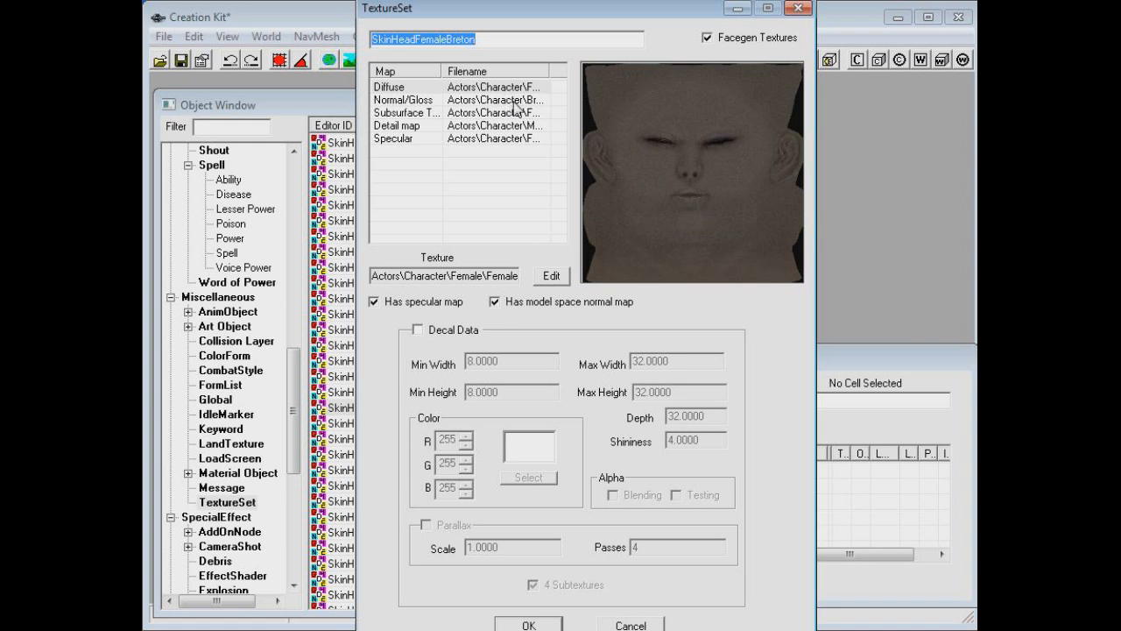
# Inspect the full path of the diffuse texture in the SkinHeadFemaleBreton texture set.
pyautogui.moveTo(414, 276); pyautogui.dragTo(516, 276)
pyautogui.click(501, 274)
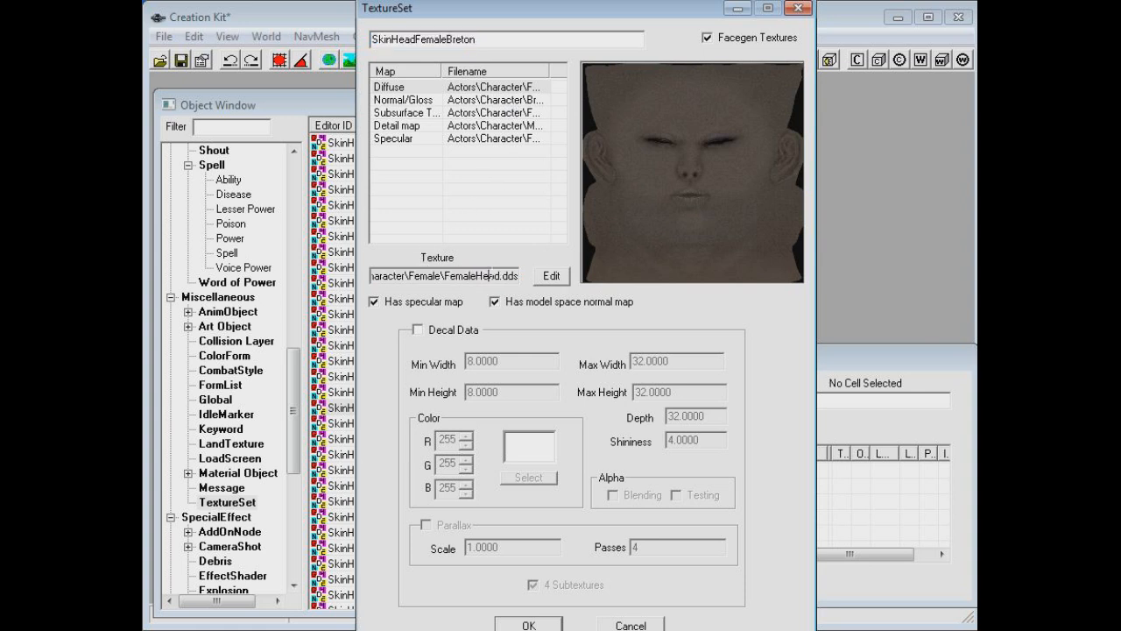
pyautogui.moveTo(440, 275); pyautogui.dragTo(512, 276)
pyautogui.click(503, 276)
# Try to browse for a diffuse texture file for SkinHeadFemaleBreton, close the file dialog, and dismiss the prompt about ending the process.
pyautogui.click(553, 278)
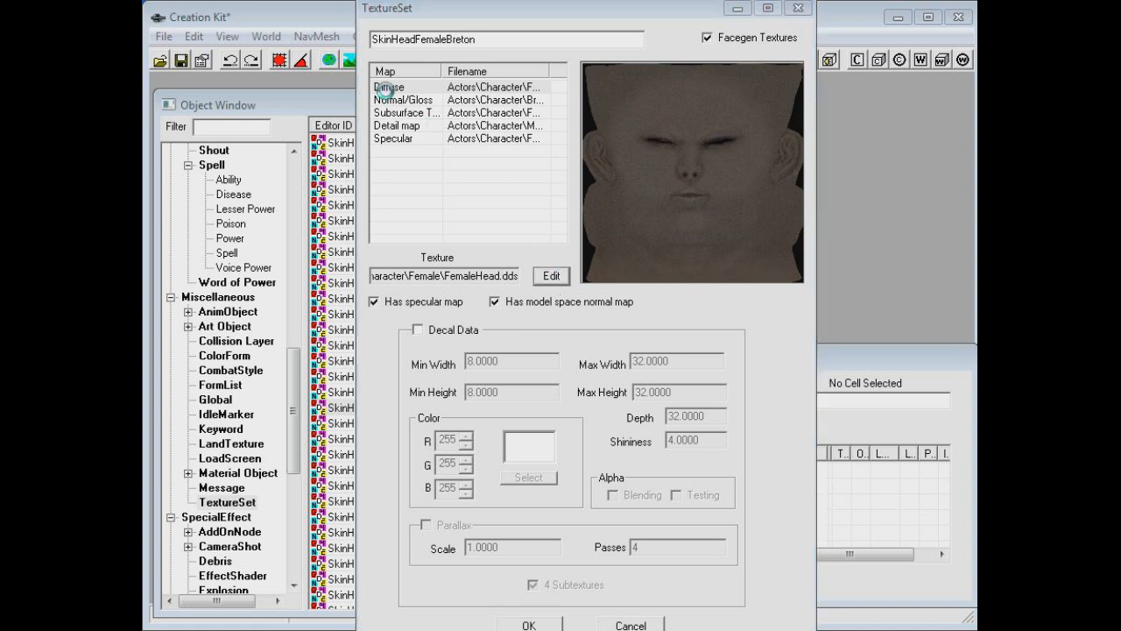
pyautogui.doubleClick(382, 93)
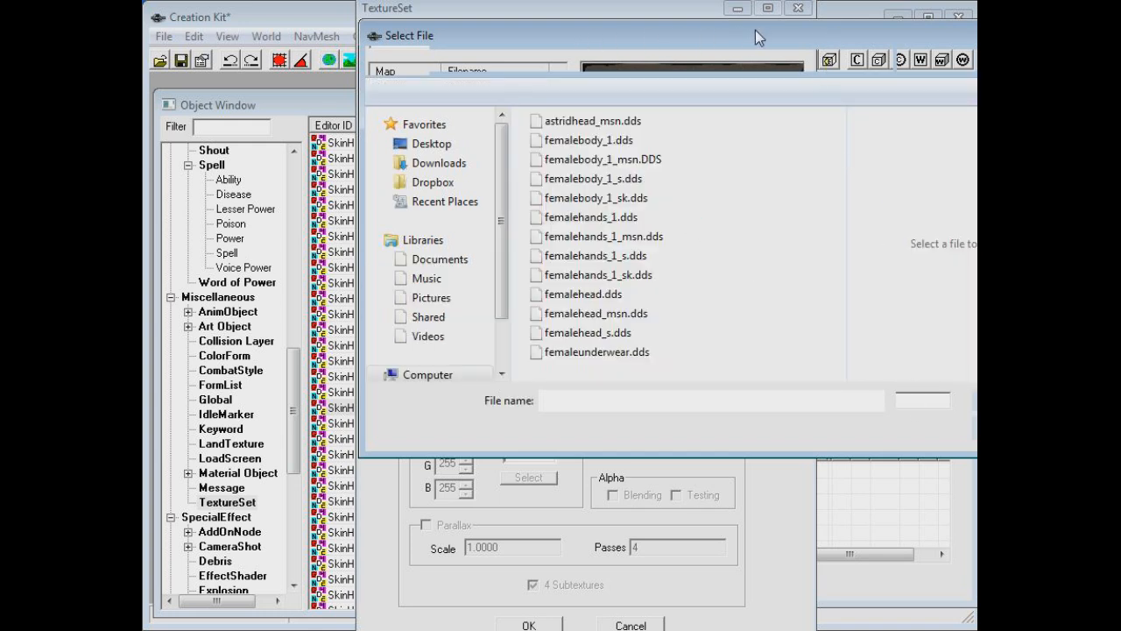
pyautogui.moveTo(698, 36); pyautogui.dragTo(552, 78)
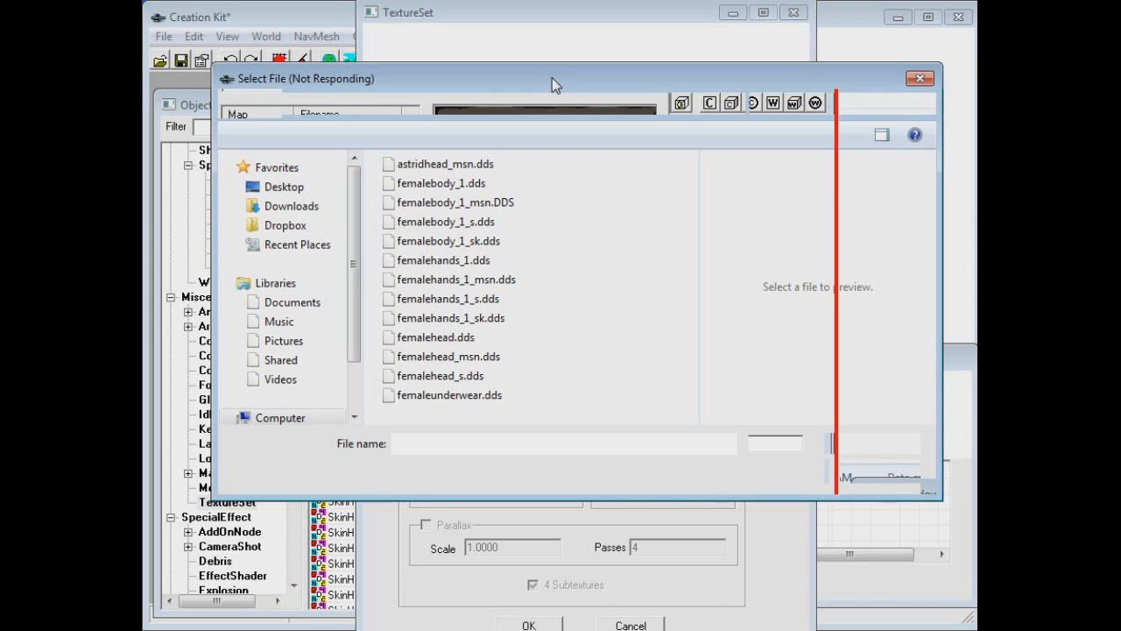
pyautogui.moveTo(552, 77)
pyautogui.mouseDown()
pyautogui.moveTo(517, 115)
pyautogui.moveTo(542, 85)
pyautogui.moveTo(532, 212)
pyautogui.moveTo(320, 615)
pyautogui.moveTo(548, 181)
pyautogui.moveTo(539, 89)
pyautogui.moveTo(342, 630)
pyautogui.moveTo(258, 400)
pyautogui.moveTo(485, 95)
pyautogui.moveTo(521, 78)
pyautogui.moveTo(548, 88)
pyautogui.mouseUp()
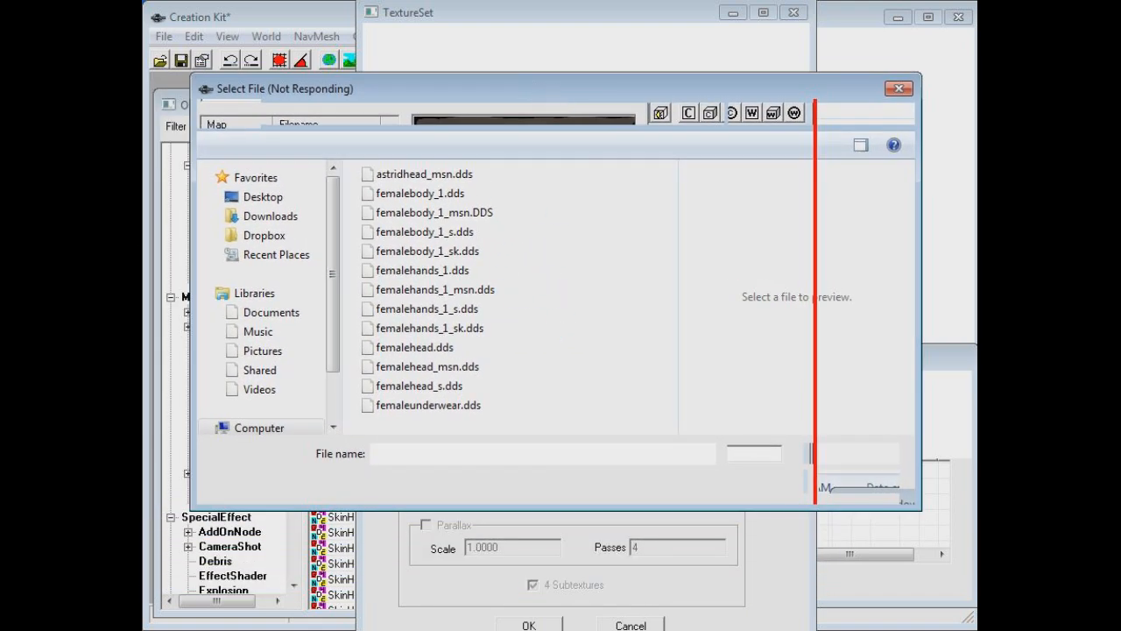
pyautogui.moveTo(494, 99); pyautogui.dragTo(488, 125)
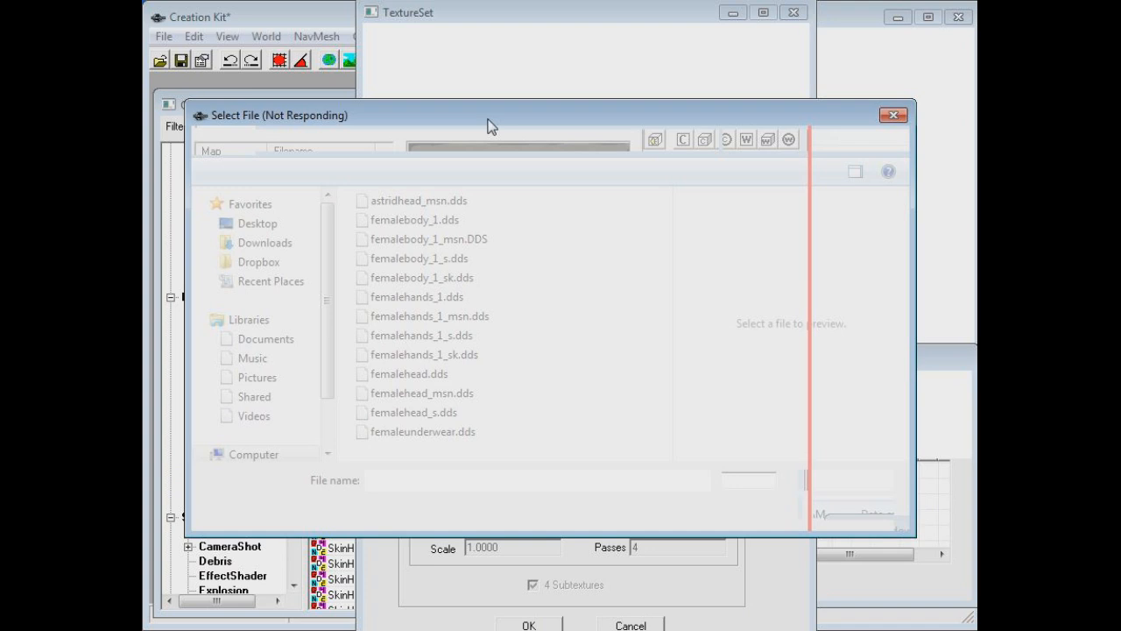
pyautogui.moveTo(501, 118); pyautogui.dragTo(690, 92)
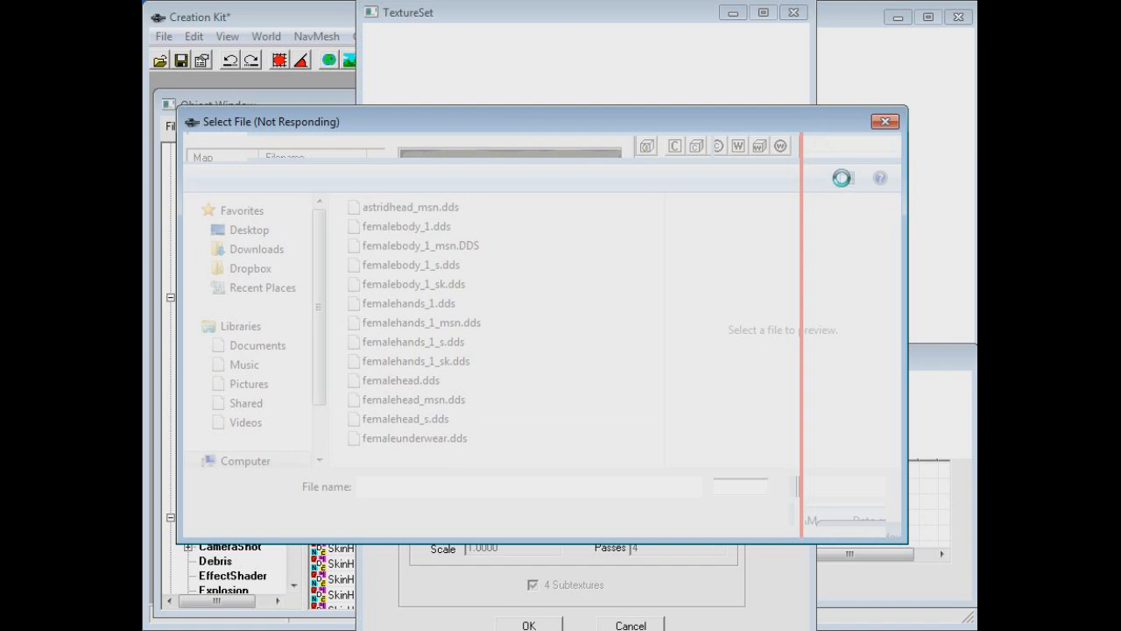
pyautogui.click(887, 123)
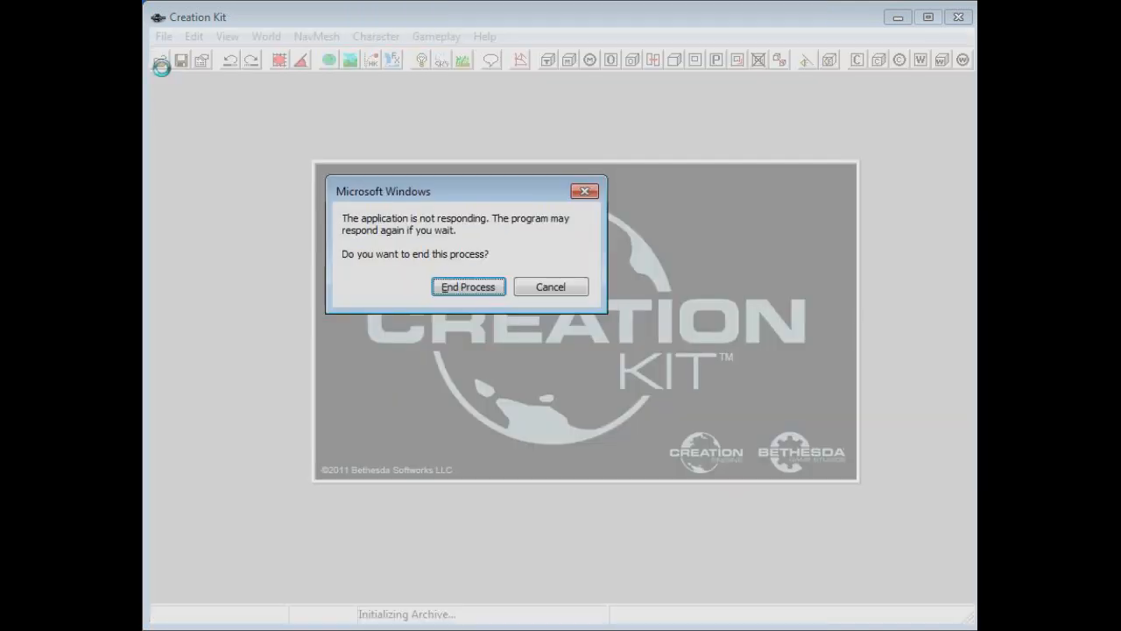
pyautogui.moveTo(387, 193); pyautogui.dragTo(452, 148)
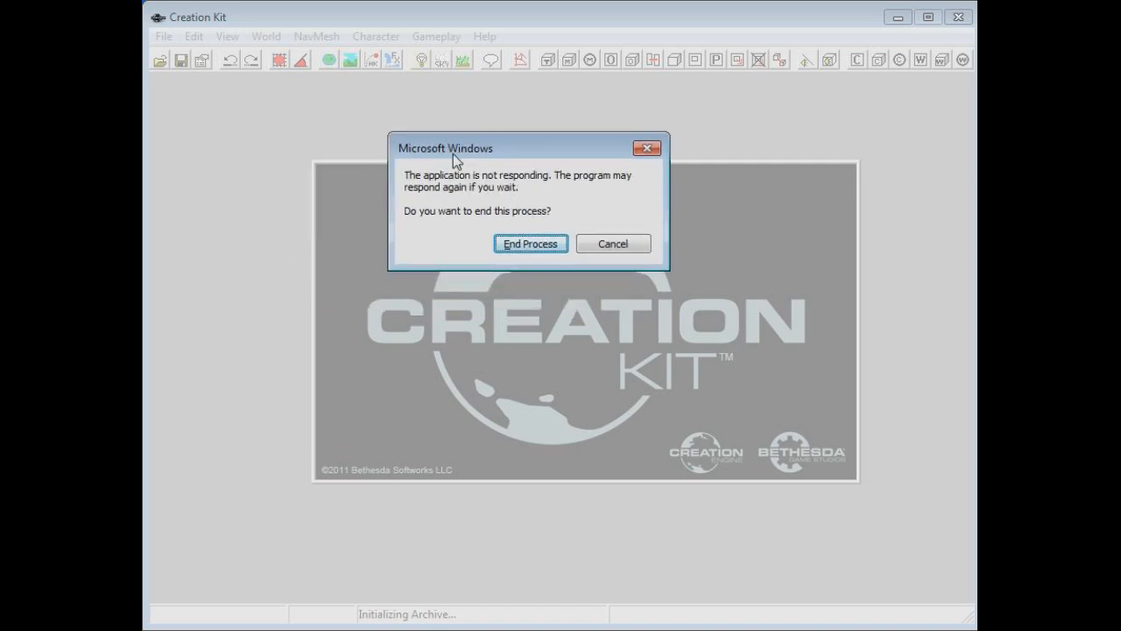
pyautogui.click(615, 243)
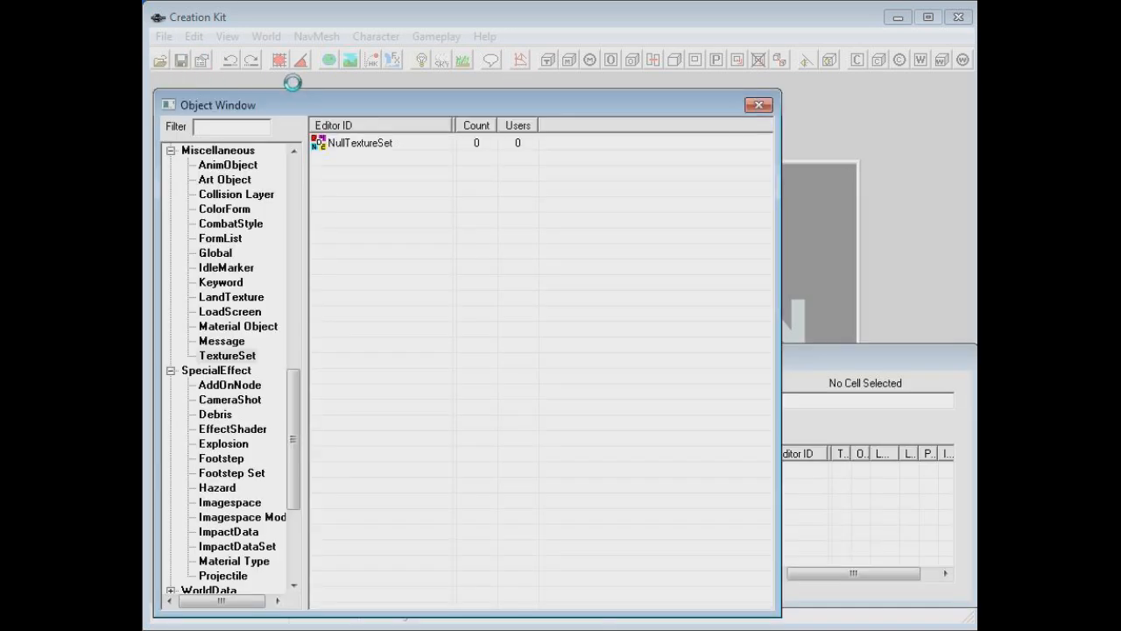
# Set demonstration ESP.esp as the active file and load it.
pyautogui.click(161, 58)
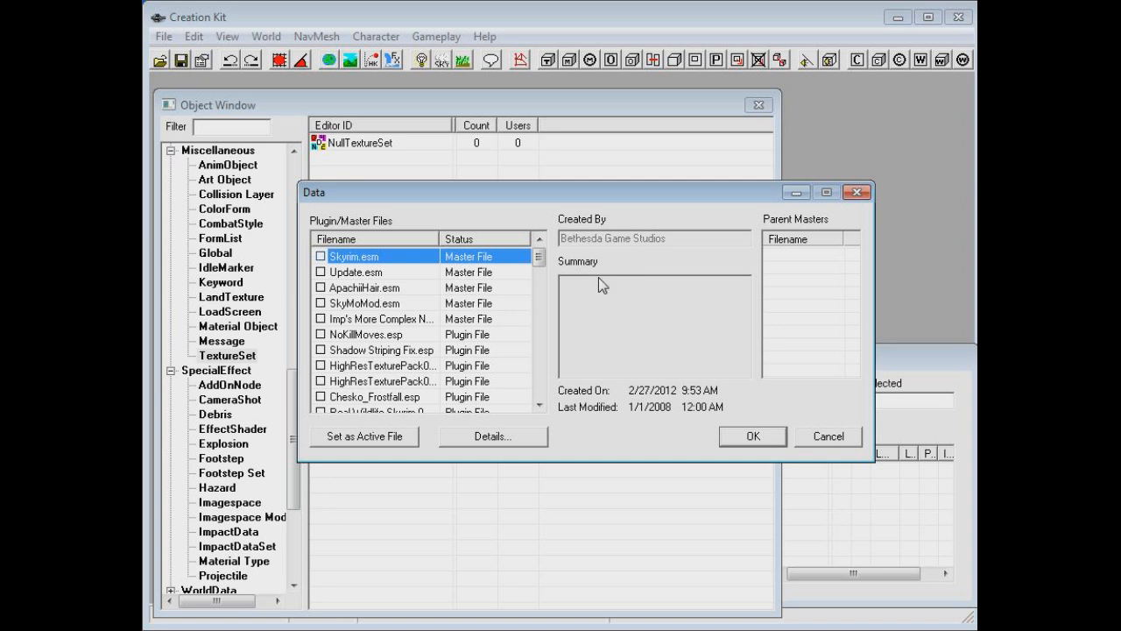
pyautogui.moveTo(539, 255); pyautogui.dragTo(538, 386)
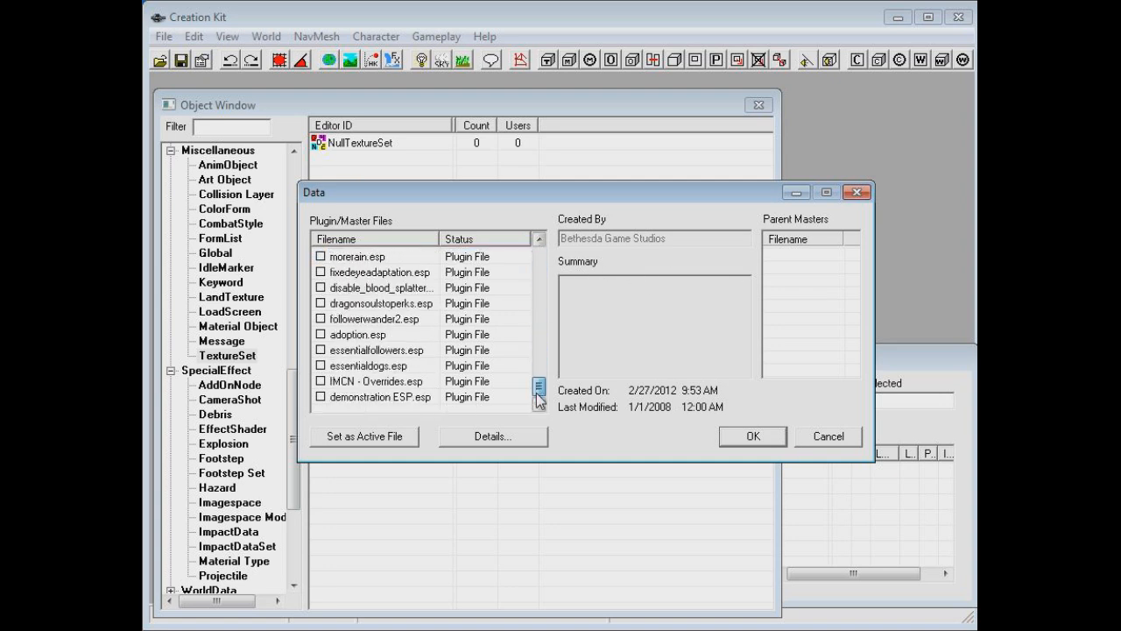
pyautogui.click(418, 398)
pyautogui.click(391, 435)
pyautogui.click(744, 437)
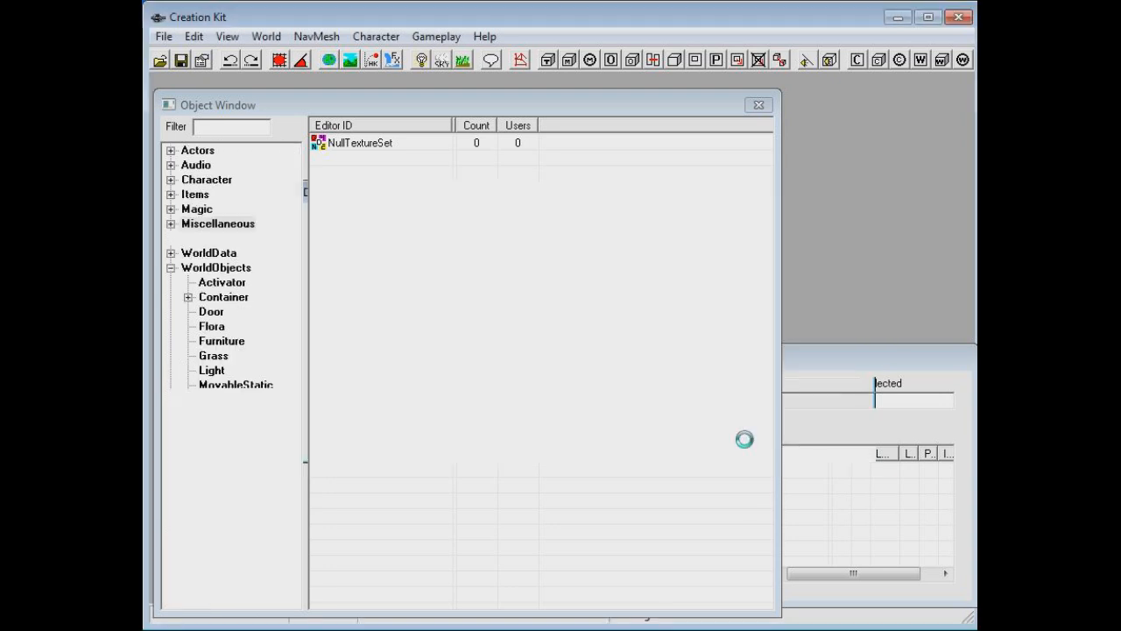
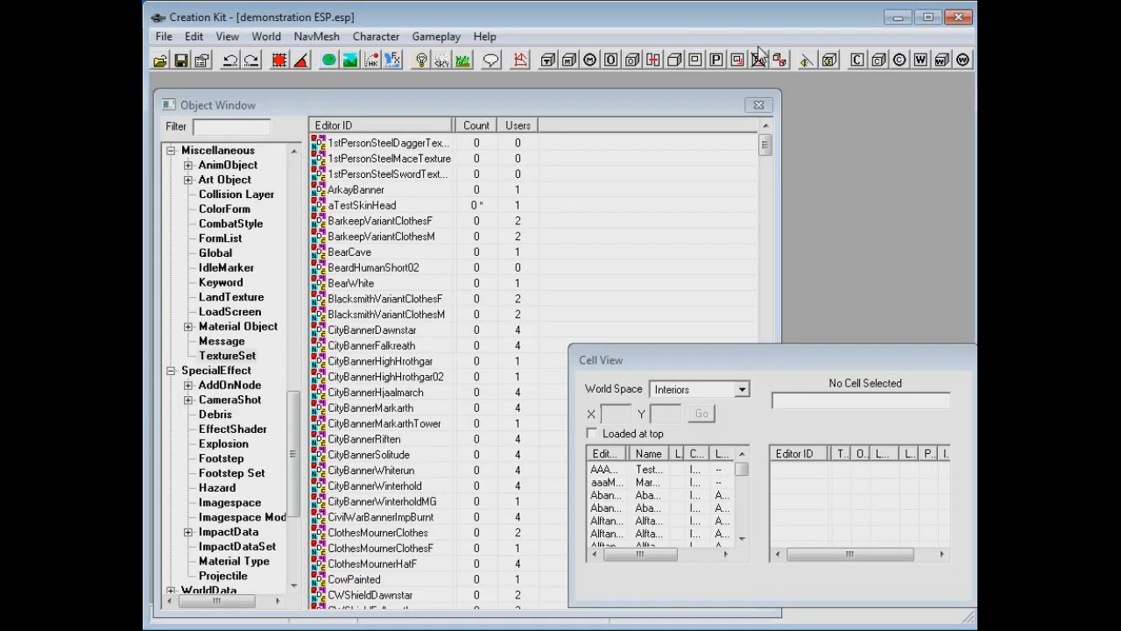
# Open the aTestSkinHead texture set and assign Agatha.dds from the character\Agatha textures folder as its diffuse map.
pyautogui.click(291, 424)
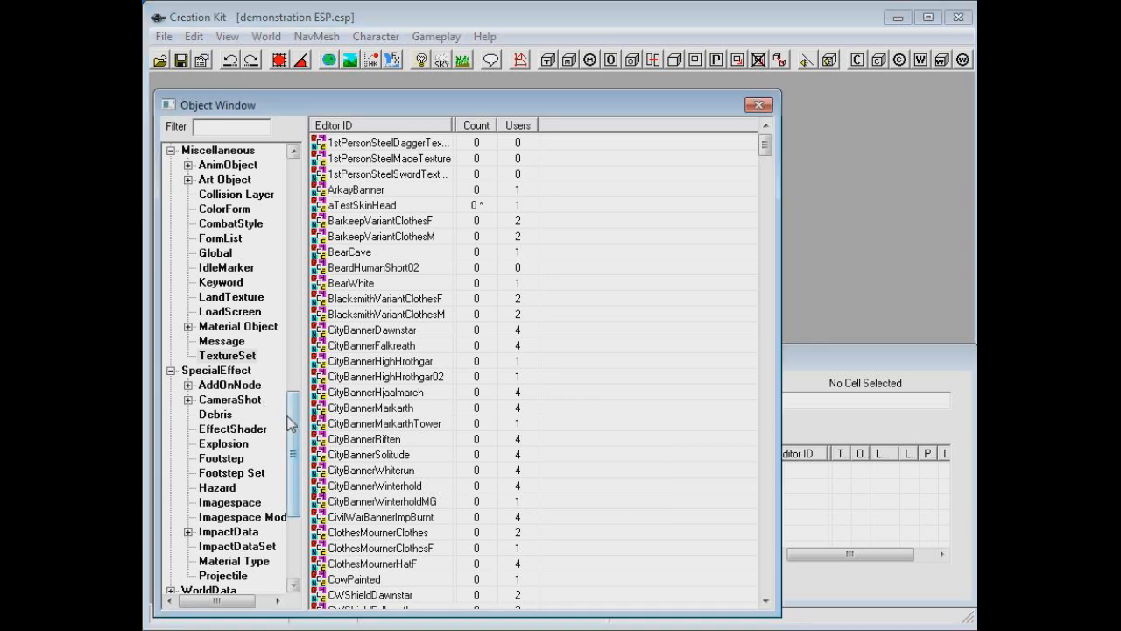
pyautogui.click(364, 207)
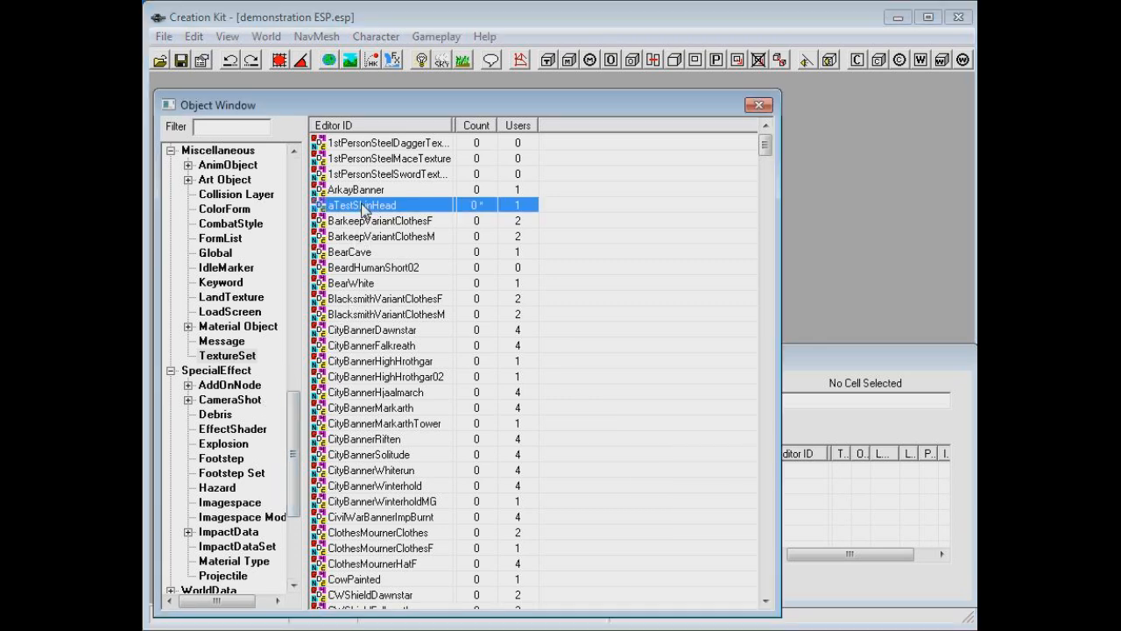
pyautogui.doubleClick(411, 207)
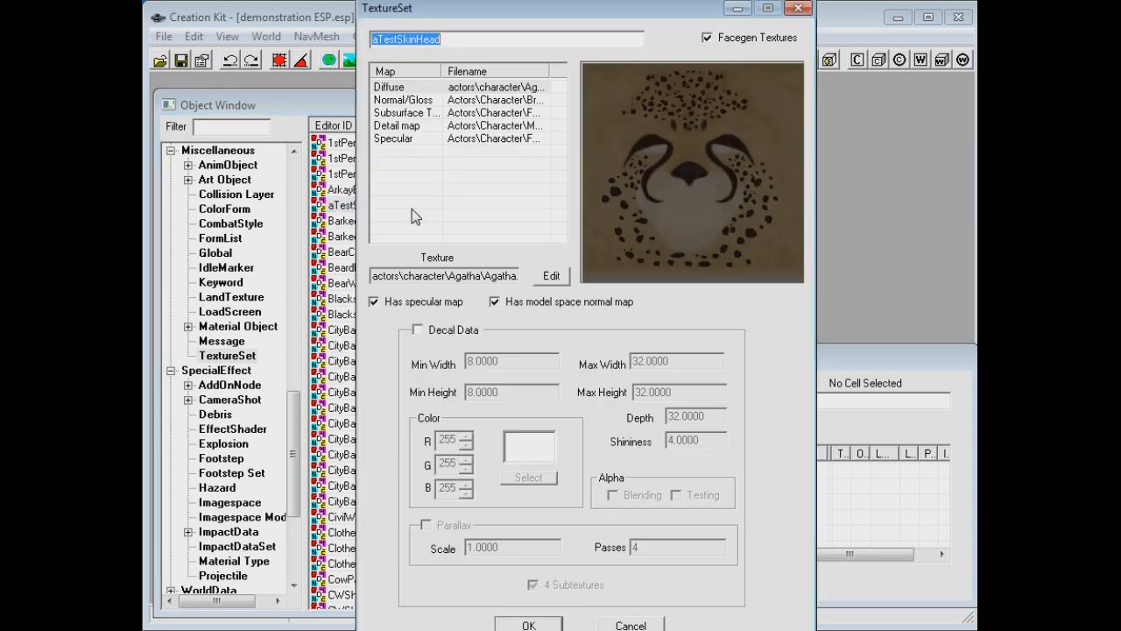
pyautogui.click(503, 91)
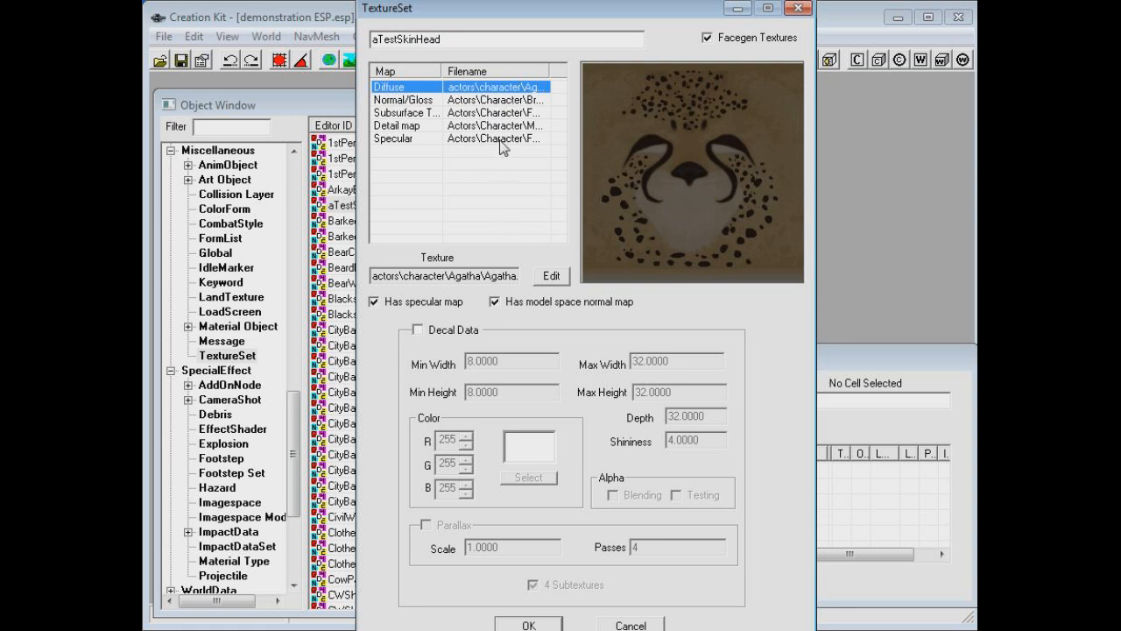
pyautogui.click(552, 276)
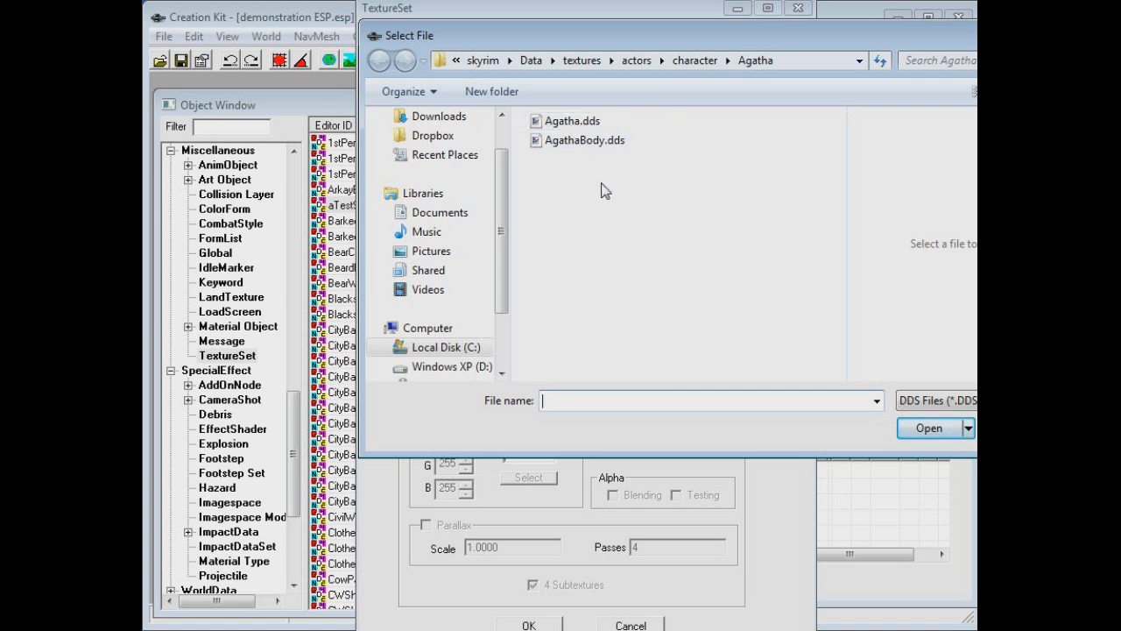
pyautogui.click(585, 120)
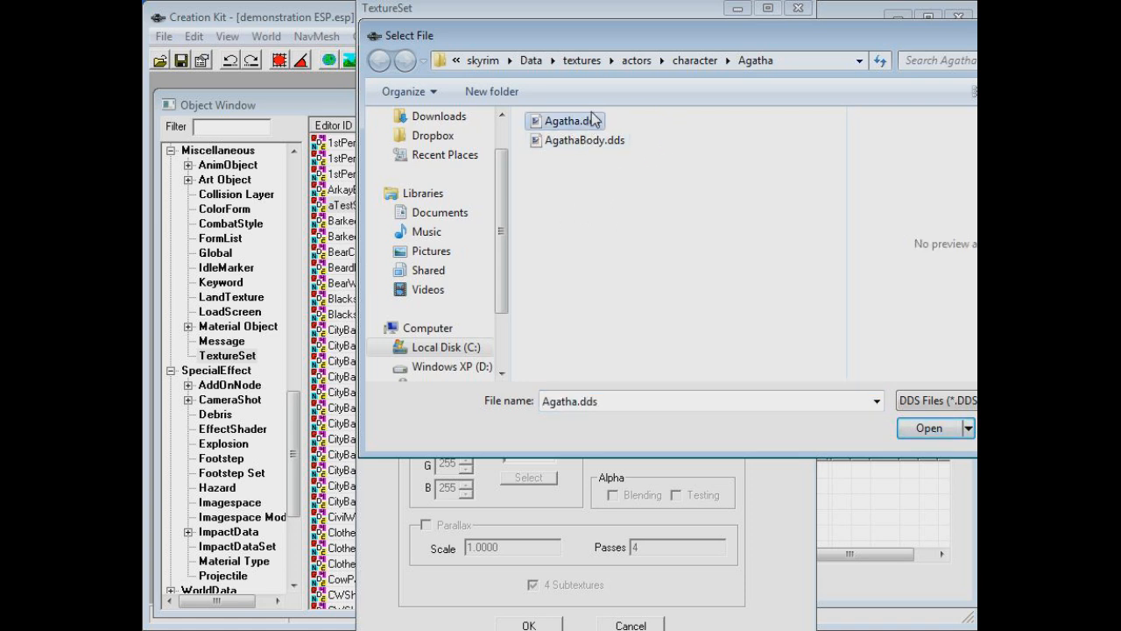
pyautogui.click(706, 61)
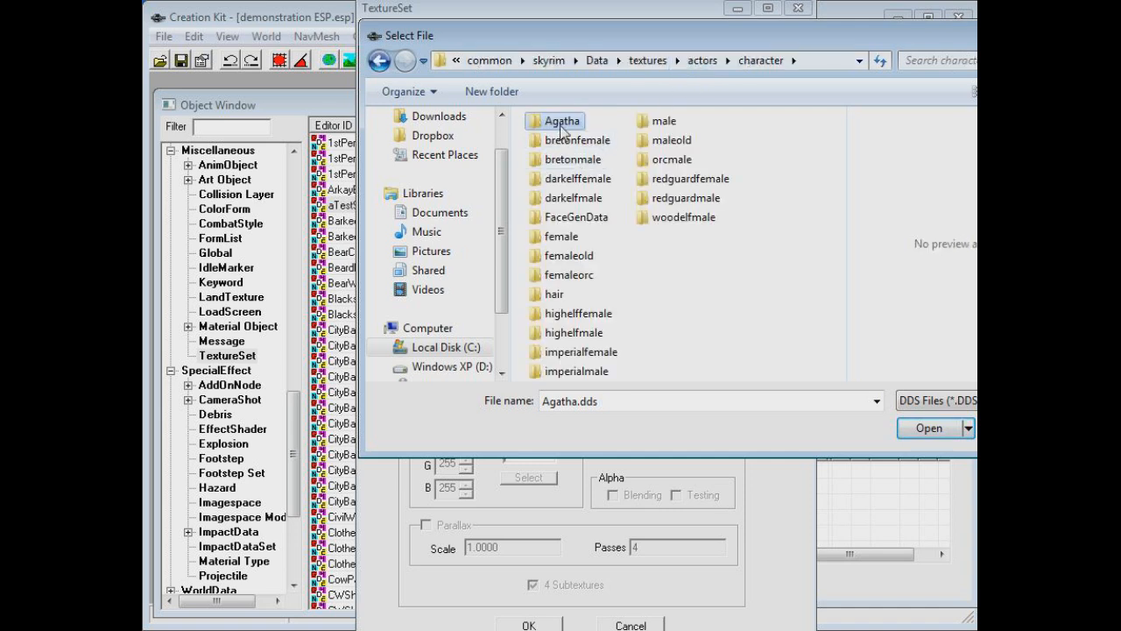
pyautogui.doubleClick(561, 123)
pyautogui.click(560, 122)
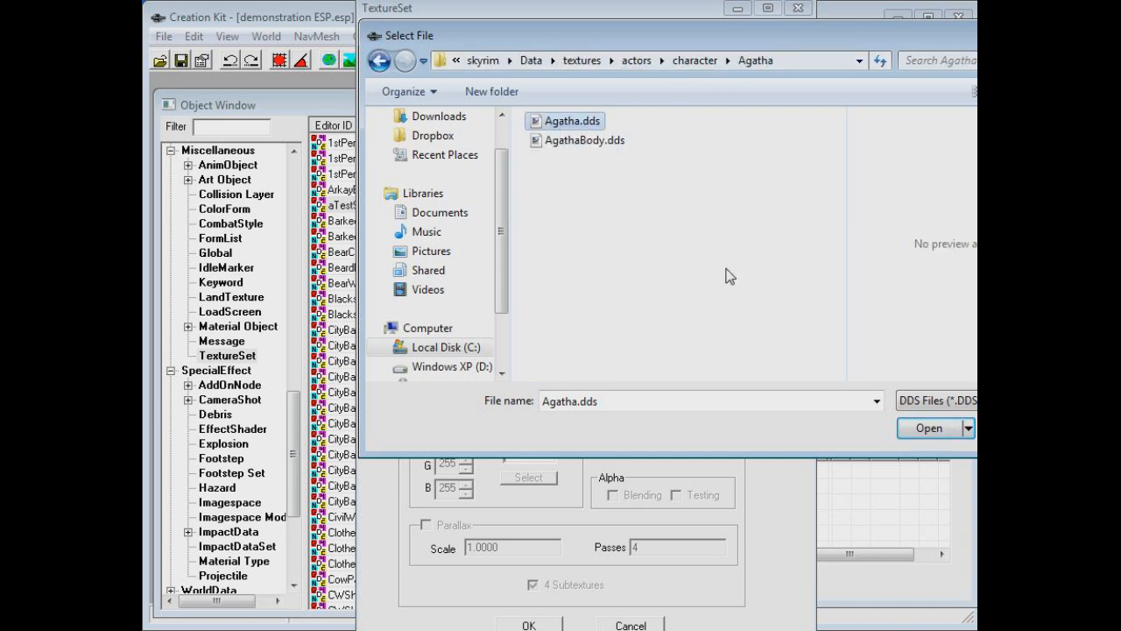
pyautogui.click(911, 429)
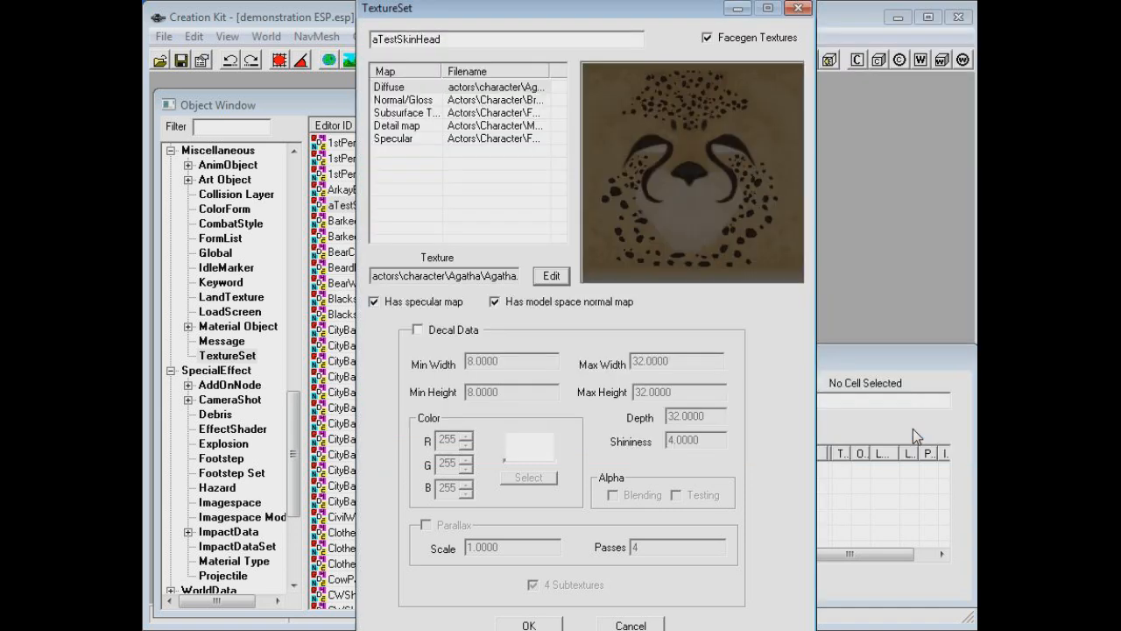
# Review the diffuse, normal/gloss, subsurface tint, detail and specular maps of the aTestSkinHead texture set.
pyautogui.click(451, 88)
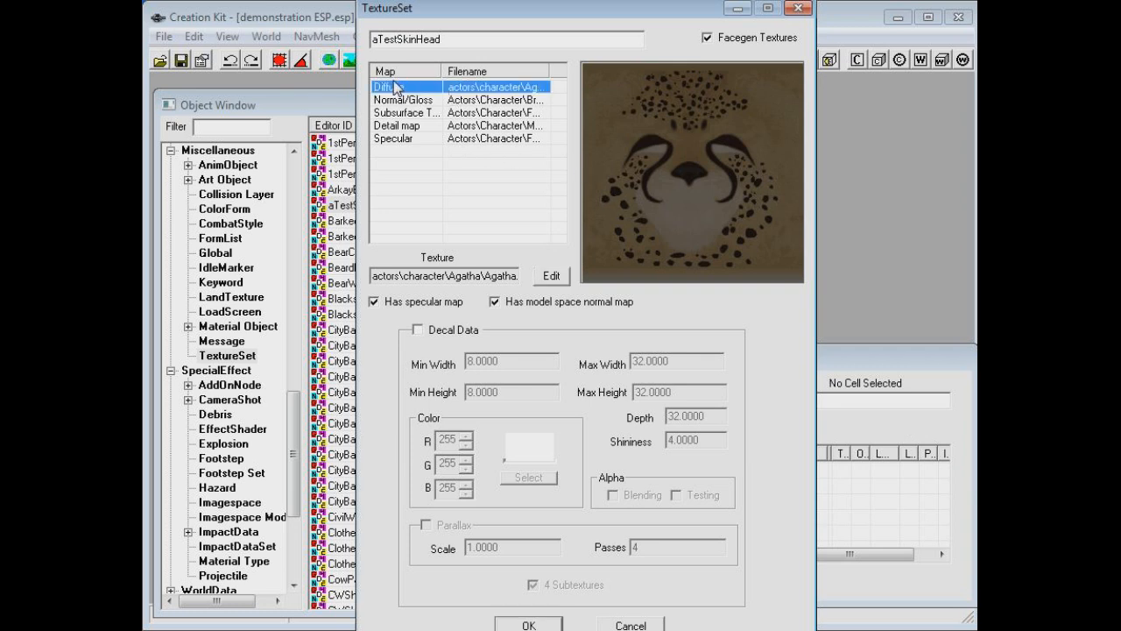
pyautogui.click(470, 101)
pyautogui.click(470, 113)
pyautogui.click(477, 126)
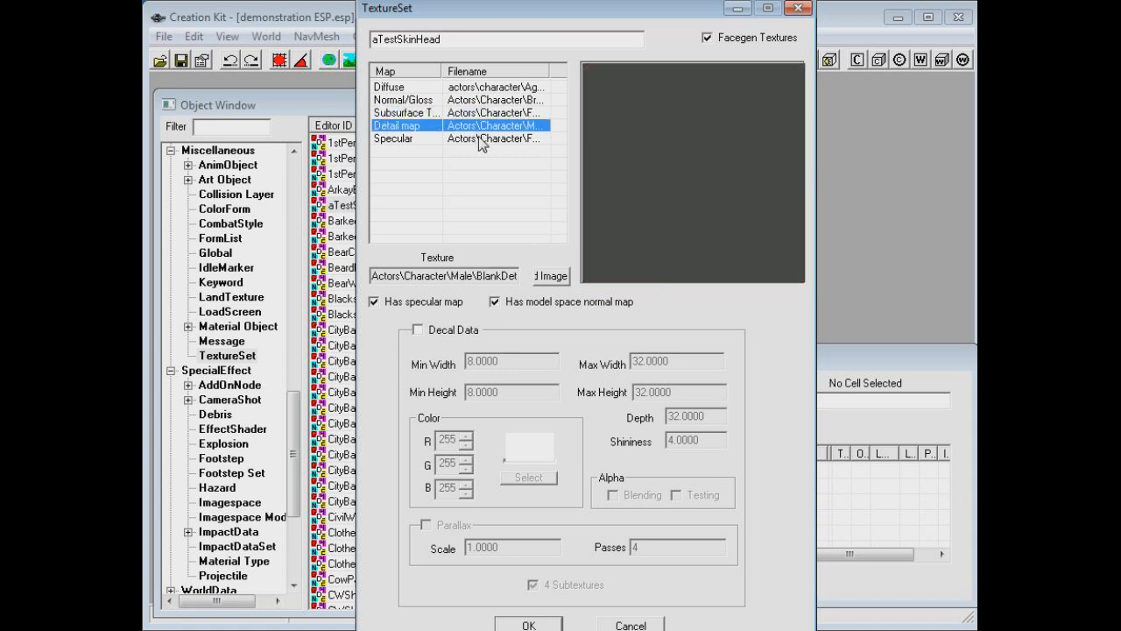
pyautogui.click(485, 138)
pyautogui.click(489, 114)
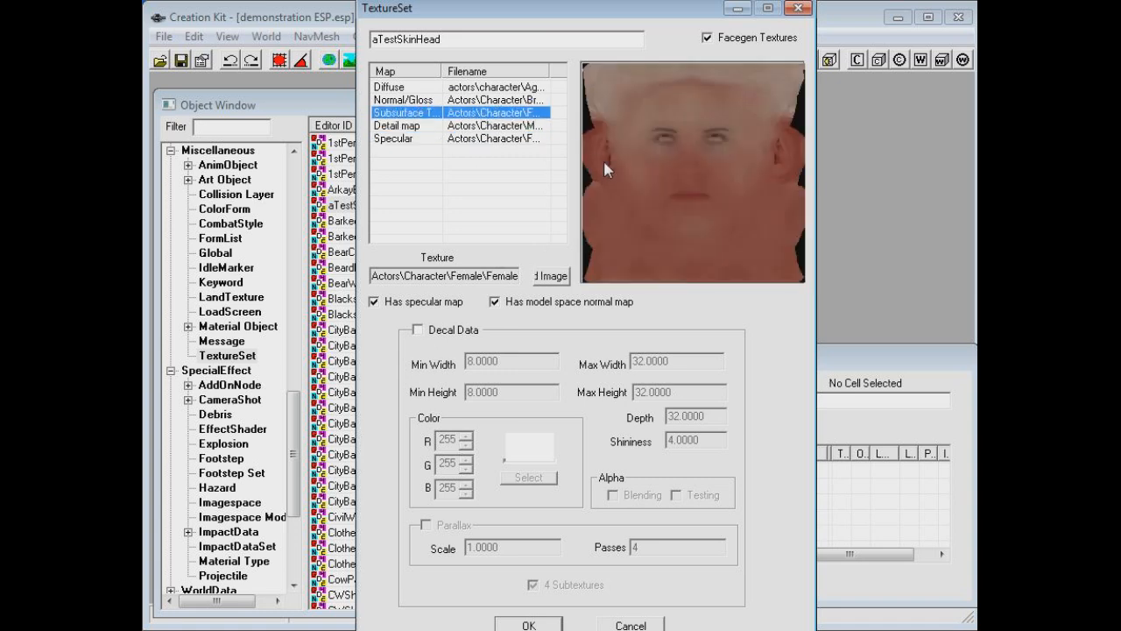
pyautogui.click(471, 102)
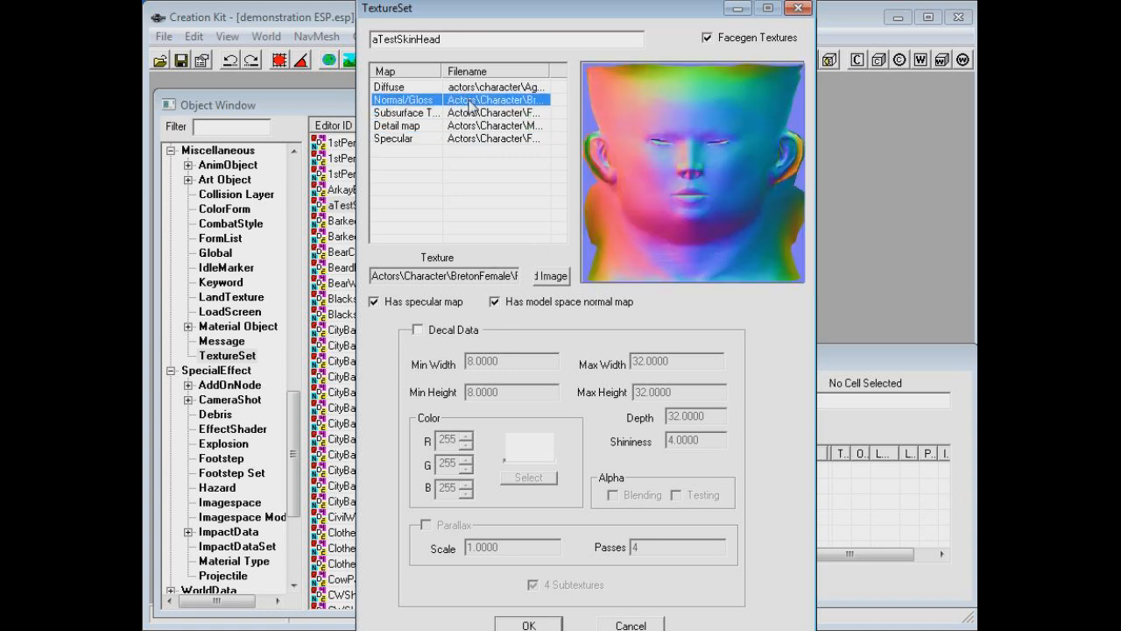
pyautogui.click(479, 113)
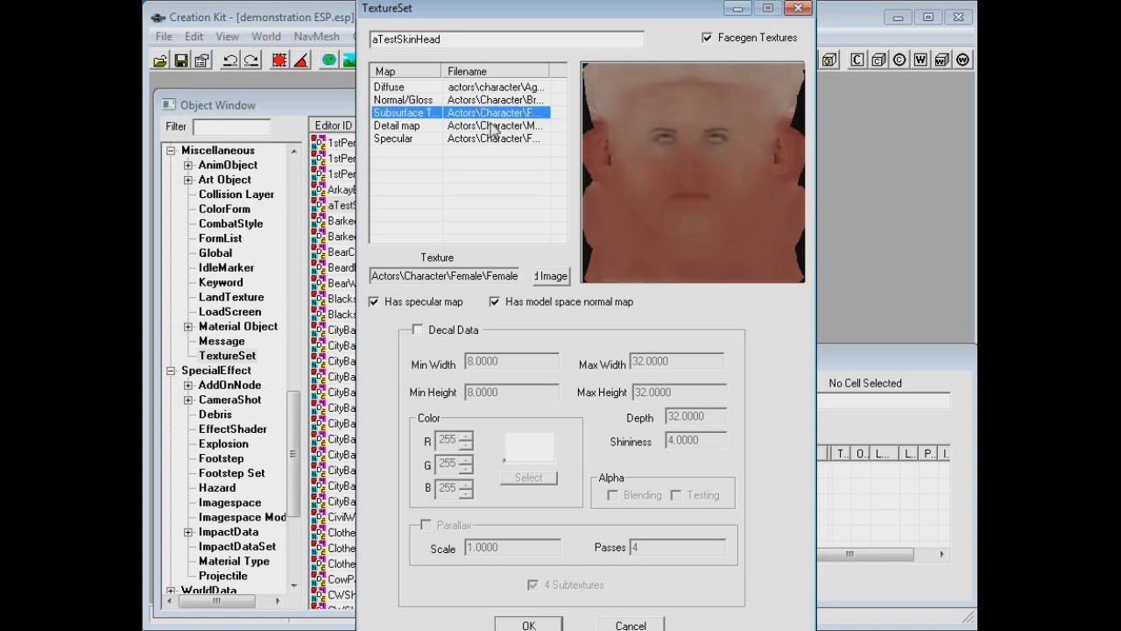
pyautogui.click(488, 88)
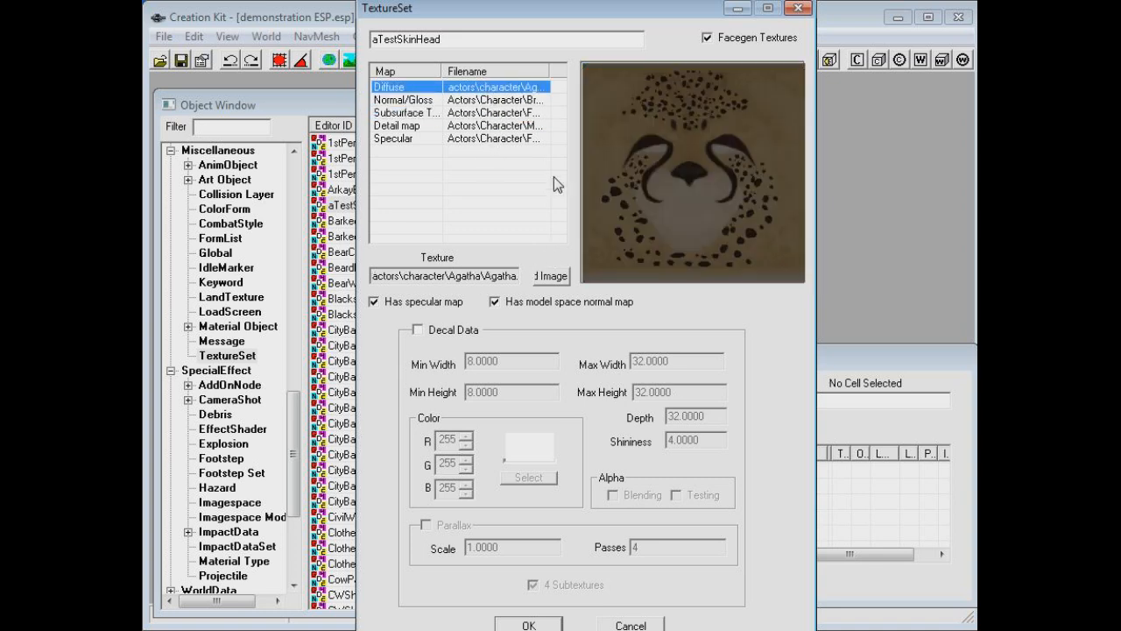
# Check the ID of the aTestSkinHead texture set and accept the texture set.
pyautogui.moveTo(529, 12); pyautogui.dragTo(524, 6)
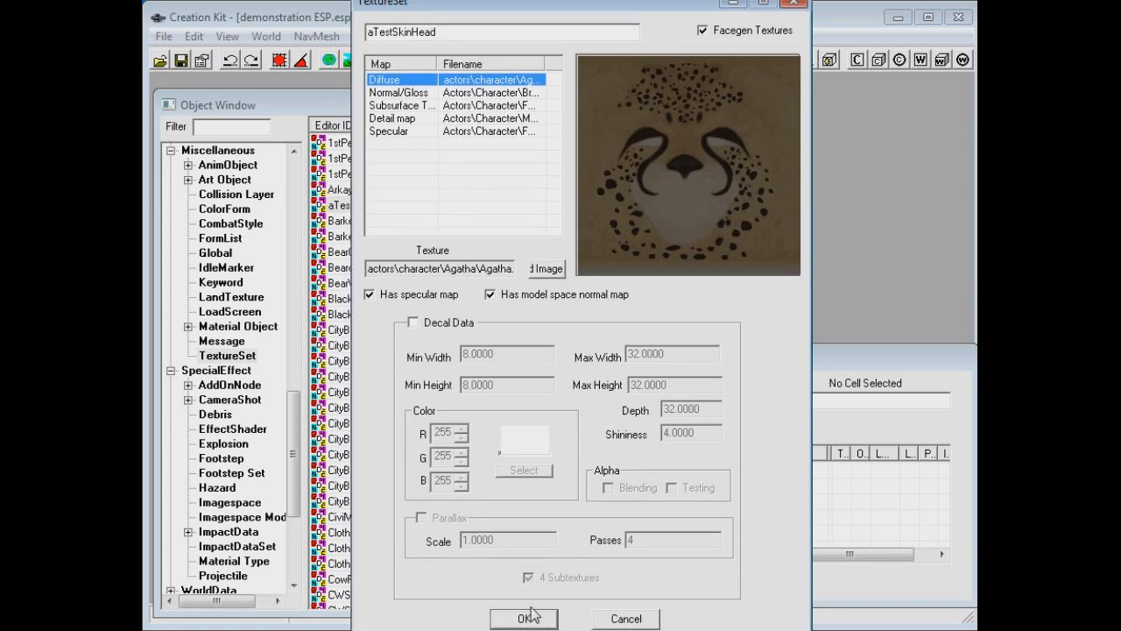
pyautogui.doubleClick(417, 32)
pyautogui.click(449, 33)
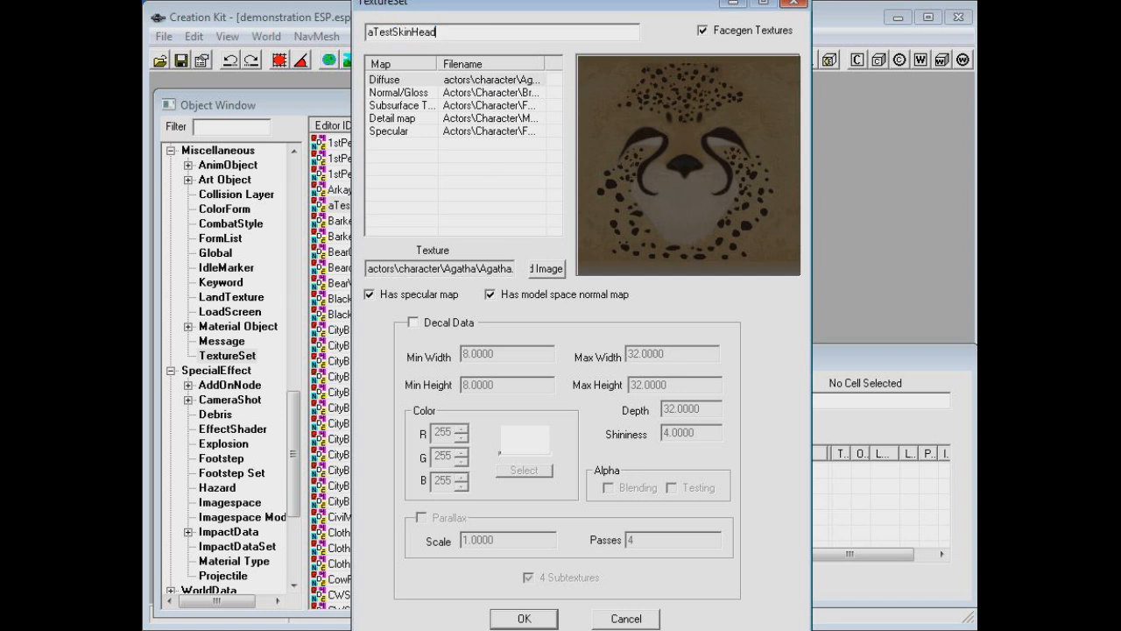
pyautogui.click(524, 618)
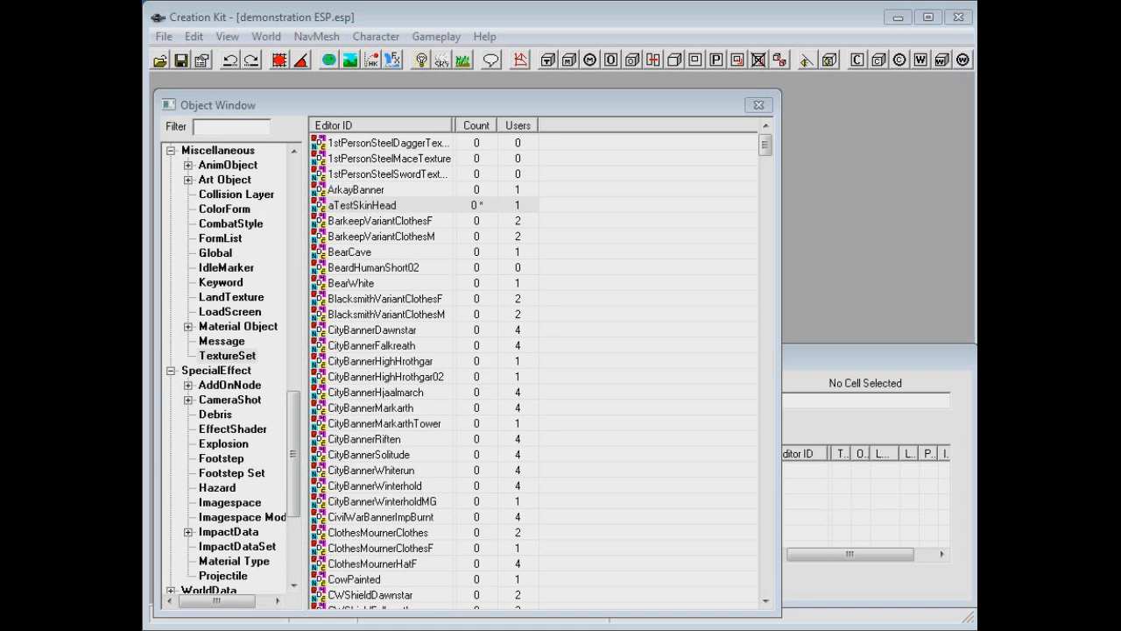
# Find the female head parts among the character objects and open aTestHead.
pyautogui.moveTo(294, 443); pyautogui.dragTo(303, 226)
pyautogui.click(230, 312)
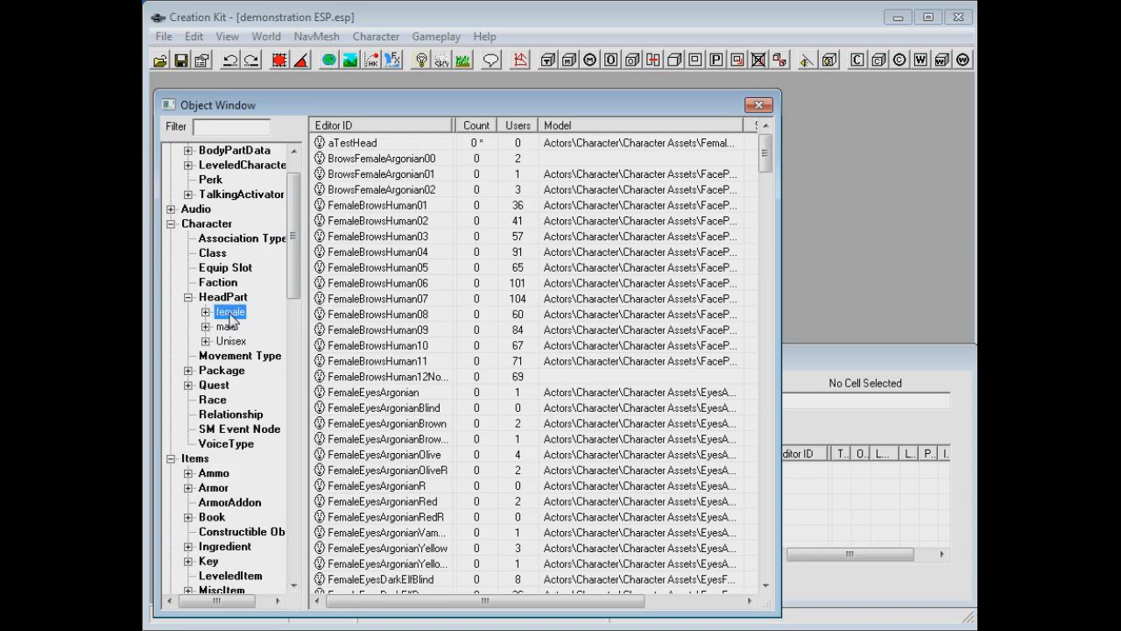
pyautogui.click(424, 147)
pyautogui.doubleClick(423, 147)
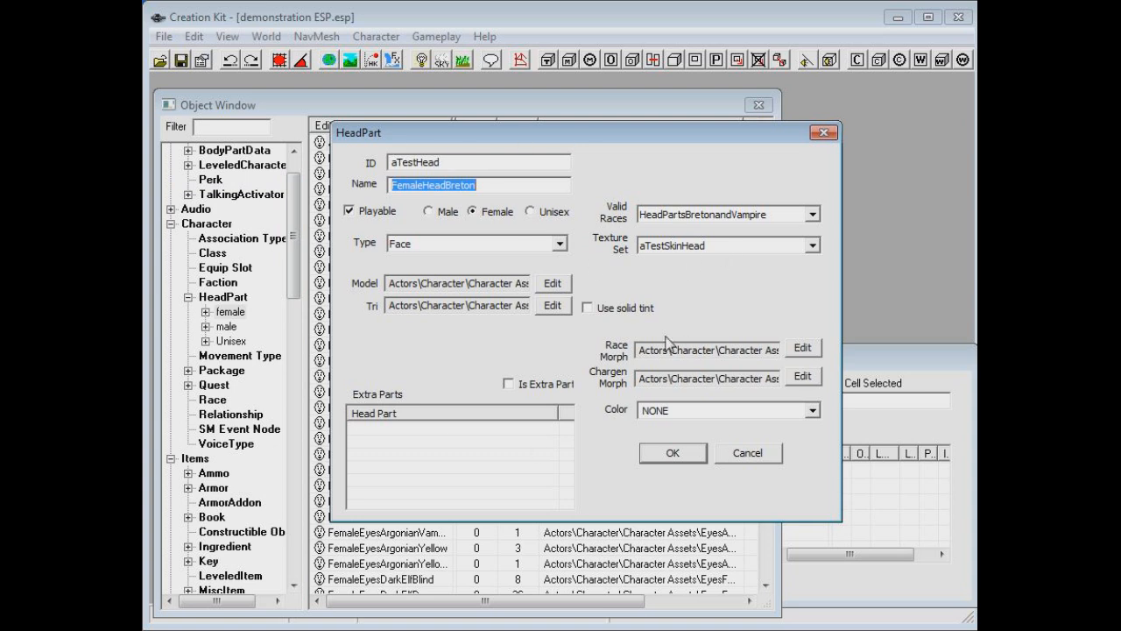
# Look up the female head skins and set the texture set of aTestHead to SkinHeadFemaleBreton.
pyautogui.click(674, 249)
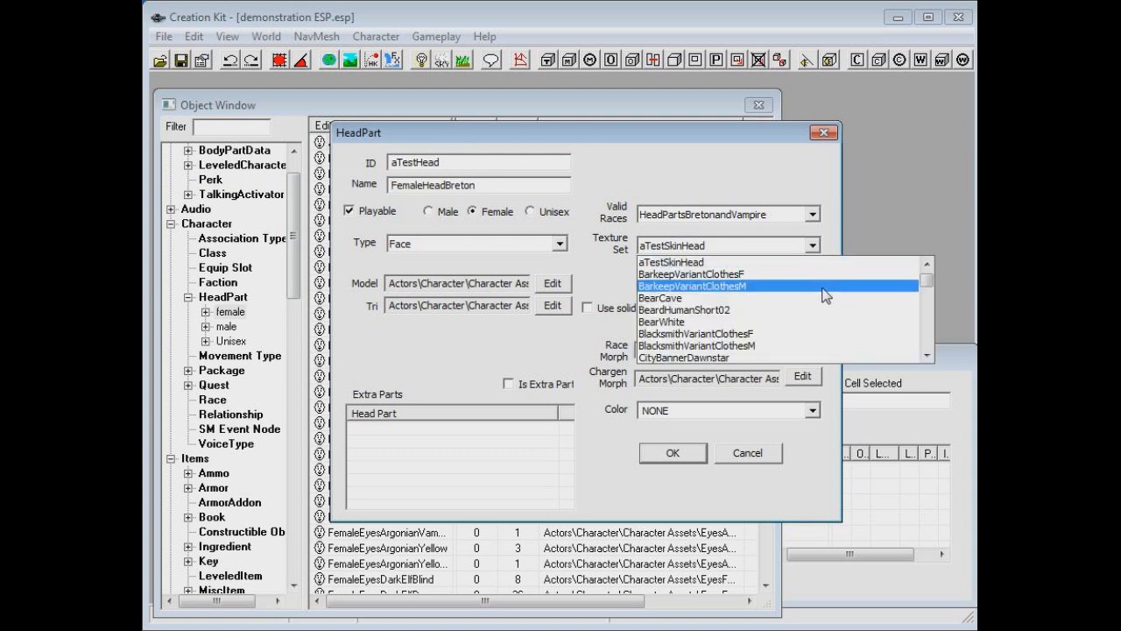
pyautogui.click(804, 247)
pyautogui.press('s')
pyautogui.press('k')
pyautogui.write('skinh')
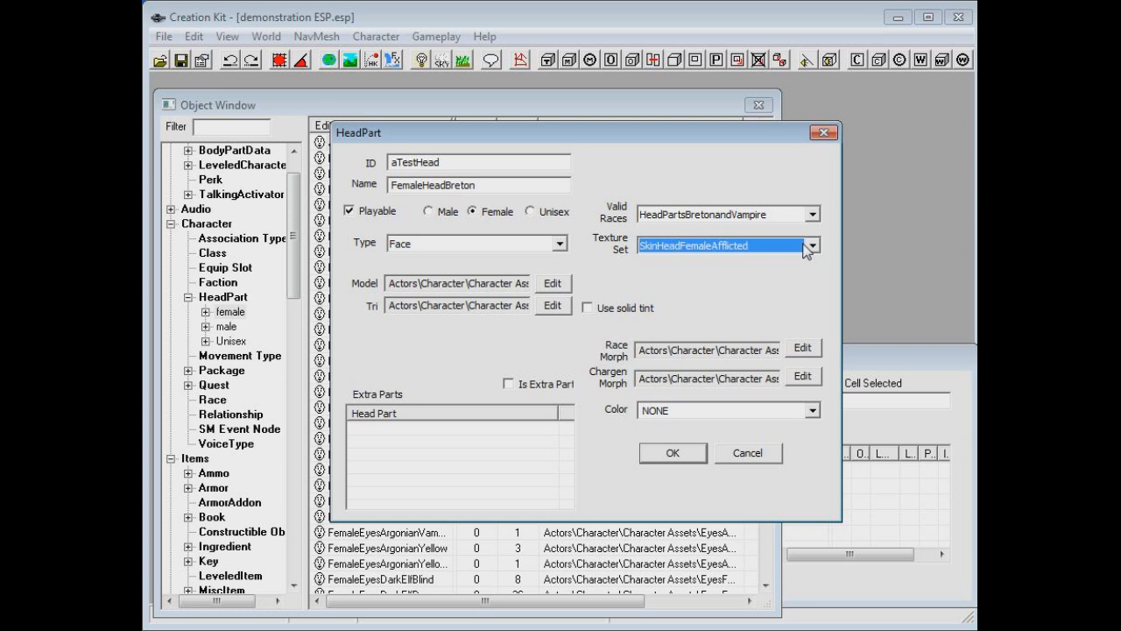
pyautogui.click(807, 247)
pyautogui.click(753, 334)
# Set the texture set of the aTestHead head part to aTestSkinHead and accept the head part.
pyautogui.click(769, 246)
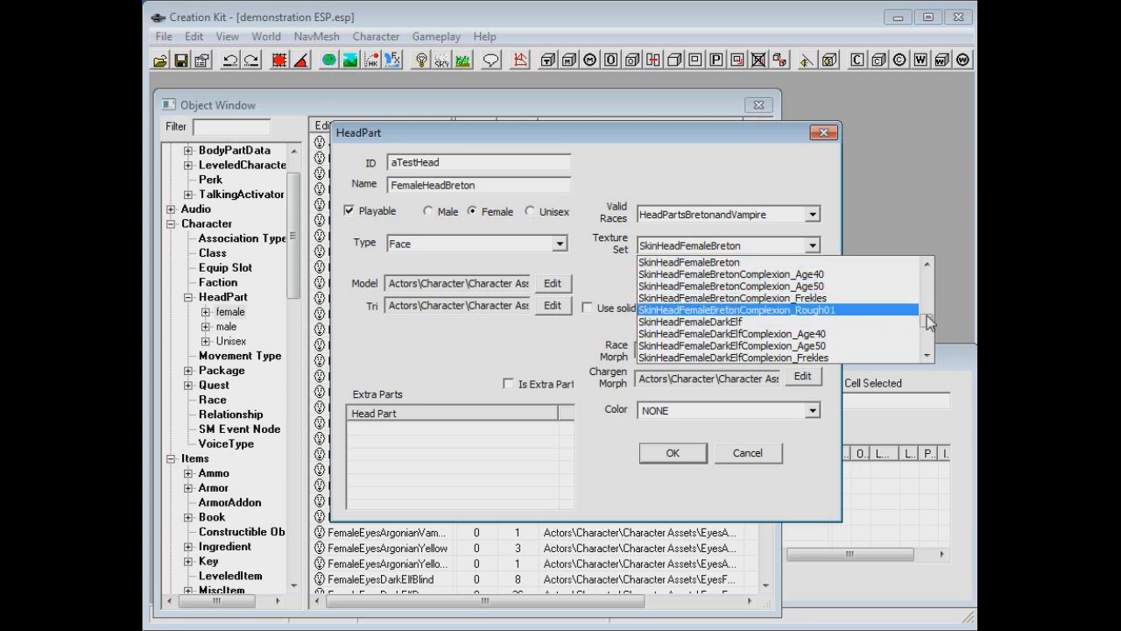
pyautogui.moveTo(928, 331); pyautogui.dragTo(929, 273)
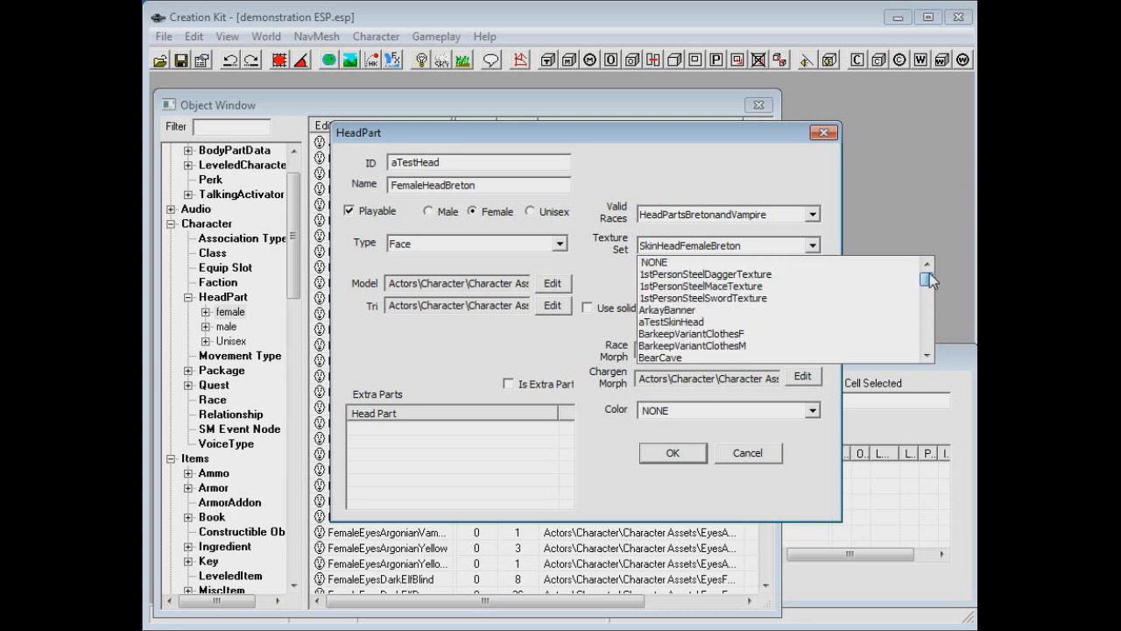
pyautogui.click(666, 322)
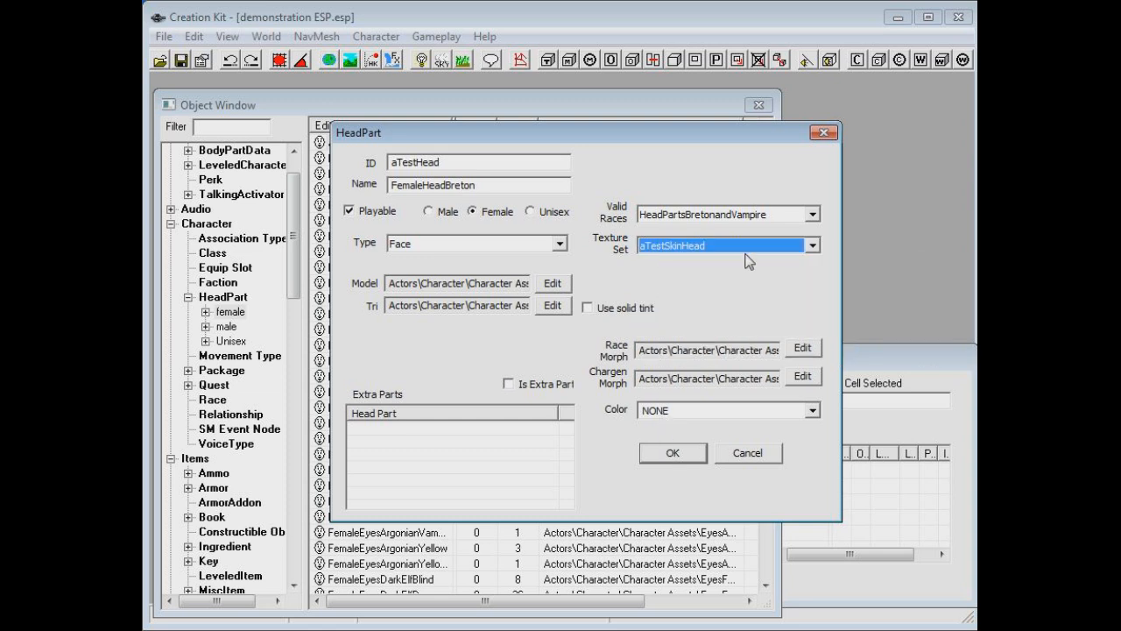
pyautogui.click(671, 453)
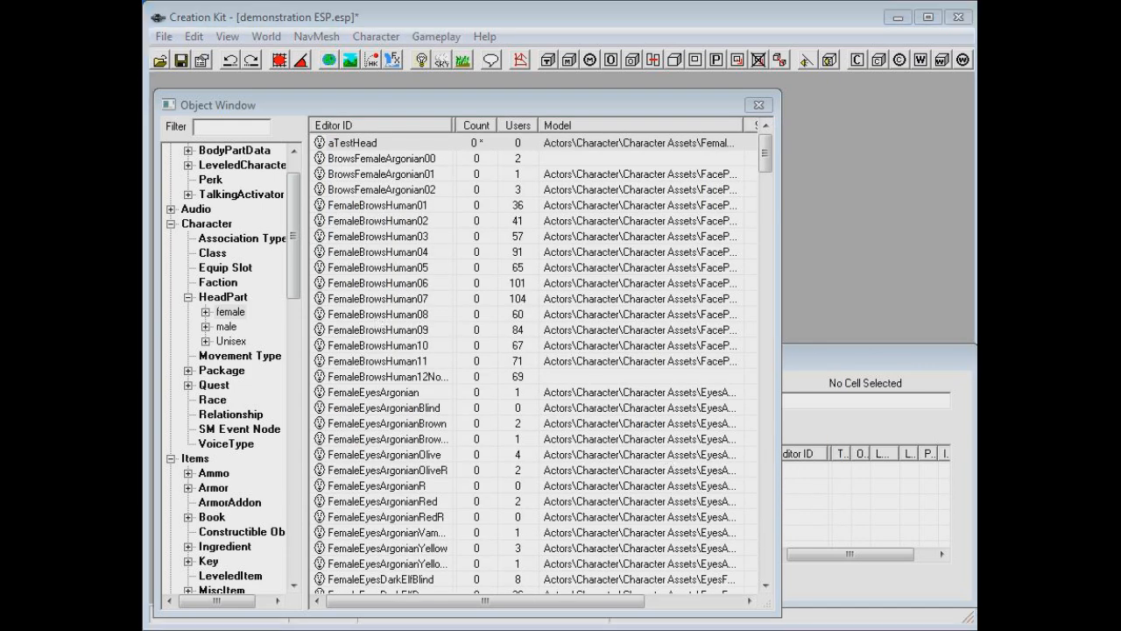
# Open the aTestracess race and turn on its full-body preview.
pyautogui.moveTo(292, 241); pyautogui.dragTo(281, 268)
pyautogui.click(212, 297)
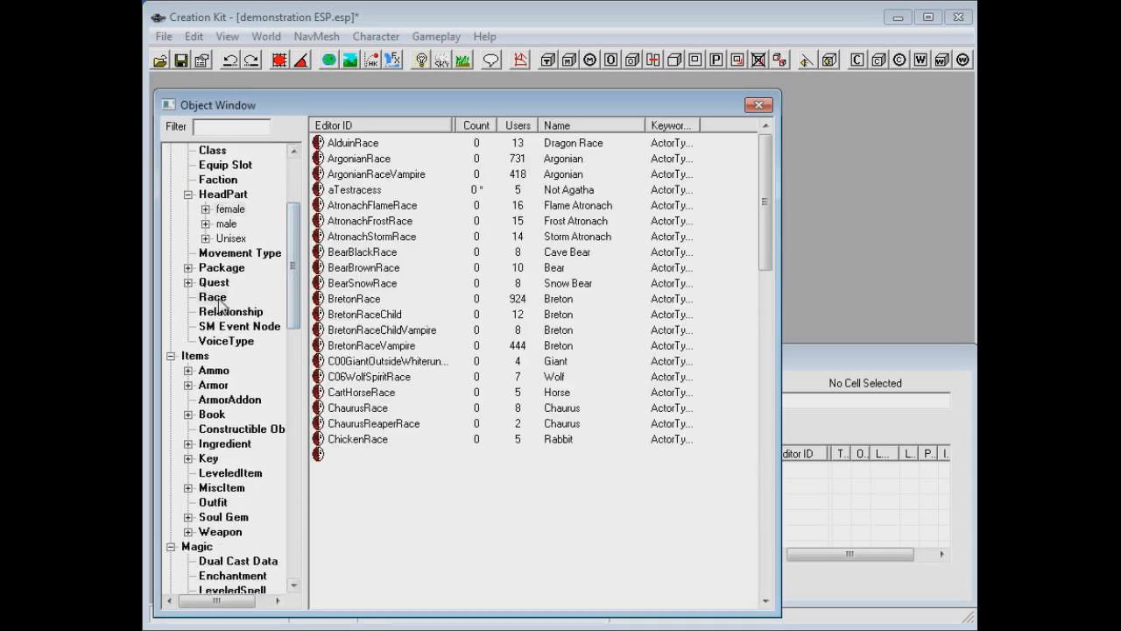
pyautogui.doubleClick(370, 190)
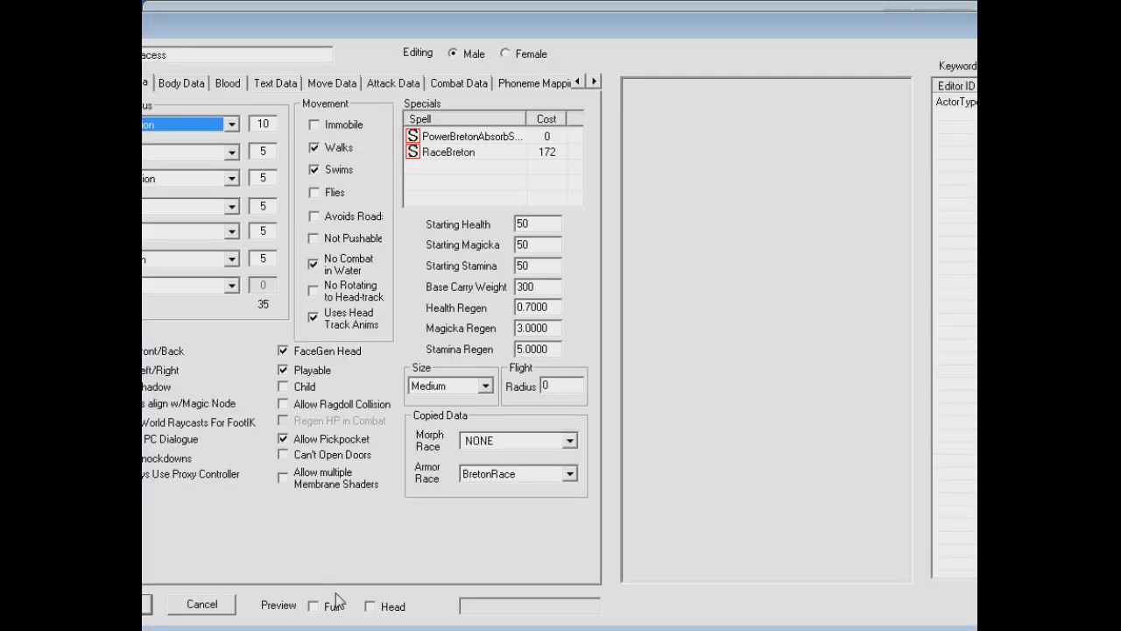
pyautogui.click(324, 611)
pyautogui.click(753, 429)
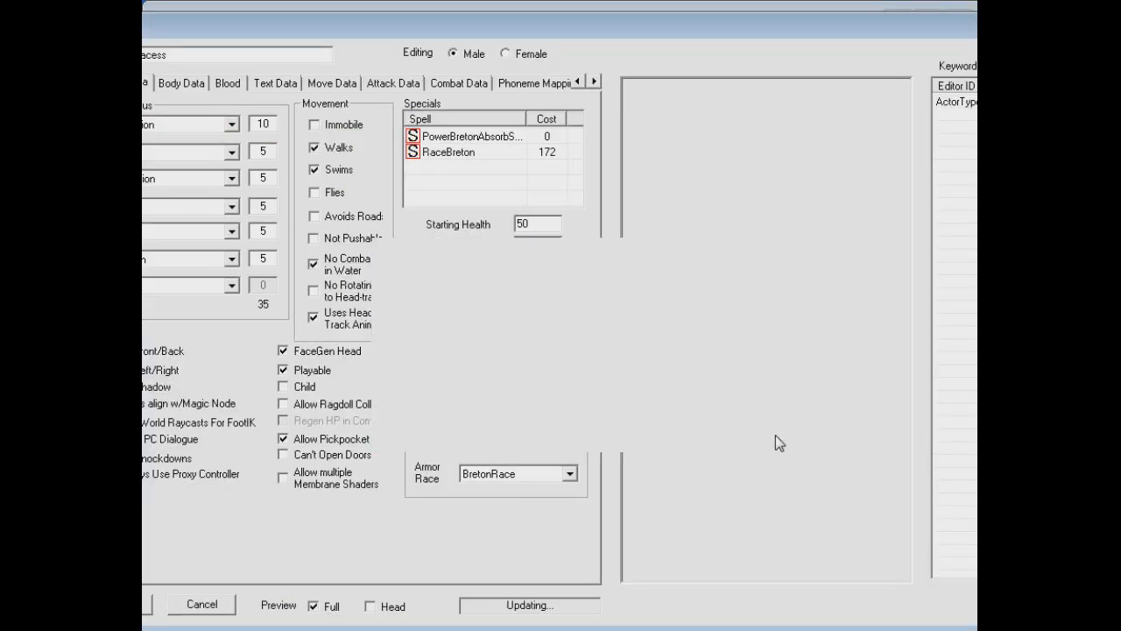
pyautogui.click(762, 429)
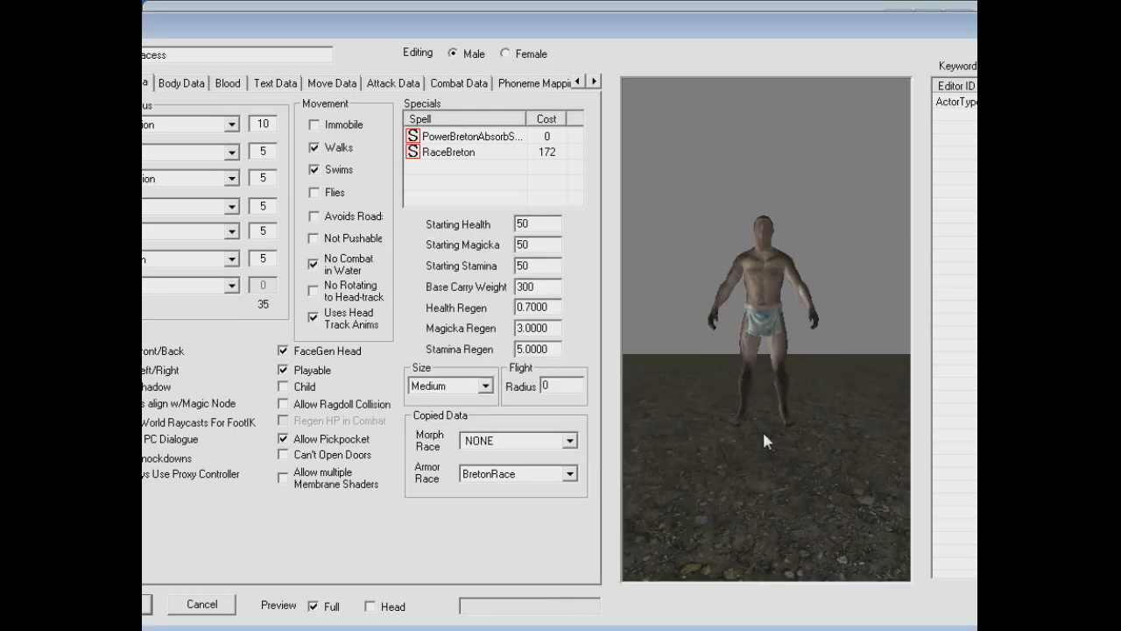
# Switch the race editing to female, accept all missing-texture warnings, and inspect the female body preview up close.
pyautogui.click(534, 54)
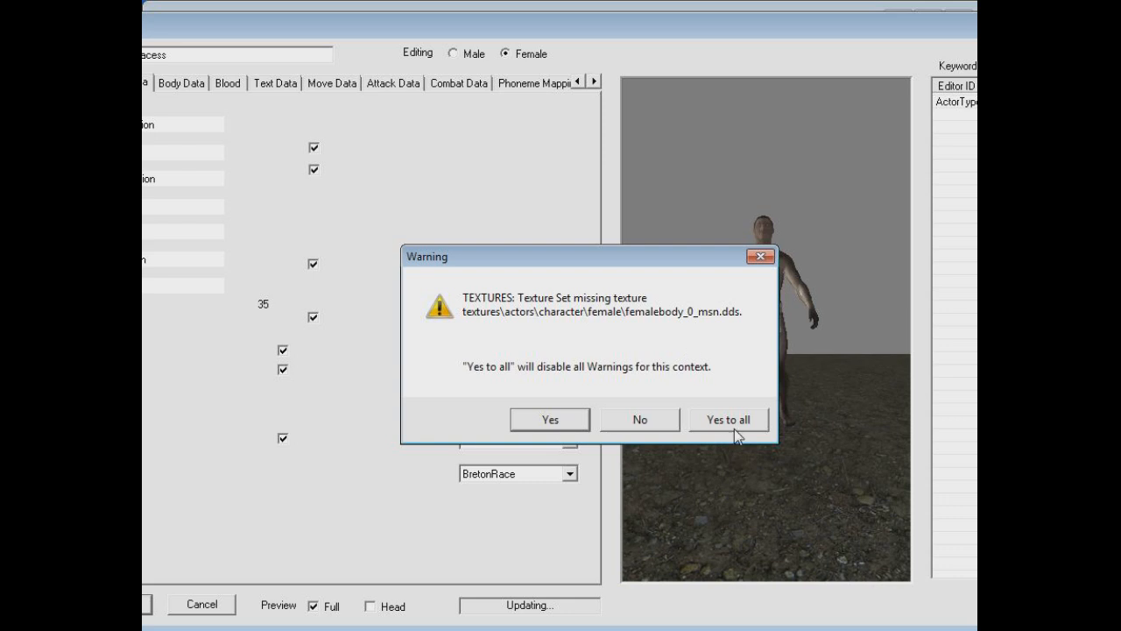
pyautogui.click(734, 421)
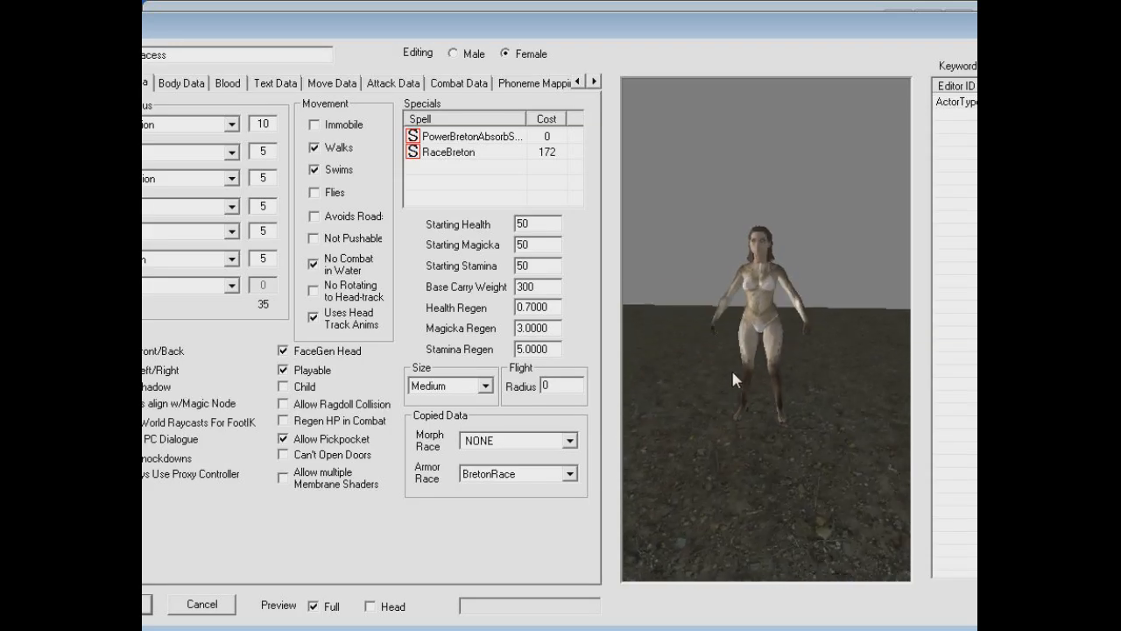
pyautogui.scroll(3, 740, 332)
pyautogui.scroll(2, 739, 333)
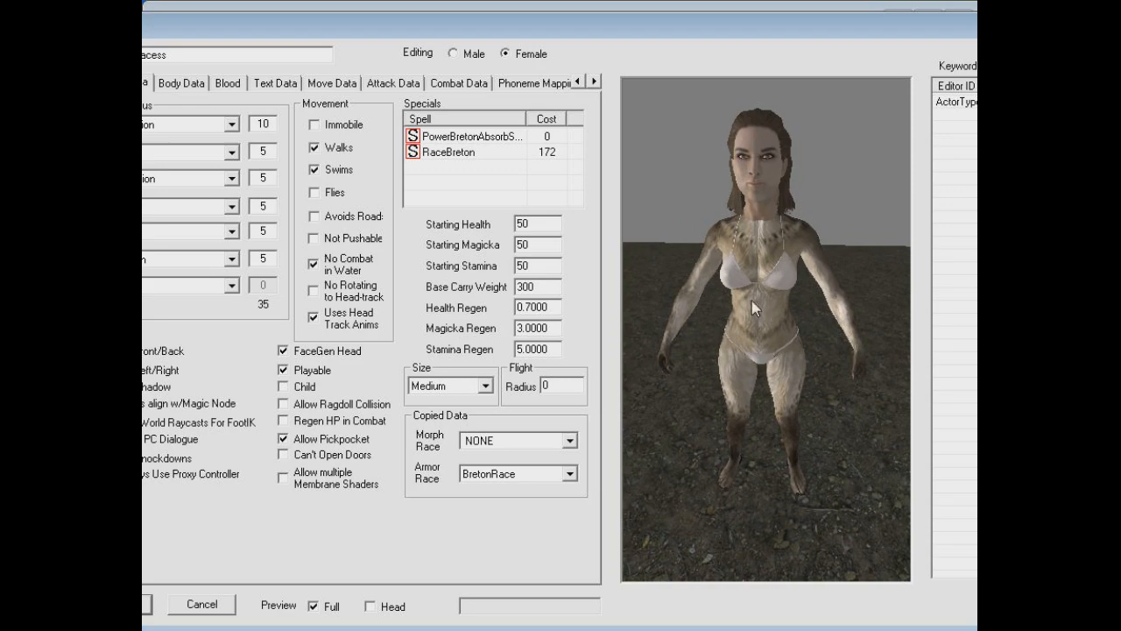
# Open the female face data of aTestracess and select the Face entry among the base head parts.
pyautogui.click(594, 80)
pyautogui.click(594, 81)
pyautogui.click(478, 84)
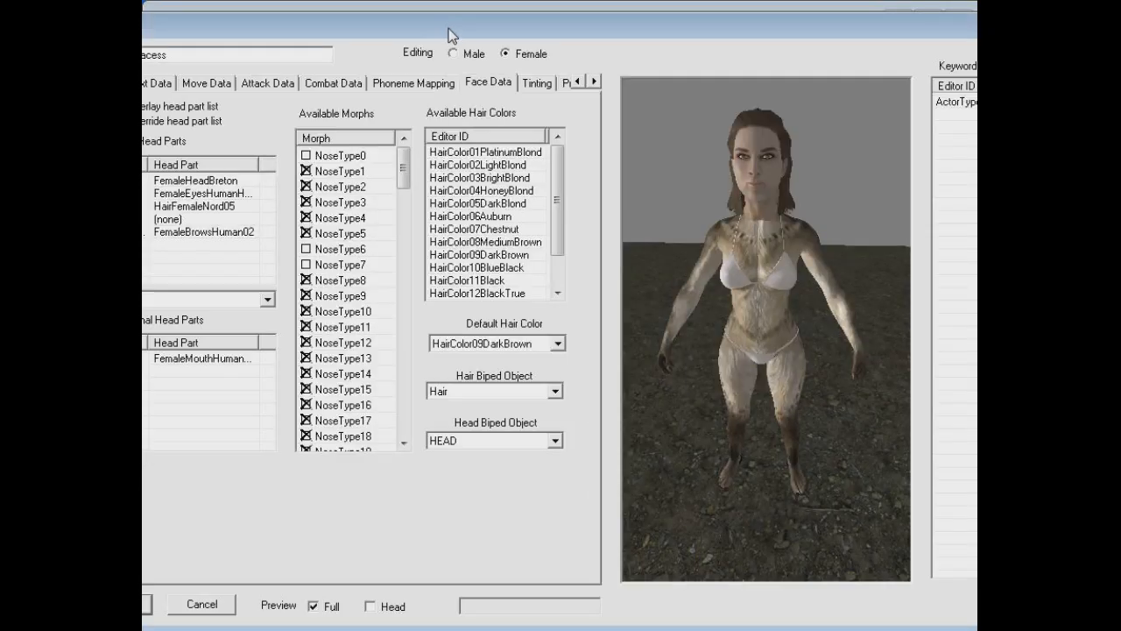
pyautogui.moveTo(450, 32); pyautogui.dragTo(498, 23)
pyautogui.click(282, 187)
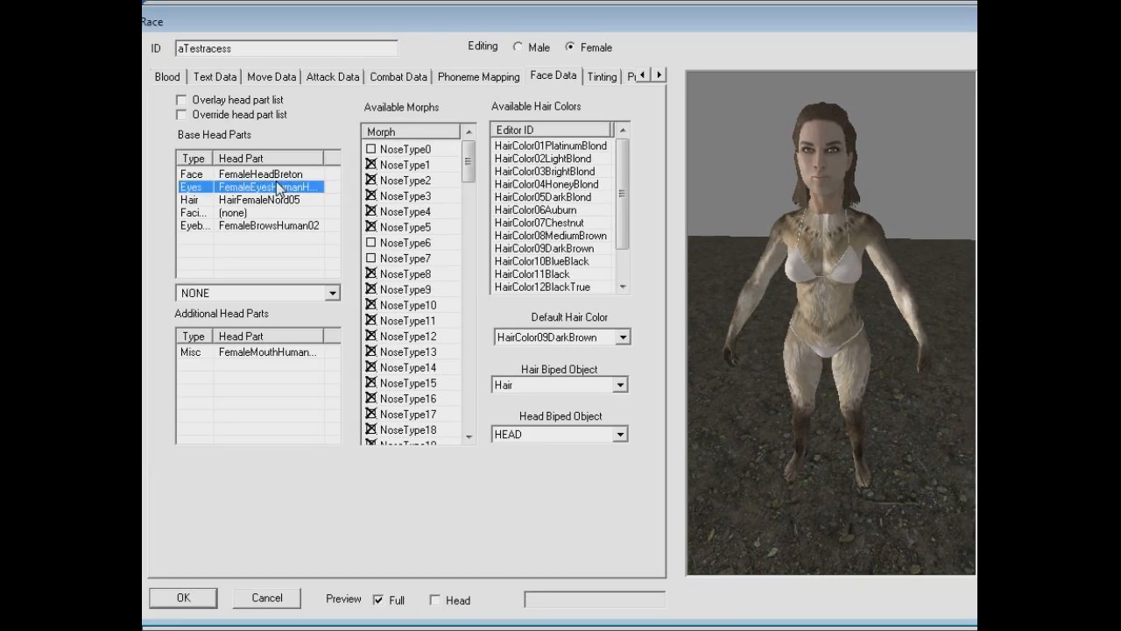
pyautogui.click(285, 173)
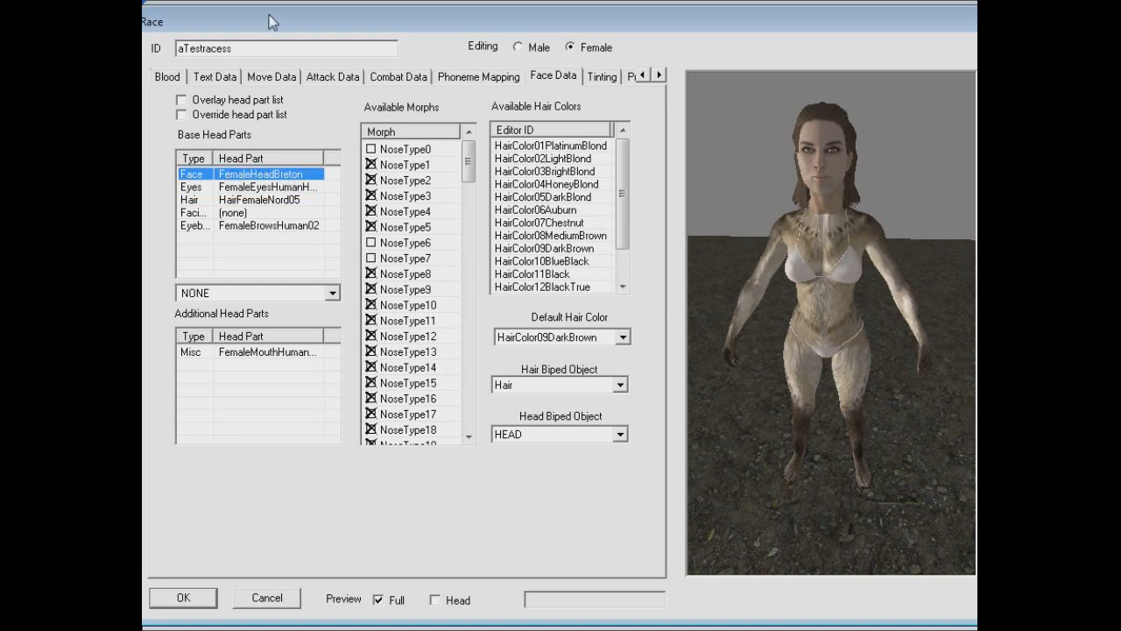
pyautogui.moveTo(279, 22); pyautogui.dragTo(394, 82)
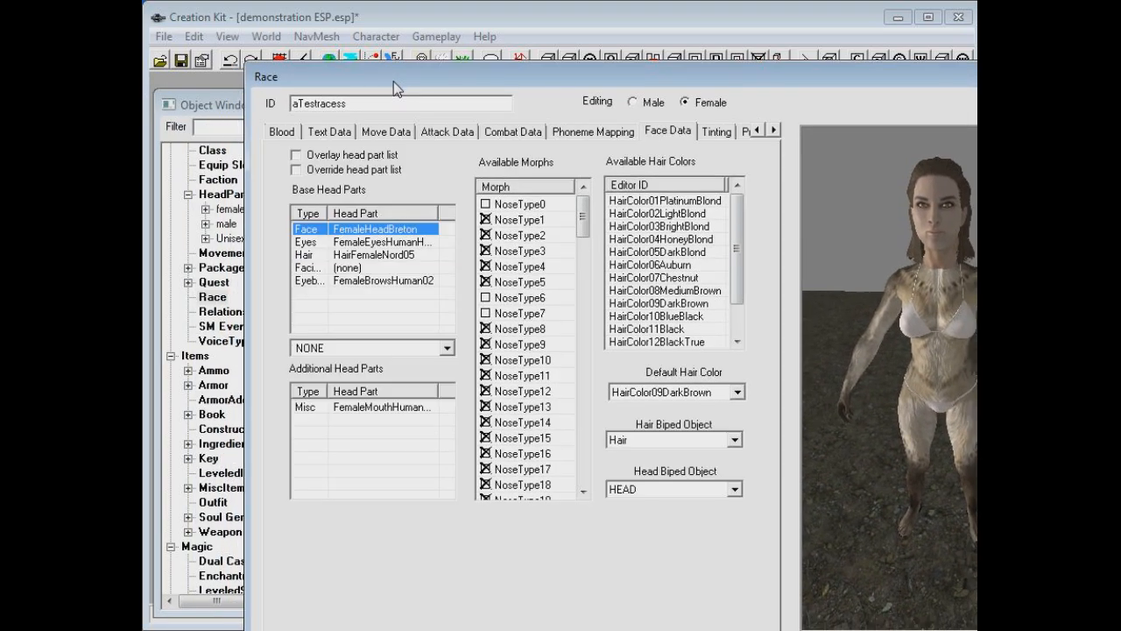
# Find aTestHead among the female head parts and assign it as the race's Face base head part.
pyautogui.click(219, 103)
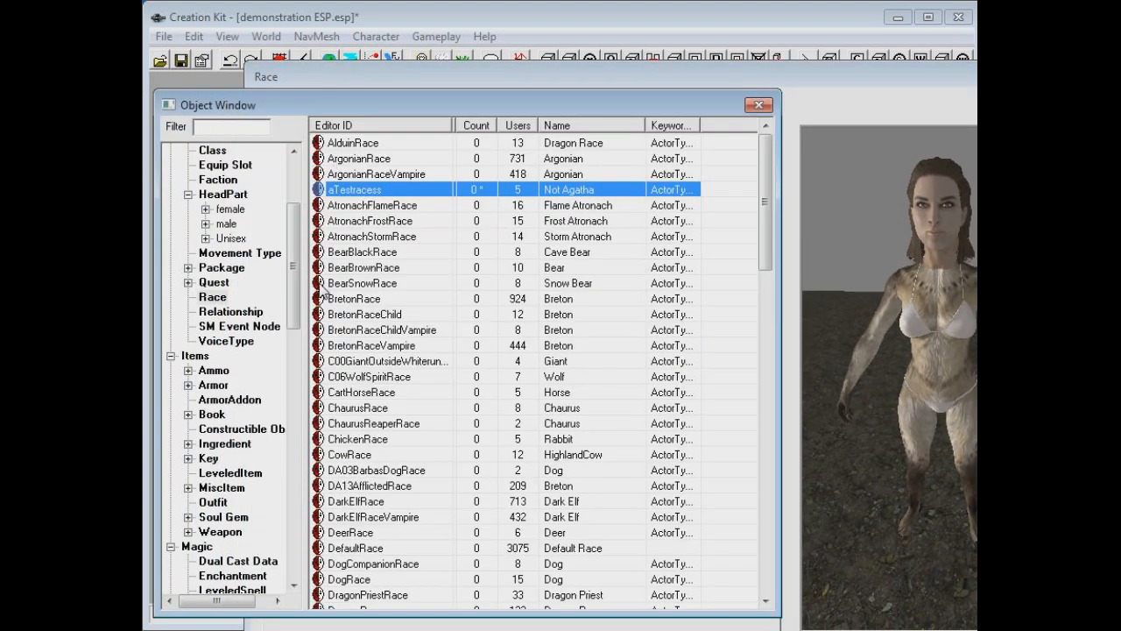
pyautogui.scroll(1, 295, 243)
pyautogui.scroll(1, 295, 243)
pyautogui.click(229, 282)
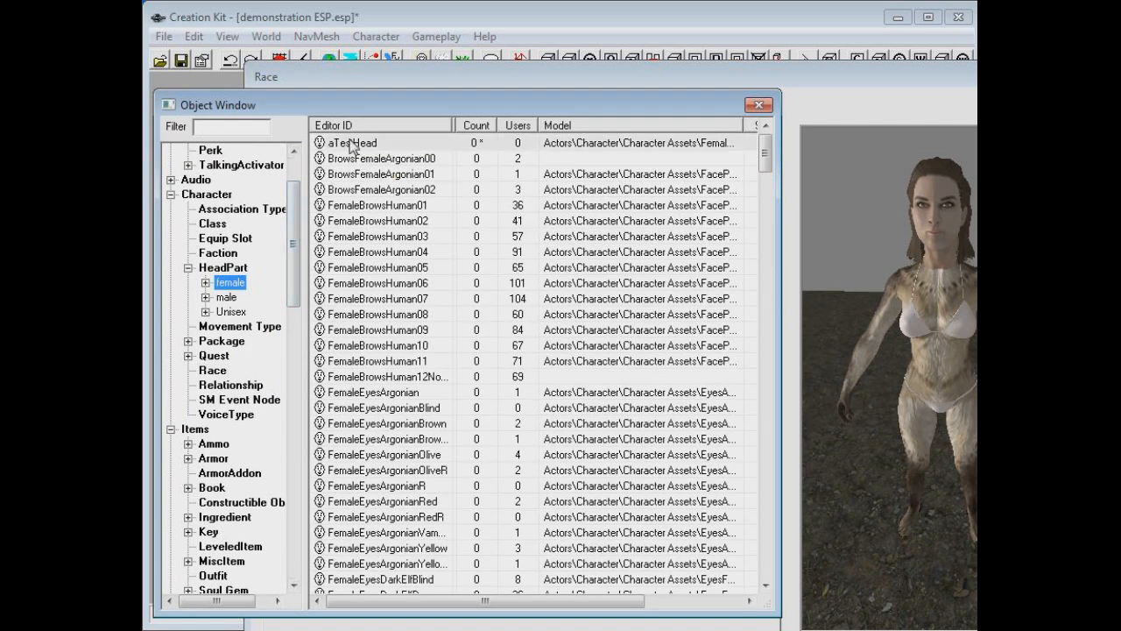
pyautogui.click(352, 143)
pyautogui.moveTo(393, 78); pyautogui.dragTo(605, 11)
pyautogui.moveTo(433, 106); pyautogui.dragTo(439, 156)
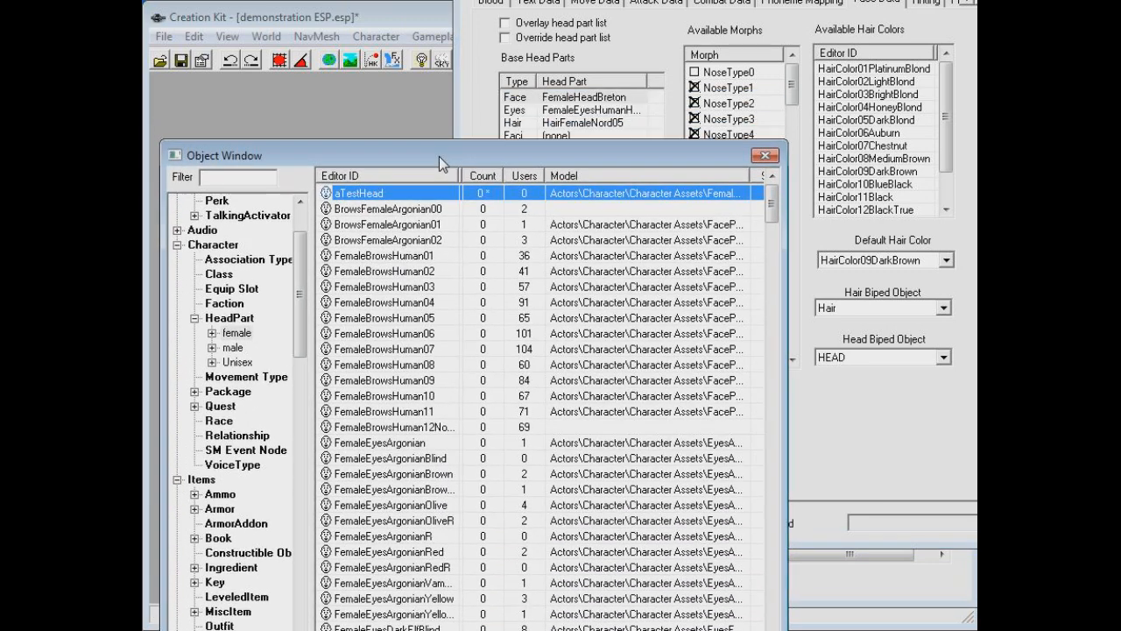
pyautogui.moveTo(383, 194); pyautogui.dragTo(560, 97)
pyautogui.click(557, 95)
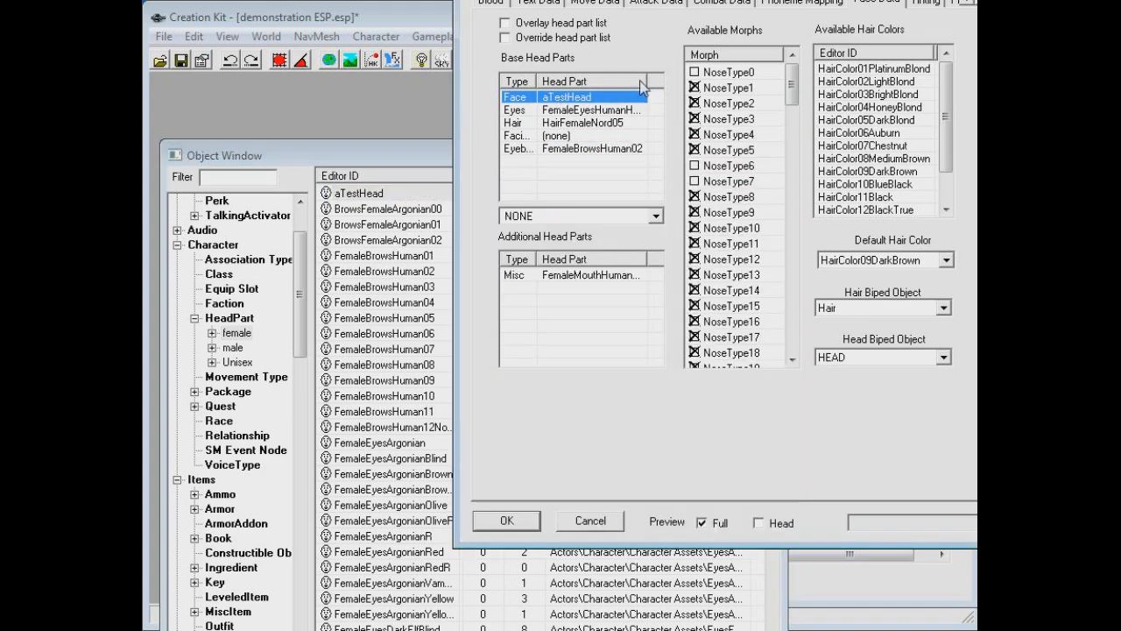
# Reload the race's full-body preview and turn the model to inspect the new head.
pyautogui.moveTo(683, 0); pyautogui.dragTo(394, 33)
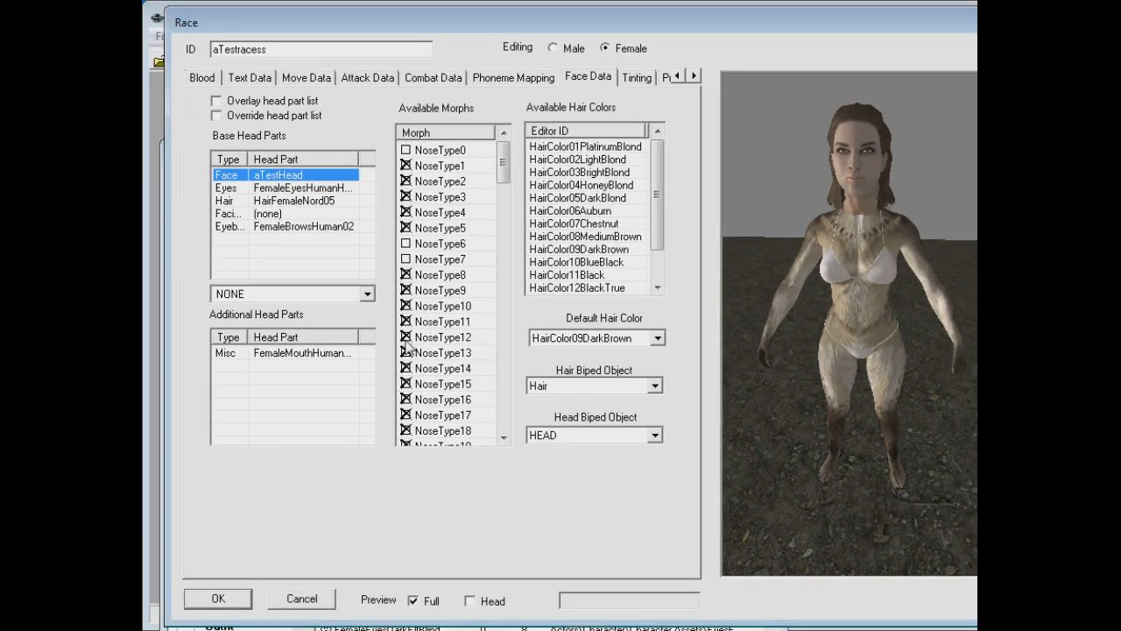
pyautogui.click(428, 605)
pyautogui.click(427, 603)
pyautogui.moveTo(755, 331); pyautogui.dragTo(783, 292)
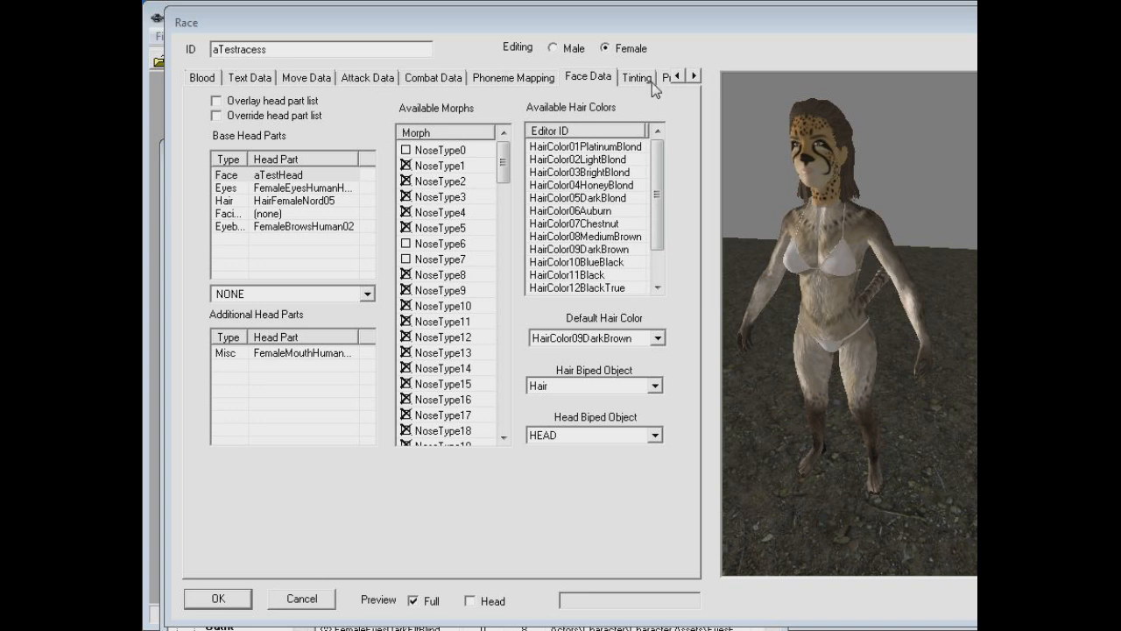
# Review the race's name and description, and return to its general data.
pyautogui.click(676, 77)
pyautogui.click(676, 76)
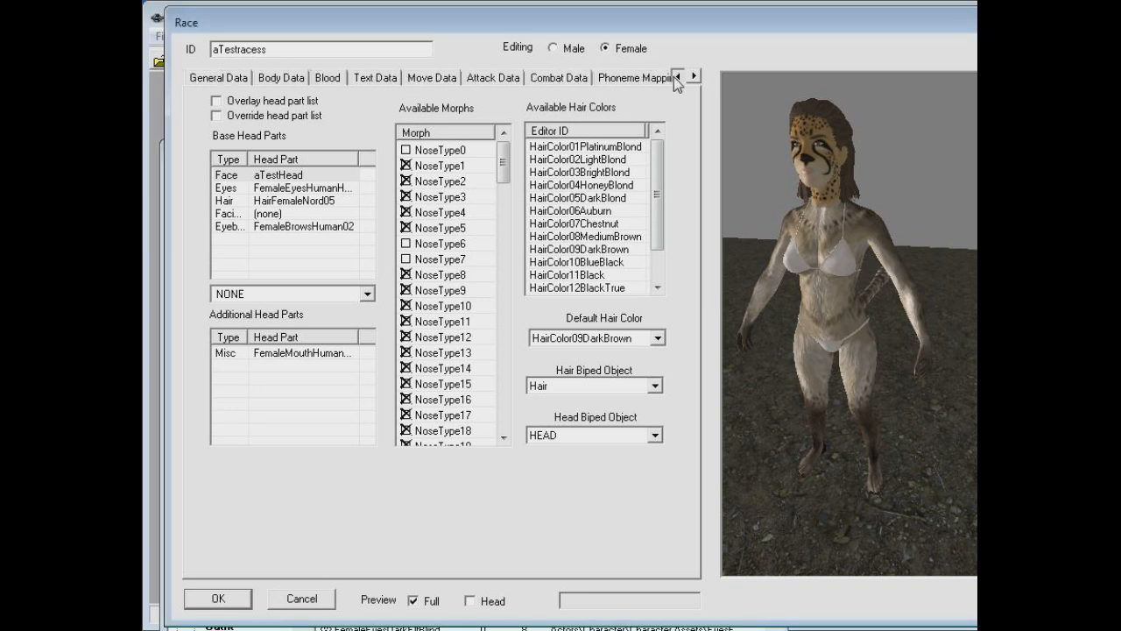
pyautogui.click(391, 80)
pyautogui.moveTo(280, 117); pyautogui.dragTo(229, 116)
pyautogui.click(250, 156)
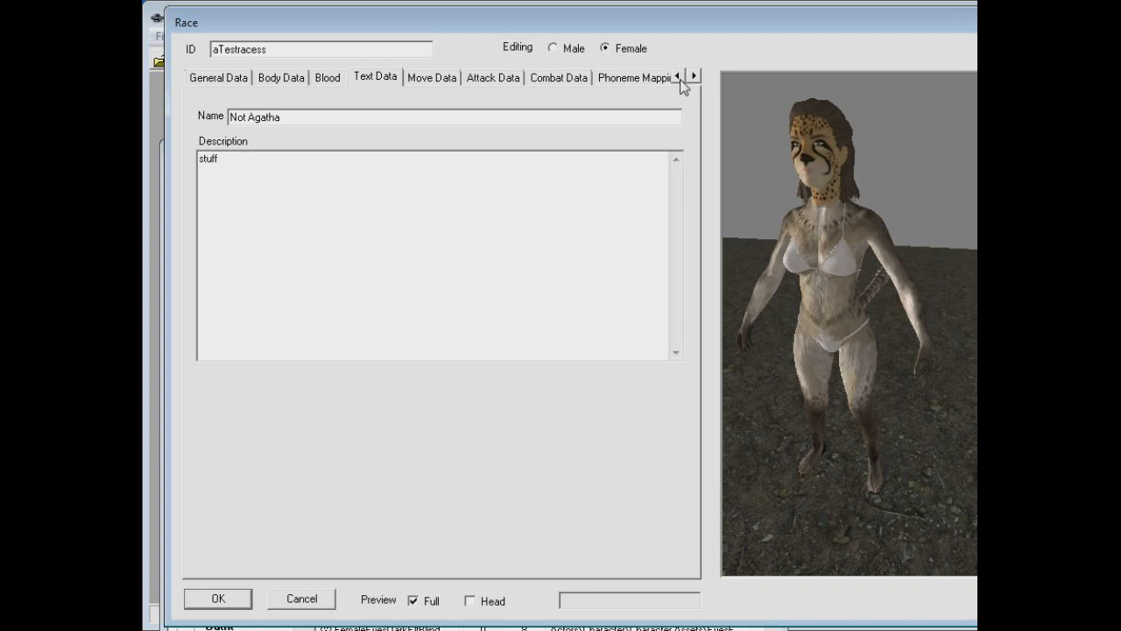
pyautogui.click(237, 78)
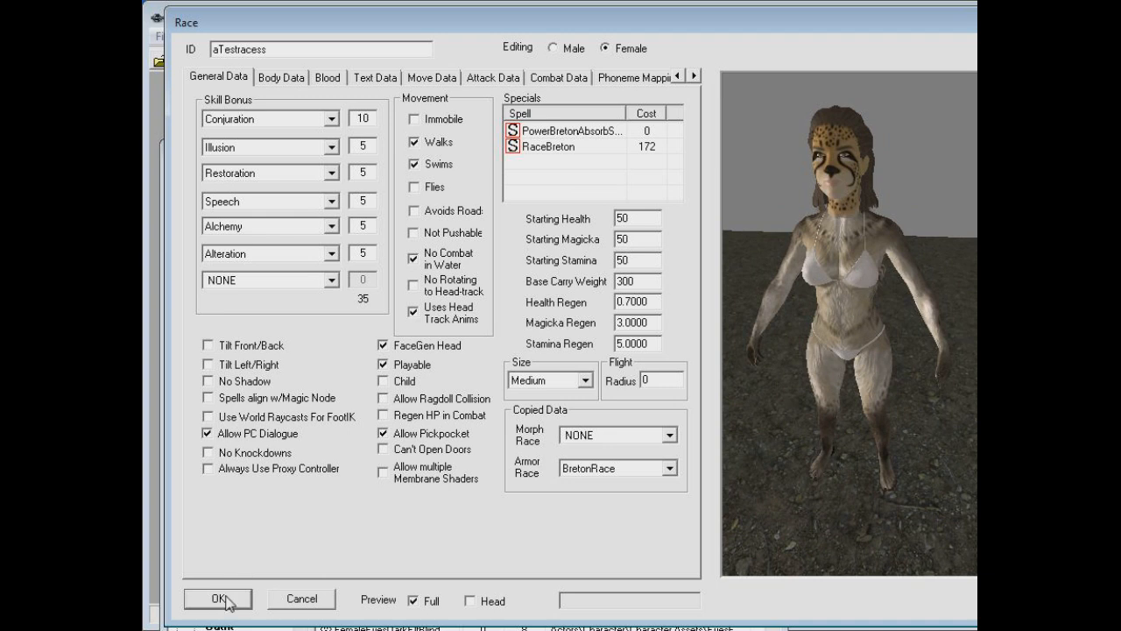
# Rotate the female body preview to examine how the head and body textures match.
pyautogui.moveTo(833, 298); pyautogui.dragTo(815, 281, button='middle')
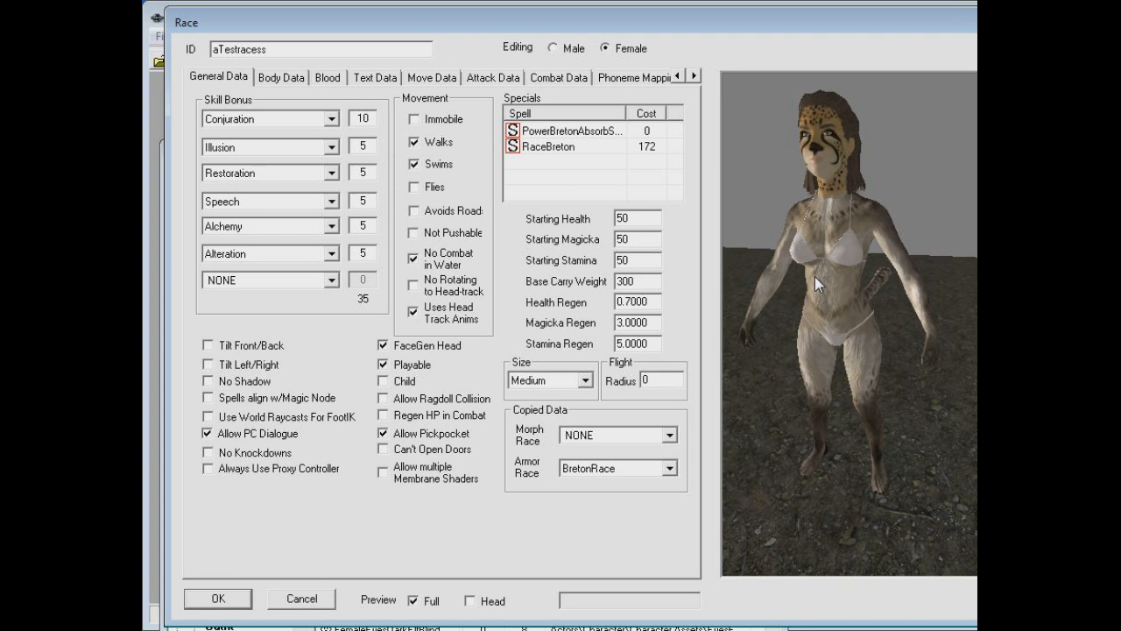
pyautogui.moveTo(816, 131); pyautogui.dragTo(838, 126, button='middle')
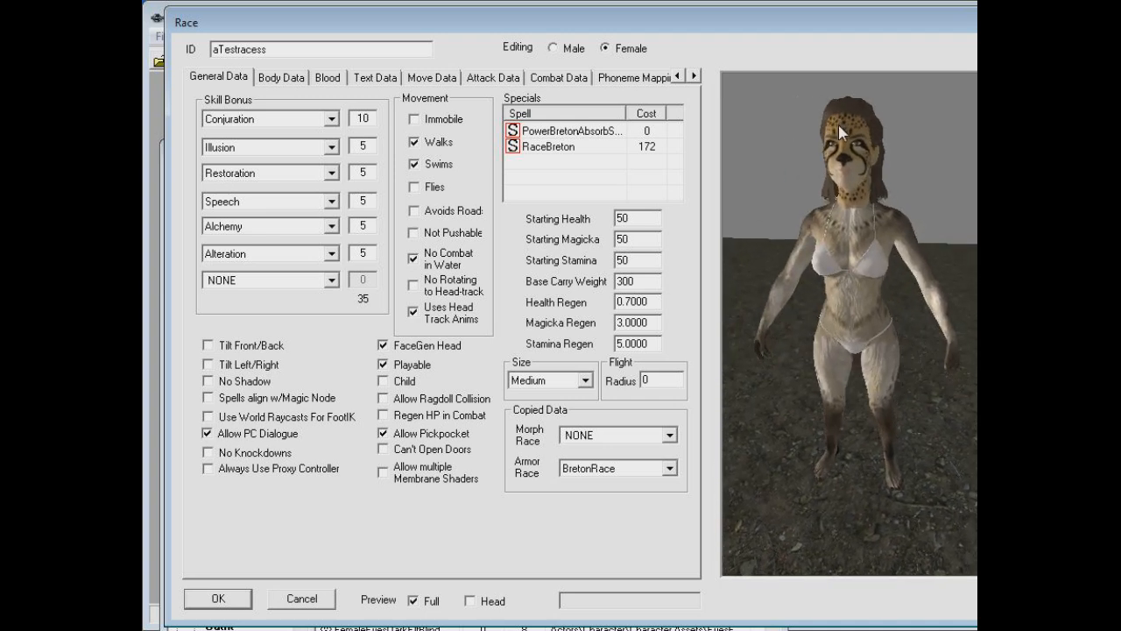
pyautogui.moveTo(841, 187); pyautogui.dragTo(864, 193, button='middle')
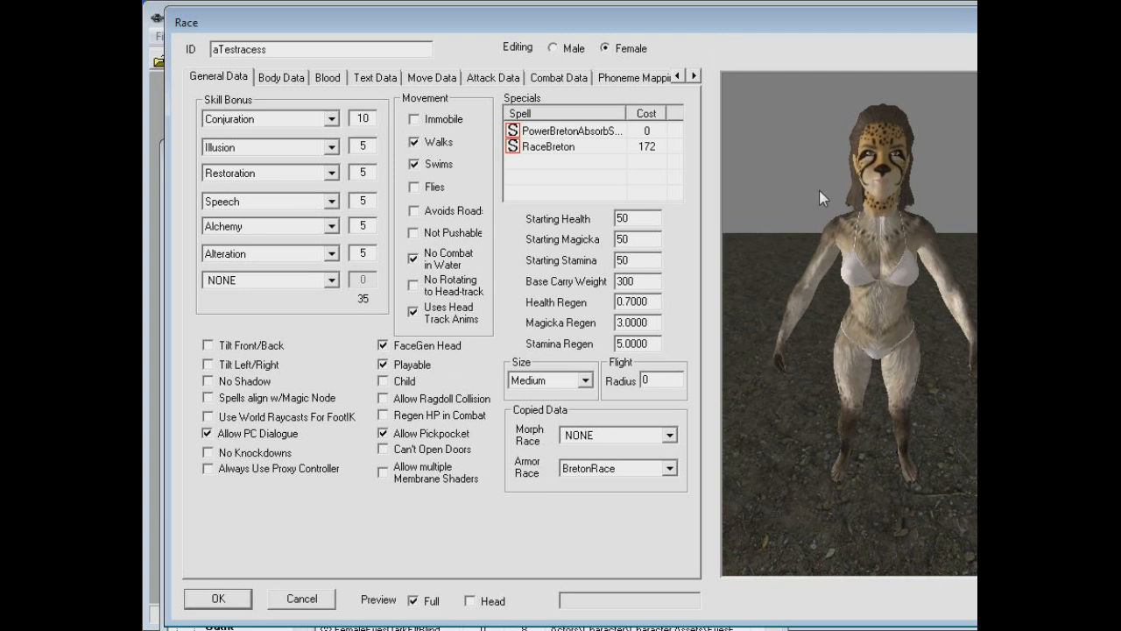
pyautogui.moveTo(819, 191); pyautogui.dragTo(808, 192)
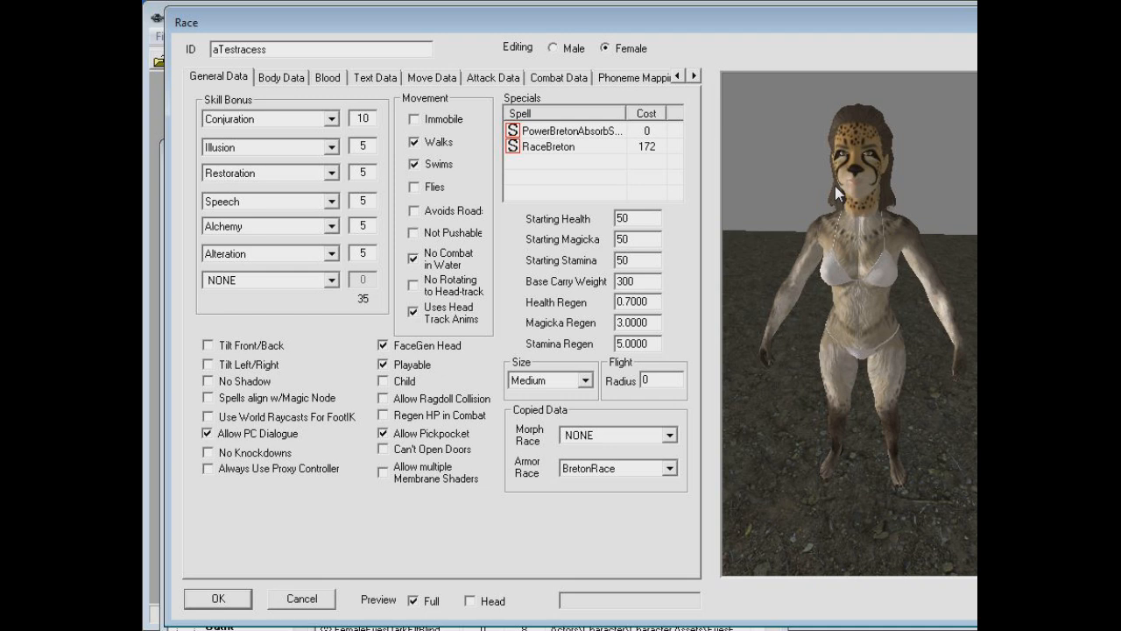
# Look through the race's combat data and its available face morphs and hair colors.
pyautogui.click(693, 76)
pyautogui.click(692, 76)
pyautogui.click(693, 76)
pyautogui.click(559, 80)
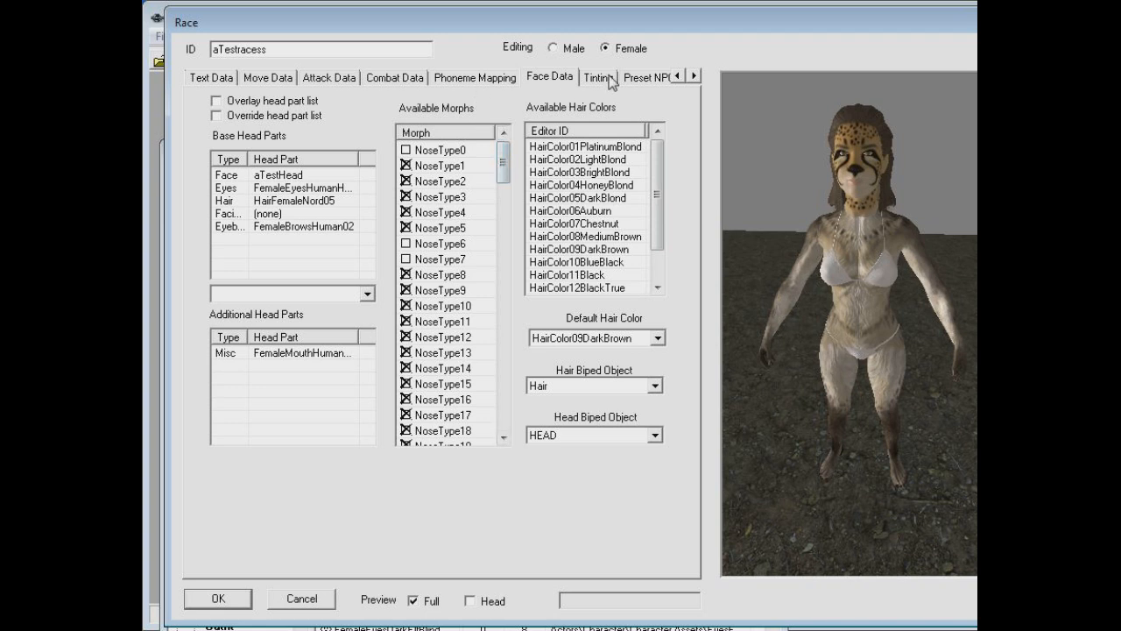
pyautogui.click(452, 79)
pyautogui.click(427, 85)
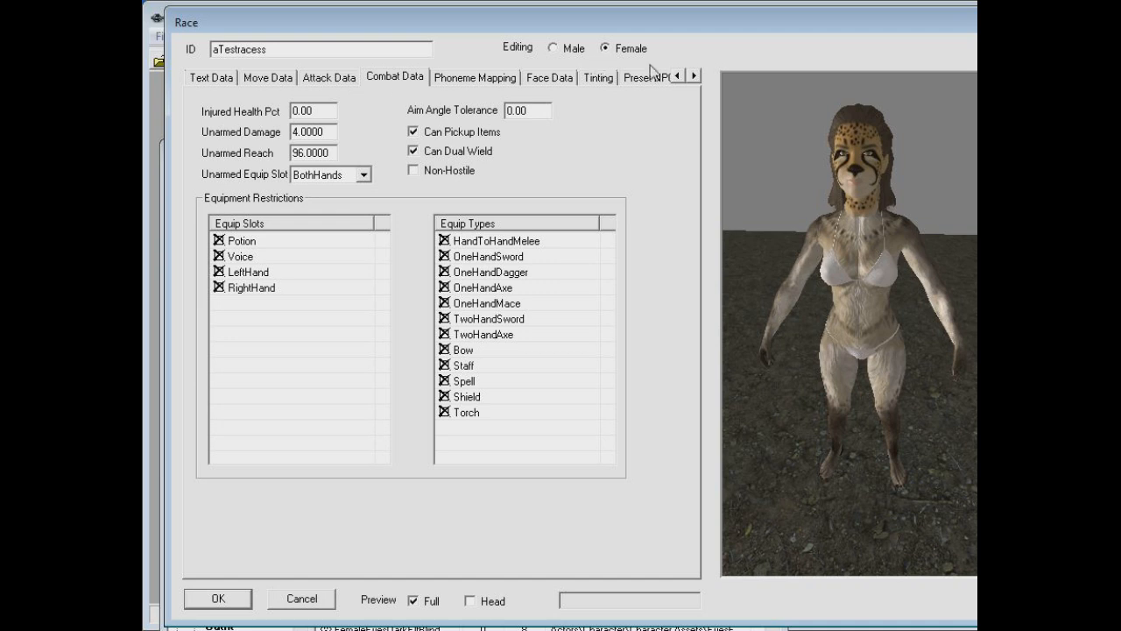
pyautogui.click(693, 76)
pyautogui.click(485, 79)
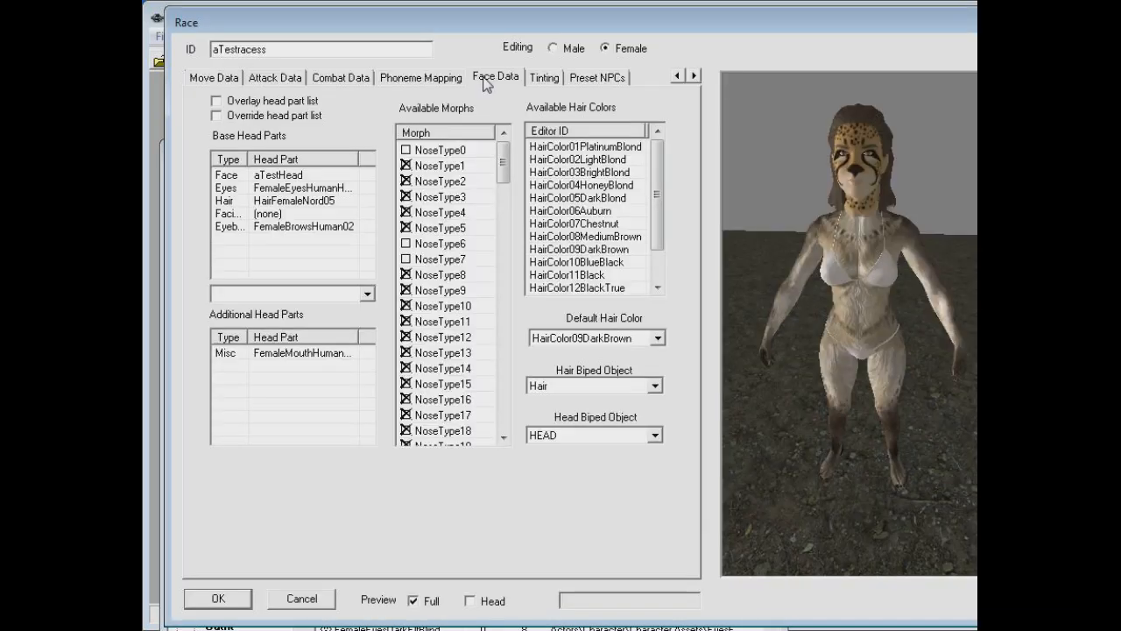
pyautogui.moveTo(503, 154)
pyautogui.mouseDown()
pyautogui.moveTo(504, 182)
pyautogui.moveTo(505, 149)
pyautogui.mouseUp()
pyautogui.moveTo(662, 184); pyautogui.dragTo(649, 221)
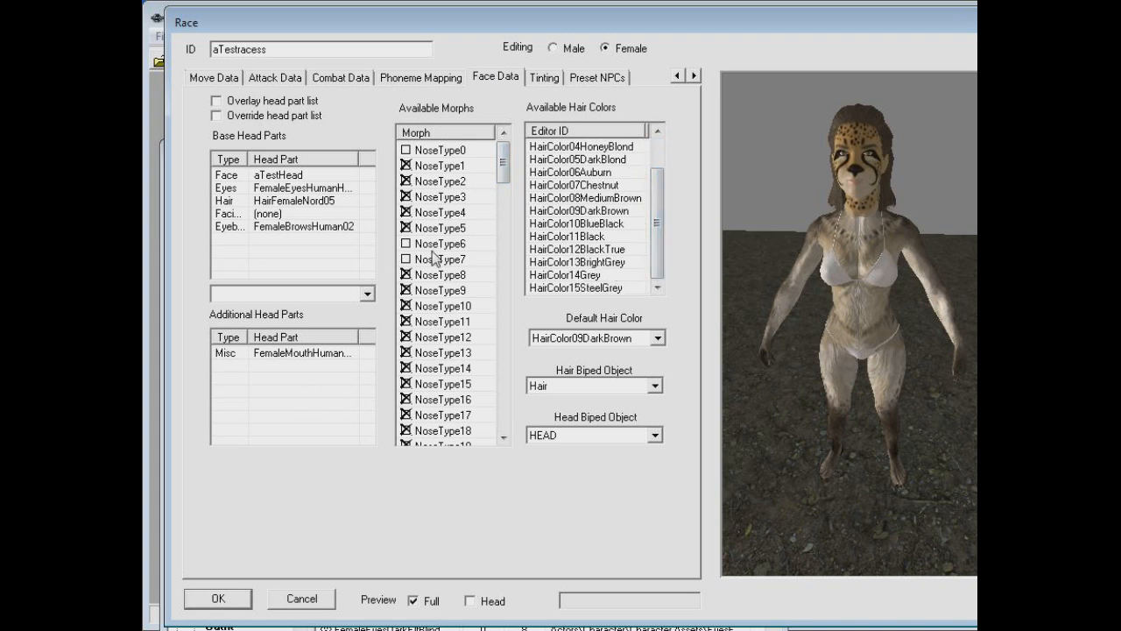
# Examine the female head and body in the preview from several angles.
pyautogui.click(678, 77)
pyautogui.click(678, 77)
pyautogui.click(678, 77)
pyautogui.click(678, 77)
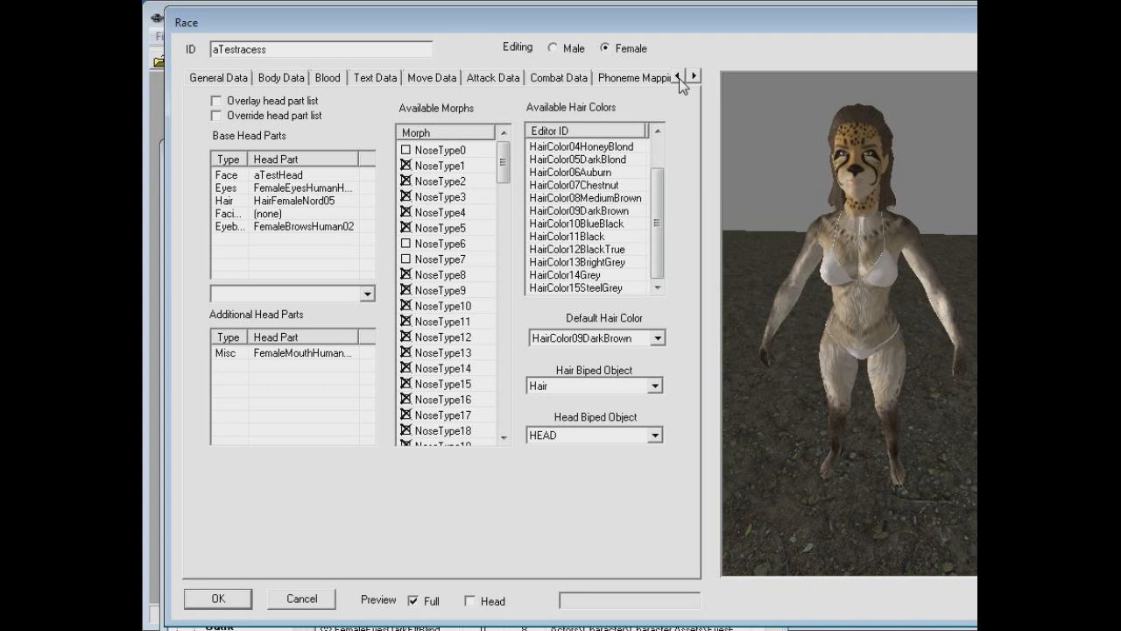
pyautogui.moveTo(766, 142); pyautogui.dragTo(797, 158)
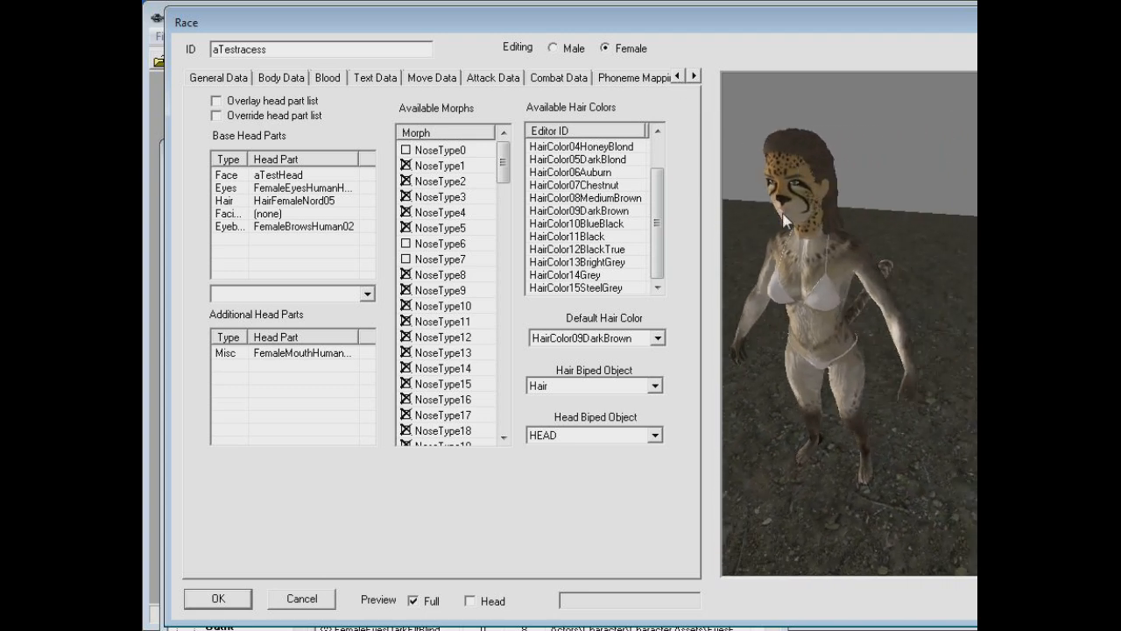
pyautogui.moveTo(875, 132); pyautogui.dragTo(886, 115)
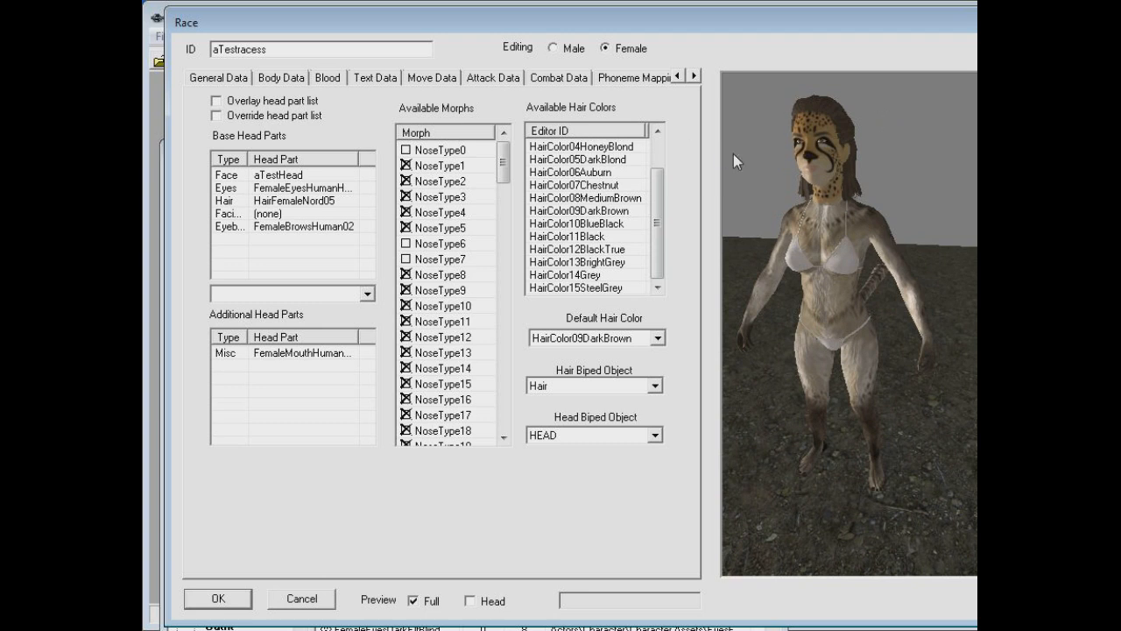
pyautogui.moveTo(758, 170); pyautogui.dragTo(785, 181)
pyautogui.moveTo(916, 144)
pyautogui.mouseDown()
pyautogui.moveTo(906, 166)
pyautogui.moveTo(909, 147)
pyautogui.mouseUp()
pyautogui.moveTo(750, 169); pyautogui.dragTo(761, 174)
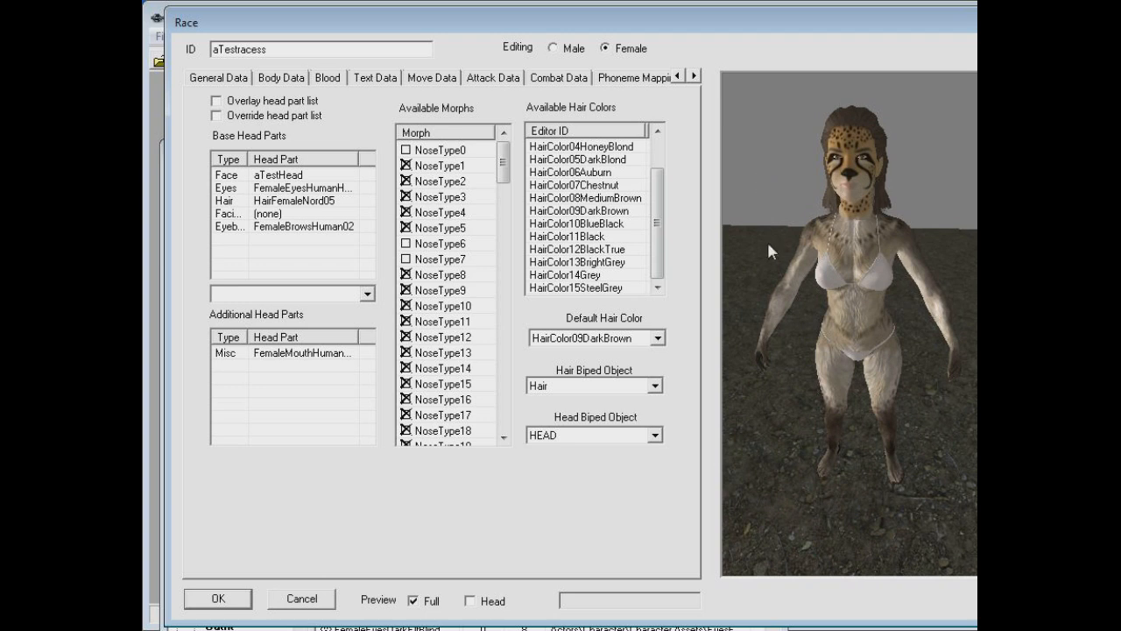
# Go through the eyes, hair and eyebrows entries among the race's base head parts.
pyautogui.click(297, 203)
pyautogui.press('Up')
pyautogui.press('Up')
pyautogui.press('Down')
pyautogui.press('Down')
pyautogui.click(272, 228)
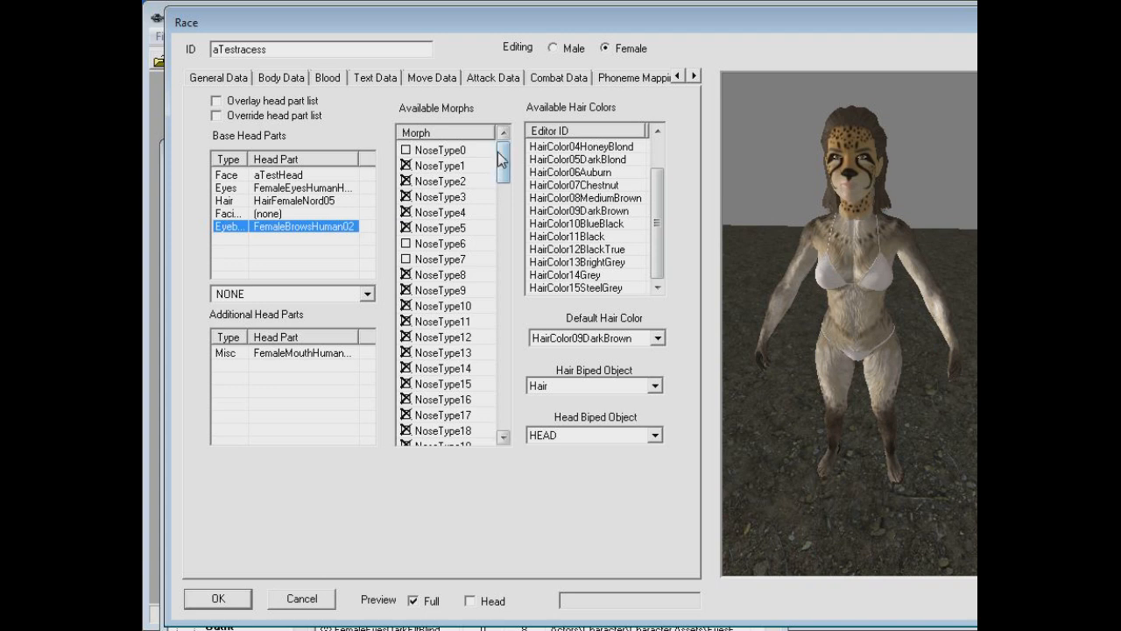
pyautogui.click(301, 188)
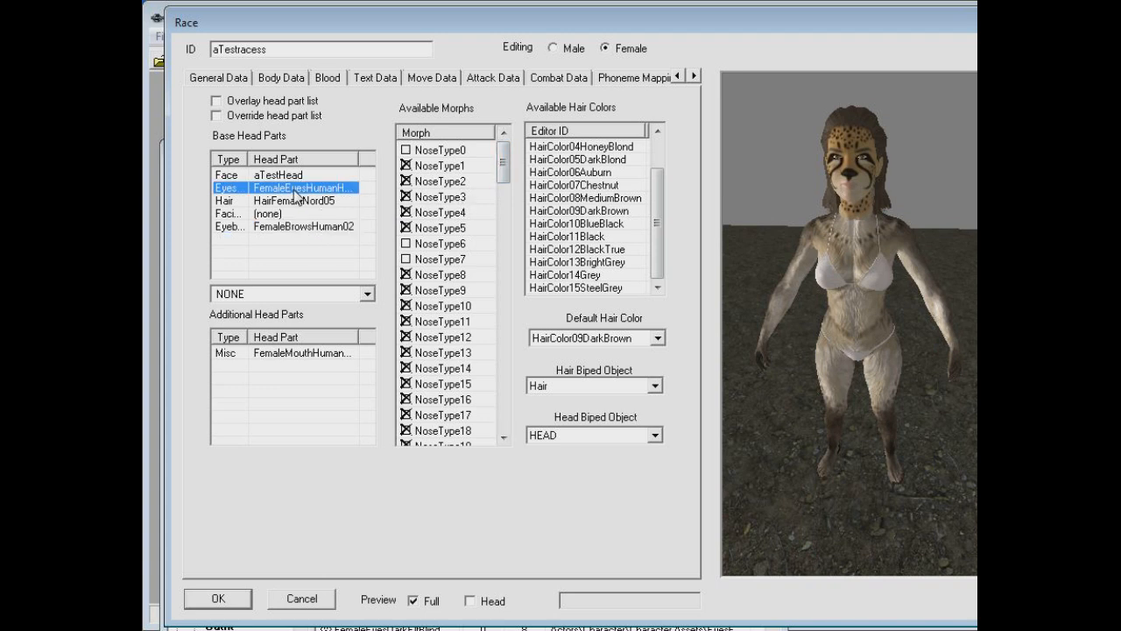
pyautogui.click(300, 201)
pyautogui.click(300, 230)
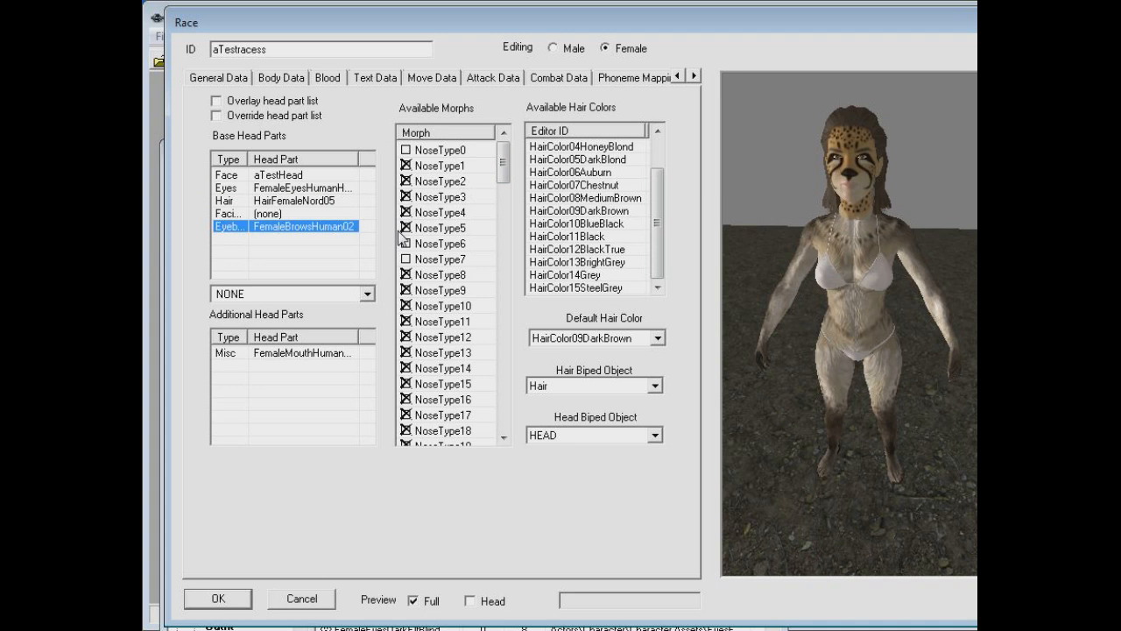
# Look through the available nose morphs and check the face in the body preview.
pyautogui.click(745, 181)
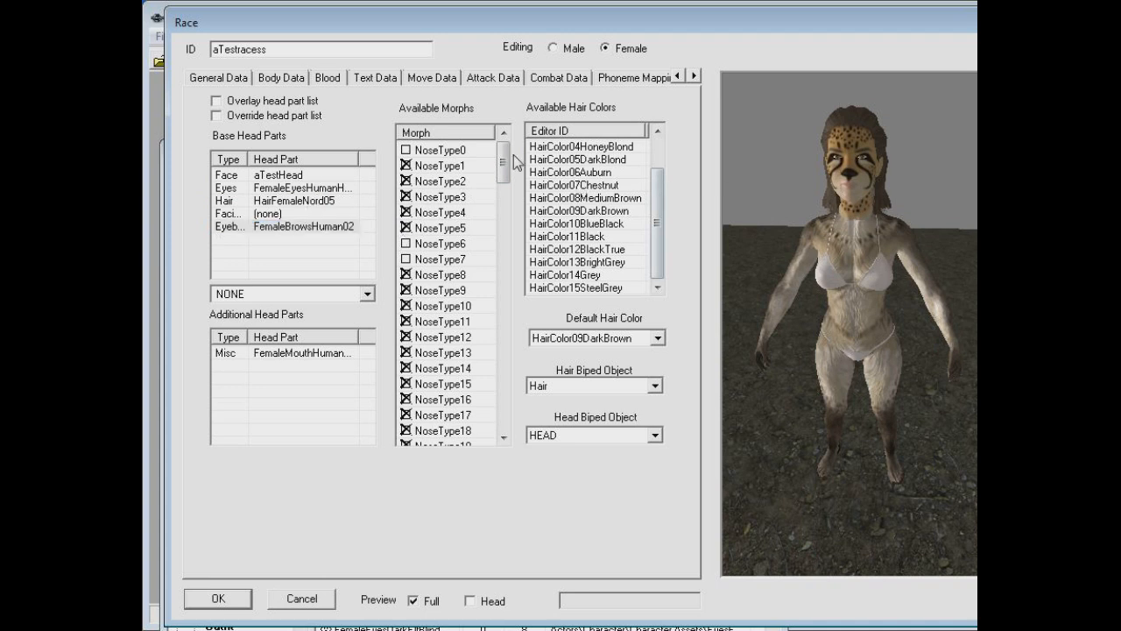
pyautogui.moveTo(502, 159)
pyautogui.mouseDown()
pyautogui.moveTo(502, 179)
pyautogui.moveTo(517, 163)
pyautogui.mouseUp()
pyautogui.moveTo(279, 29); pyautogui.dragTo(286, 35)
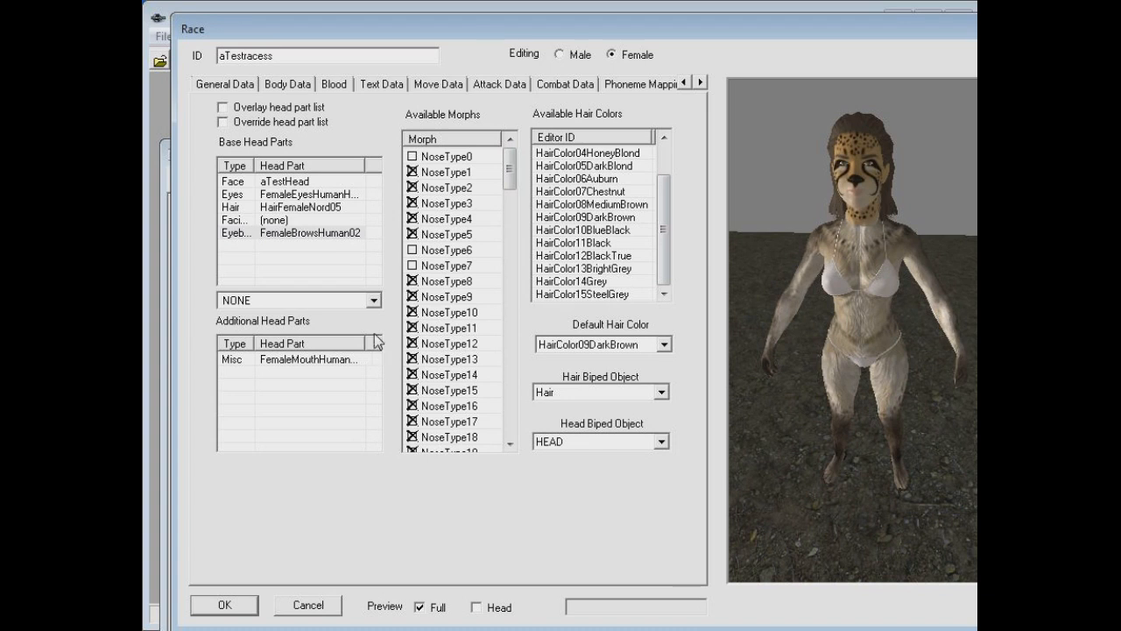
pyautogui.click(473, 173)
pyautogui.moveTo(512, 167); pyautogui.dragTo(550, 90)
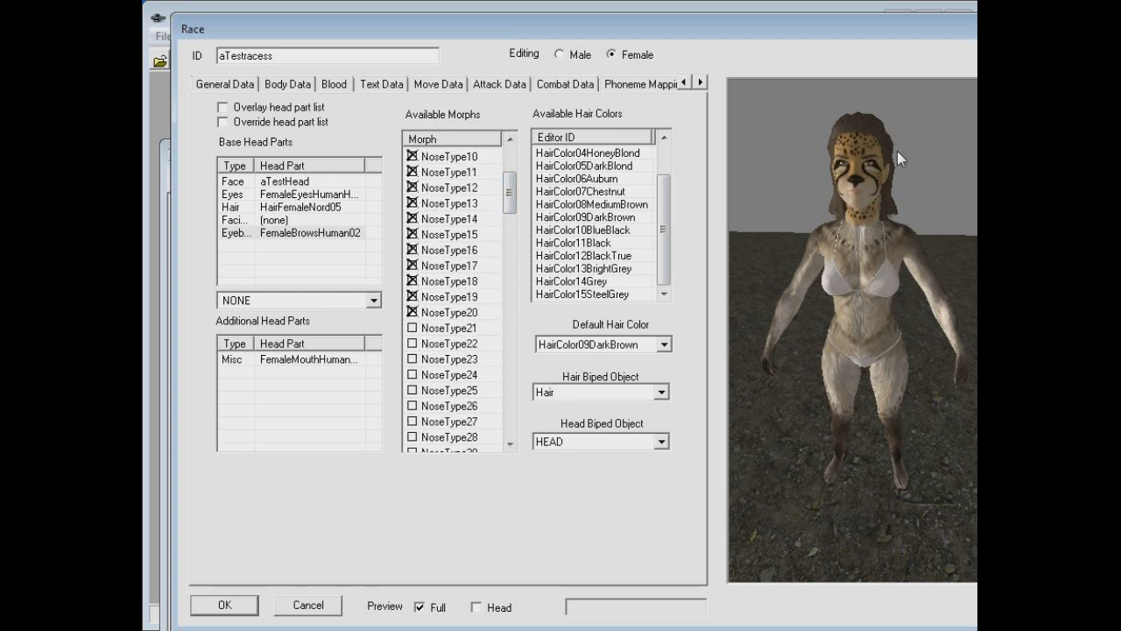
pyautogui.moveTo(868, 180); pyautogui.dragTo(850, 179)
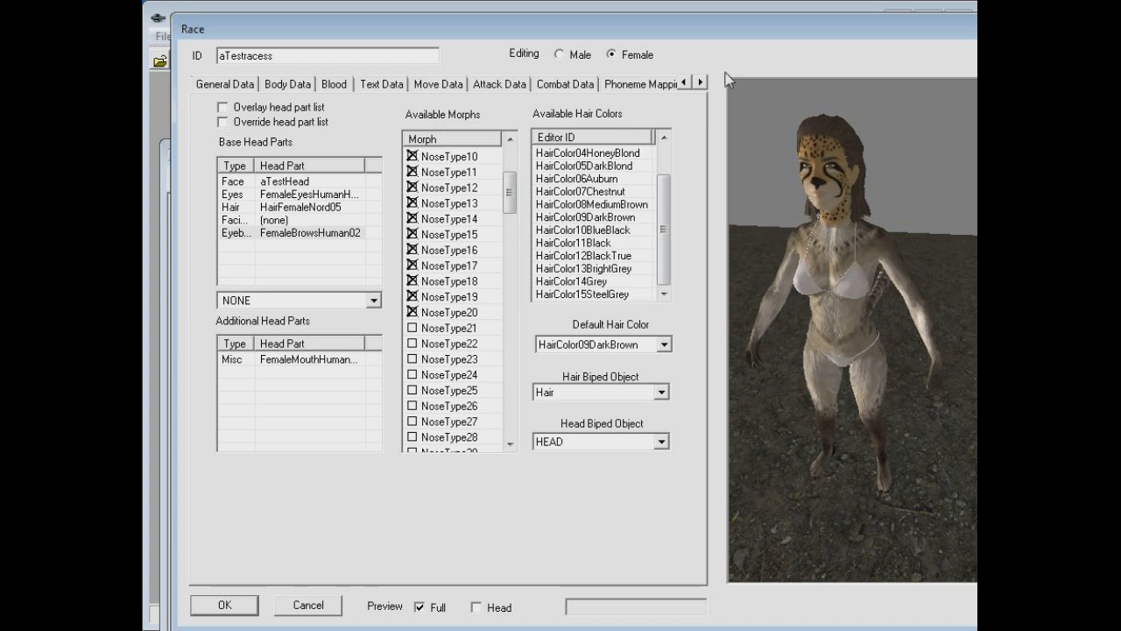
# View the body preview from the side and close the aTestracess race without accepting its changes.
pyautogui.click(700, 81)
pyautogui.click(699, 81)
pyautogui.click(699, 82)
pyautogui.click(699, 81)
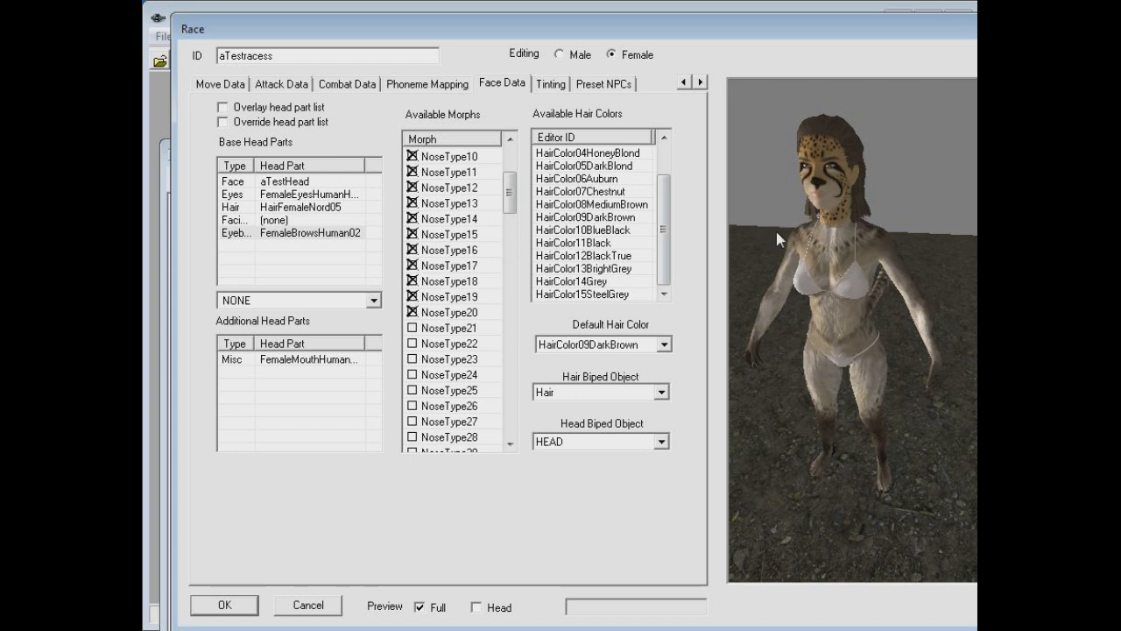
pyautogui.moveTo(738, 448); pyautogui.dragTo(758, 417)
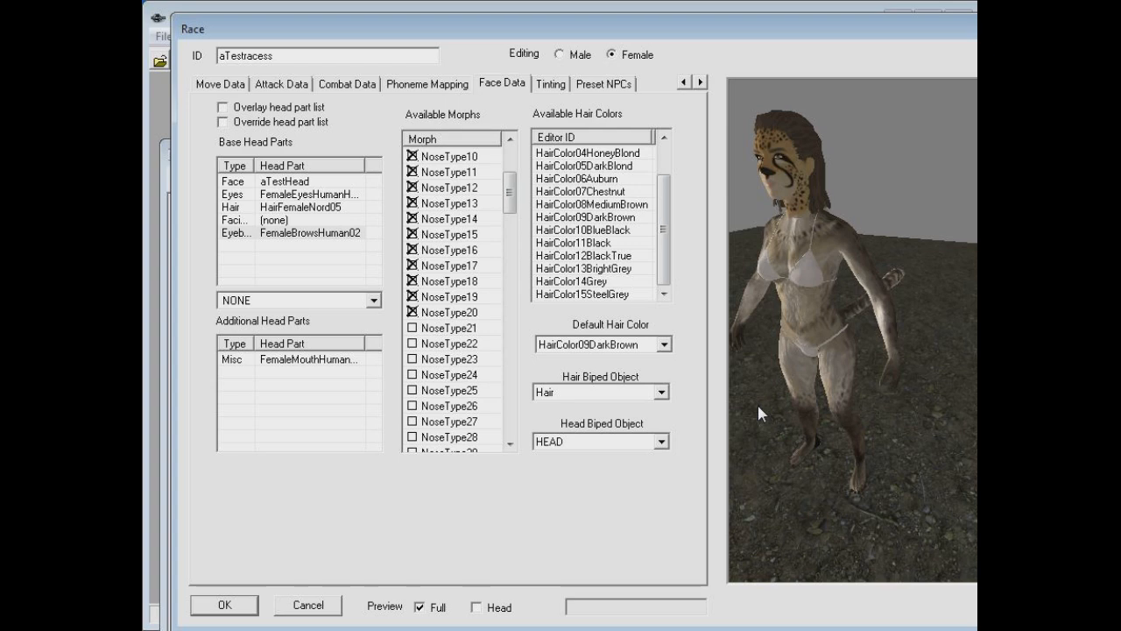
pyautogui.click(315, 605)
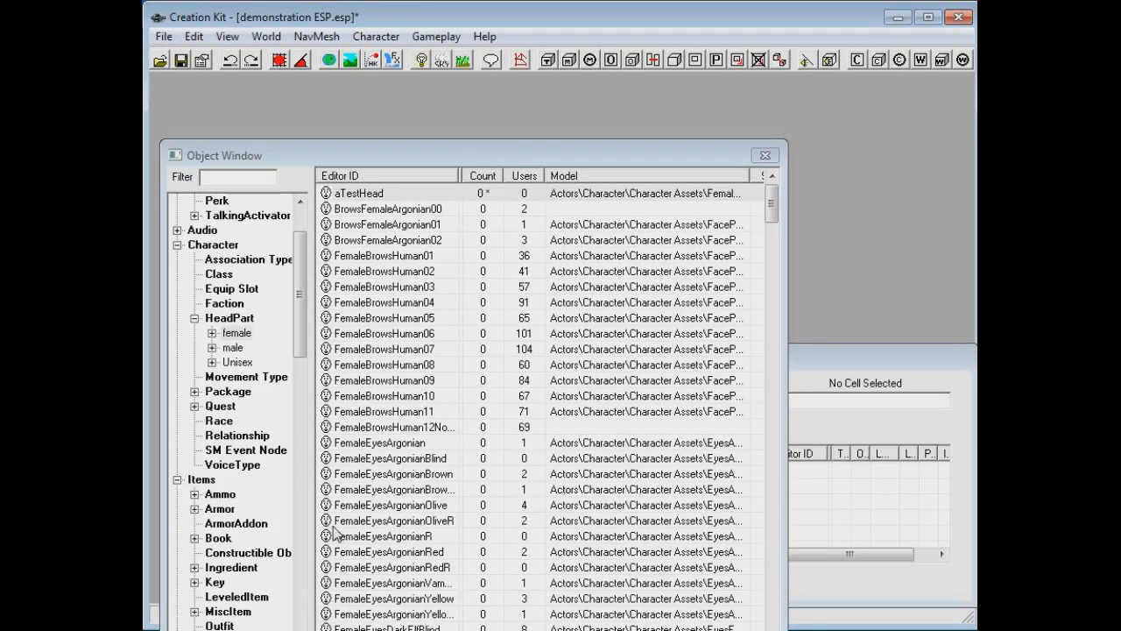